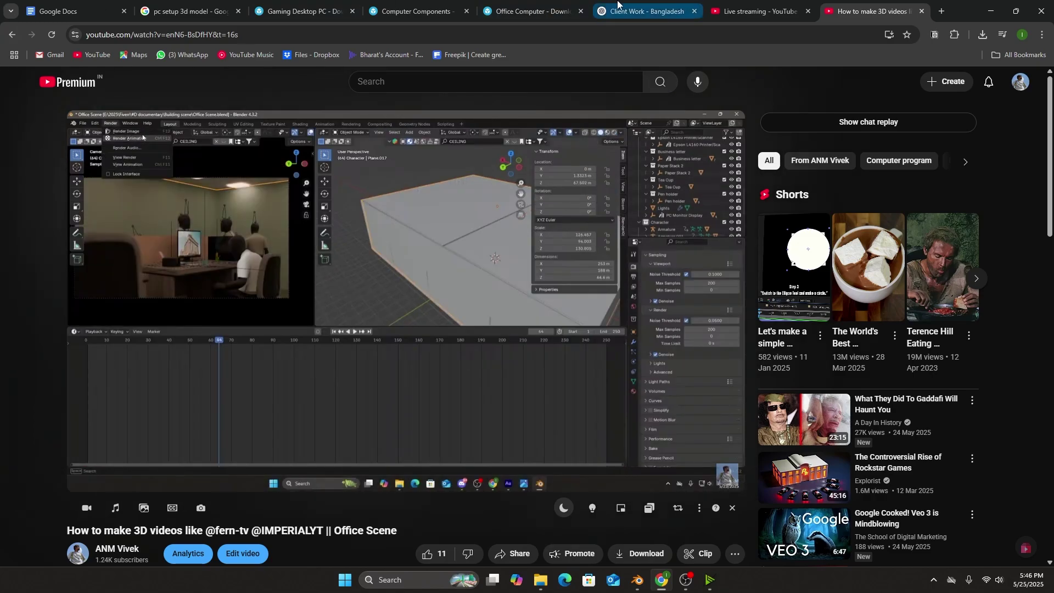
Open the generated T-pose black hoodie character image in the ChatGPT Bangladesh chat and save it to the 3d Models folder
left_click(618, 4)
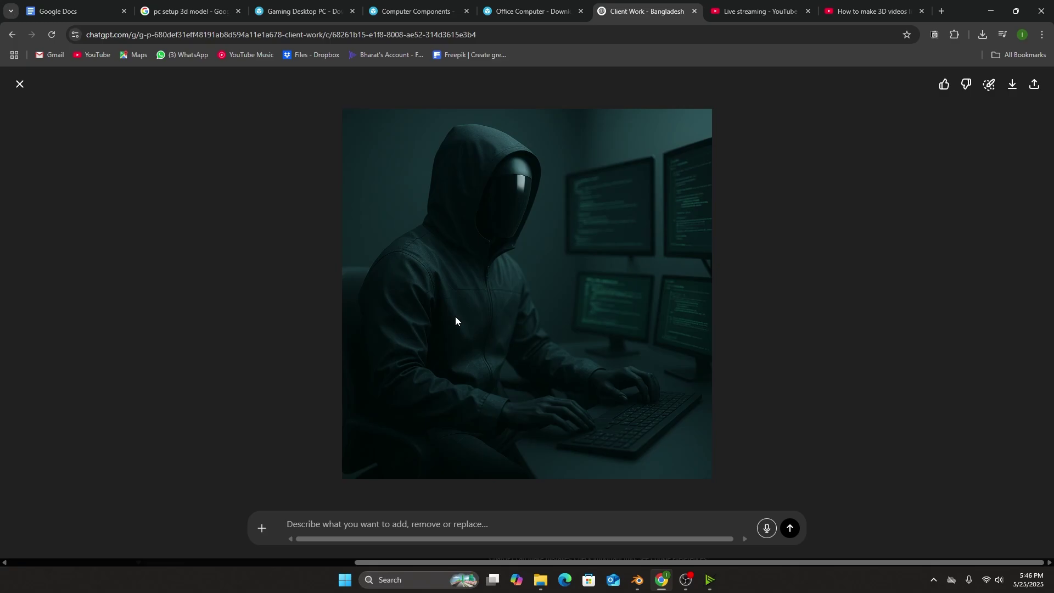
left_click(10, 88)
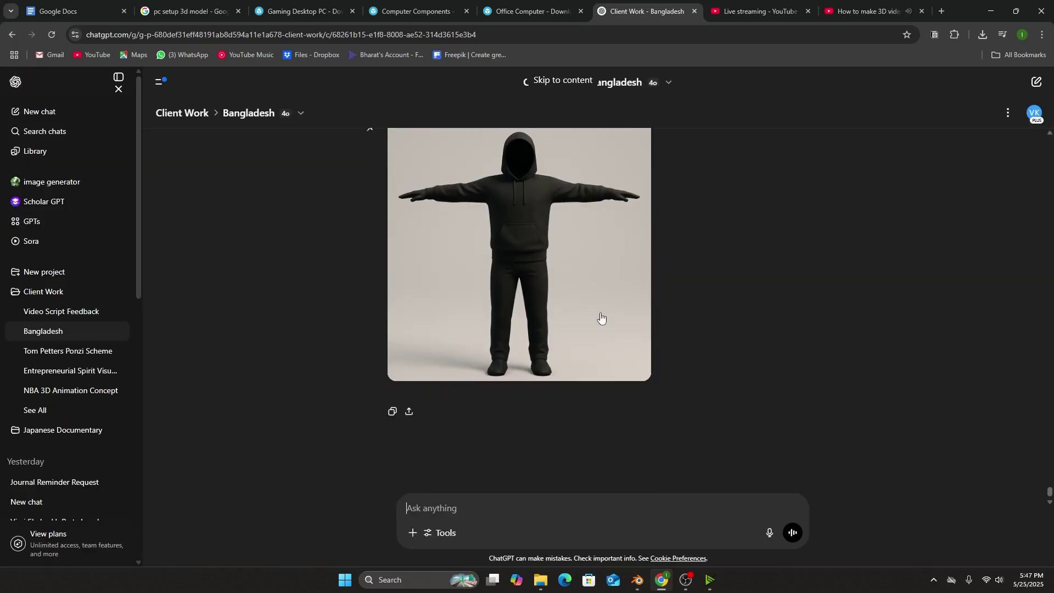
left_click(511, 248)
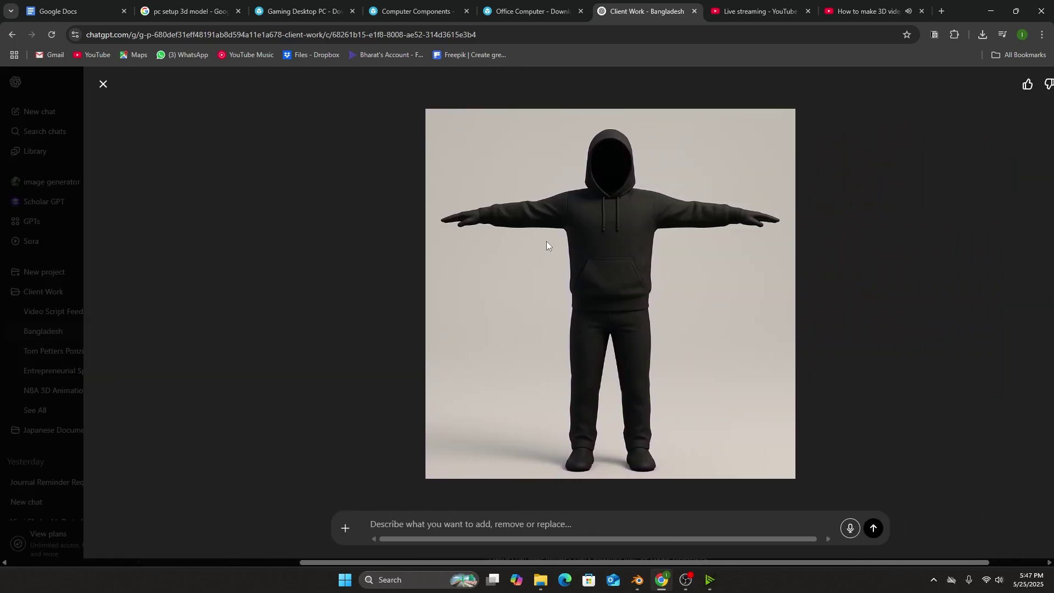
left_click(103, 85)
left_click(580, 308)
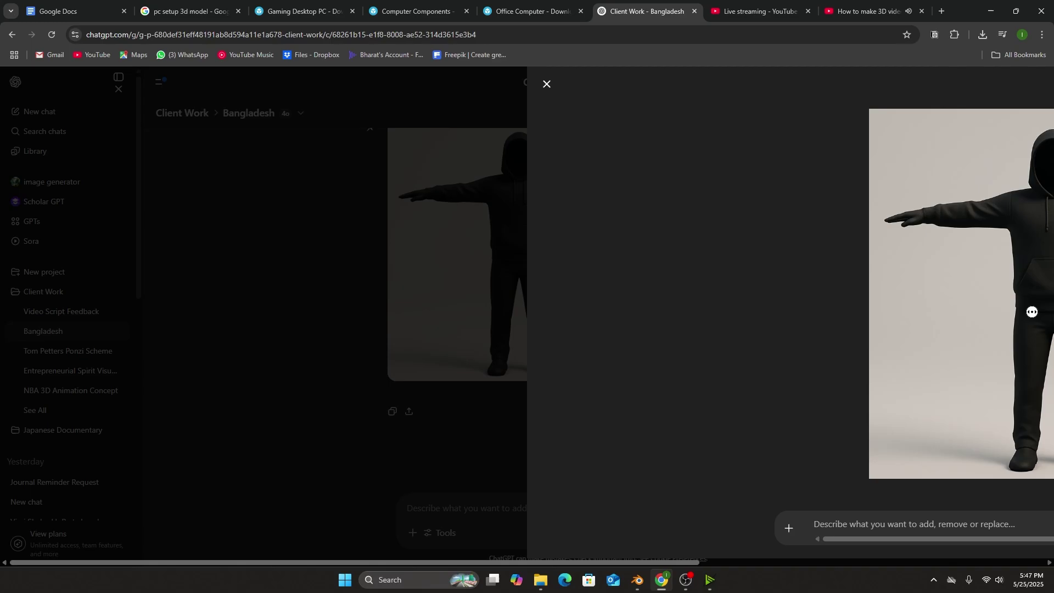
right_click(868, 199)
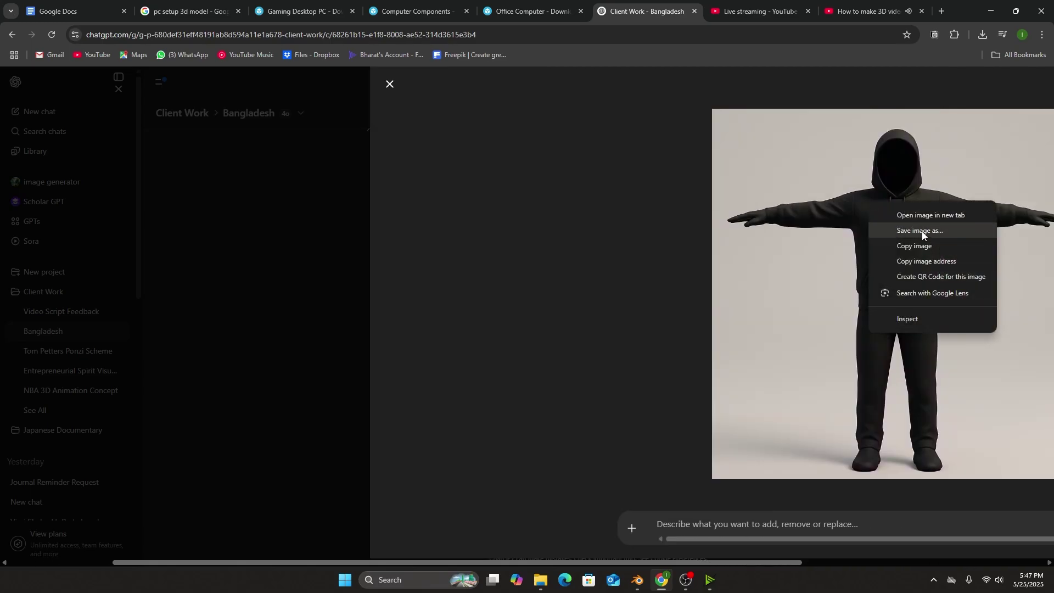
left_click(933, 222)
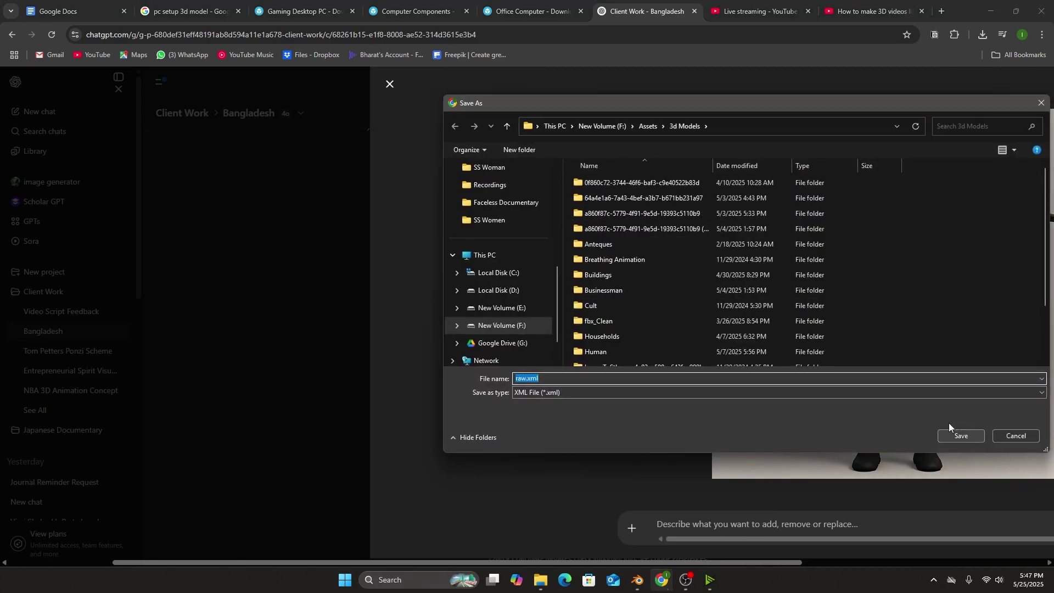
left_click(955, 435)
Open a browser window under the other Chrome profile, search the web for "rodin ai" and open the Hyper3D Rodin site
left_click(875, 11)
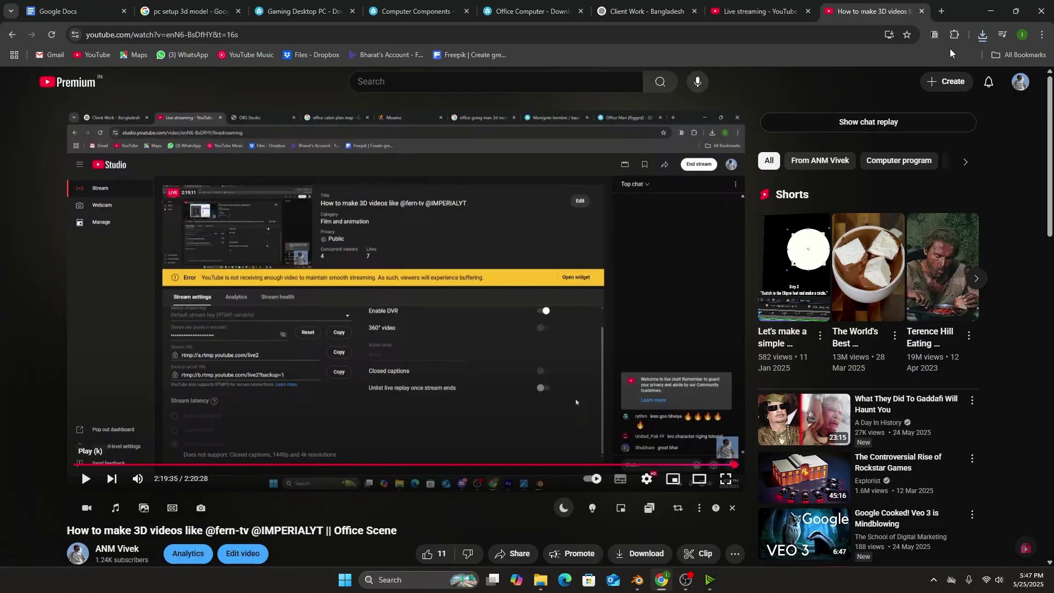
left_click(1022, 35)
left_click(975, 246)
type("rodi")
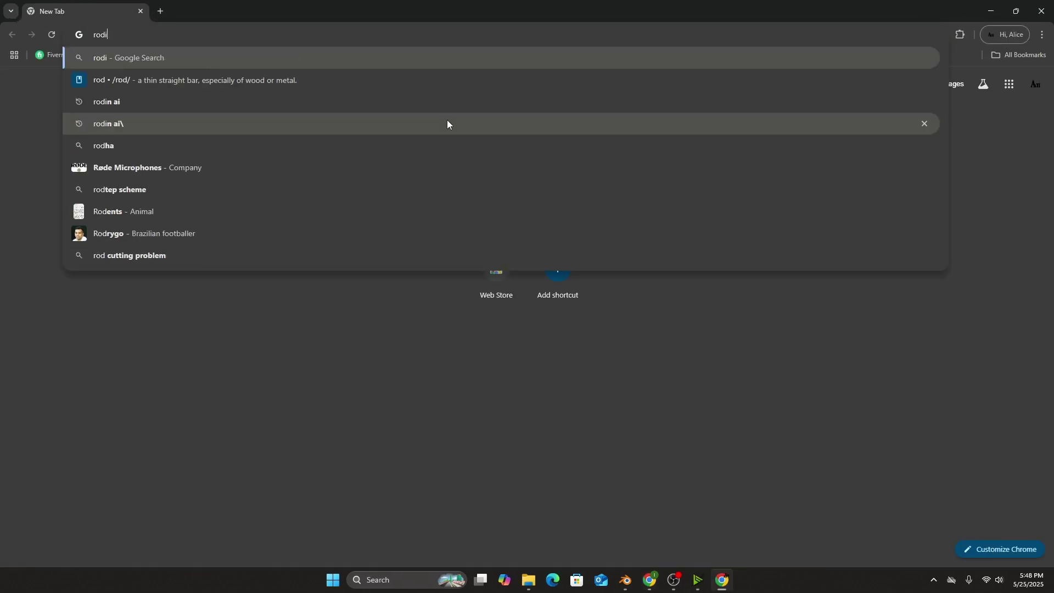
type("n ai")
key("Return")
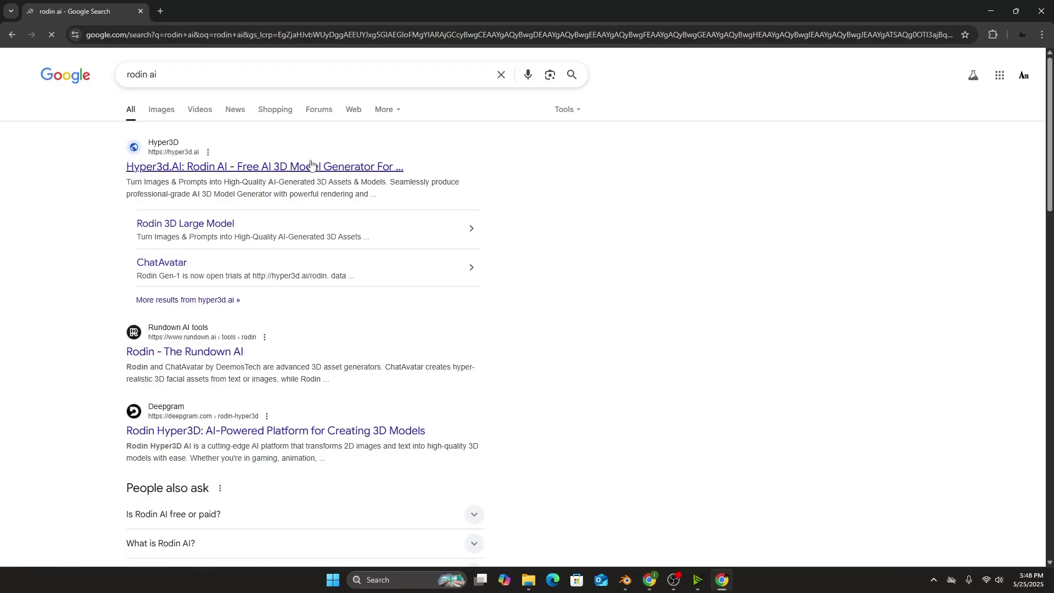
left_click(387, 174)
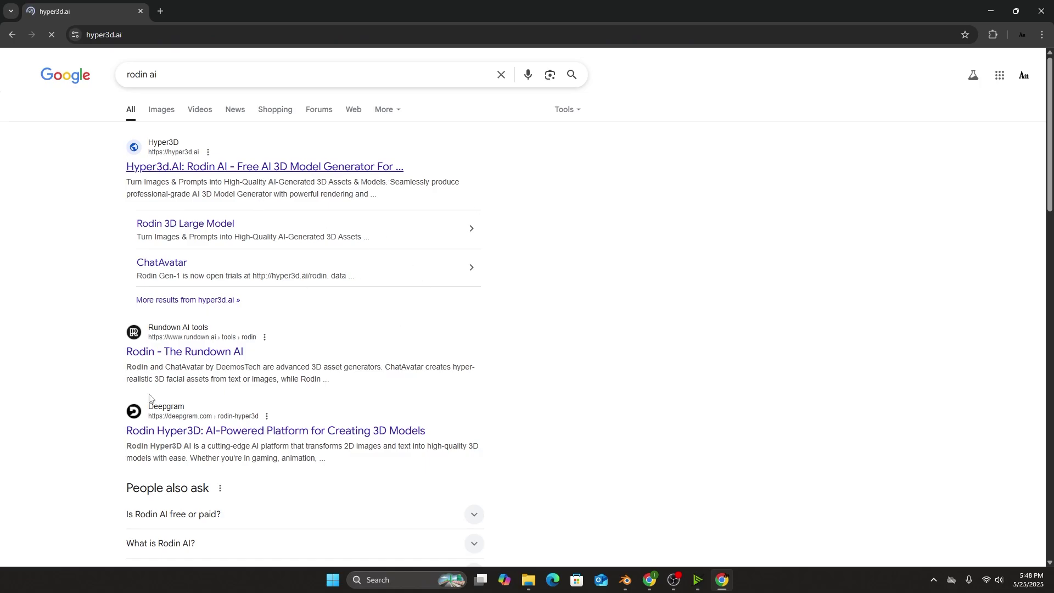
Upload the downloaded ChatGPT hoodie character image to Rodin and start generating a 3D model from it
key("alt+Tab")
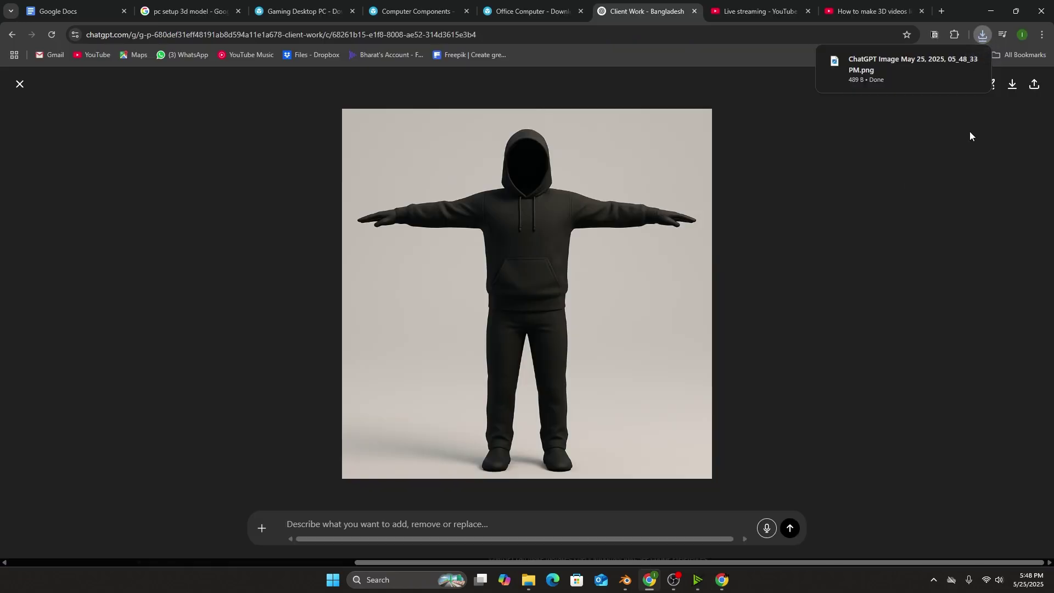
left_click_drag(893, 84, 673, 506)
left_click_drag(651, 545, 585, 326)
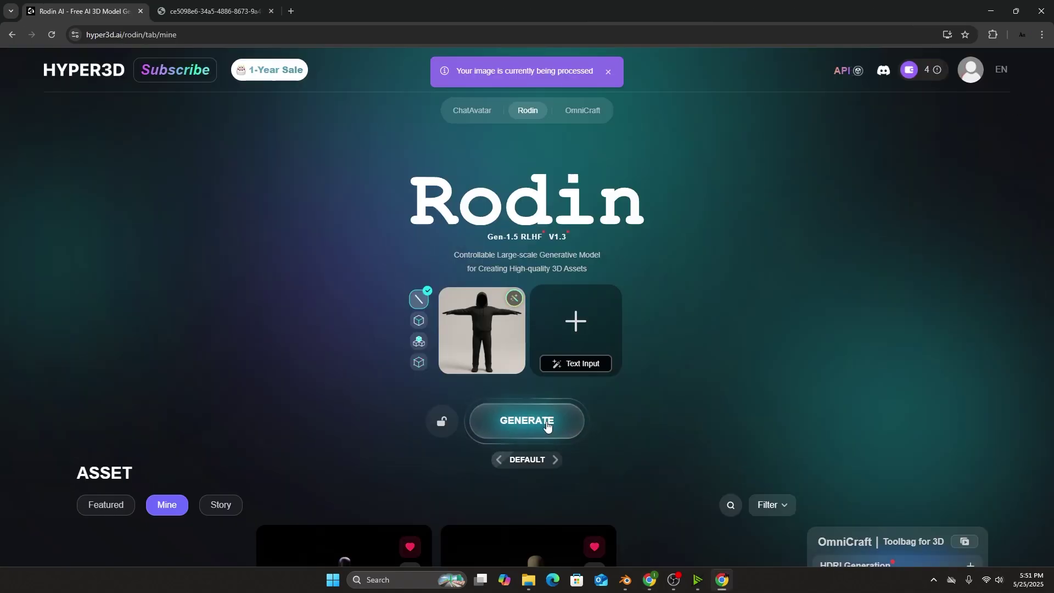
left_click(547, 425)
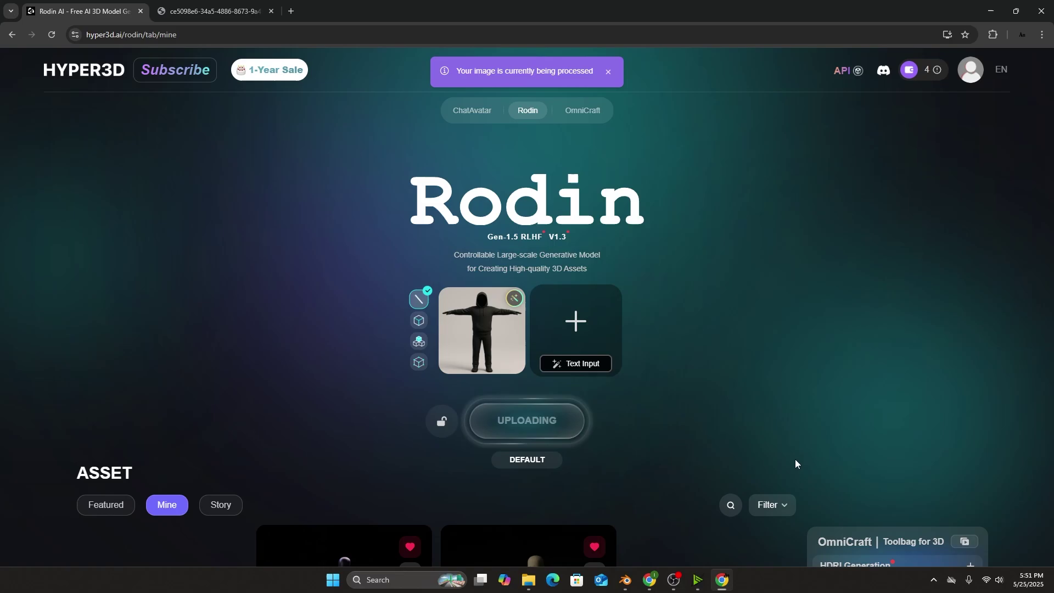
Switch to Blender and search the online asset library for "computer desk" with the Free first filter enabled
mouse_move(719, 578)
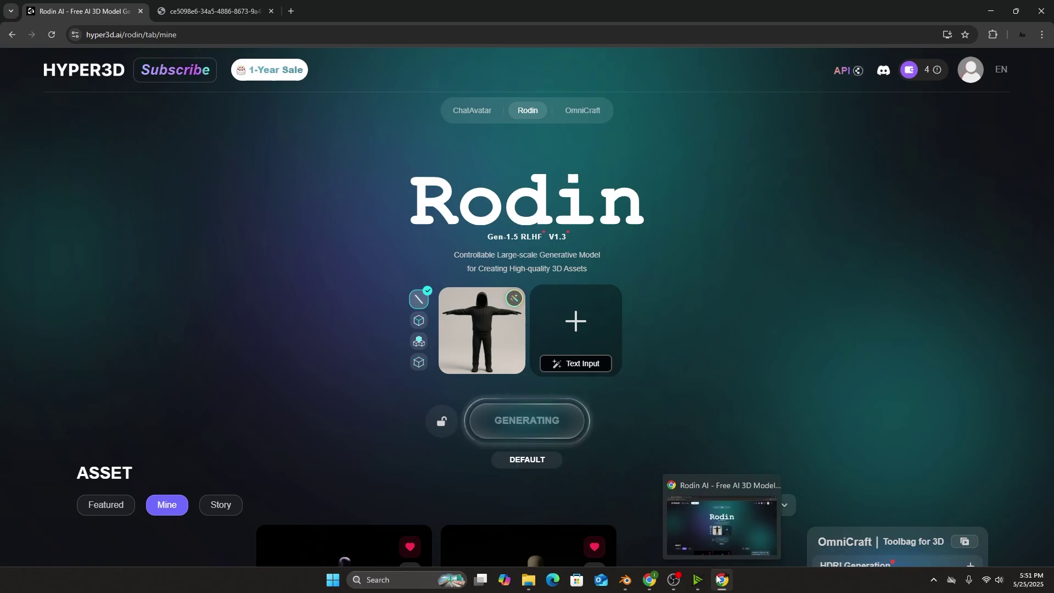
left_click(649, 580)
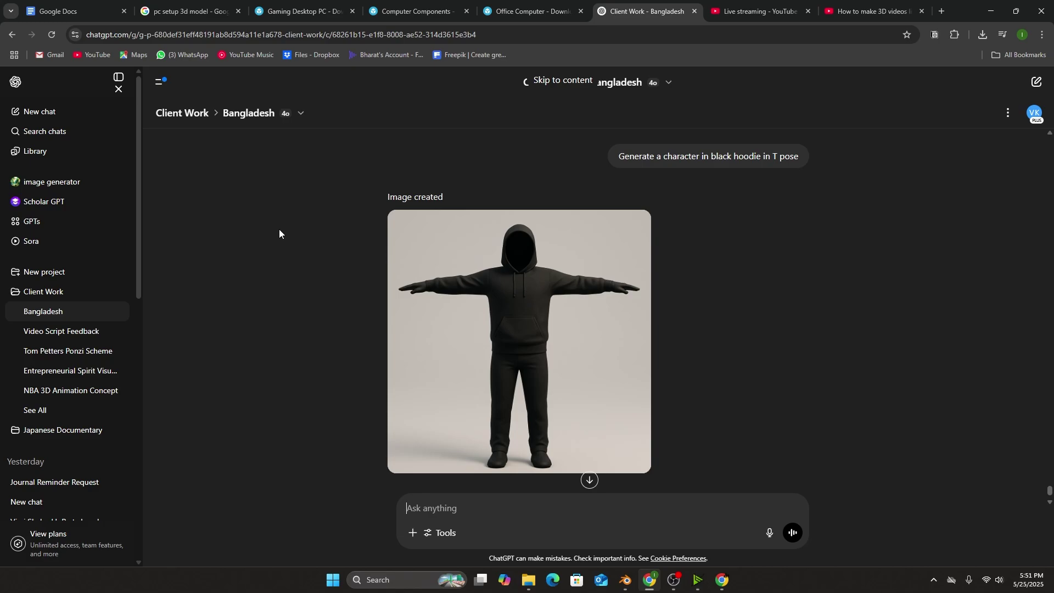
left_click(625, 580)
middle_click_drag(426, 254, 351, 137)
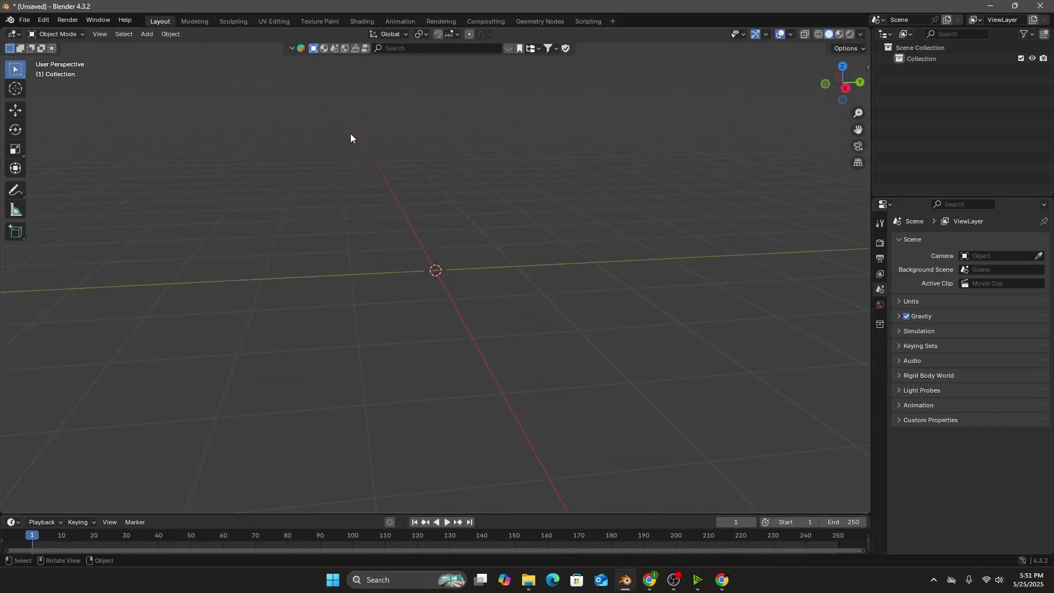
left_click(412, 48)
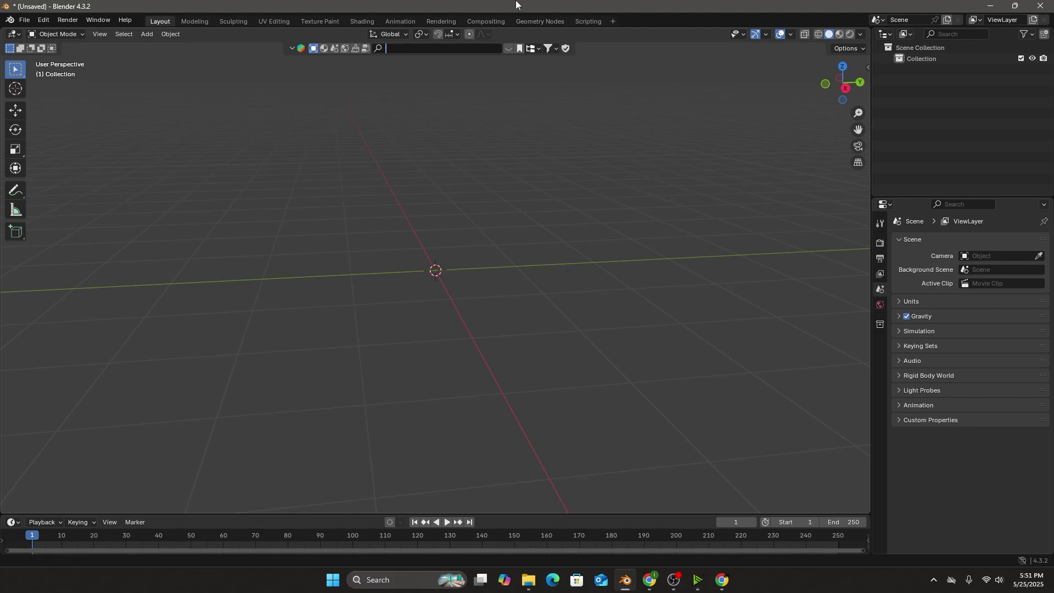
type("computer desk")
key("Return")
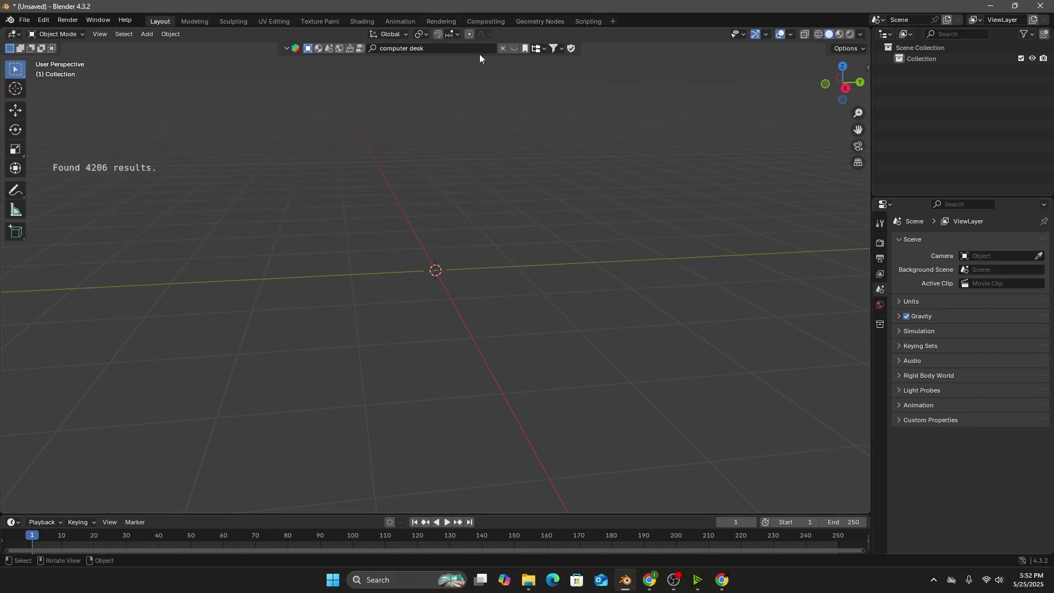
left_click(518, 49)
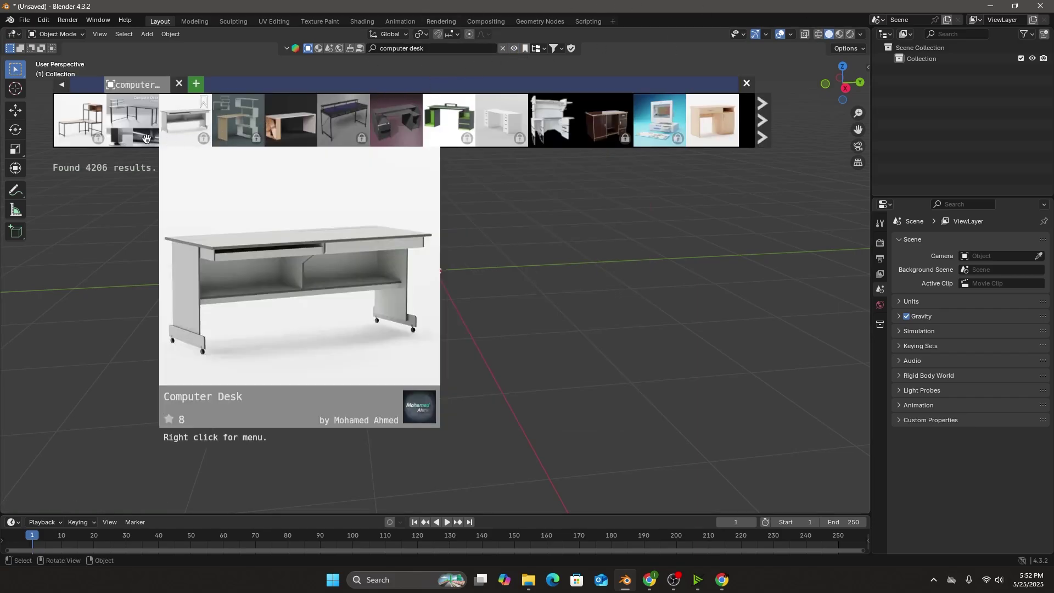
left_click(561, 48)
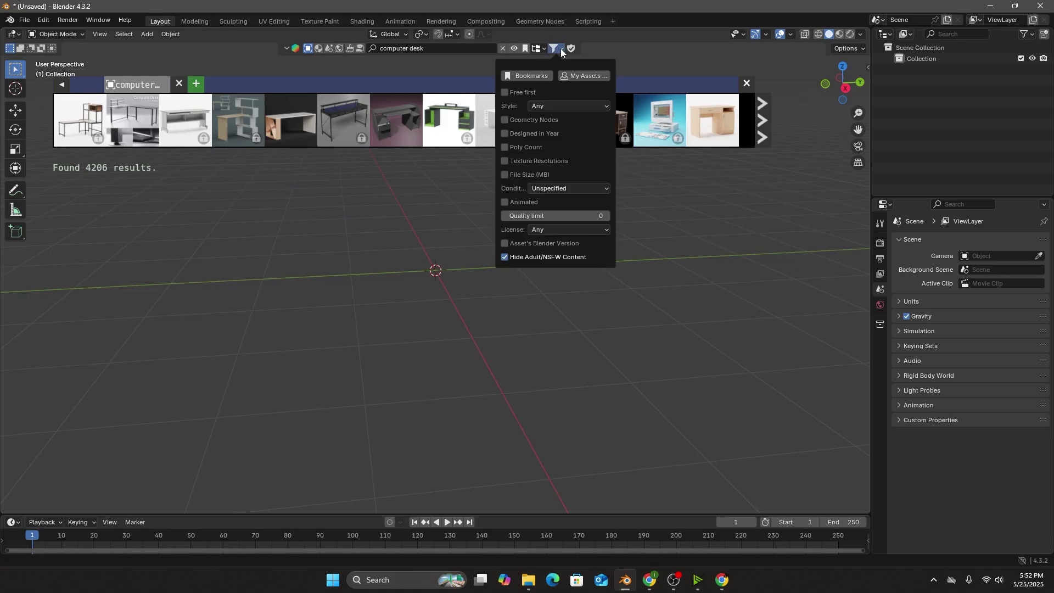
left_click(529, 93)
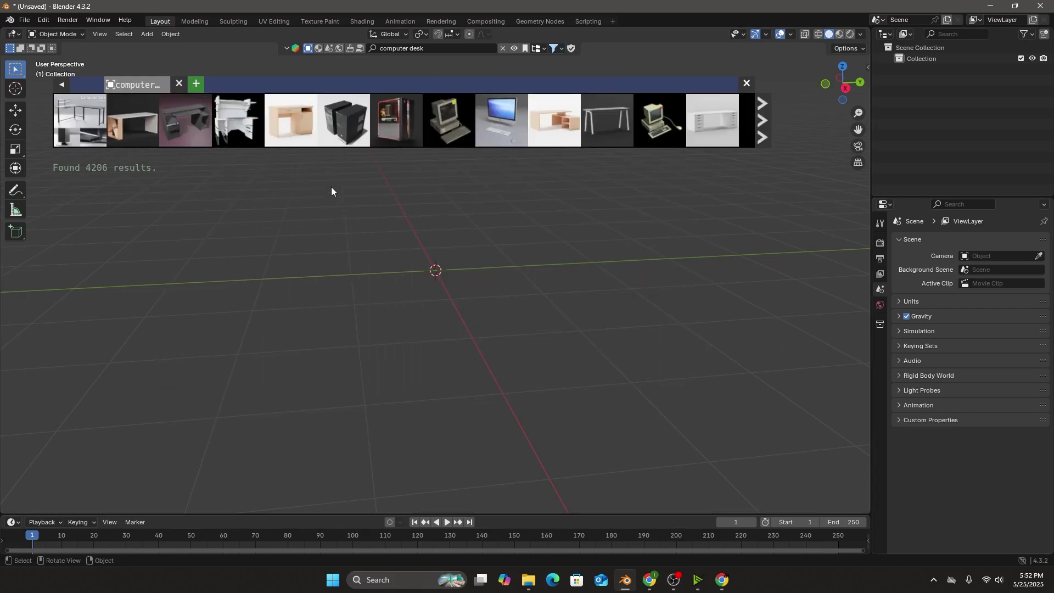
Browse the desk results and add the Vintage Corner Desk model to the scene near the origin
mouse_move(349, 135)
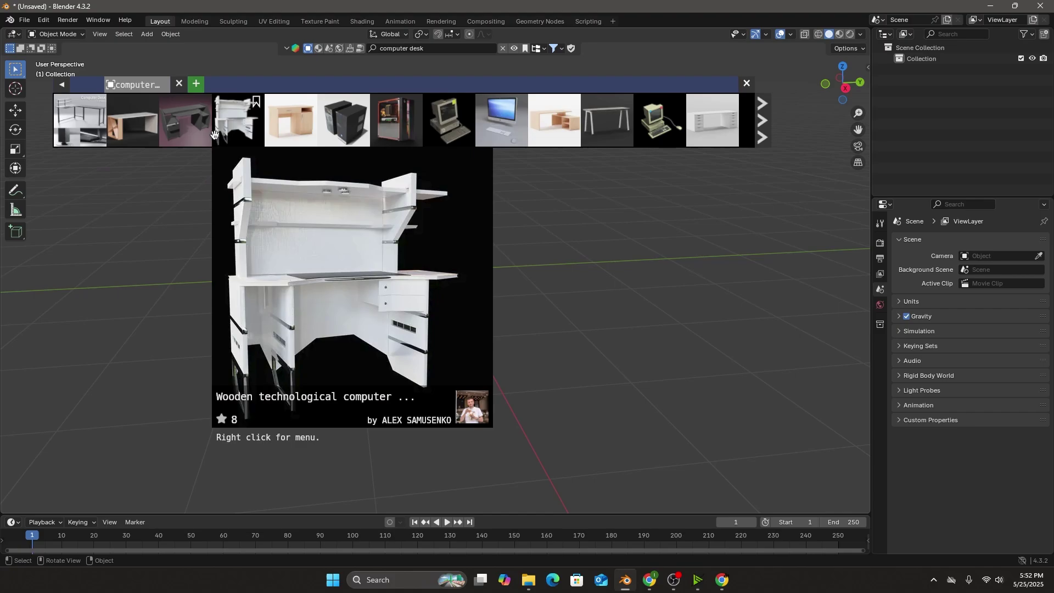
mouse_move(179, 137)
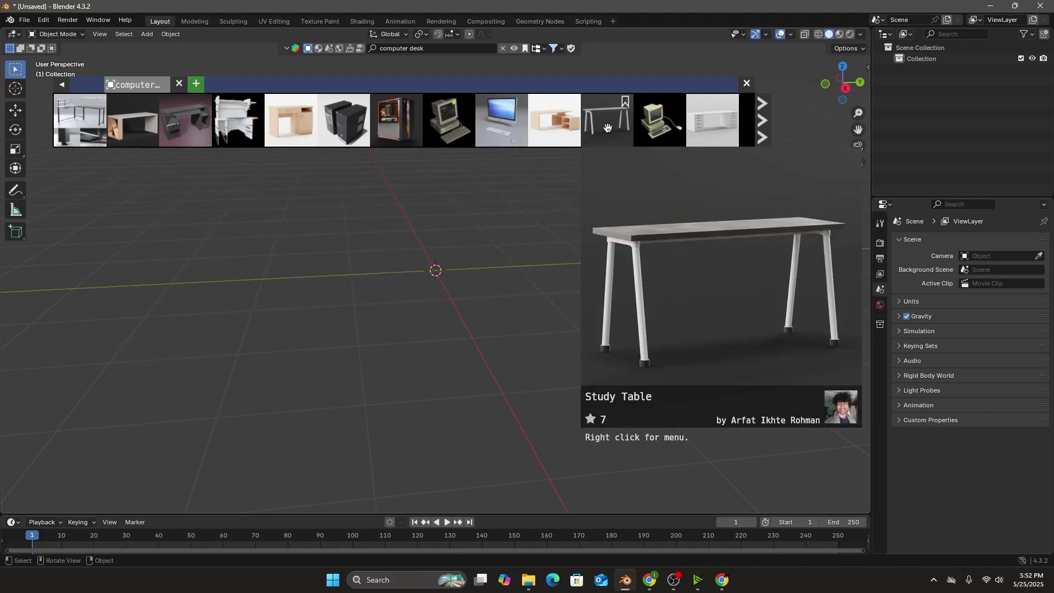
left_click(762, 120)
mouse_move(245, 122)
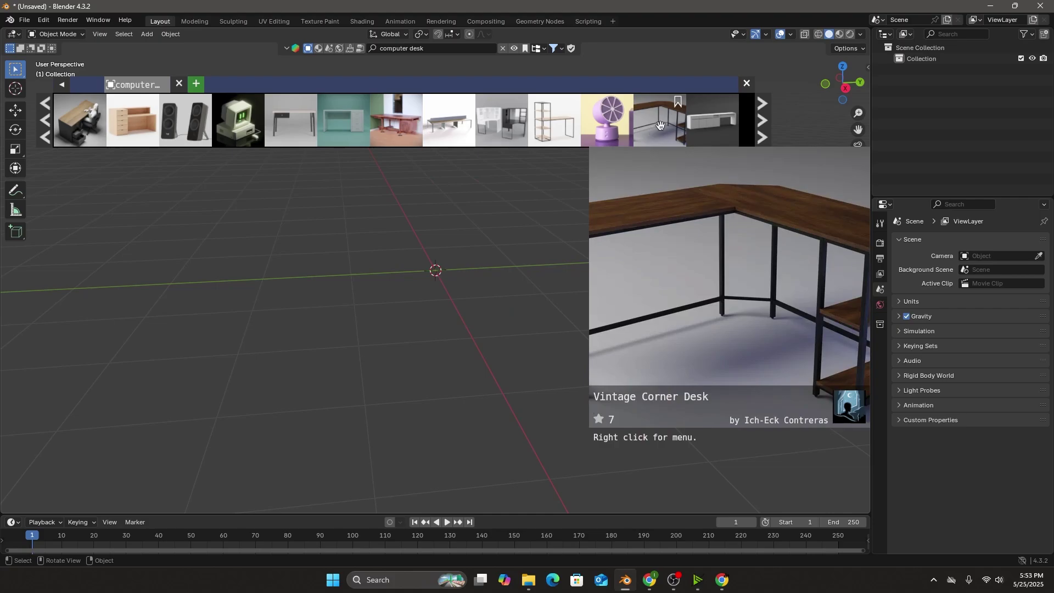
left_click_drag(659, 129, 472, 236)
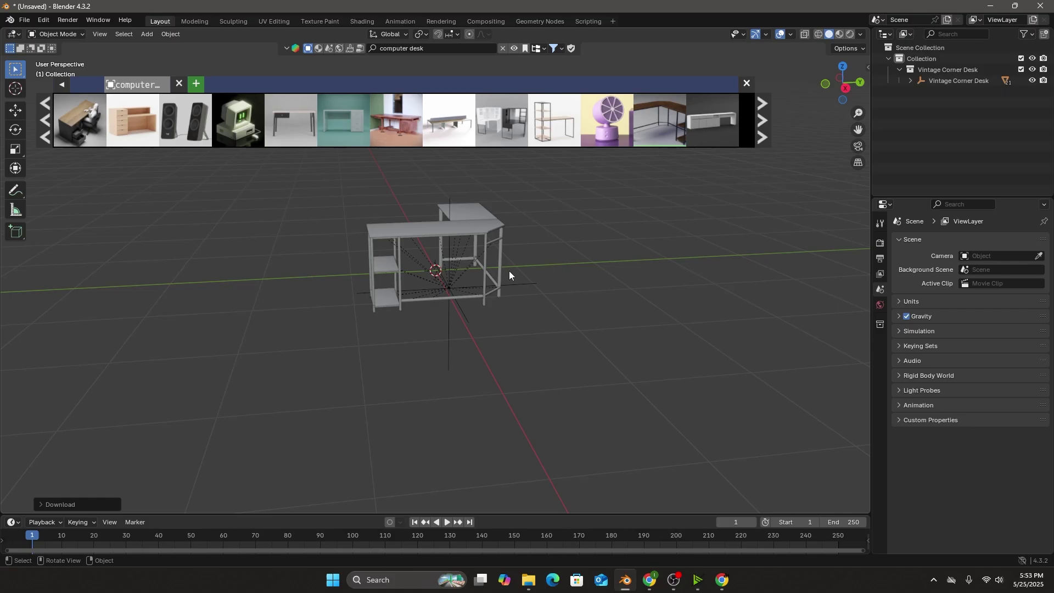
Search the asset library for "monitor" and place the PC Monitor Display on the desktop section without shelves
scroll(509, 271, "up", 5)
middle_click_drag(509, 271, 486, 318)
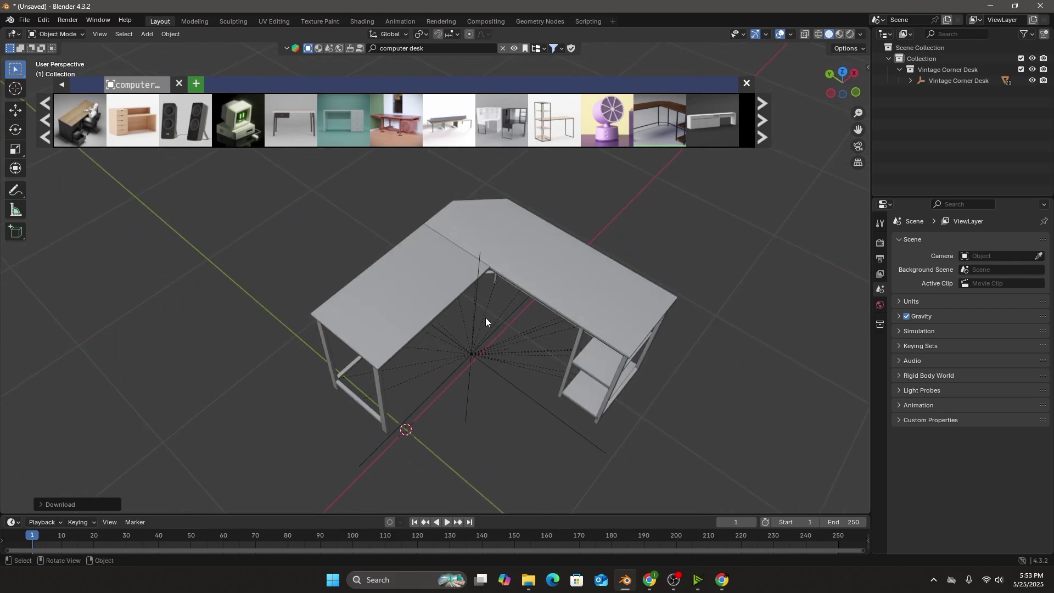
scroll(443, 270, "up", 4)
left_click(367, 48)
type("mo")
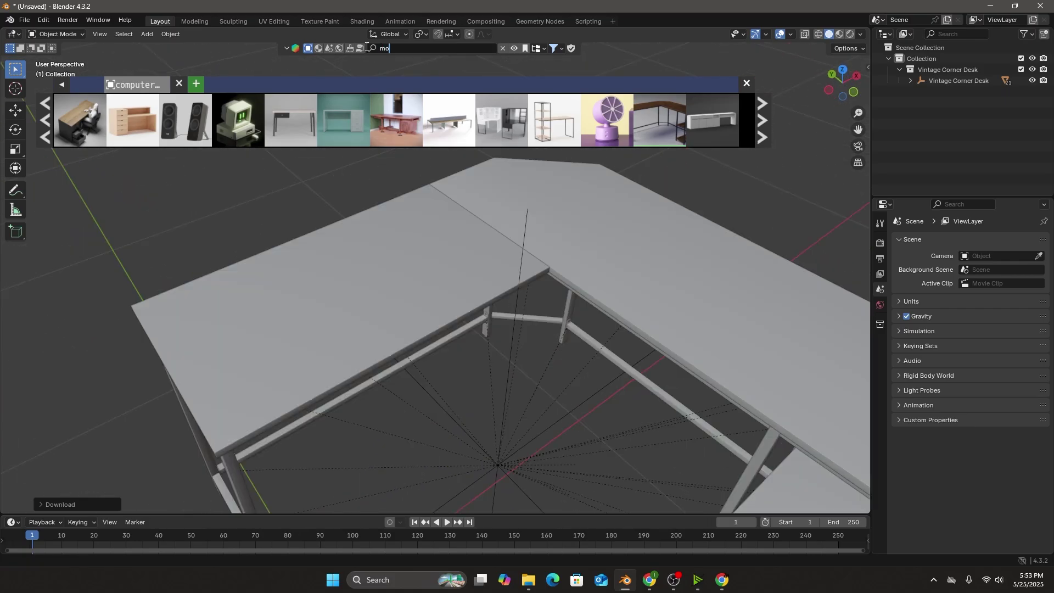
type("nitor")
key("Return")
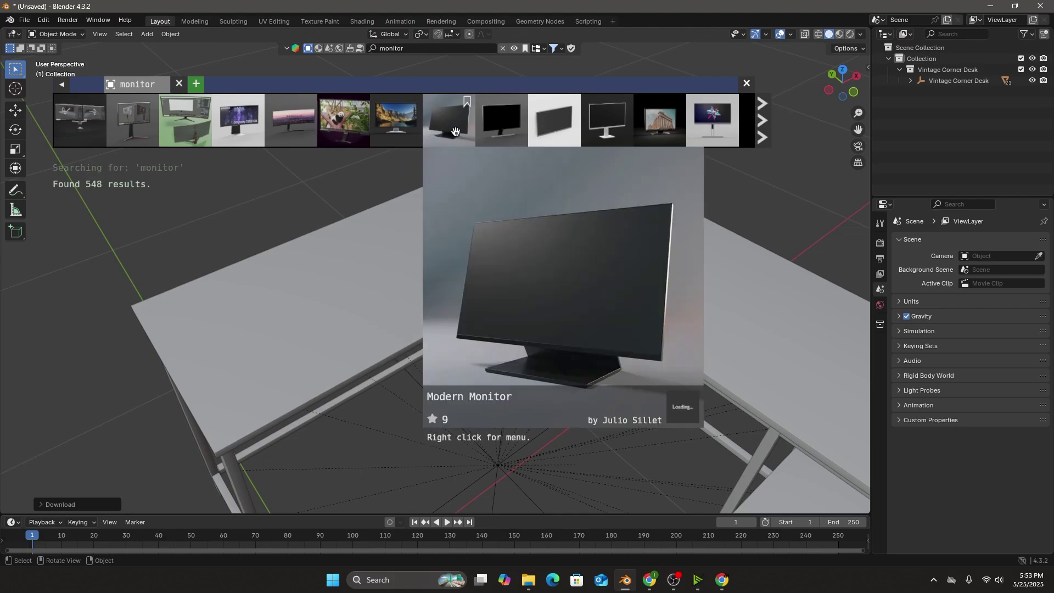
mouse_move(505, 133)
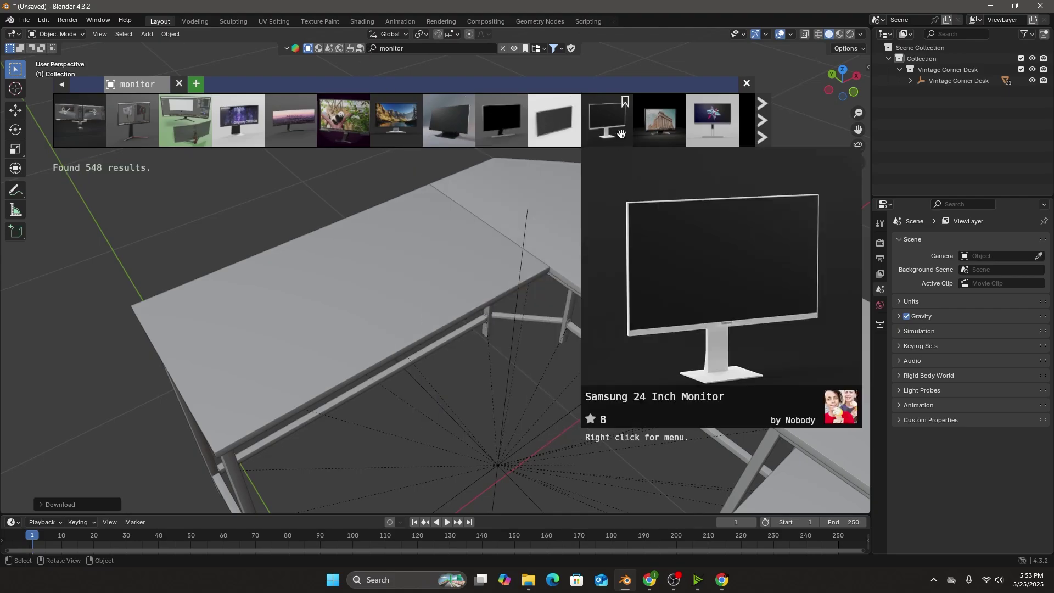
mouse_move(675, 128)
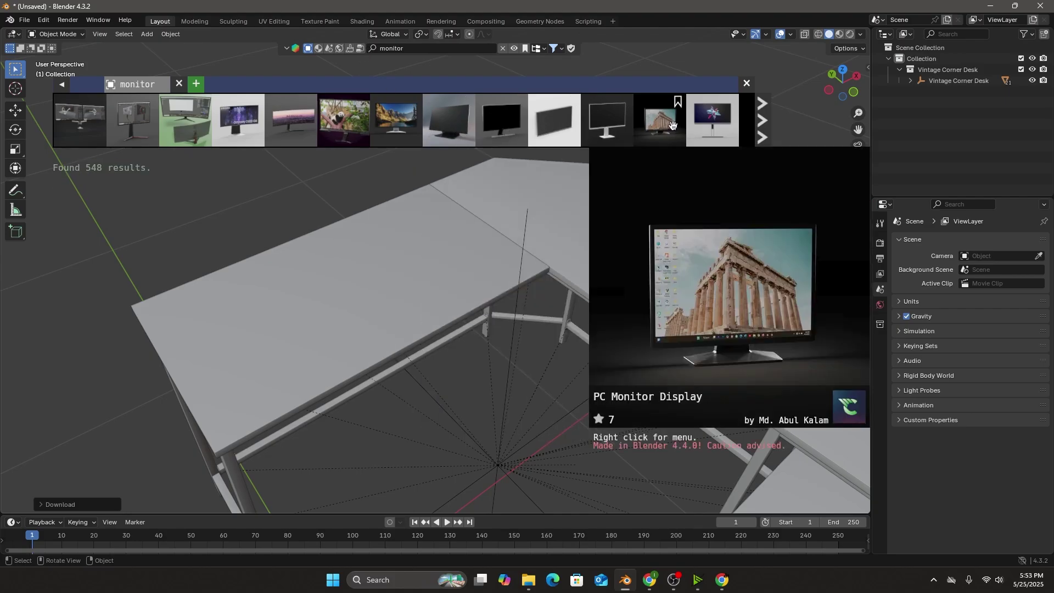
left_click_drag(664, 124, 416, 271)
Rotate the PC Monitor Display 180° about the Z axis and scale it down uniformly to about 0.82
scroll(490, 310, "up", 1)
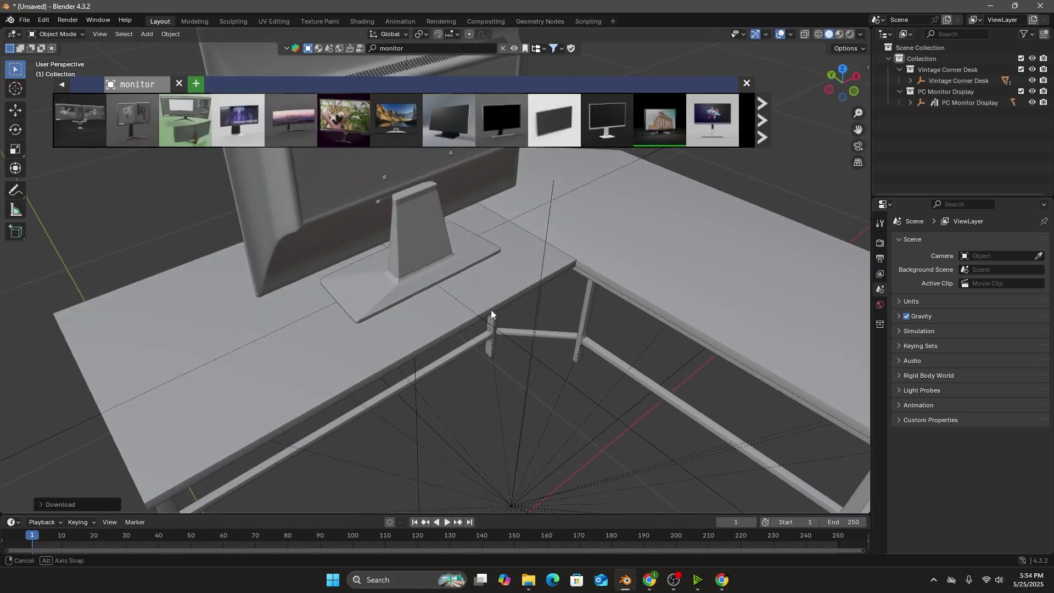
middle_click_drag(491, 310, 557, 269)
scroll(582, 267, "down", 3)
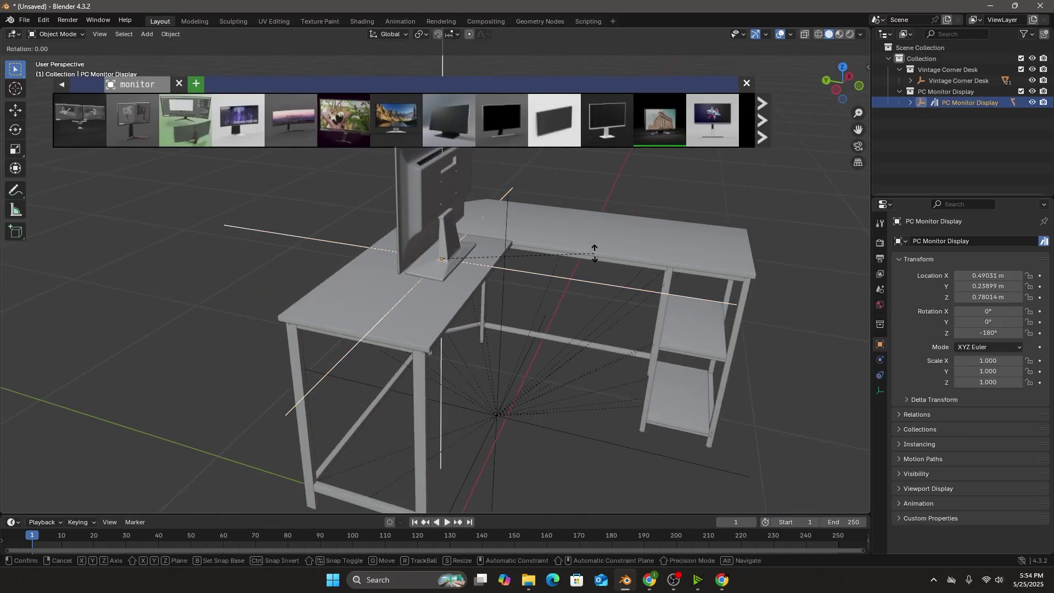
type("rz180")
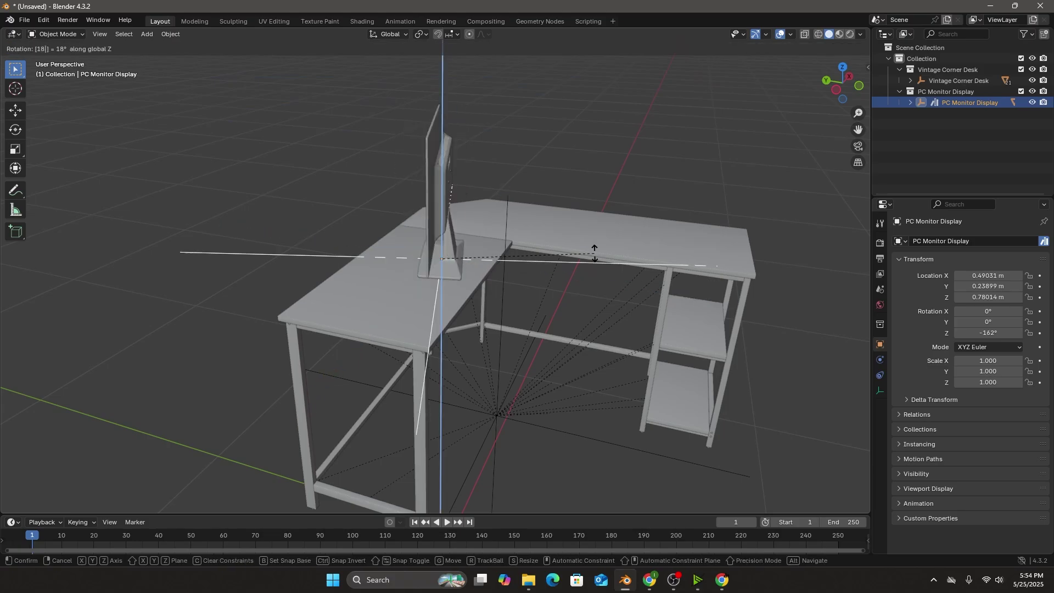
key("Return")
middle_click_drag(594, 252, 523, 245)
key("s")
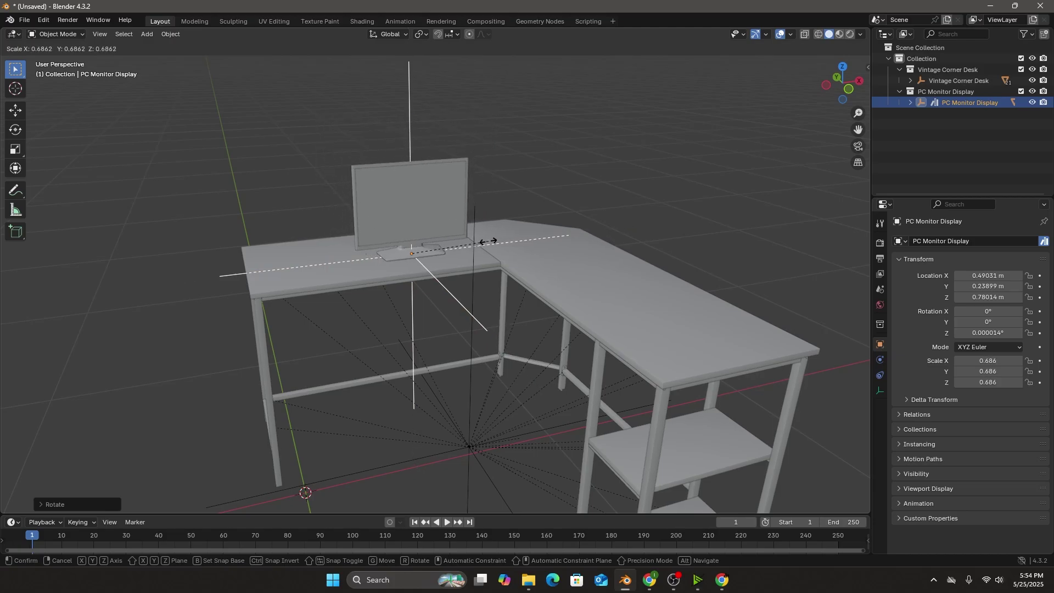
left_click(500, 230)
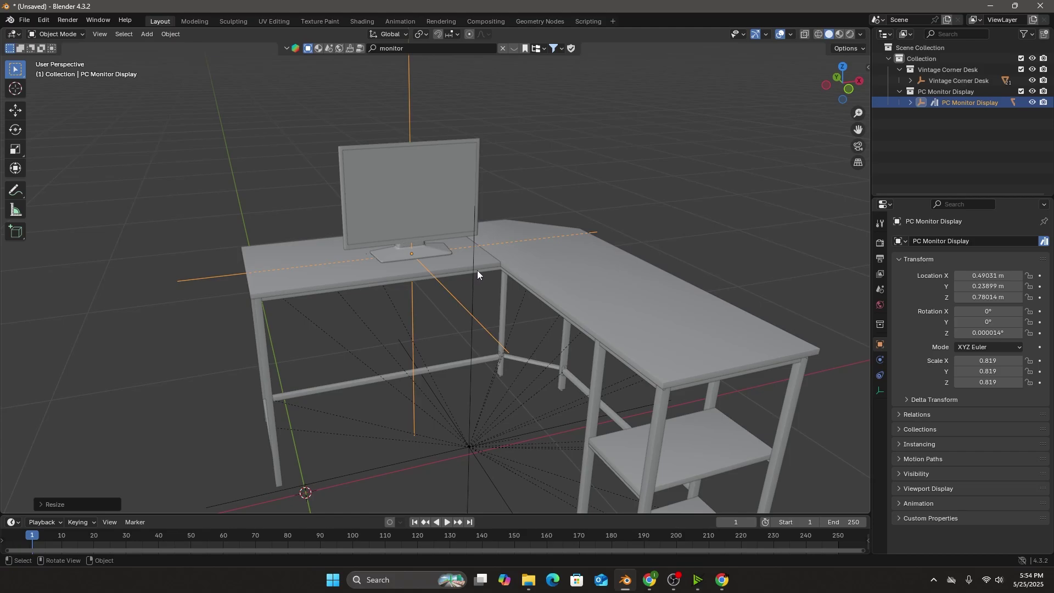
Move the PC Monitor Display along the X axis toward the desk corner, to about X 0.62 m
middle_click_drag(477, 274, 493, 340)
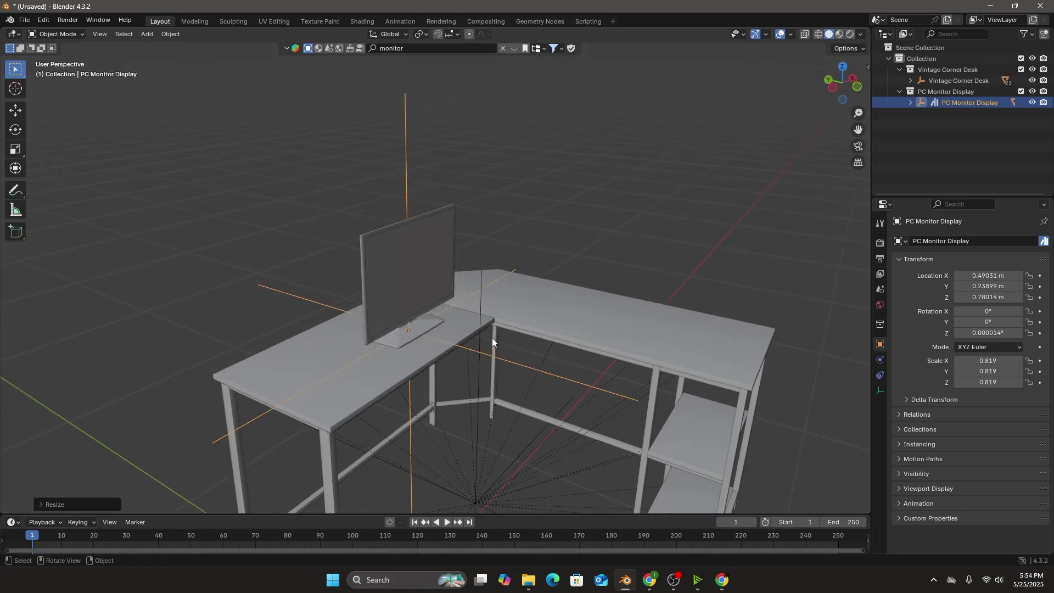
scroll(492, 337, "up", 5)
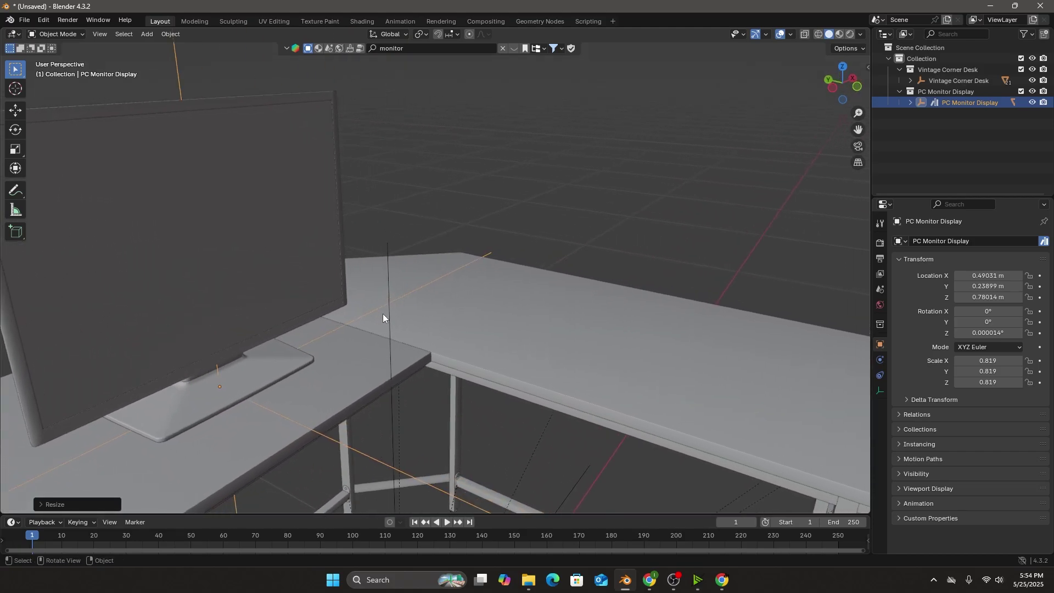
scroll(383, 313, "down", 2)
key("g")
key("y")
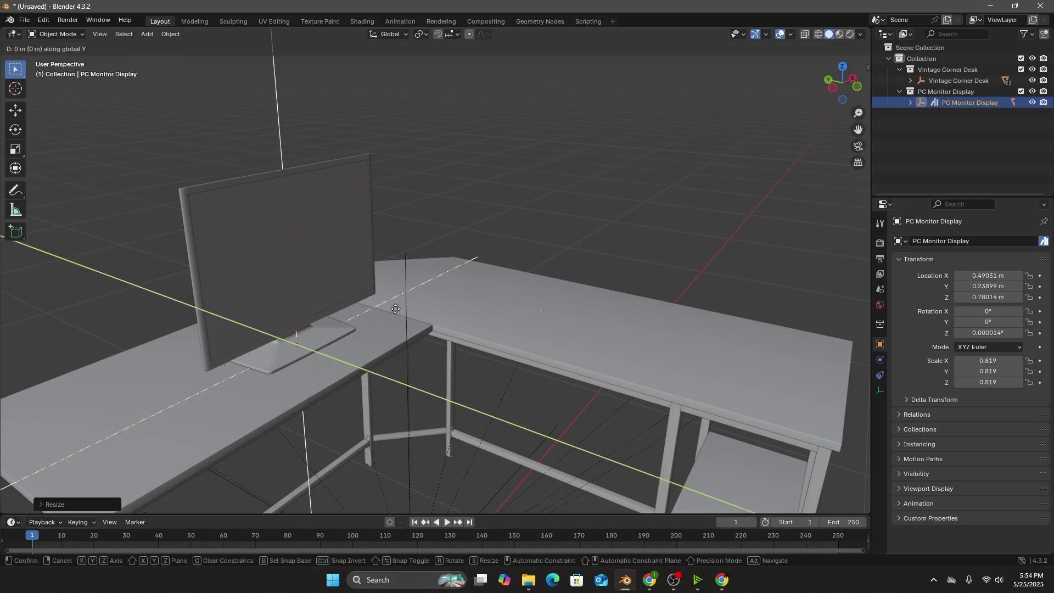
key("x")
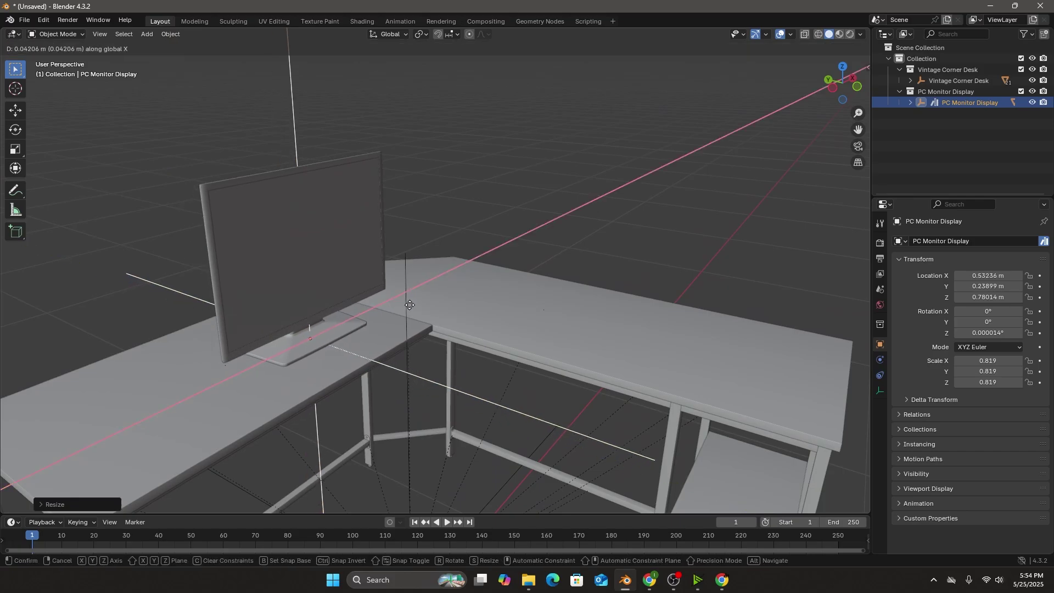
left_click(436, 293)
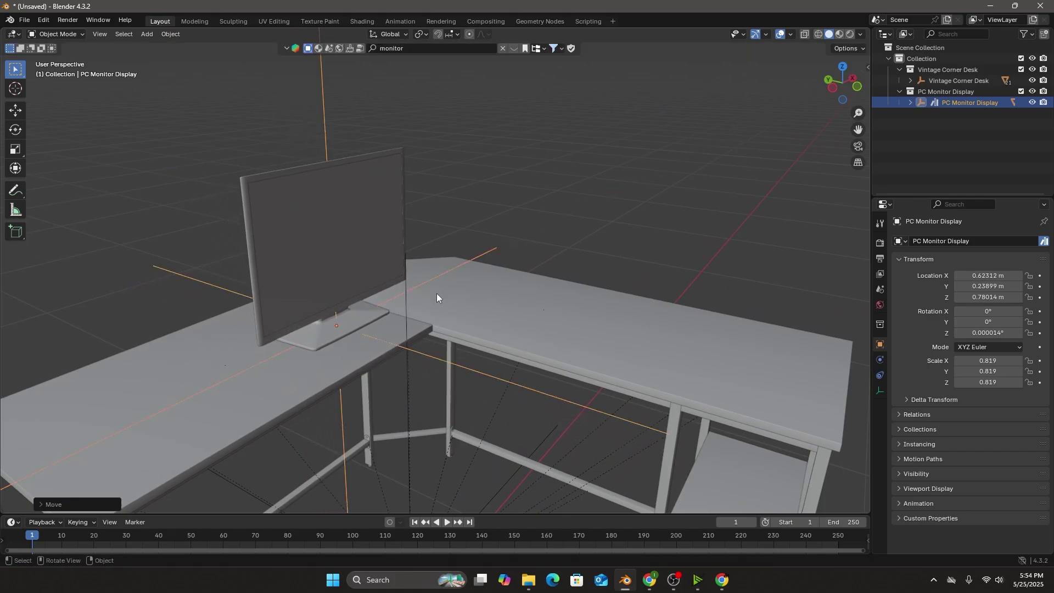
Rotate the PC Monitor Display about the Z axis to about -10°
mouse_move(456, 301)
middle_mouse_down()
mouse_move(406, 313)
mouse_move(471, 305)
mouse_move(452, 305)
middle_mouse_up()
key("r")
key("z")
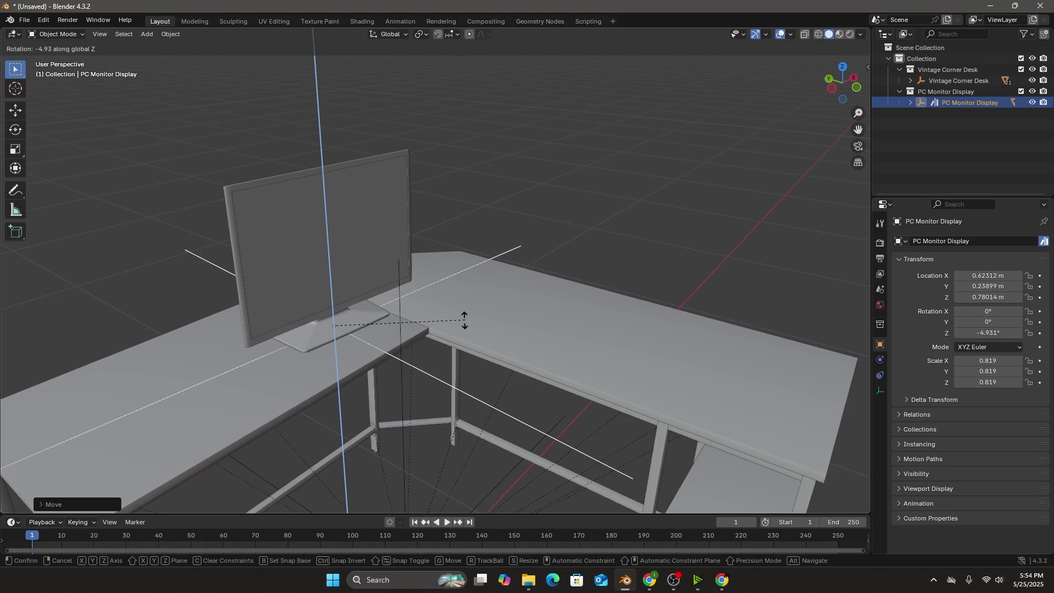
left_click(448, 331)
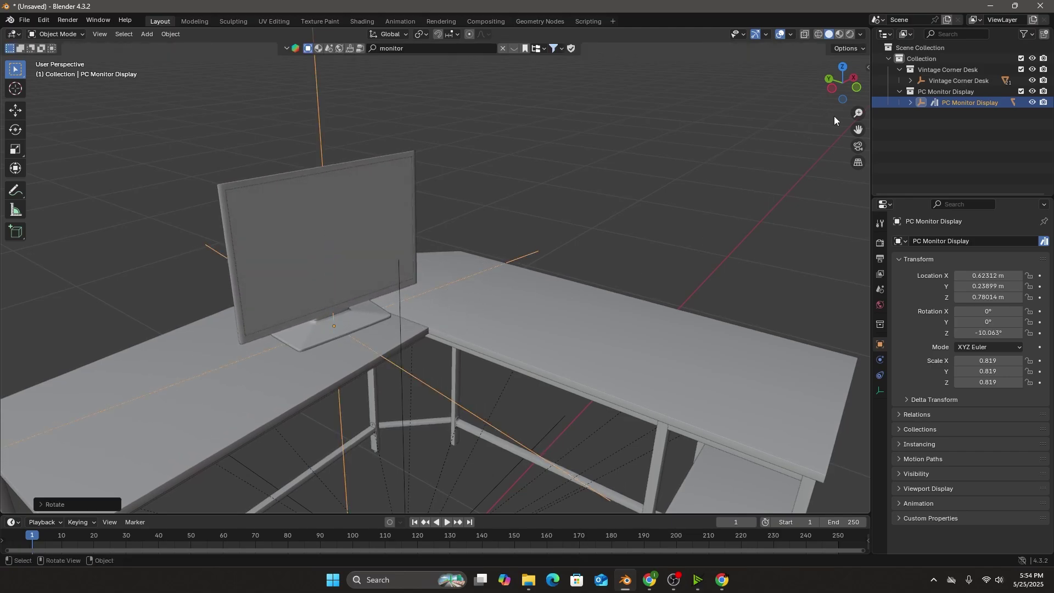
Duplicate the monitor with its whole hierarchy and place the copy on the shelf-side desk section at about X 1.04 m, Y -0.46 m
right_click(946, 103)
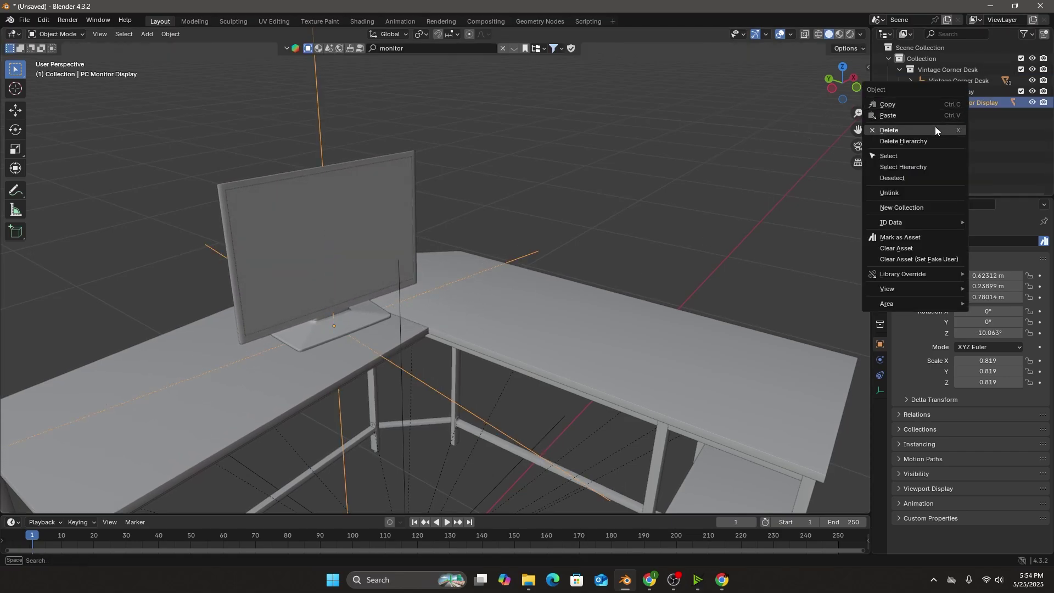
left_click(935, 168)
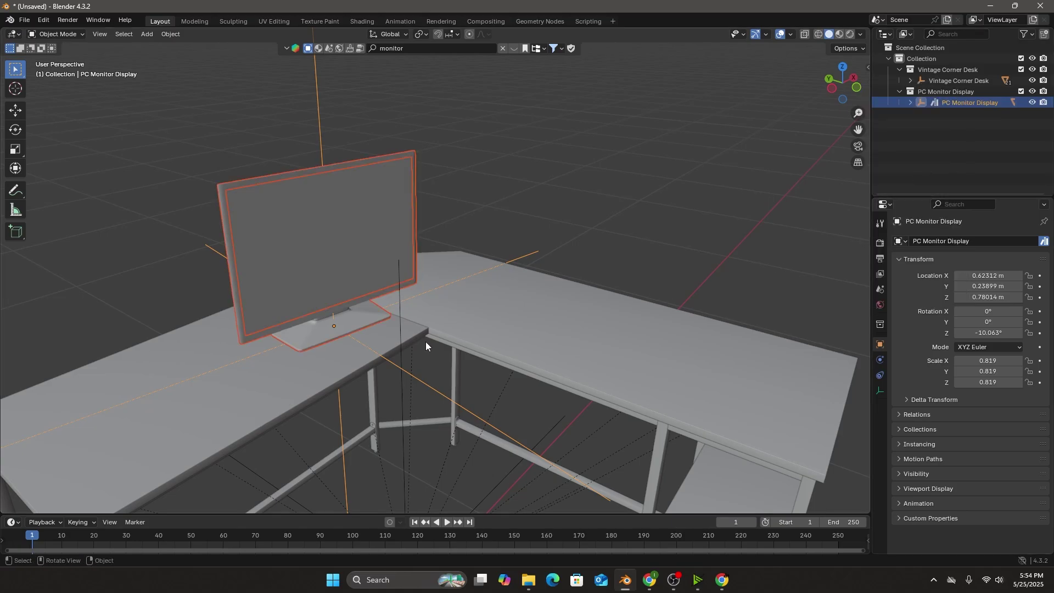
key("shift+d")
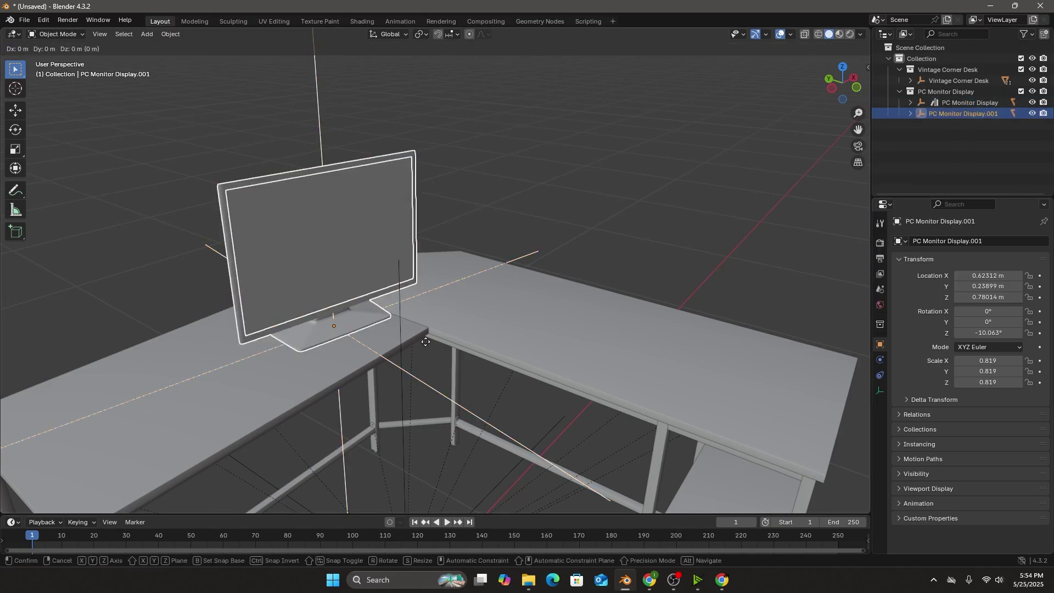
key("x")
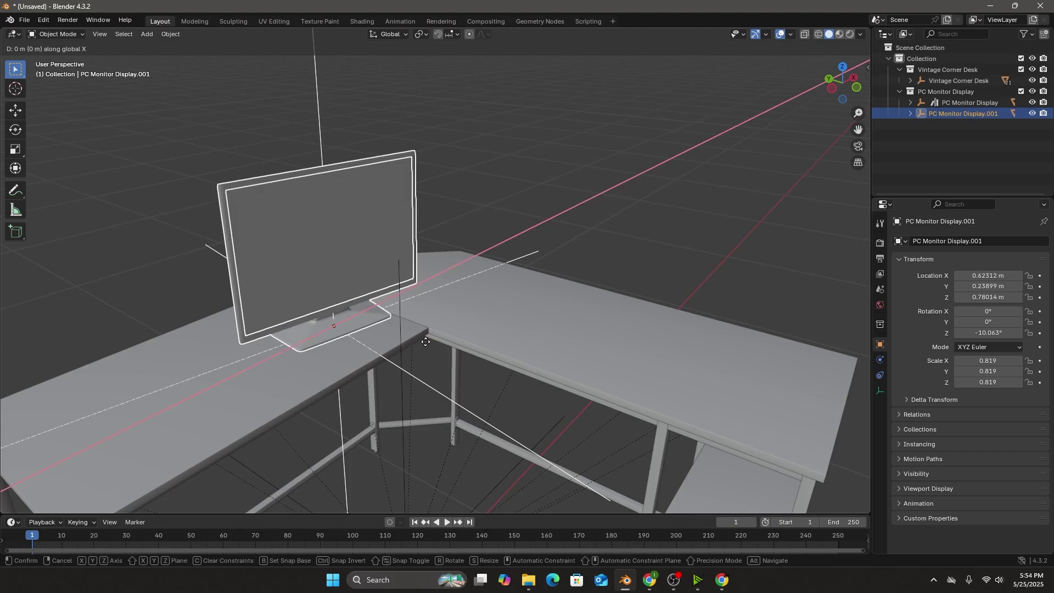
left_click(532, 306)
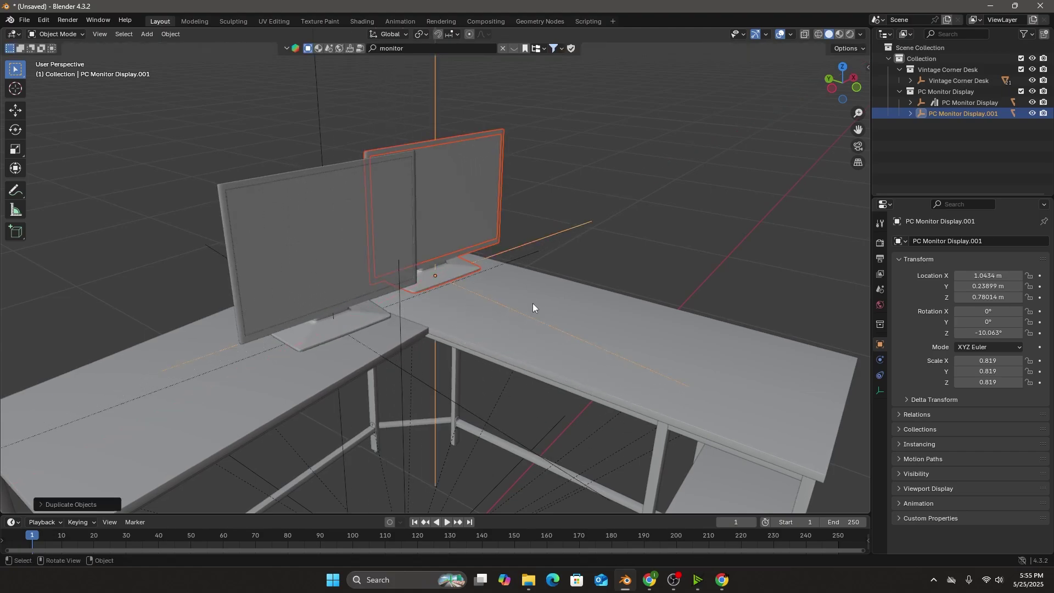
key("g")
key("y")
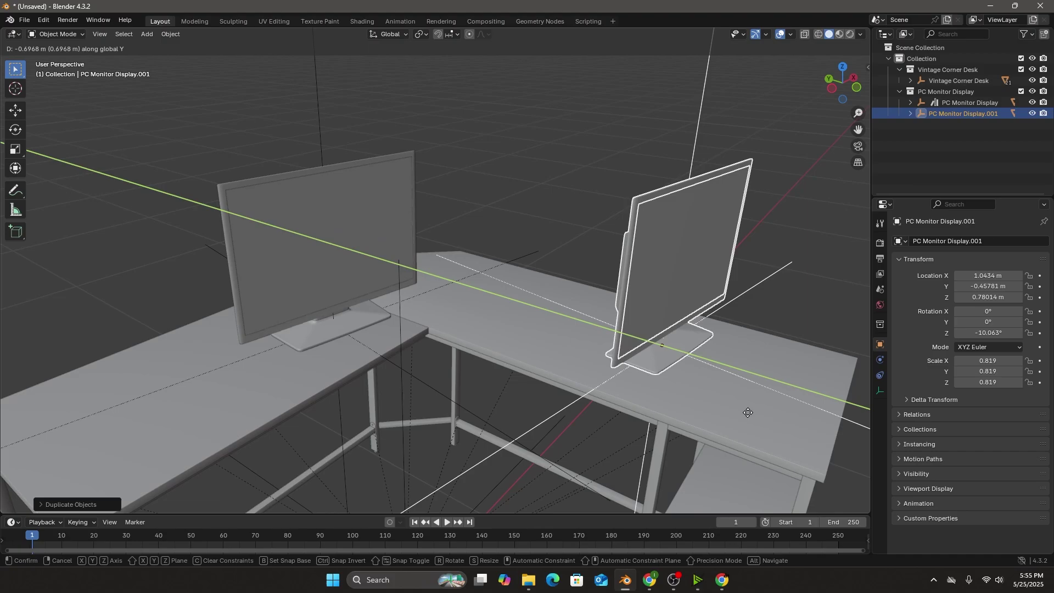
left_click(748, 416)
Preview the scene in Rendered shading and switch the viewport to Material Preview
left_click(973, 130)
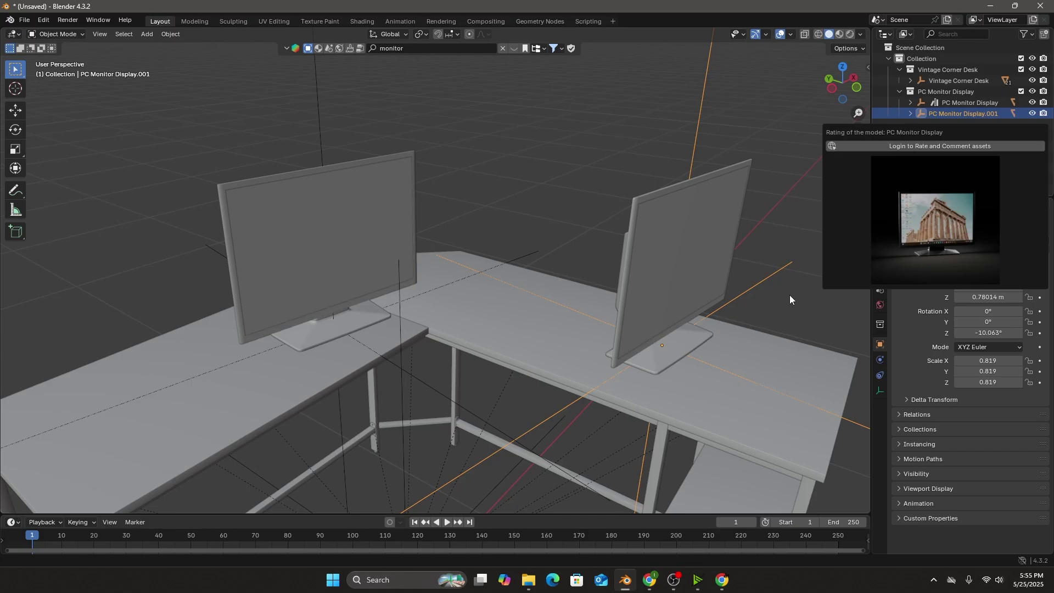
key("z")
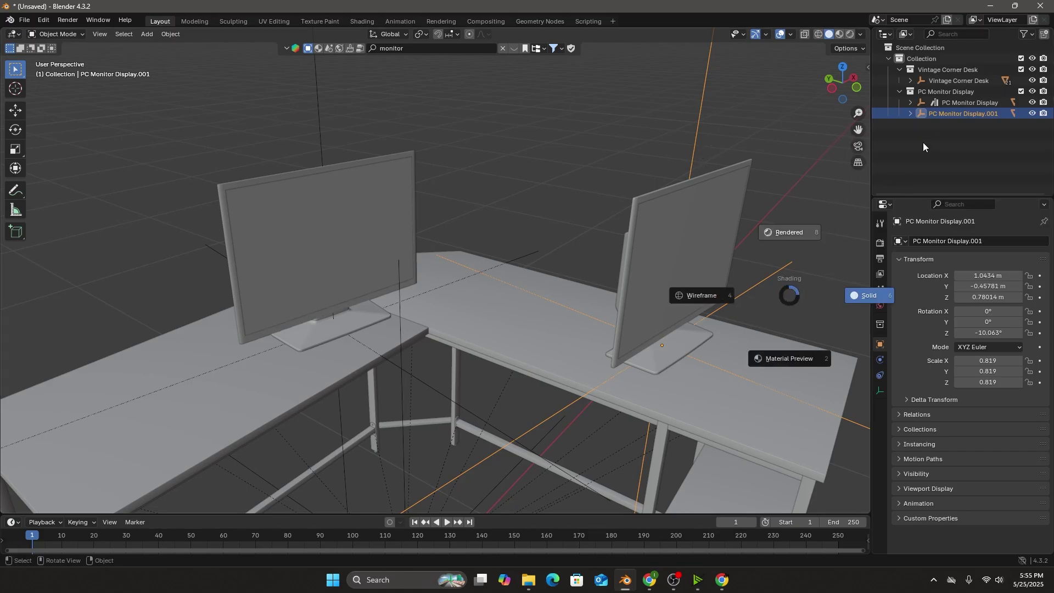
left_click(785, 233)
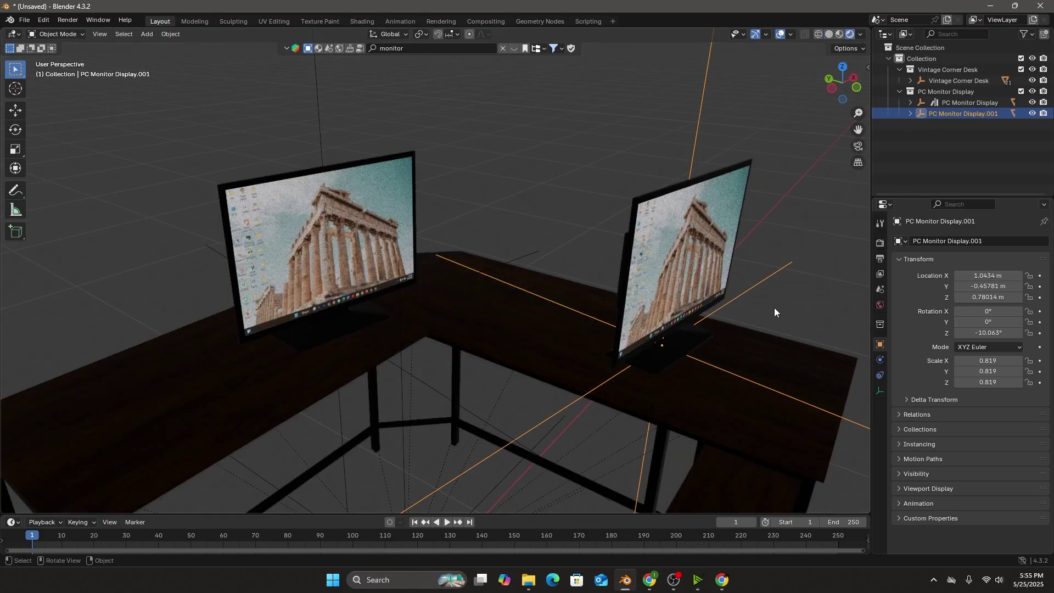
key("z")
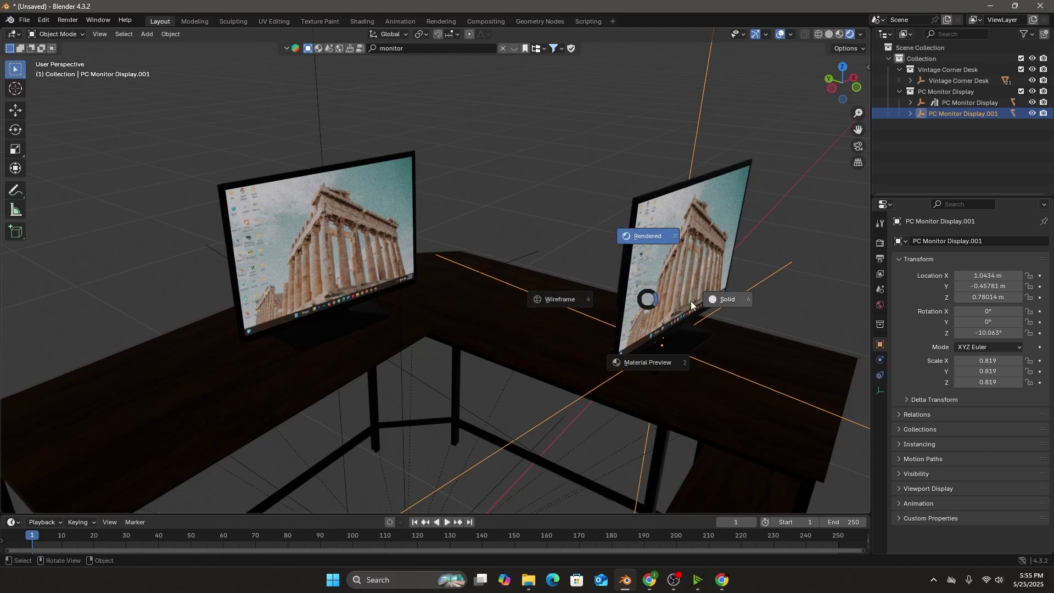
left_click(658, 364)
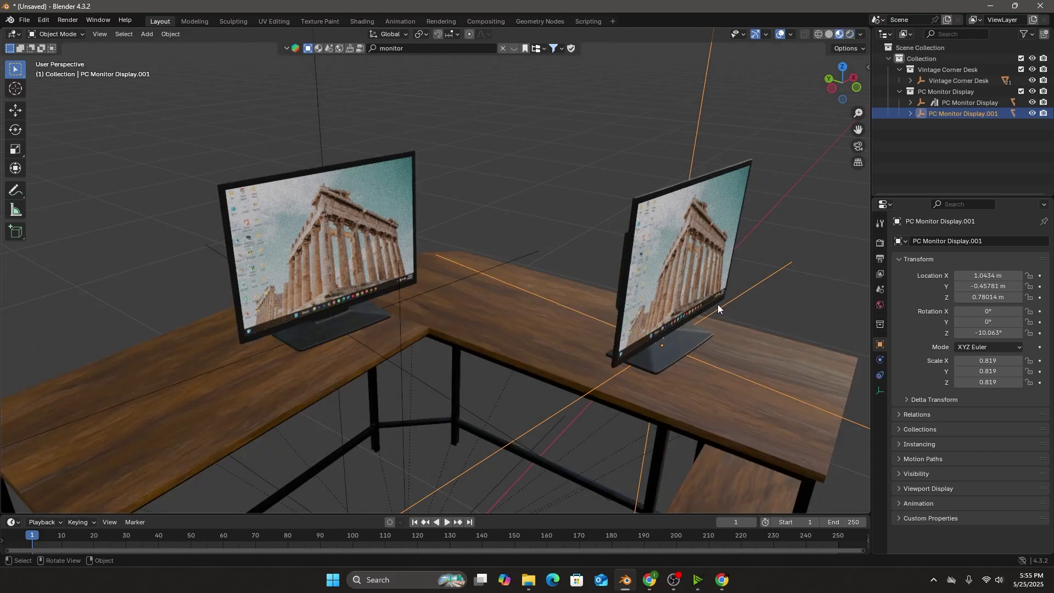
Rotate the duplicated monitor to about -91° around Z and shift it along Y to about -0.56 m
key("r")
key("z")
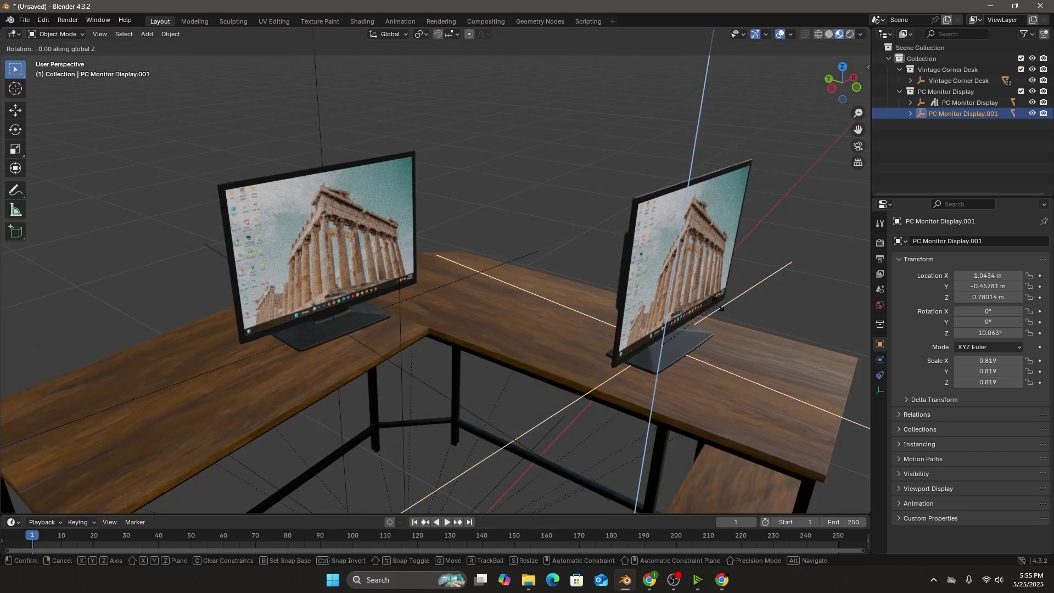
left_click(713, 396)
middle_click_drag(714, 396, 502, 420)
key("g")
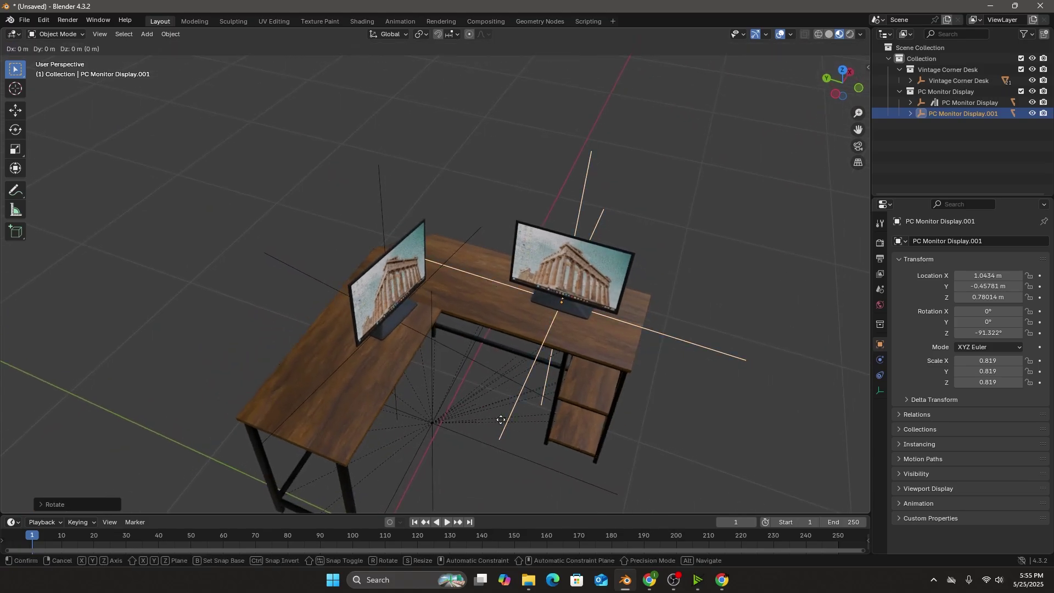
key("y")
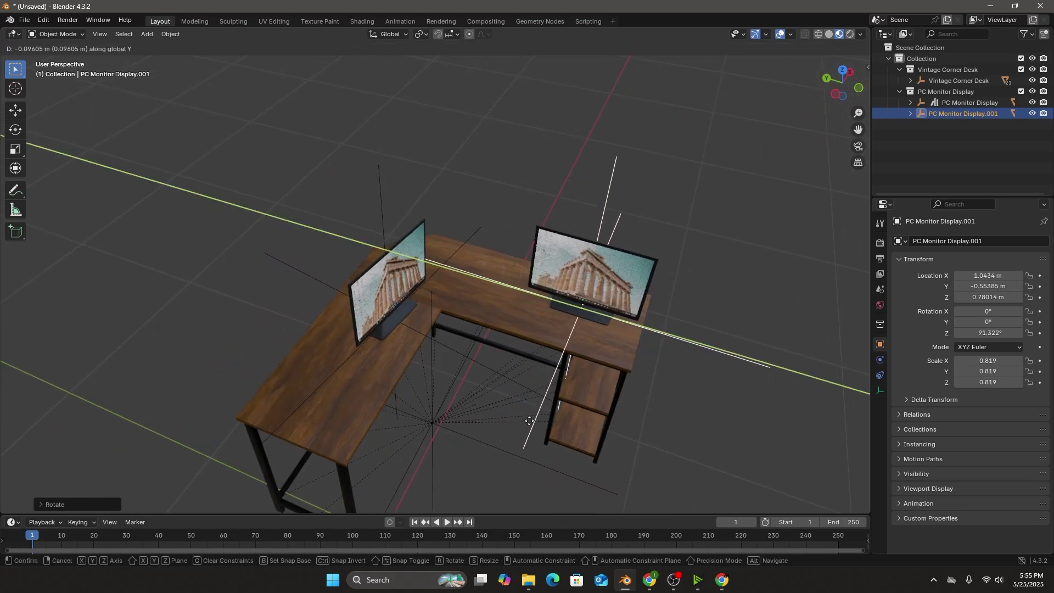
left_click(522, 426)
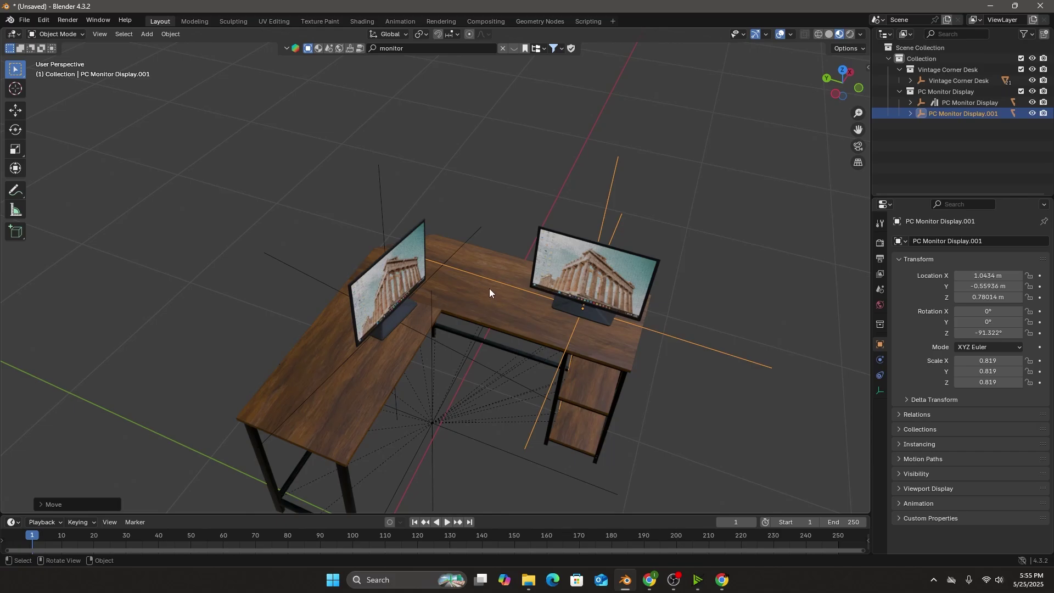
Select the original monitor and rotate it about the Z axis to about -77°
middle_click_drag(489, 292, 582, 358)
middle_click_drag(473, 336, 469, 341)
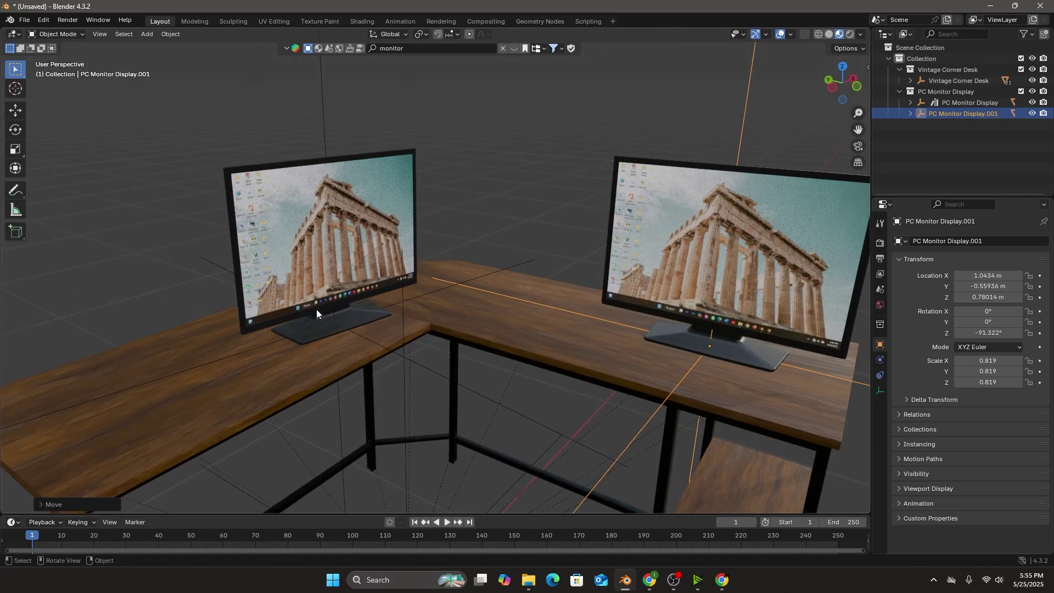
middle_click_drag(317, 310, 205, 375)
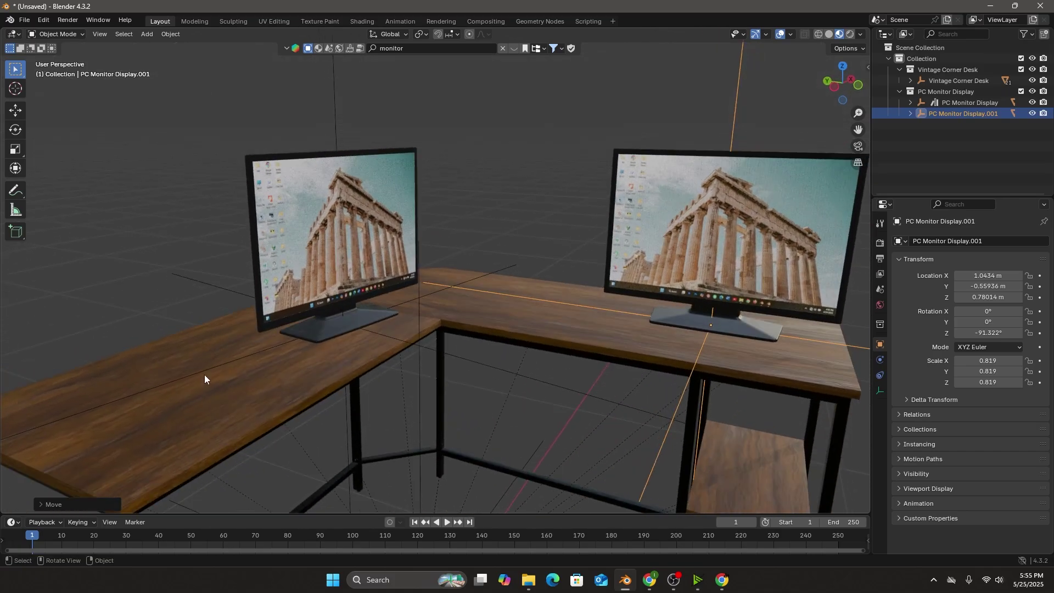
left_click(491, 367)
middle_click_drag(497, 372, 496, 388)
key("r")
key("z")
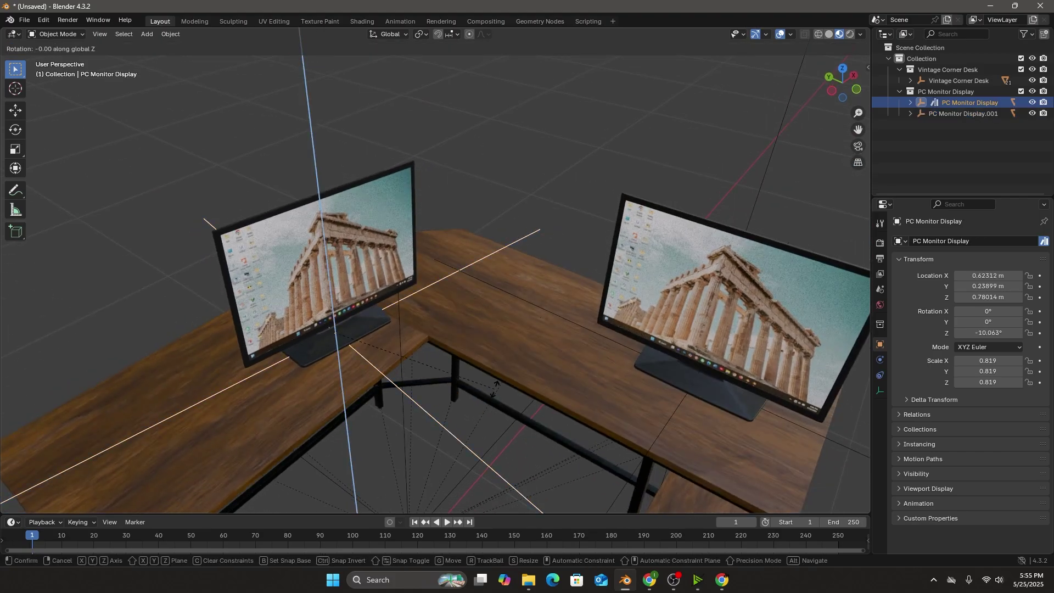
left_click(357, 431)
Move the original monitor beside the duplicate on the shelf-side desk section, at about X 0.95 m, Y -0.03 m
key("g")
key("y")
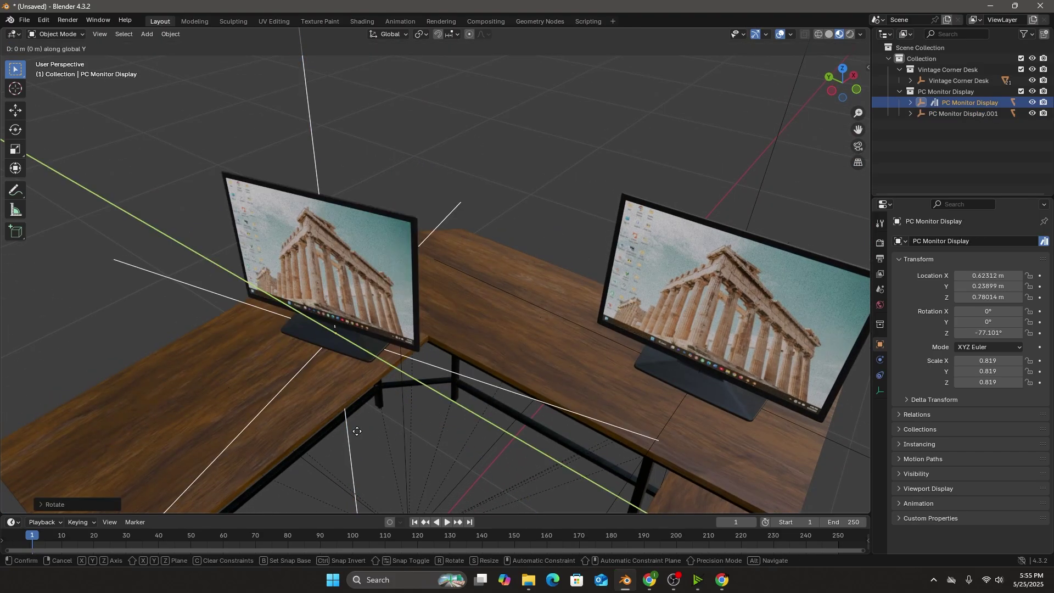
left_click(460, 465)
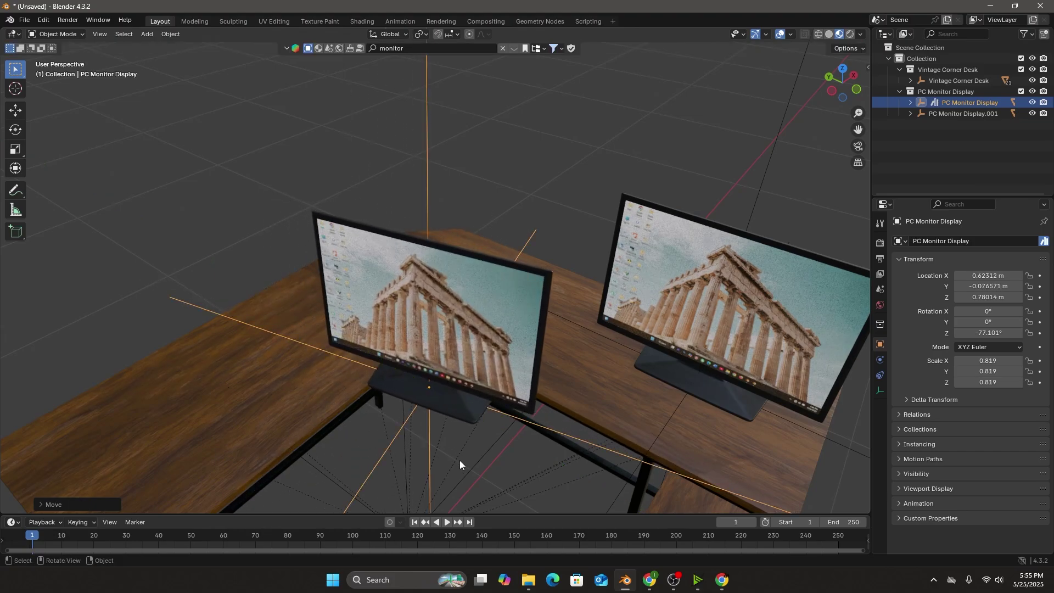
key("g")
key("x")
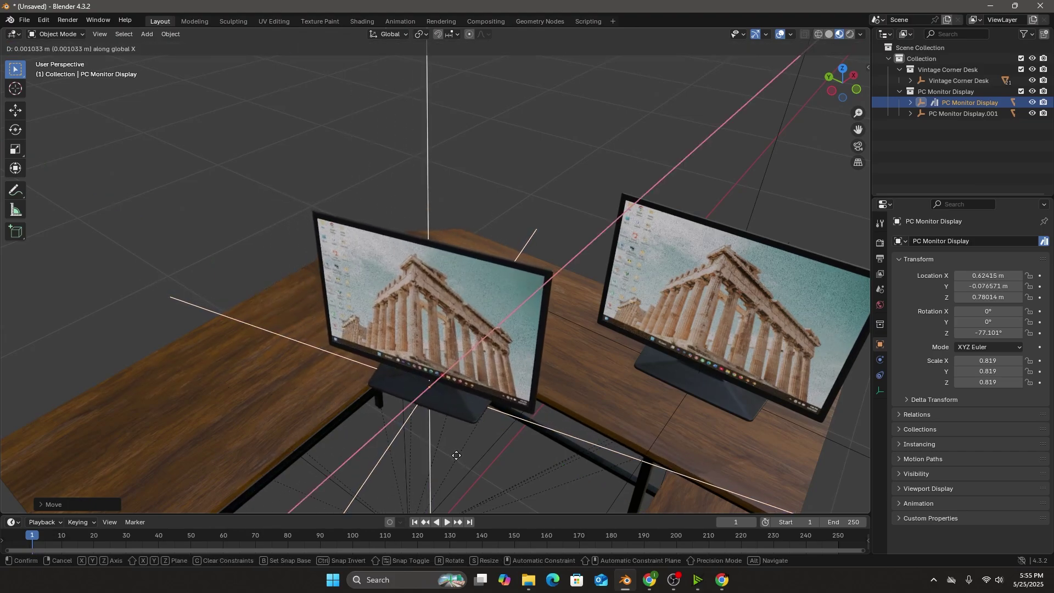
left_click(532, 392)
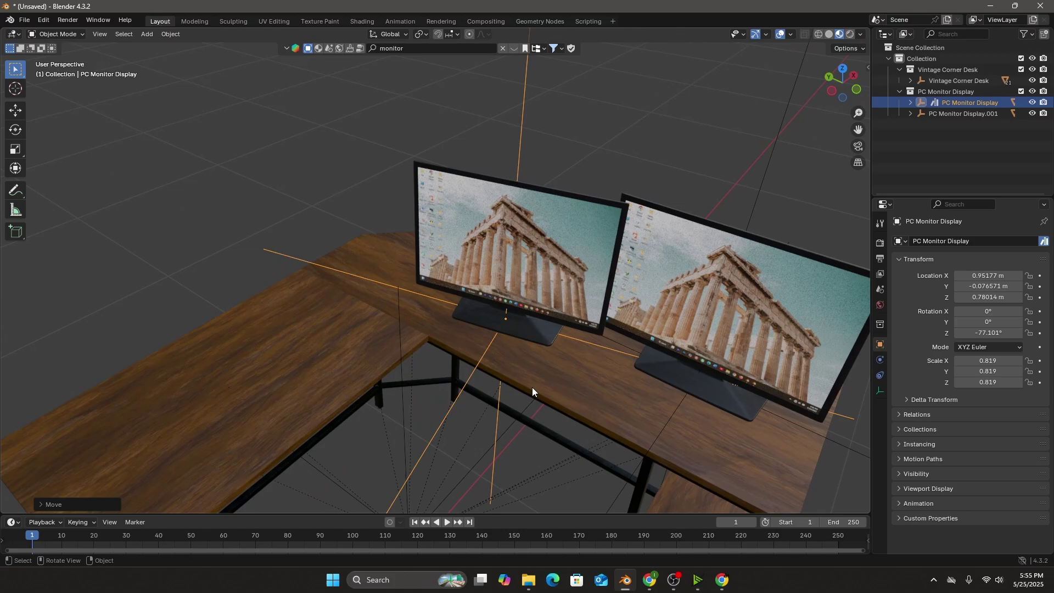
key("g")
key("x")
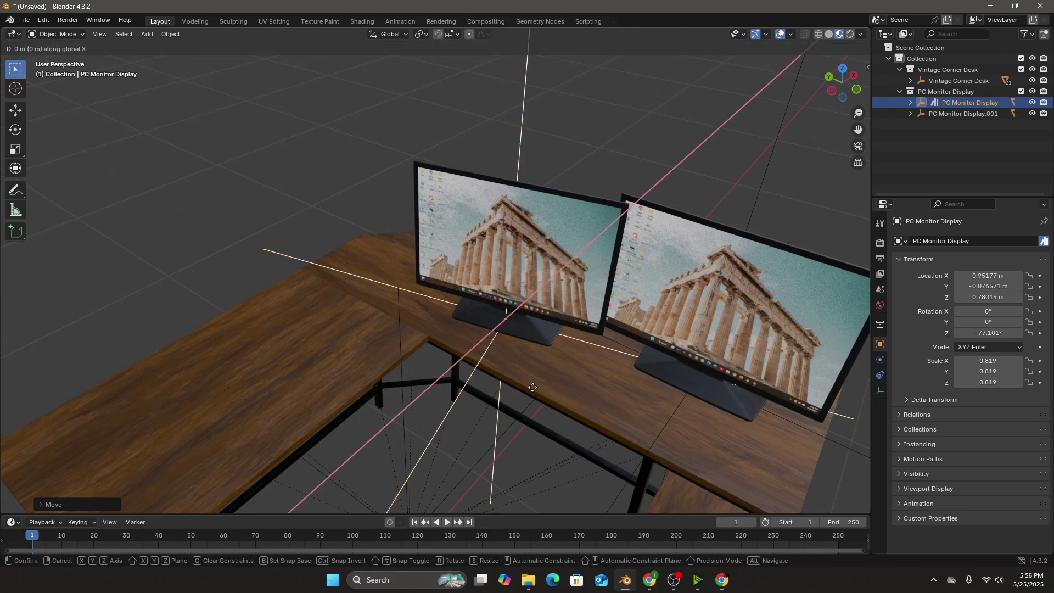
key("y")
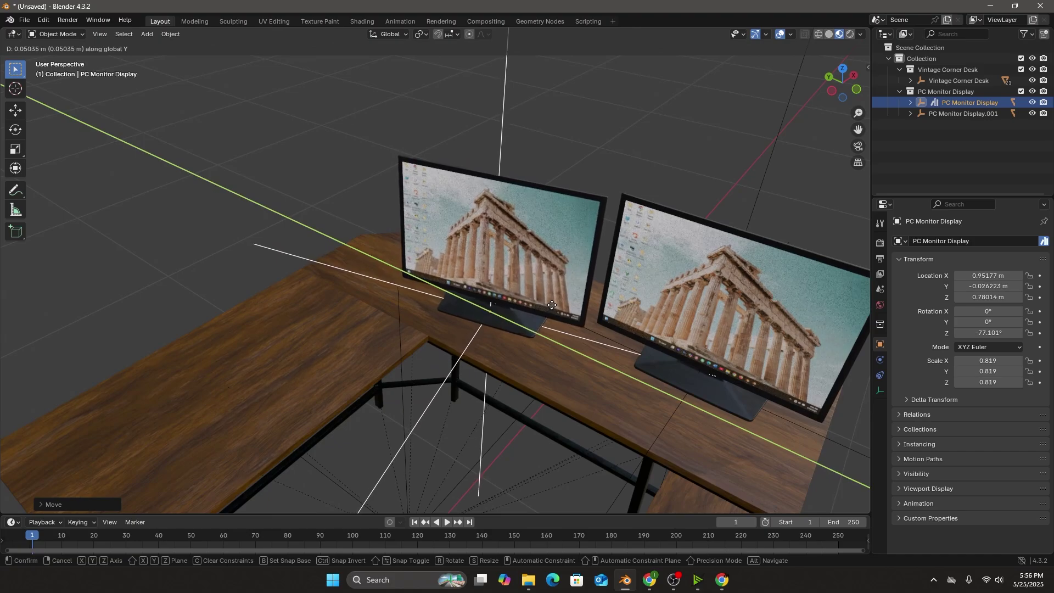
left_click(562, 334)
Turn the original monitor about the Z axis to about -68° so it angles toward the seating area
middle_click_drag(562, 333, 541, 347)
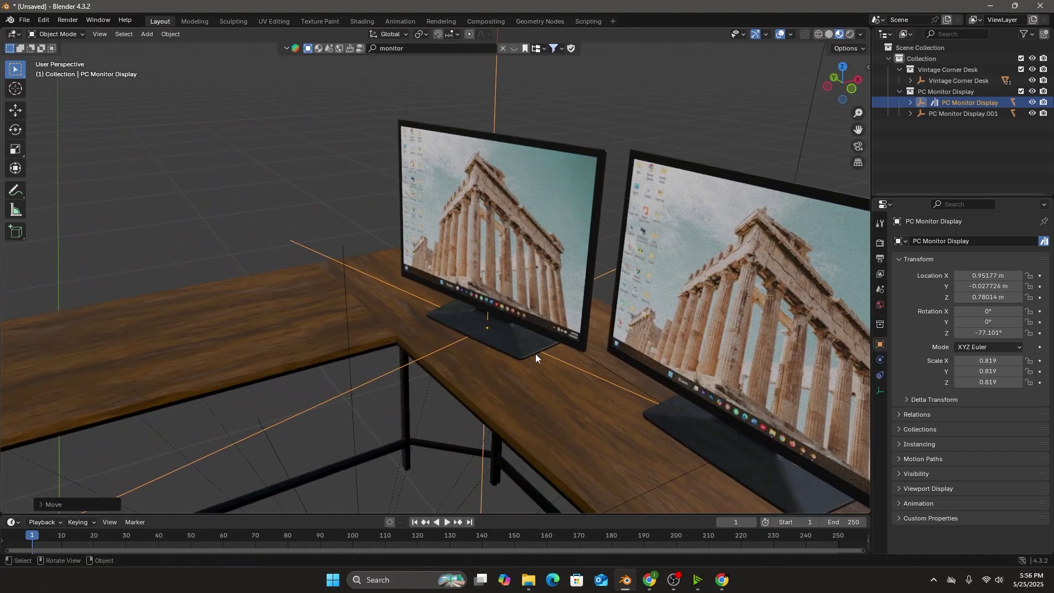
key("r")
key("z")
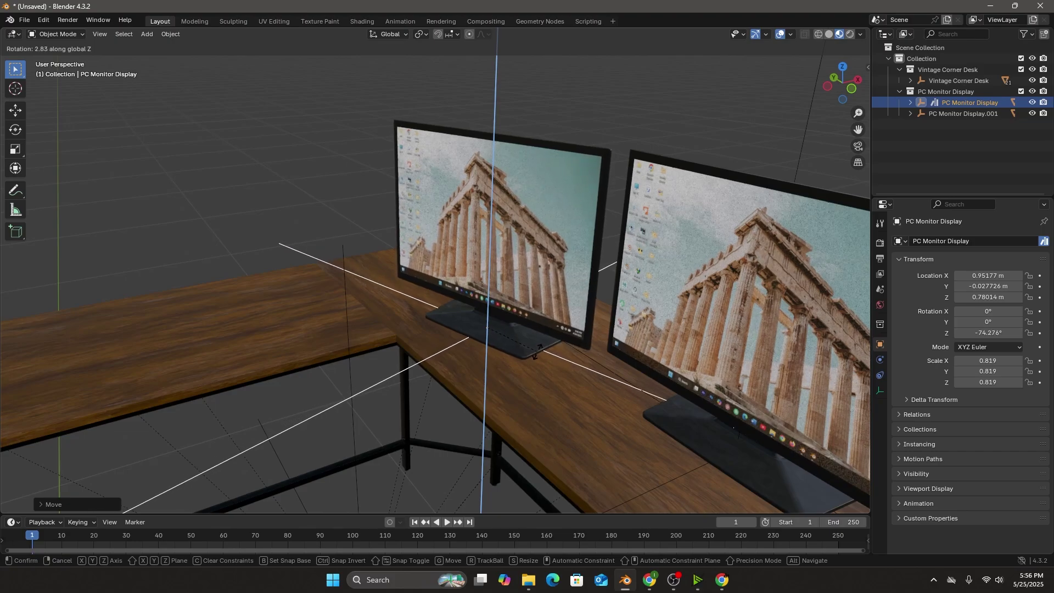
left_click(547, 348)
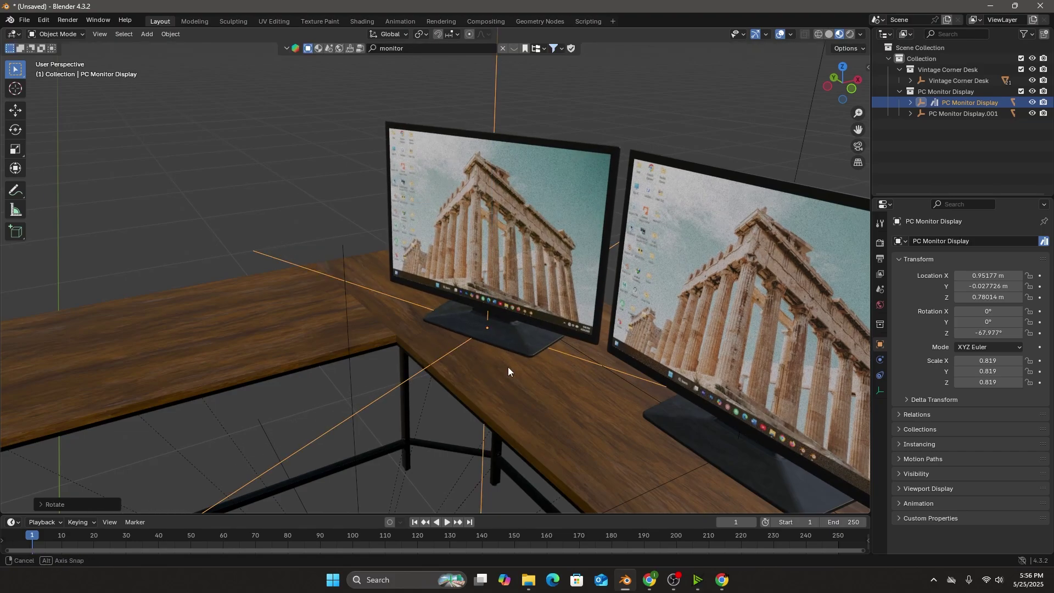
Examine the placement and angle of the two monitors on the corner desk from several viewpoints
middle_click_drag(508, 366, 527, 275)
left_click(479, 220)
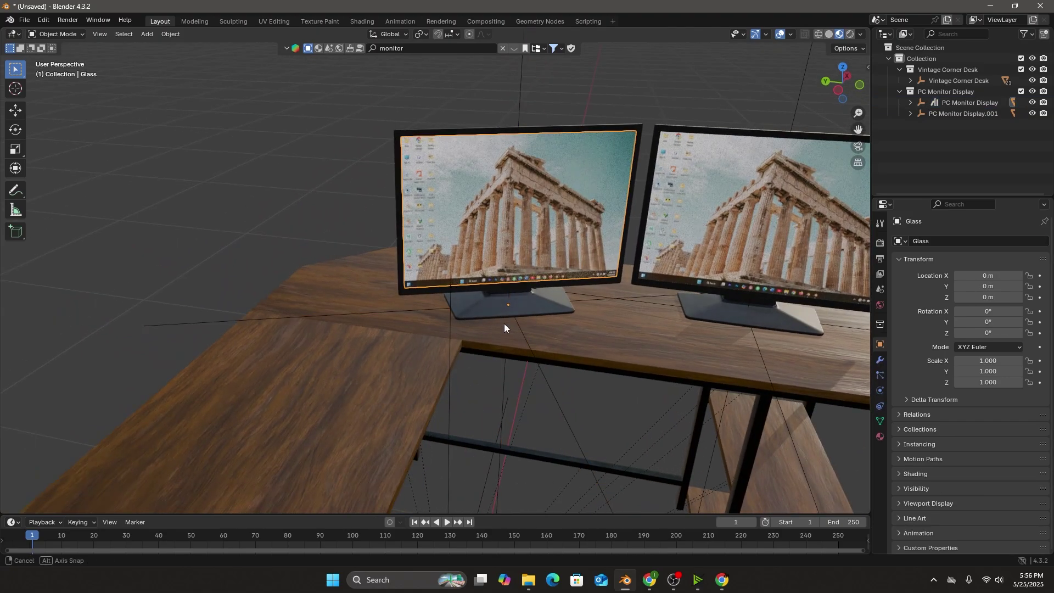
middle_click_drag(504, 324, 505, 195)
middle_click_drag(459, 255, 538, 157)
middle_click_drag(563, 324, 576, 396)
left_click(732, 176)
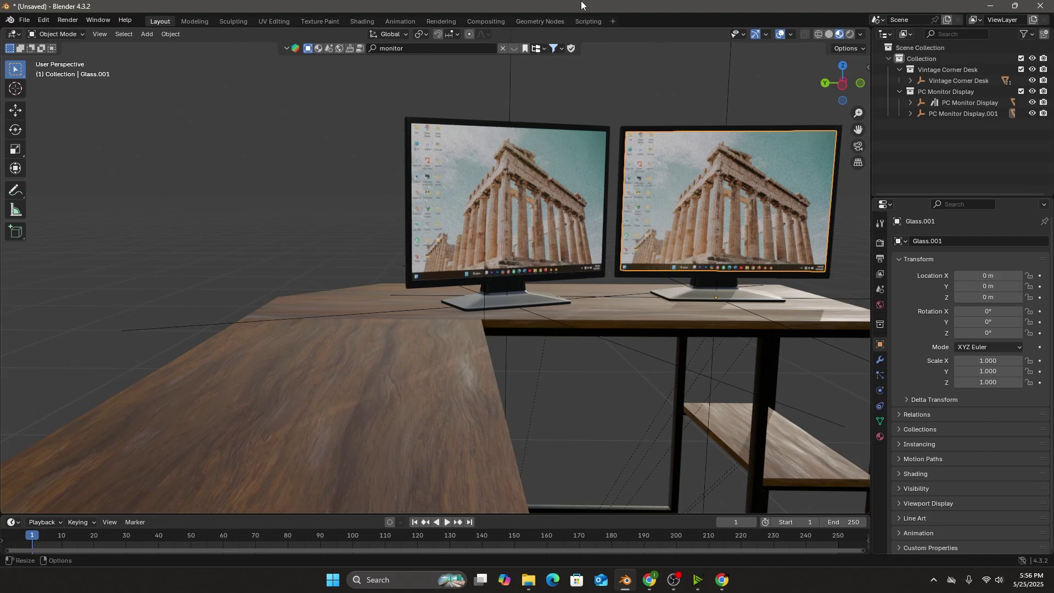
mouse_move(683, 209)
middle_mouse_down()
mouse_move(687, 227)
mouse_move(701, 205)
middle_mouse_up()
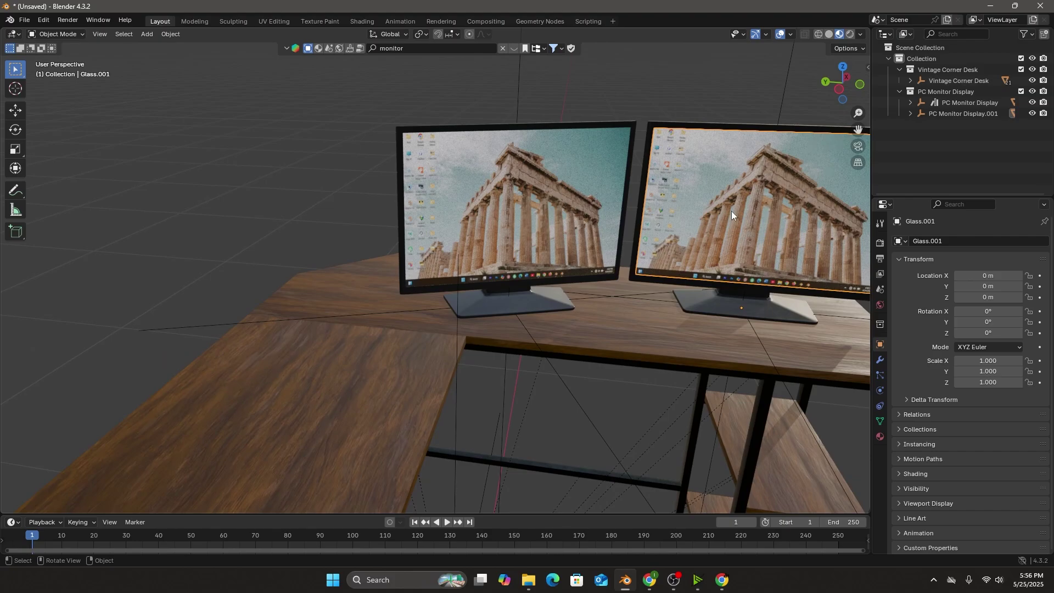
middle_click_drag(529, 367, 470, 356)
scroll(190, 350, "down", 2)
middle_click_drag(190, 350, 272, 384)
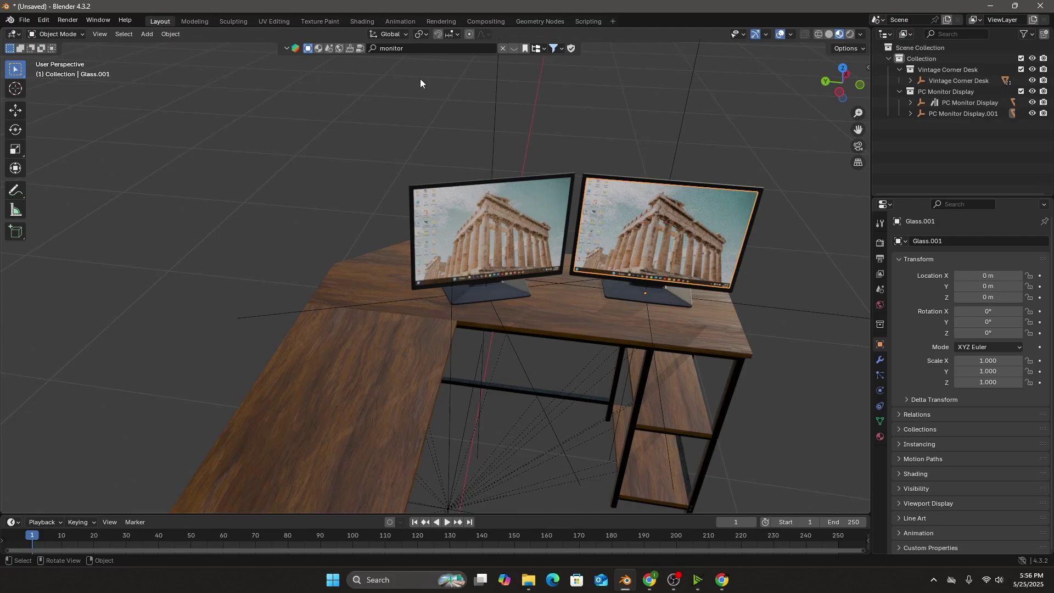
Search the asset library for "computer" and place the Gigabyte Computer on the desktop at about X 0.56 m, Y 0.29 m
left_click(516, 49)
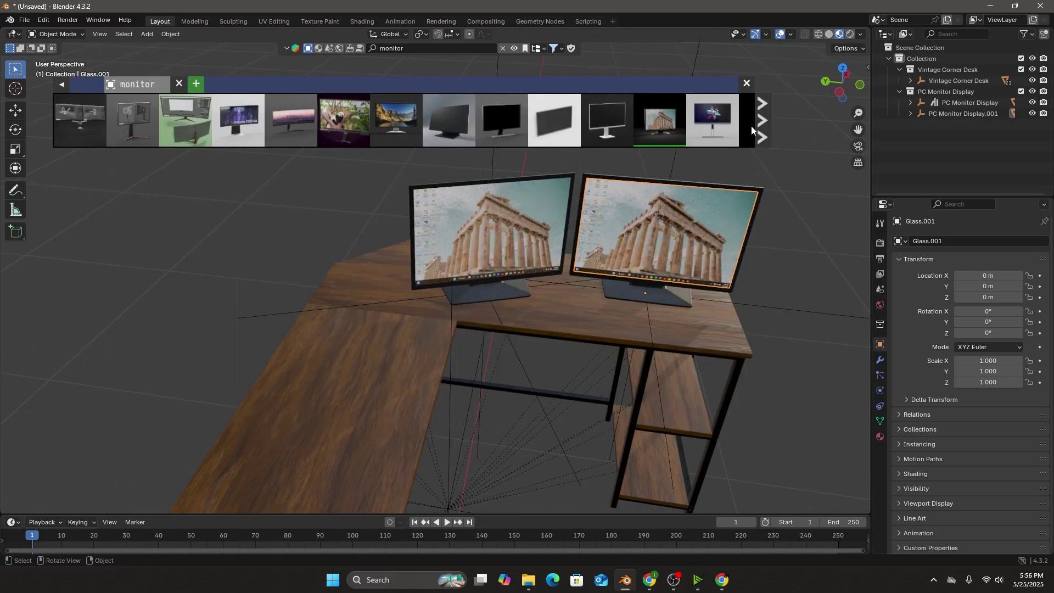
left_click(755, 128)
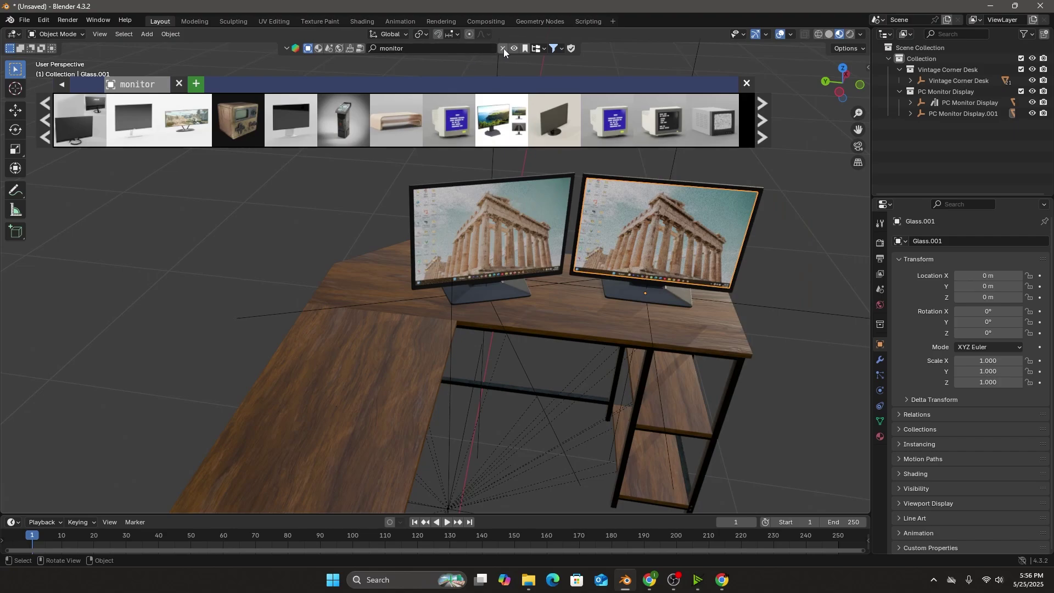
left_click(474, 48)
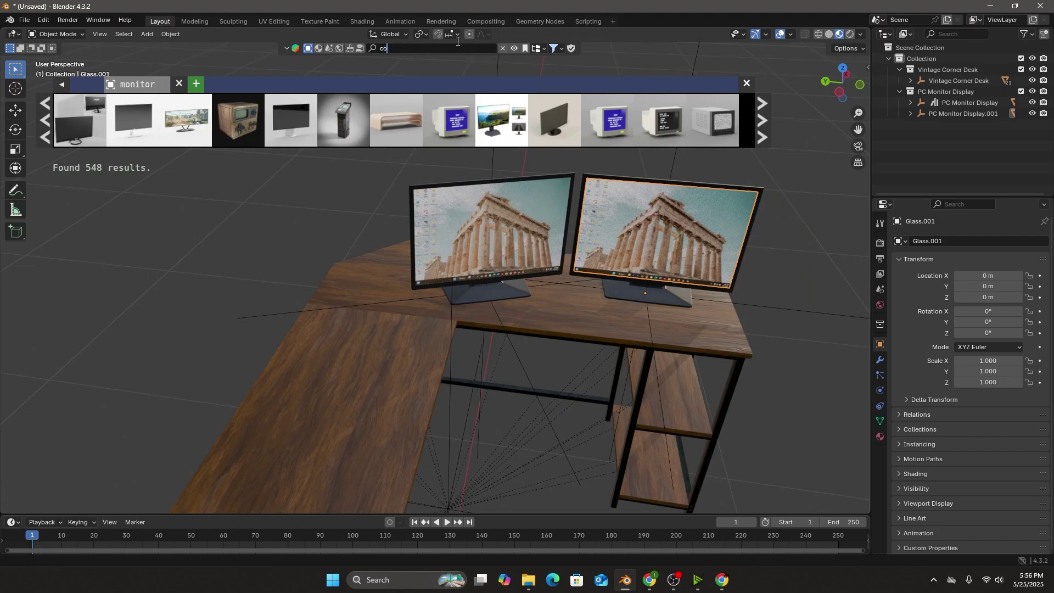
key("Return")
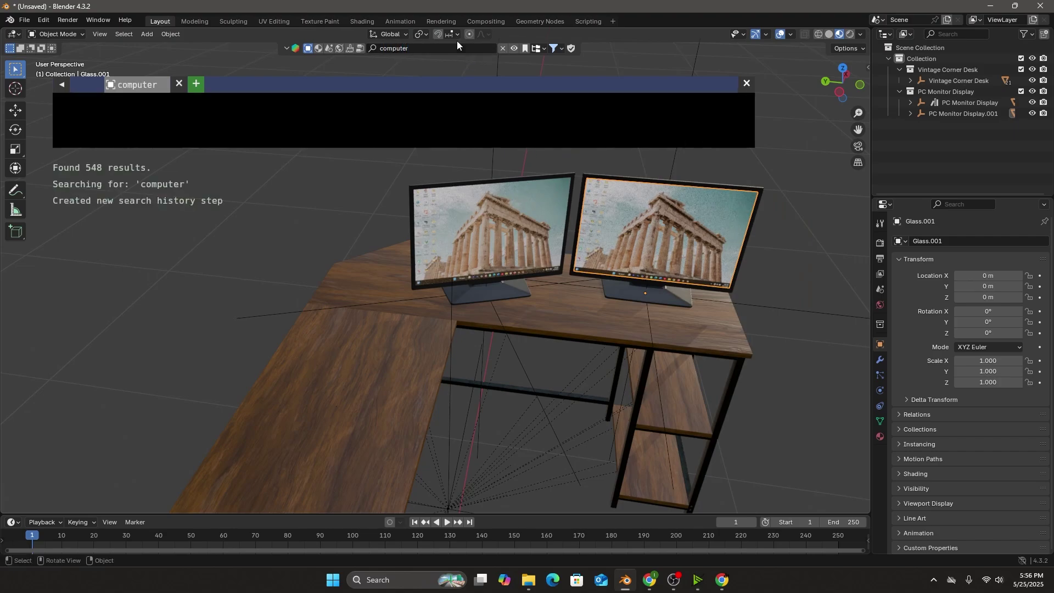
mouse_move(220, 120)
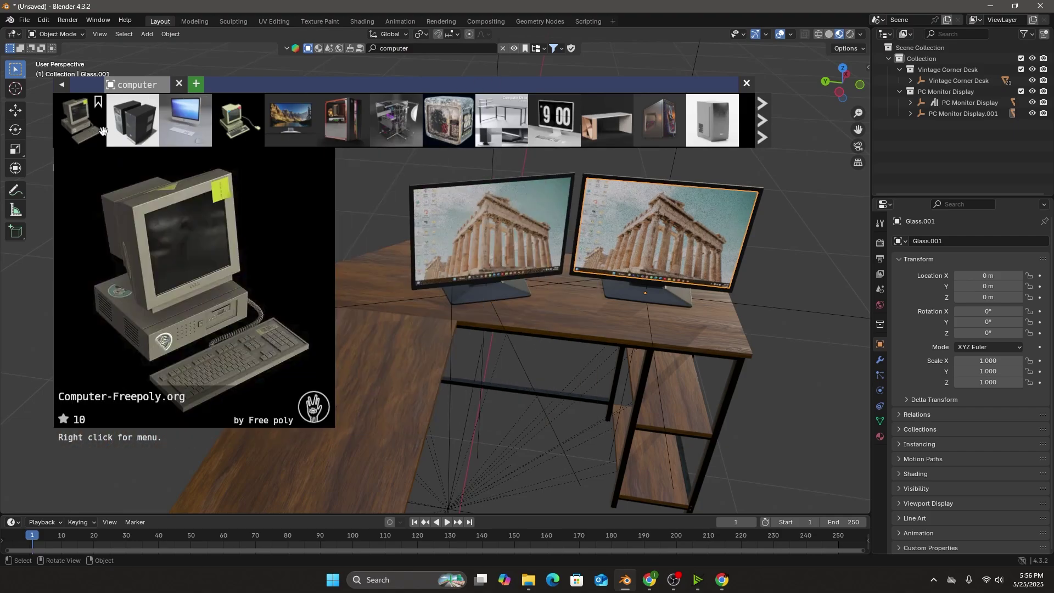
mouse_move(141, 135)
left_click_drag(142, 134, 386, 371)
Select the computer tower and rotate it 180° about the Z axis so its front faces the seating area
middle_click_drag(492, 421, 310, 354)
left_click(440, 284)
key("KP_Decimal")
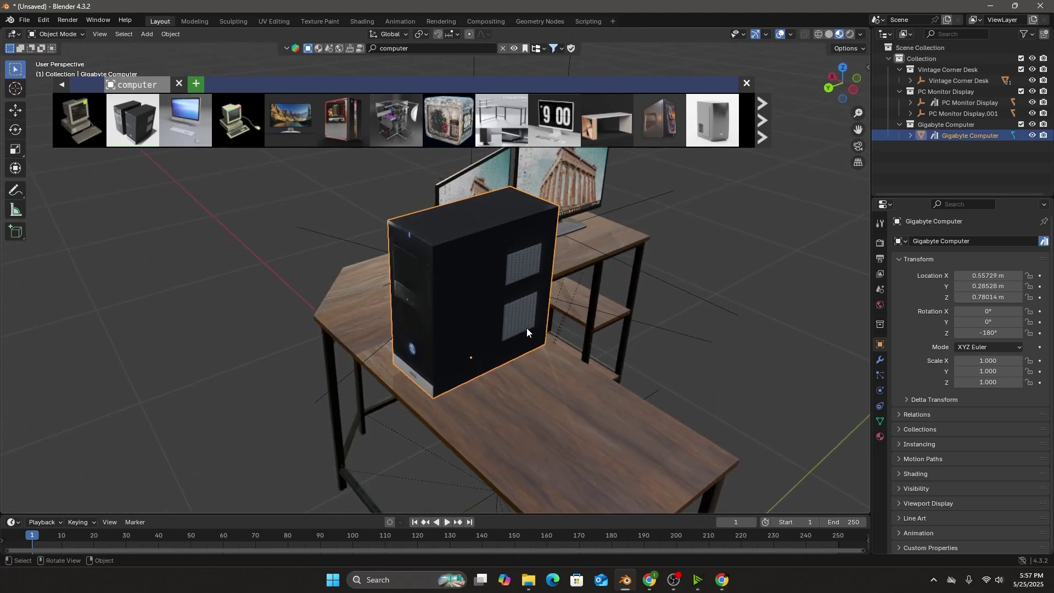
type("rz180")
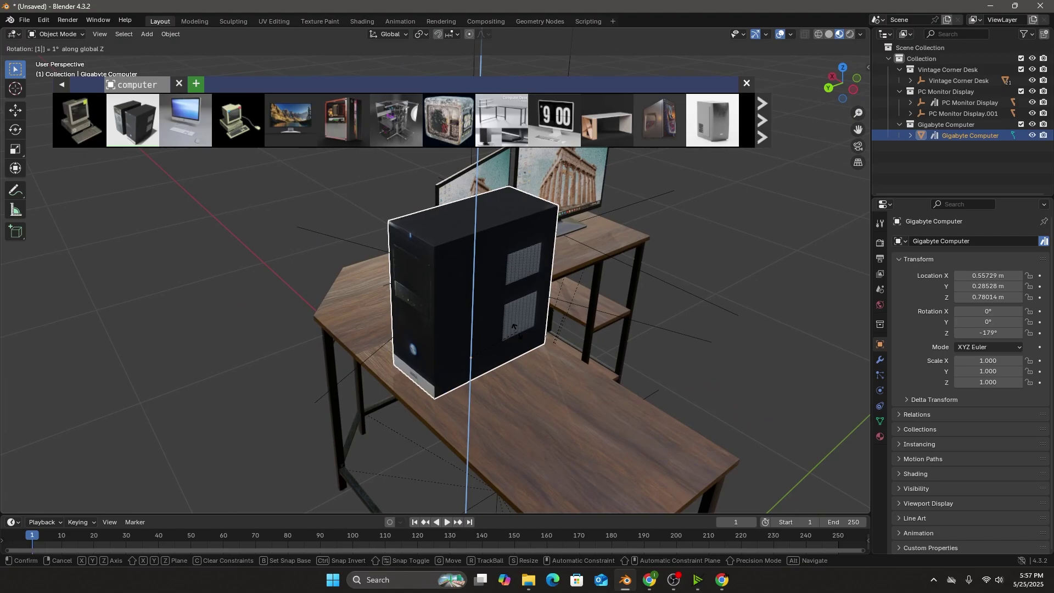
key("Return")
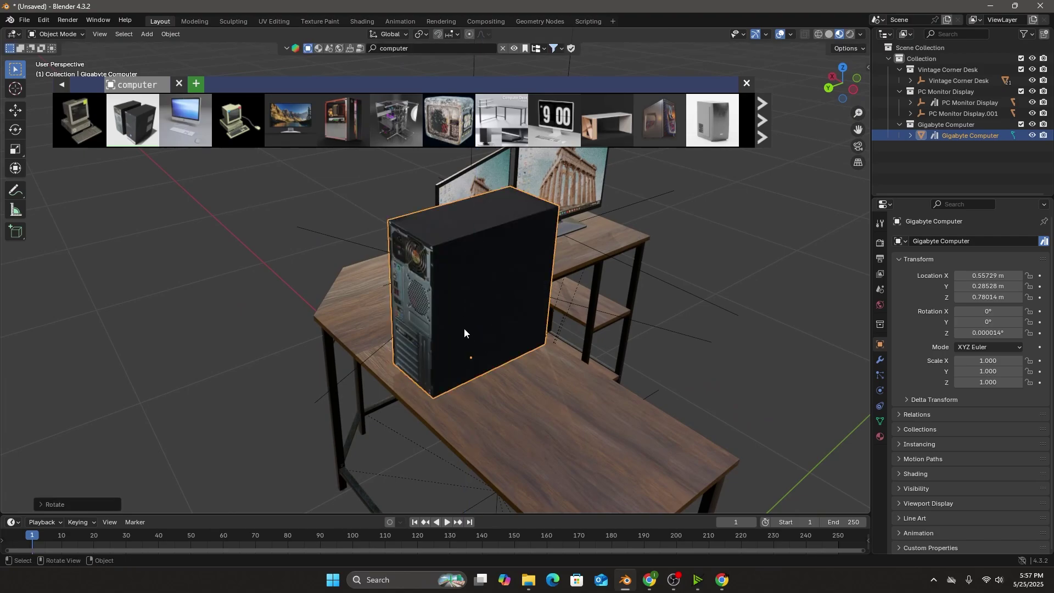
middle_click_drag(463, 327, 325, 315)
scroll(356, 275, "up", 3)
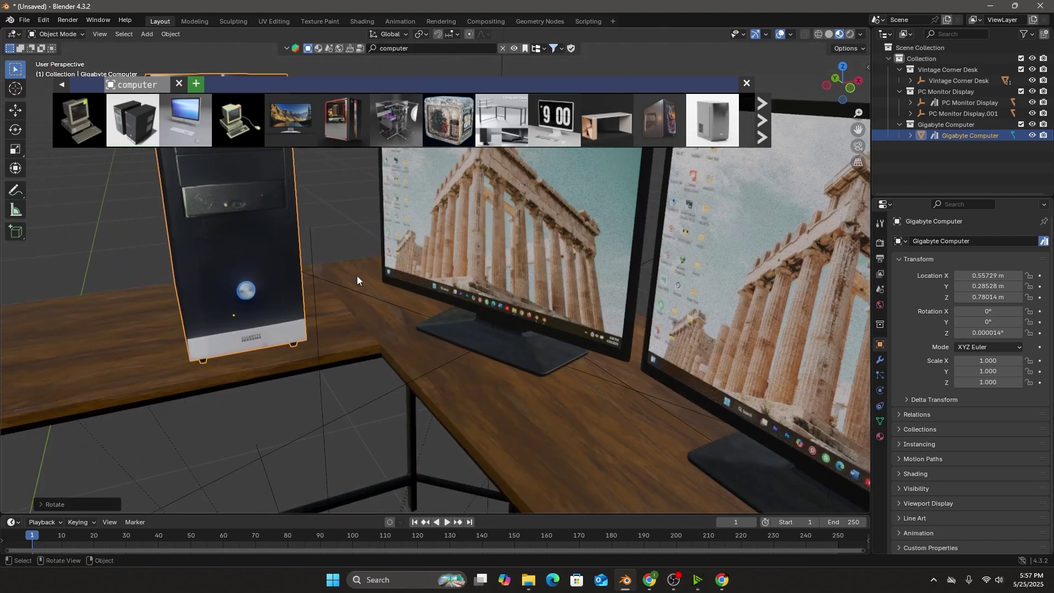
key("z")
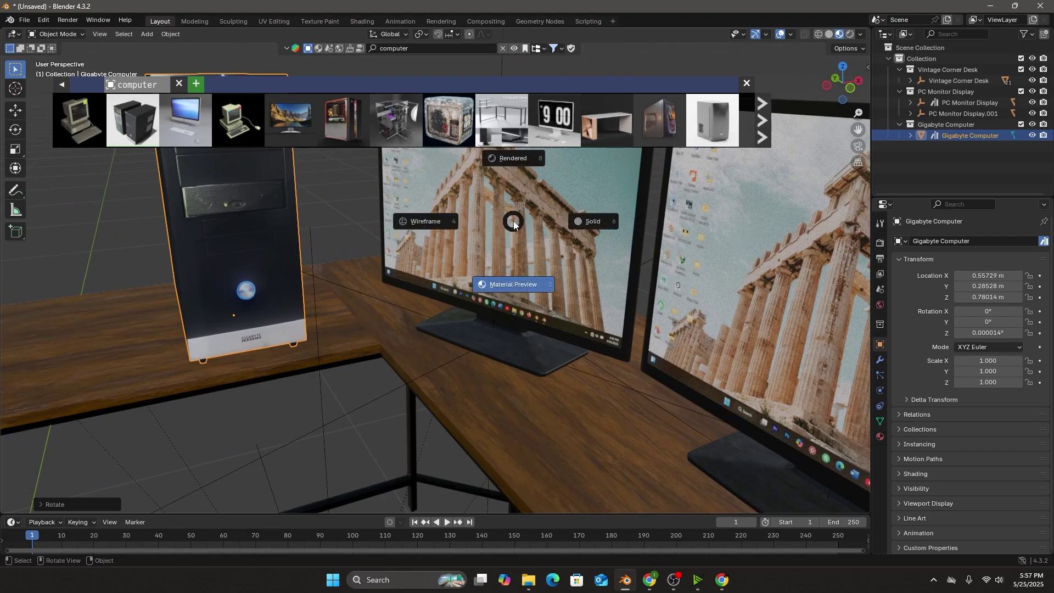
left_click(241, 195)
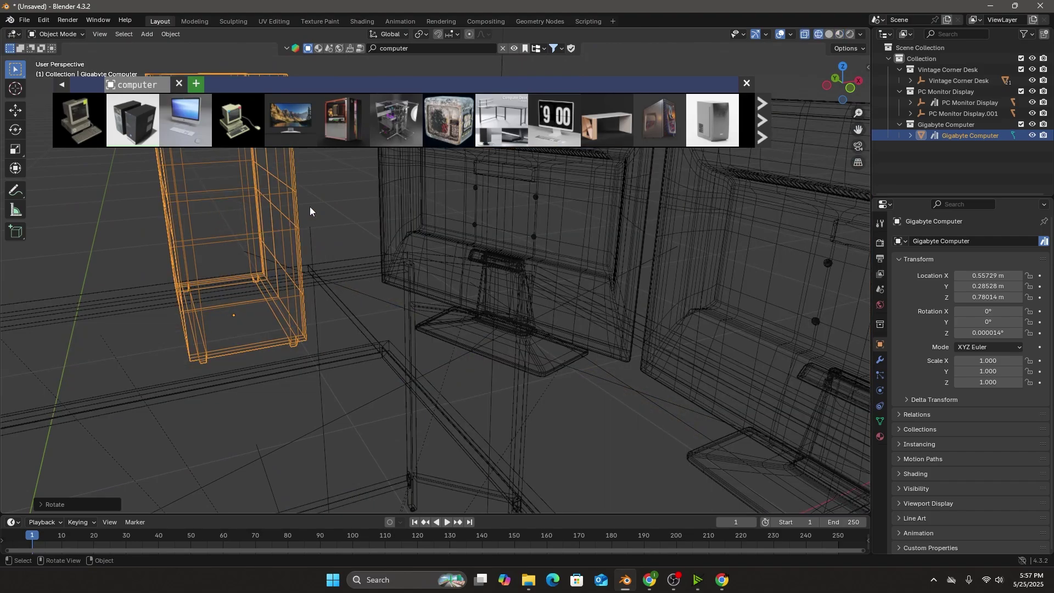
key("z")
left_click(296, 284)
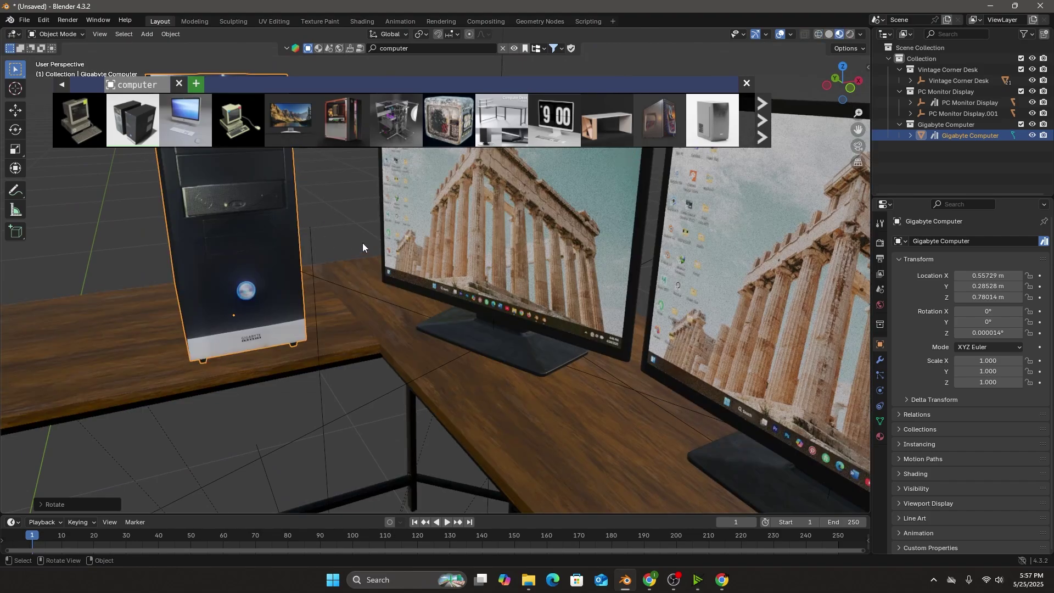
key("s")
key("z")
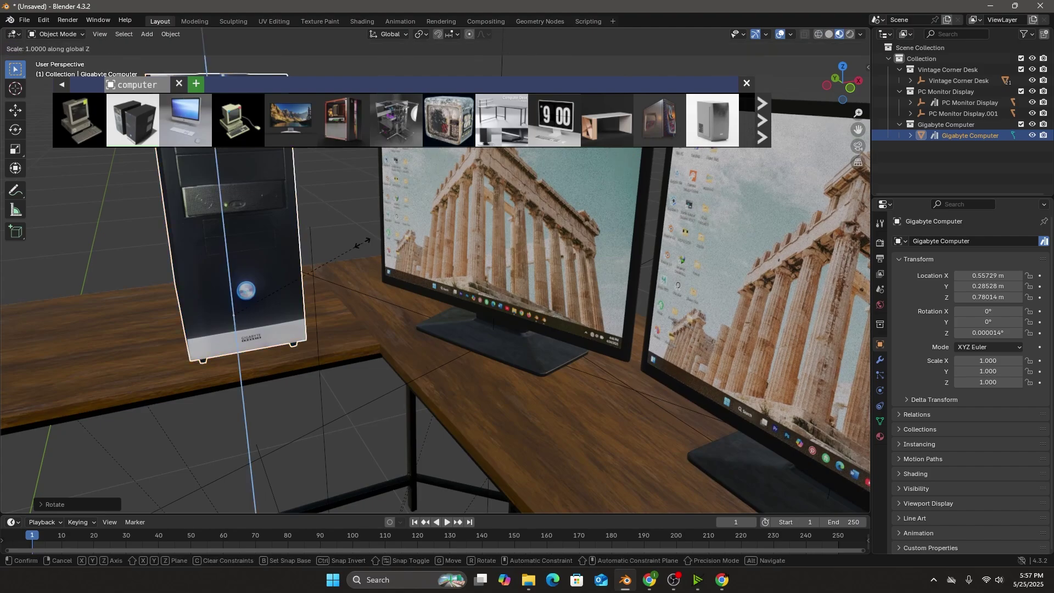
right_click(358, 244)
Scale the computer tower down uniformly to about 0.763
key("s")
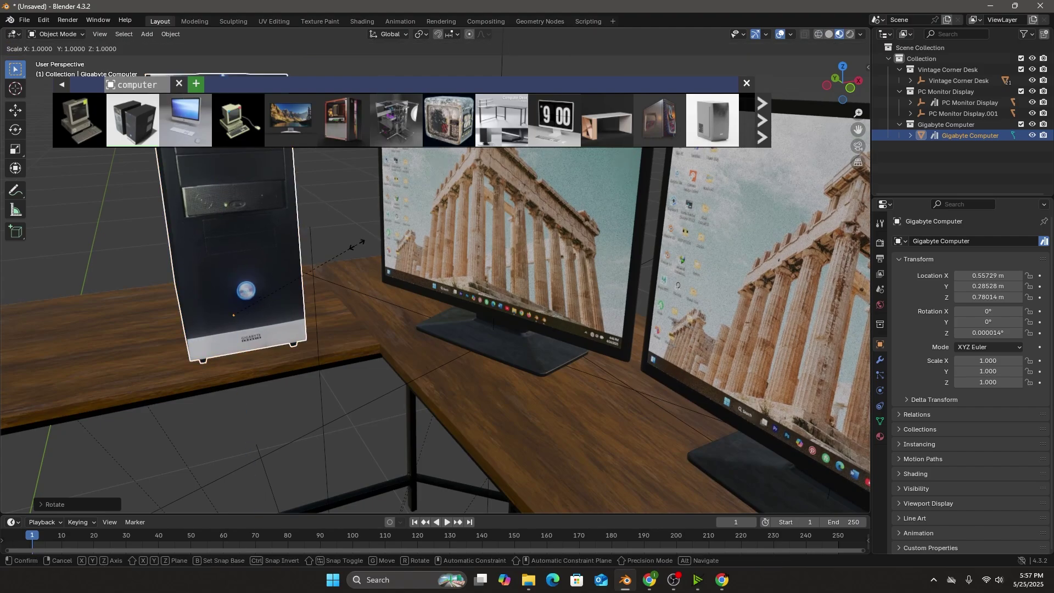
left_click(321, 294)
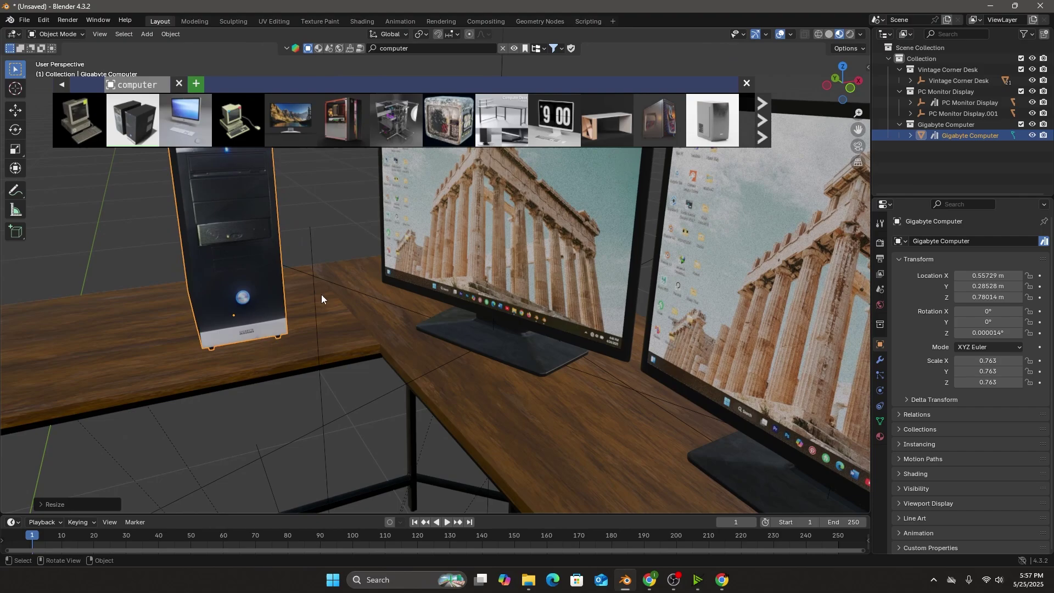
scroll(316, 308, "down", 2)
middle_click_drag(316, 308, 378, 285)
scroll(378, 284, "down", 6)
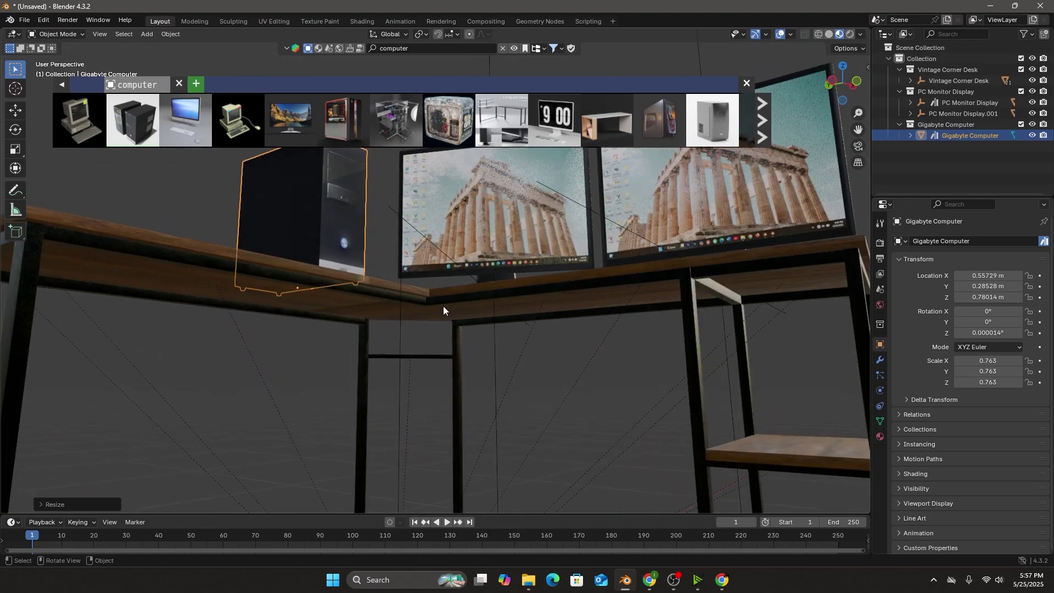
Select both monitors and move them together about 0.12 m along X toward the back edge of the desk
middle_click_drag(701, 441, 566, 28)
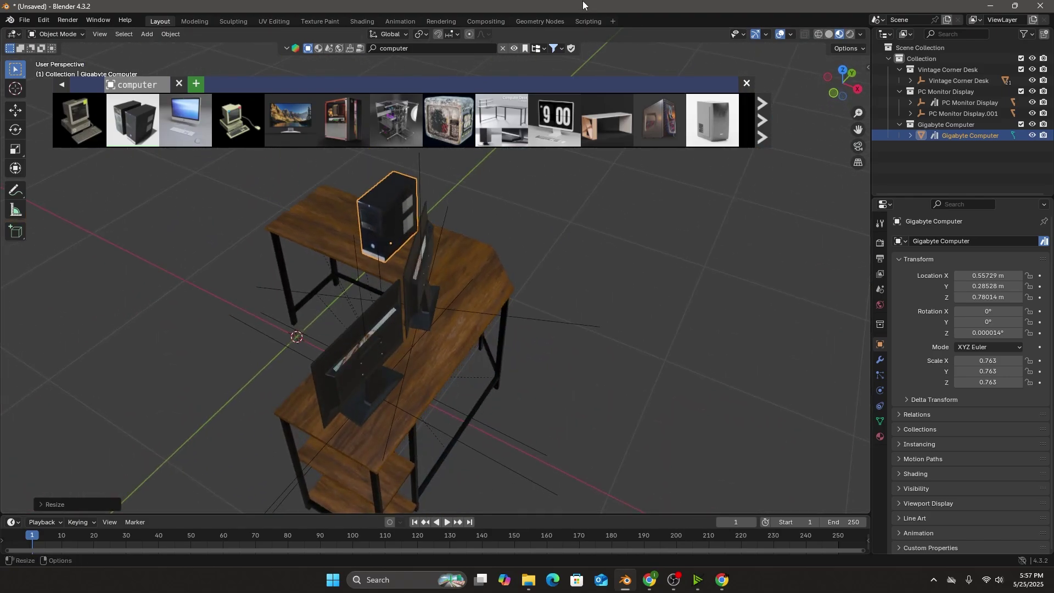
left_click(494, 465)
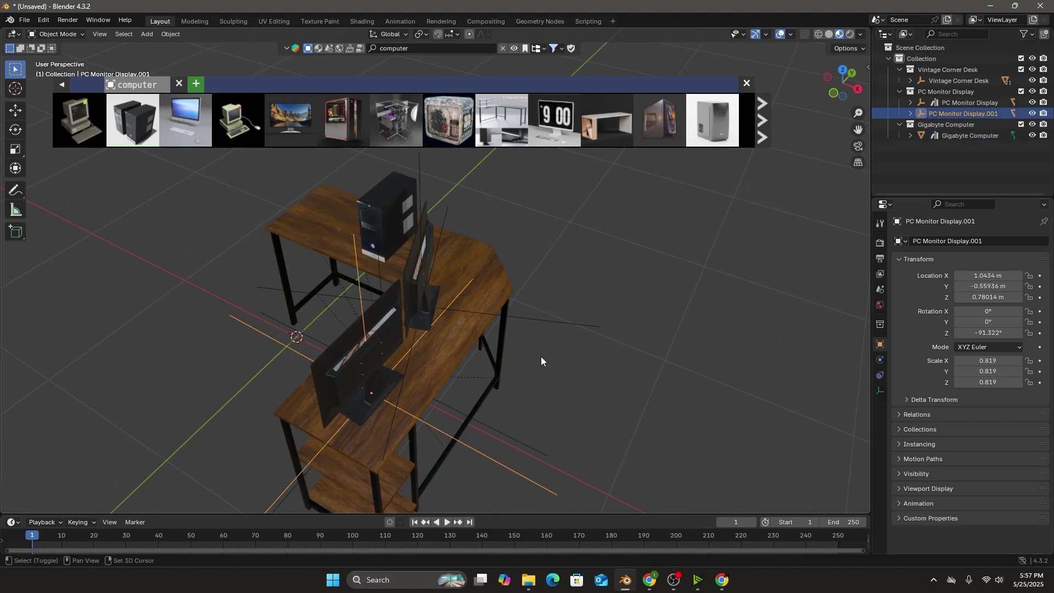
left_click(547, 323, "shift")
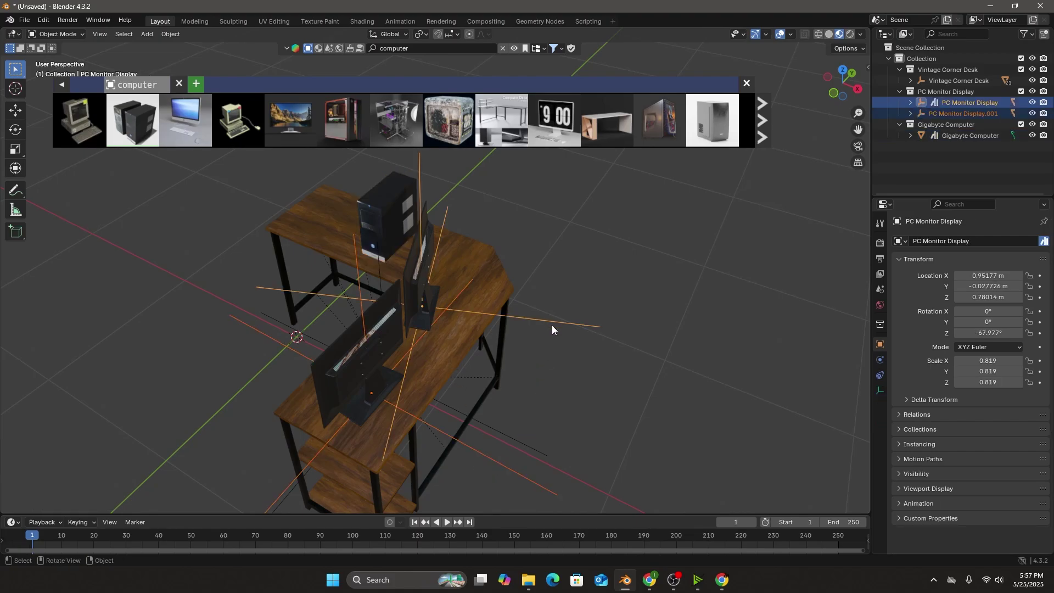
key("g")
key("x")
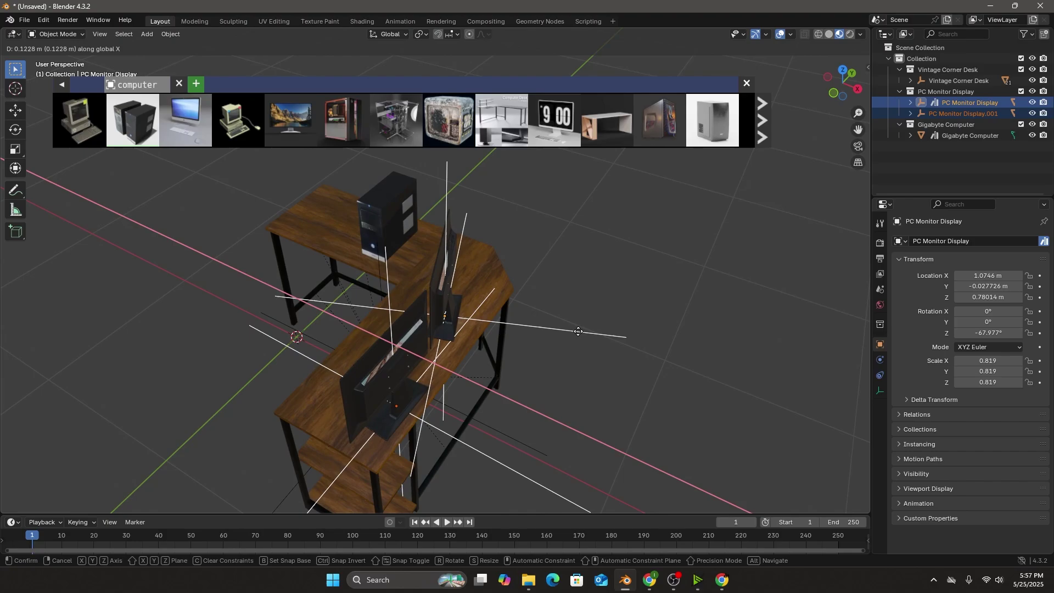
left_click(574, 340)
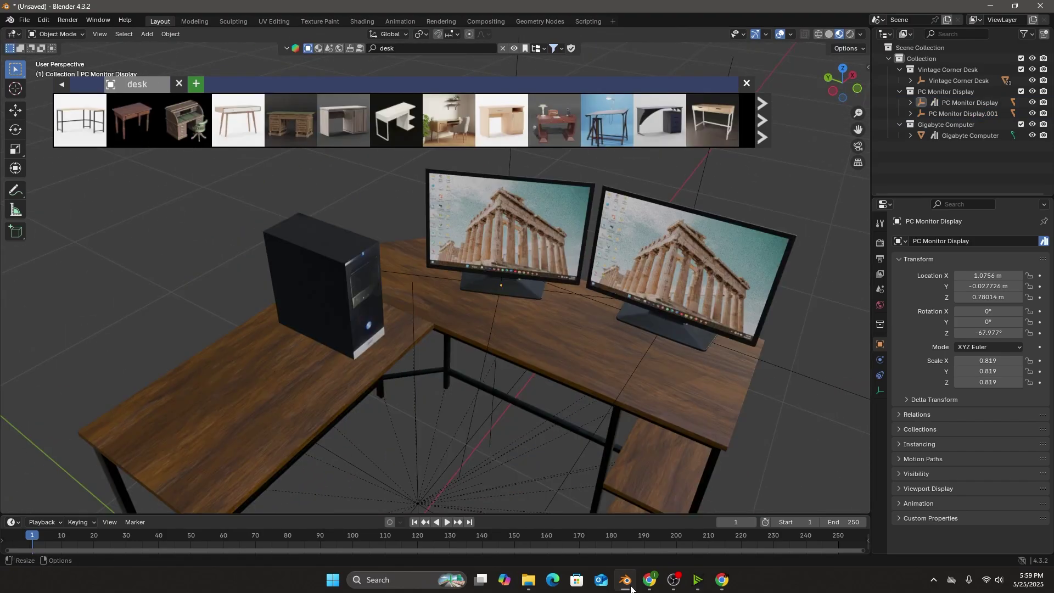
middle_click_drag(522, 411, 480, 459)
left_click(328, 292)
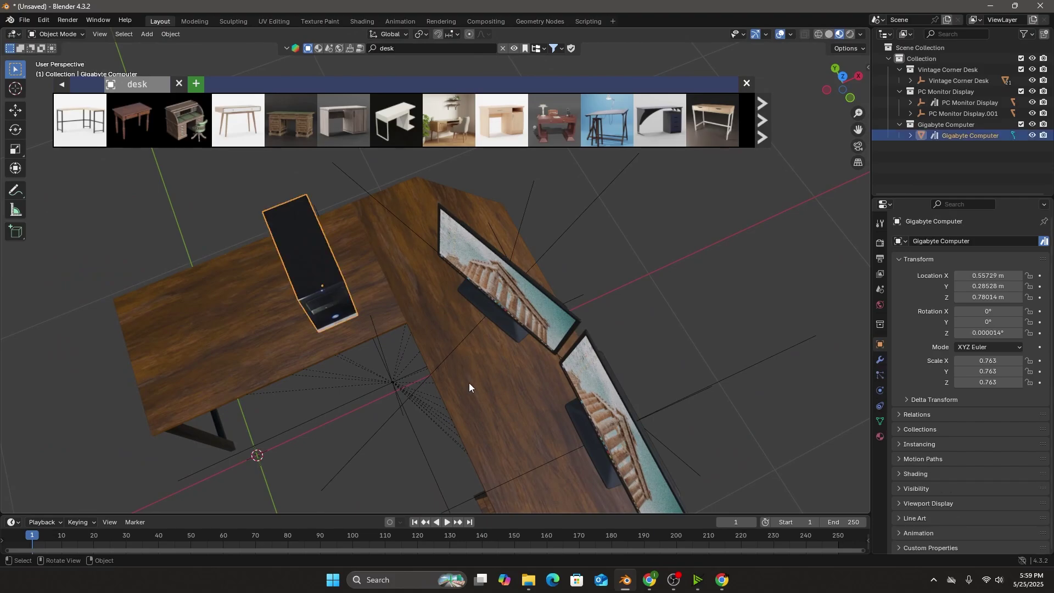
middle_click_drag(469, 383, 554, 417)
Search the asset library for "chair" and place the Office Chair on the floor at about X 0.44 m, Y -0.17 m
left_click(399, 53)
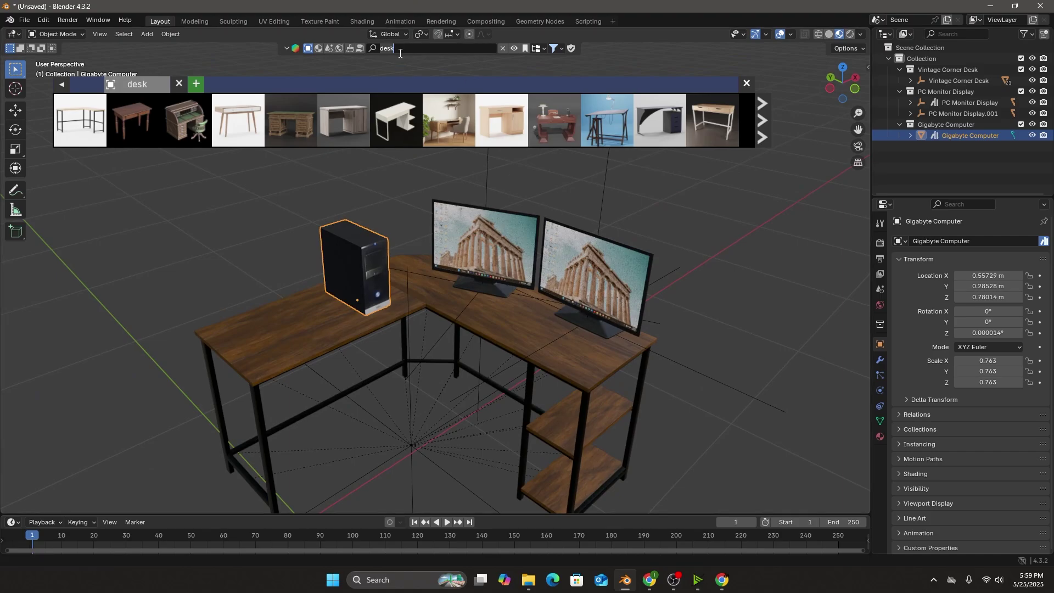
type("chaie")
key("BackSpace")
type("r")
key("Return")
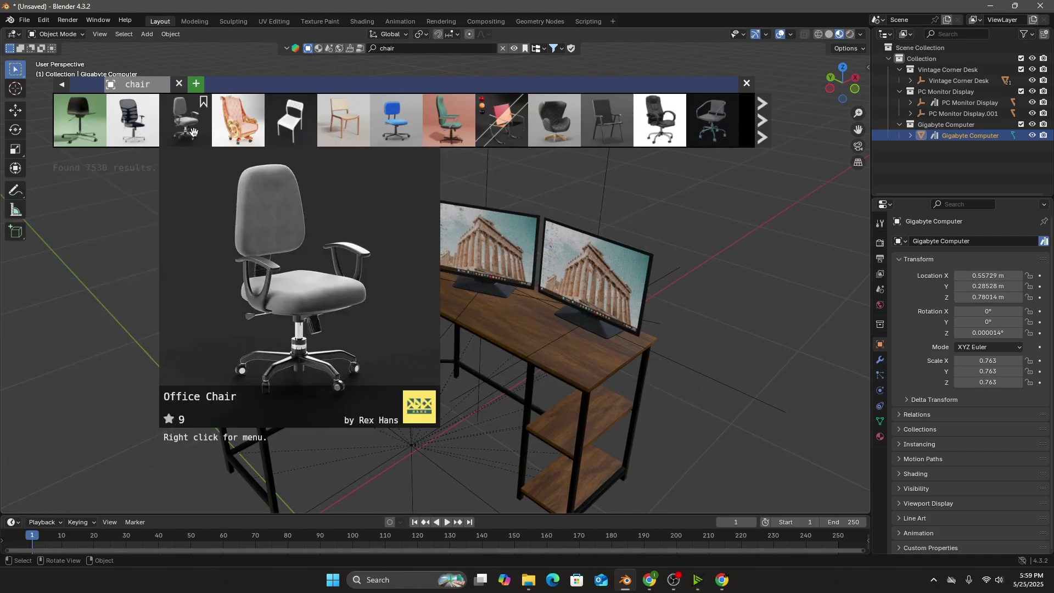
left_click_drag(192, 131, 406, 428)
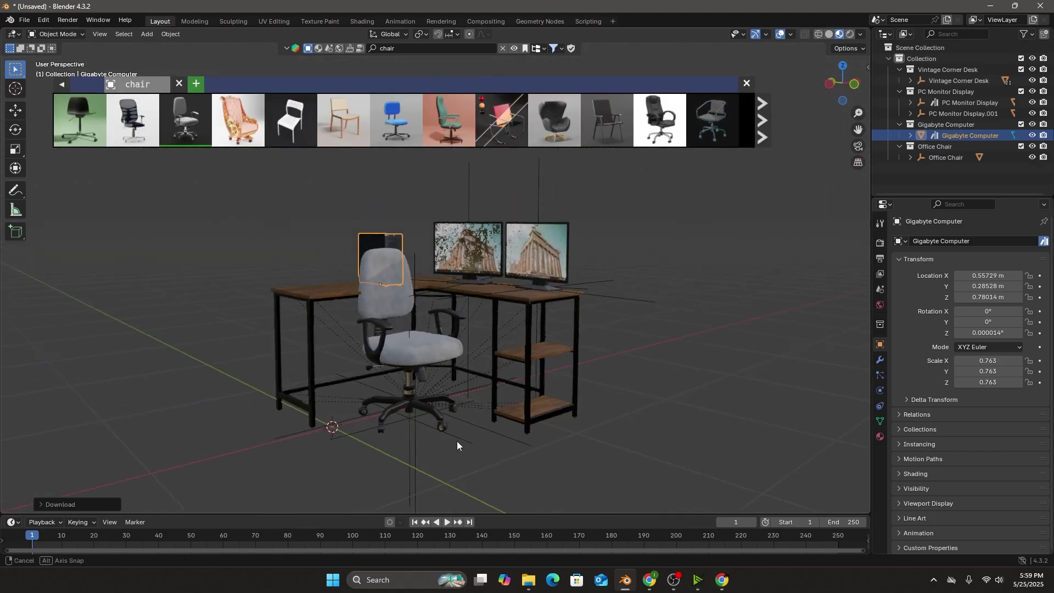
Rotate the office chair about the Z axis to about 113° so it faces the monitors
scroll(469, 431, "up", 1)
key("r")
key("z")
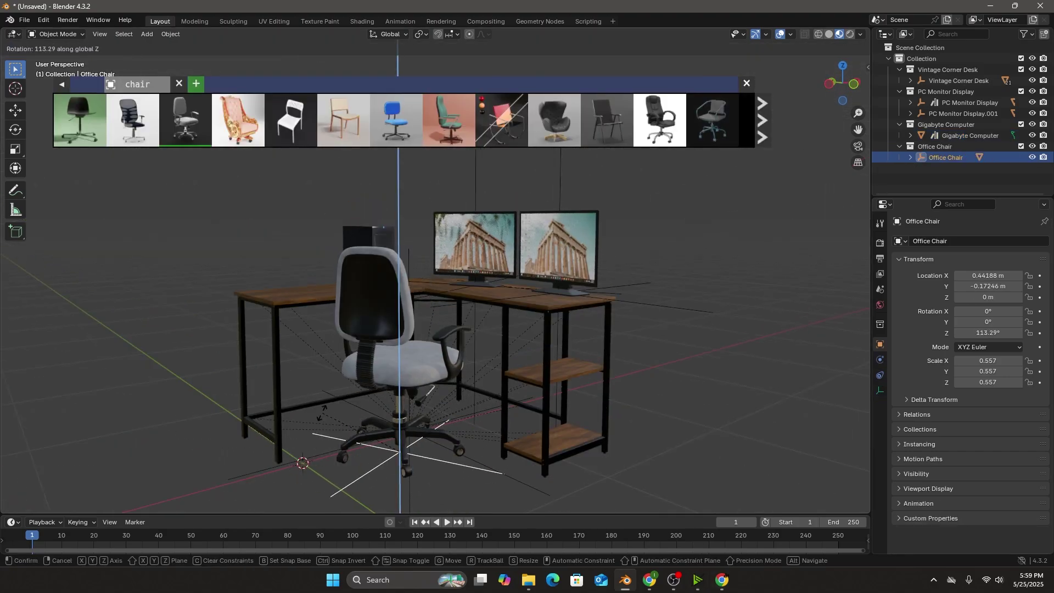
left_click(324, 411)
Move the office chair along Y to about -0.38 m and turn it about the Z axis to about 97°
middle_click_drag(324, 412, 555, 390)
key("g")
key("y")
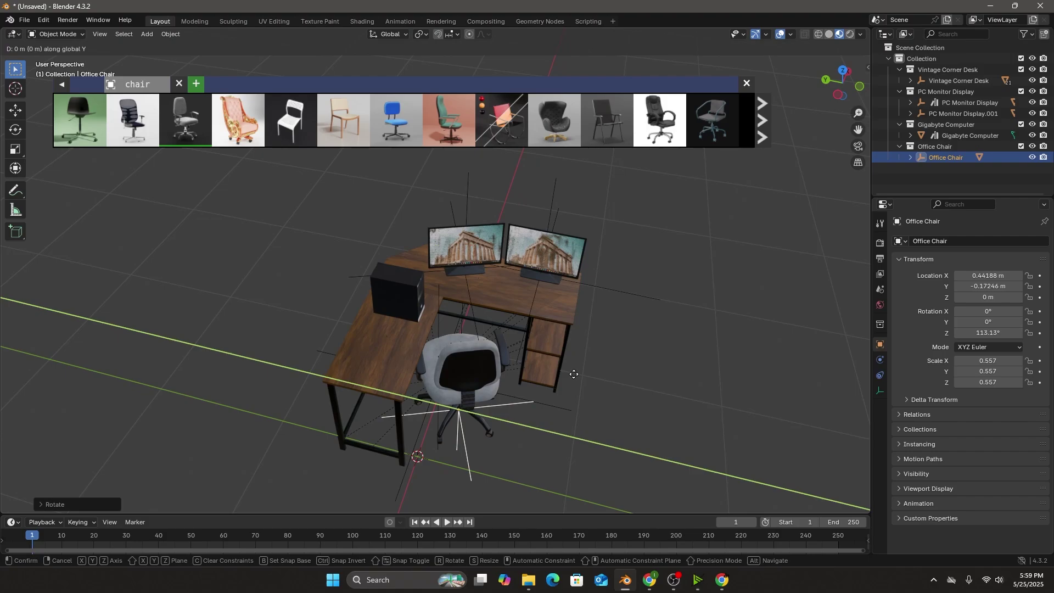
left_click(600, 372)
key("r")
key("z")
left_click(574, 404)
key("s")
key("z")
right_click(761, 231)
Scale the office chair down uniformly to about 0.528
key("s")
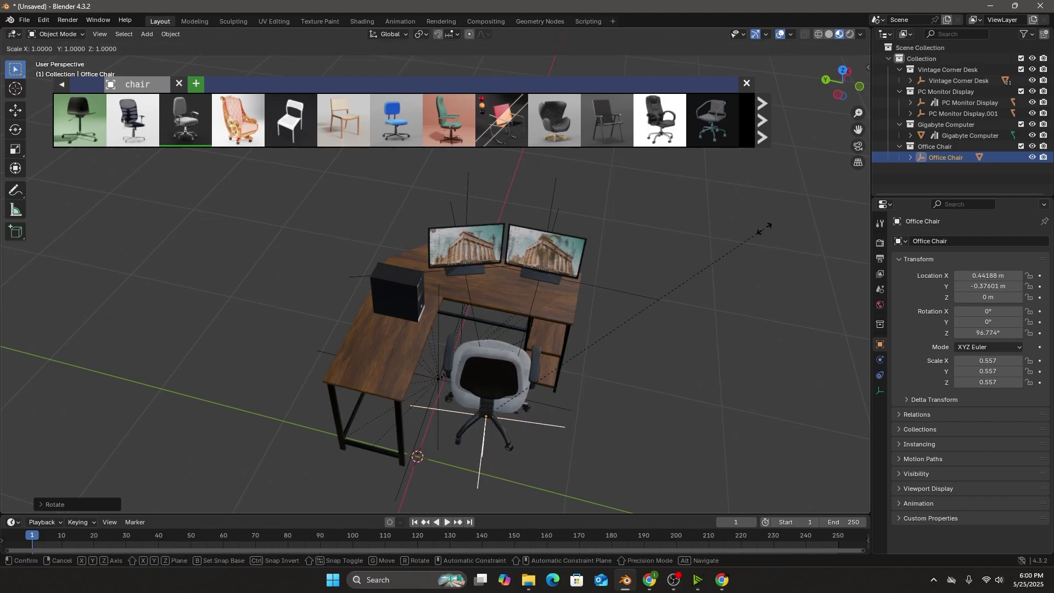
left_click(749, 238)
middle_click_drag(749, 238, 640, 308)
scroll(638, 308, "up", 3)
middle_click_drag(656, 354, 540, 353)
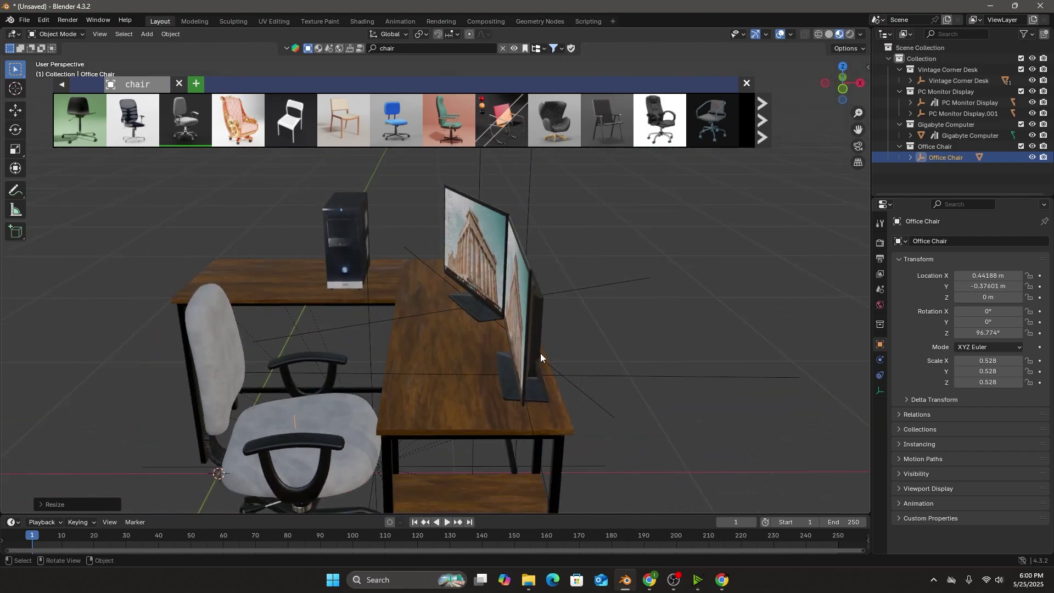
Switch to the Chrome window with the Hyper3D Rodin page to check the hooded character's geometry generation
left_click(649, 580)
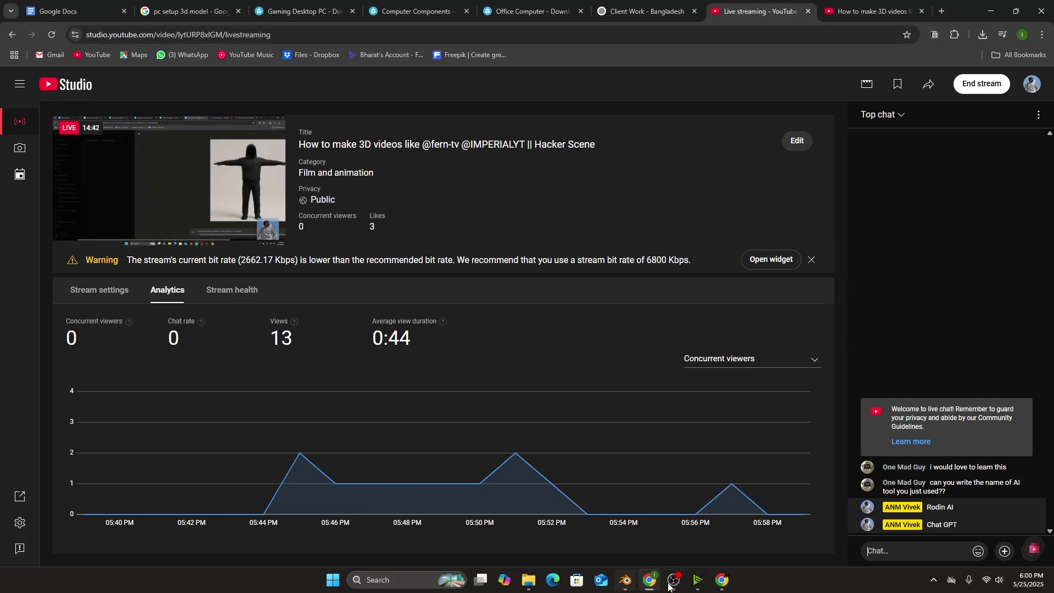
mouse_move(728, 584)
left_click(722, 526)
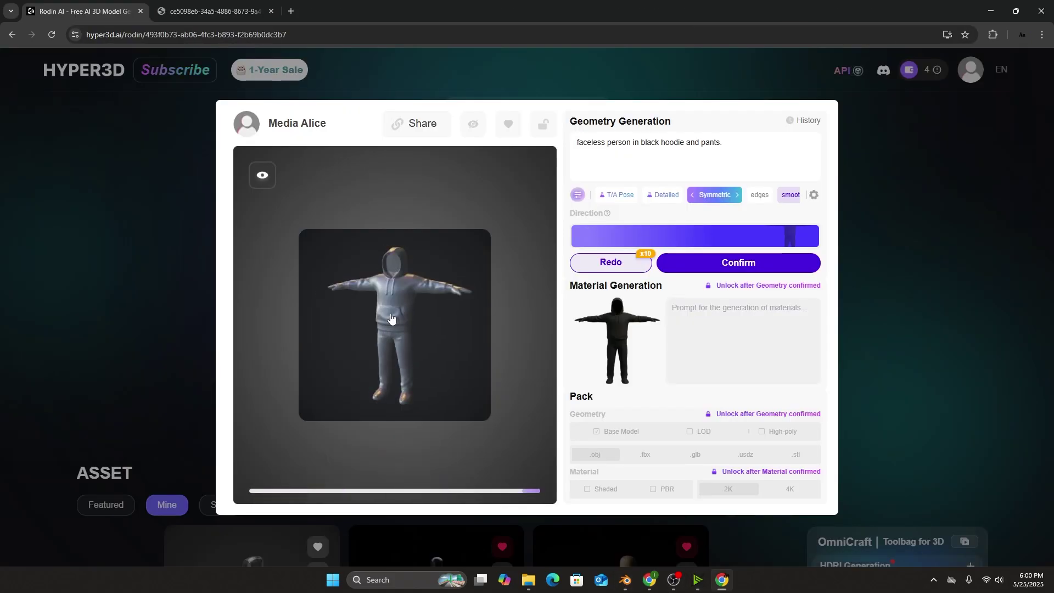
Redo the hooded character's geometry generation
left_click(631, 269)
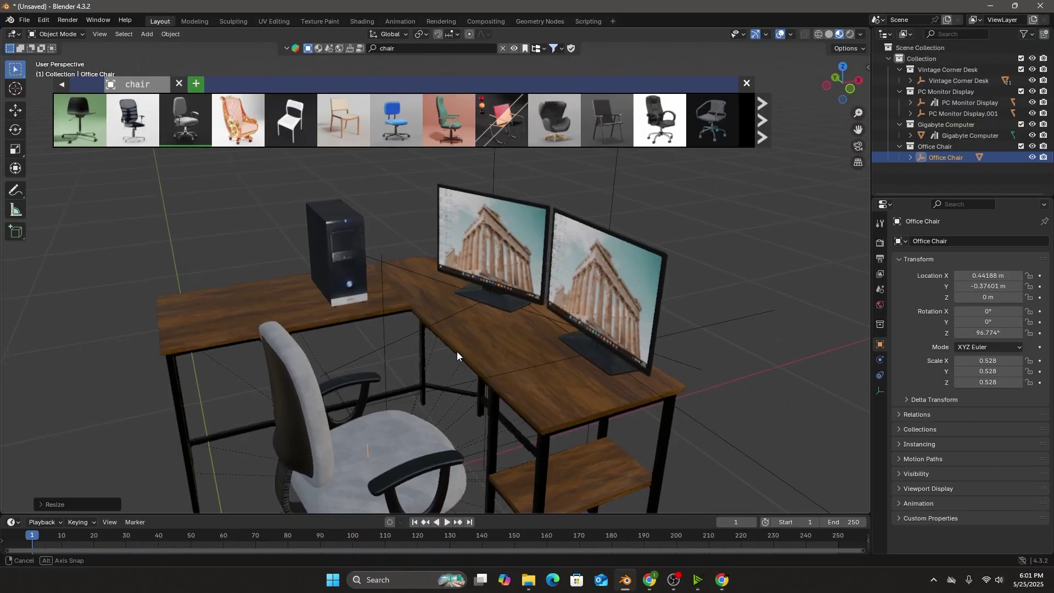
Switch to Blender, search the asset library for "keyboard" and place the IBM Keyboard on the desk in front of the monitors
middle_click_drag(457, 355, 516, 376)
scroll(621, 380, "up", 5)
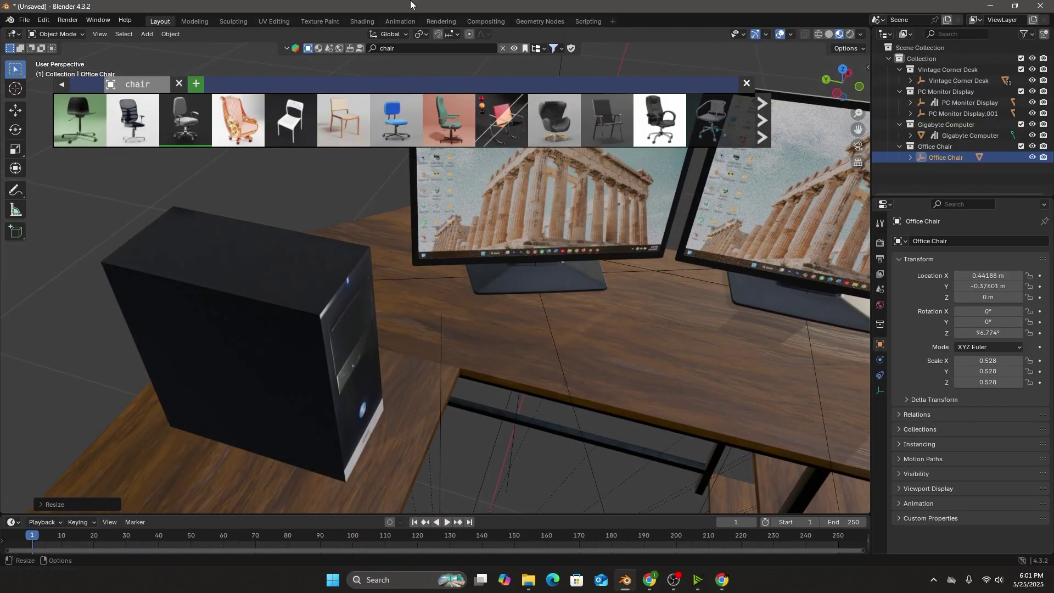
left_click(415, 50)
mouse_move(130, 137)
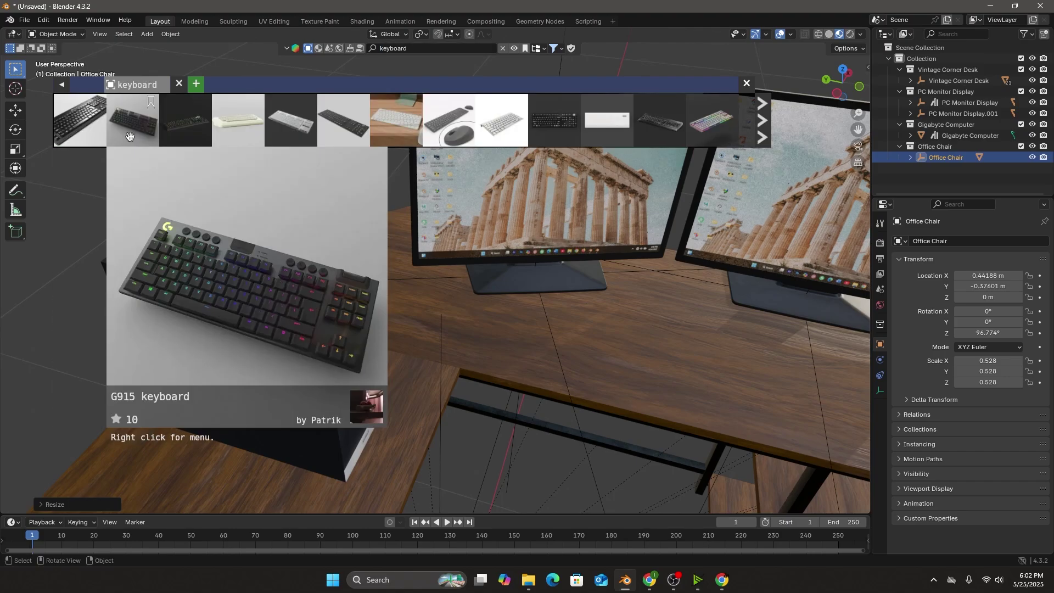
mouse_move(604, 131)
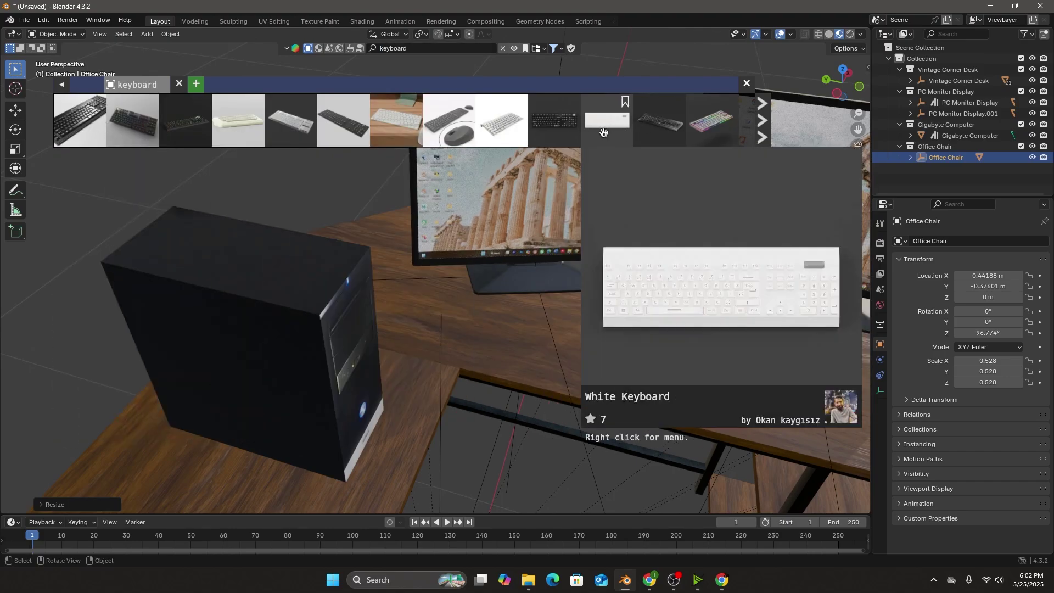
left_click(763, 132)
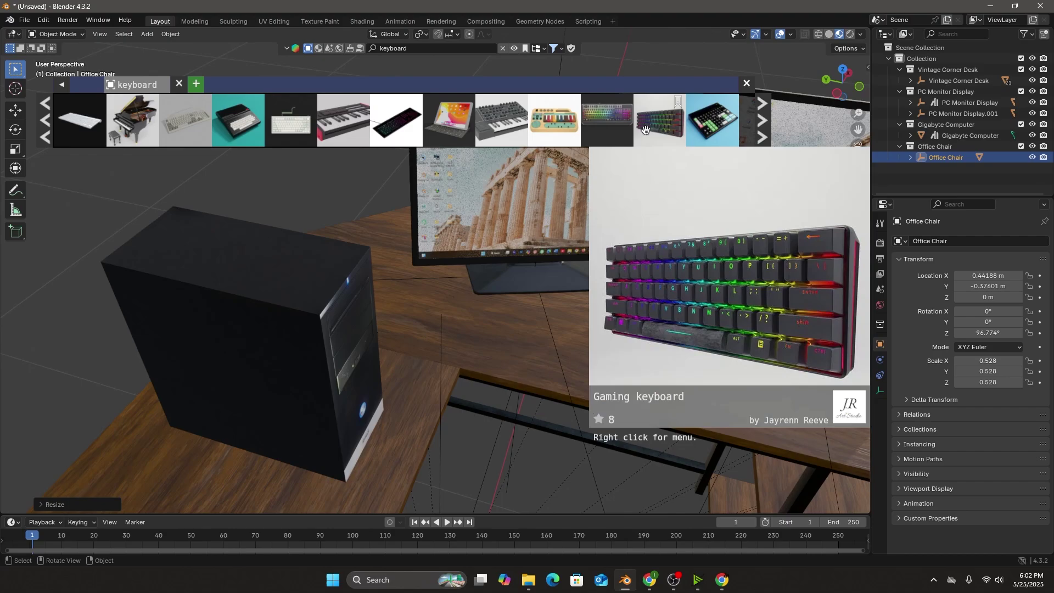
mouse_move(429, 118)
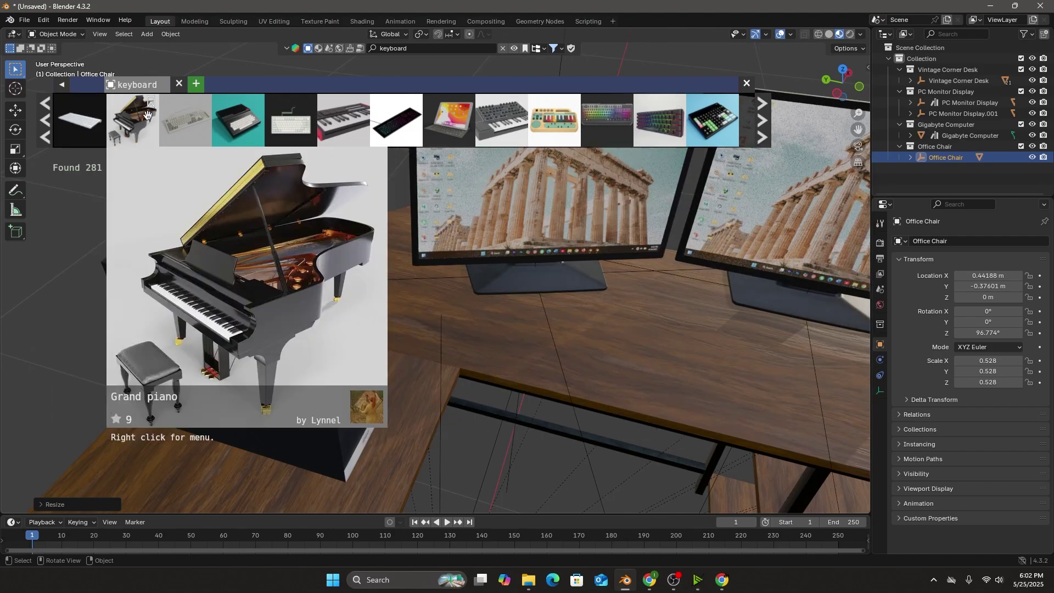
mouse_move(198, 122)
left_click_drag(198, 132, 704, 344)
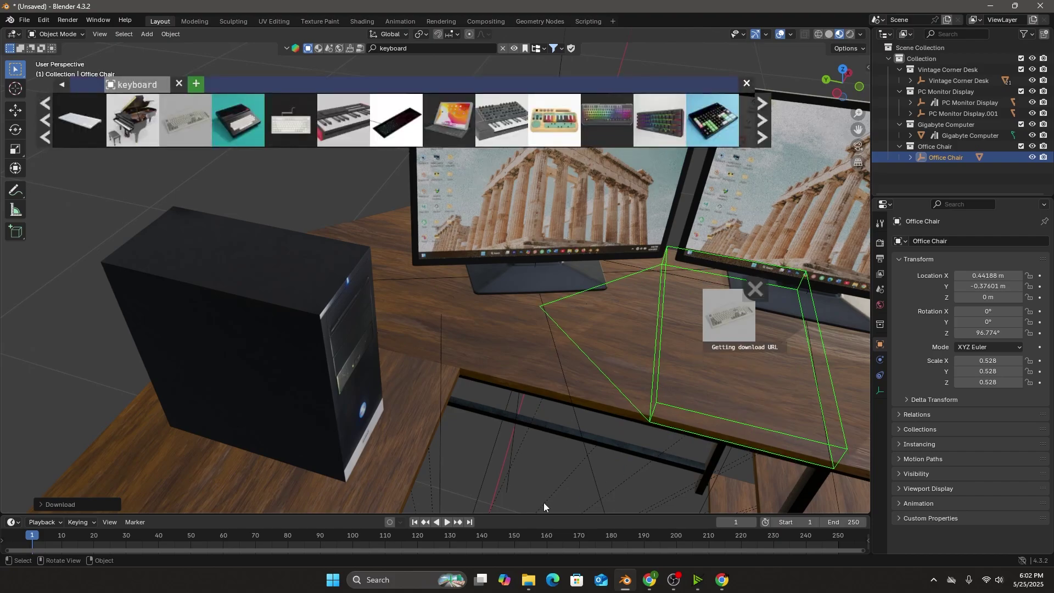
middle_click_drag(543, 502, 634, 380)
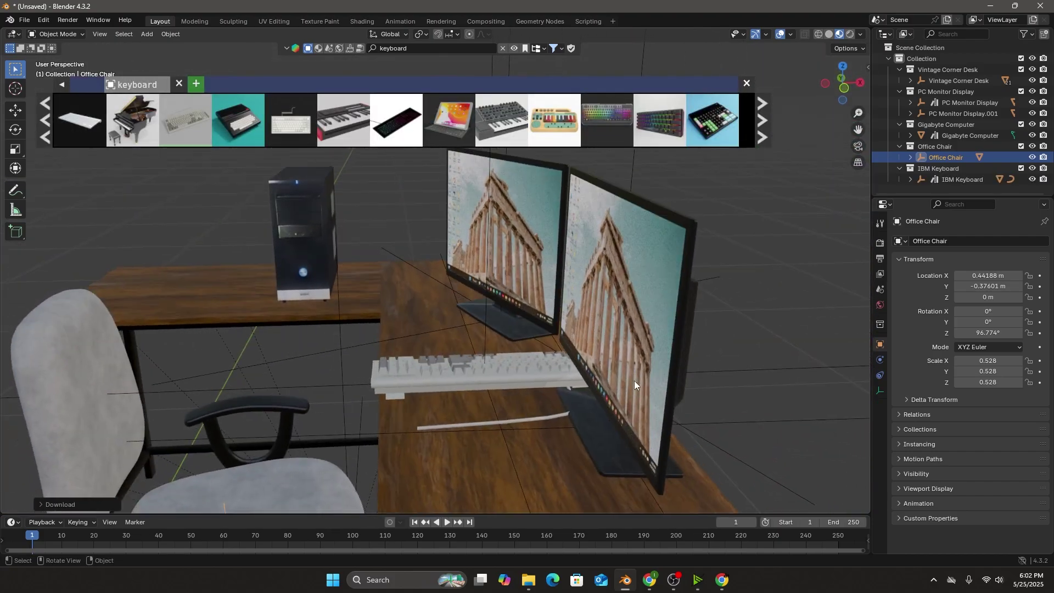
Rotate the keyboard 90° about the Z axis so it lines up with the monitors
left_click(510, 444)
middle_click_drag(523, 426, 549, 409)
left_click(584, 351)
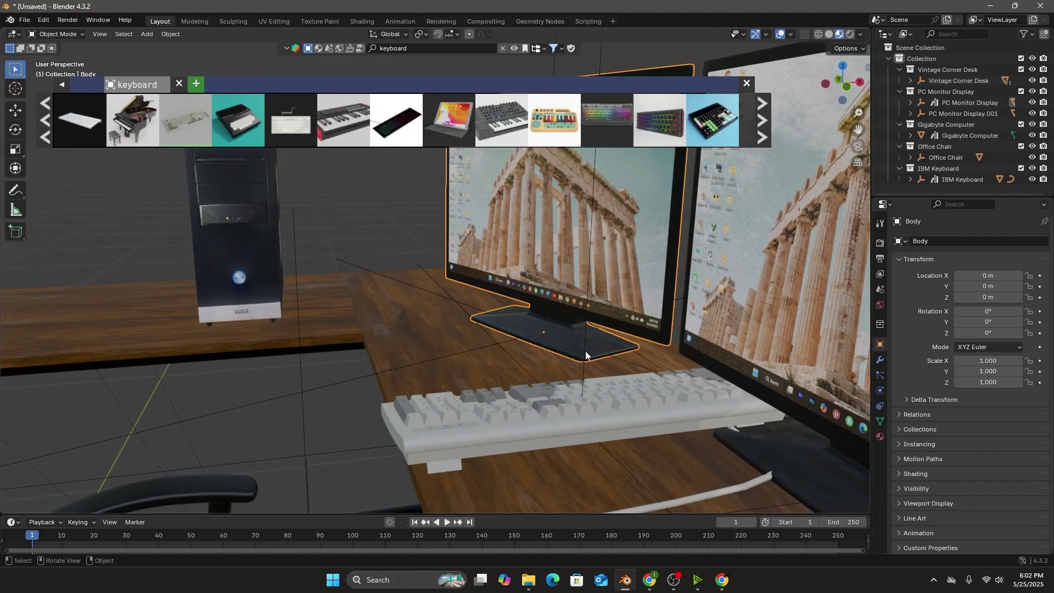
left_click(585, 351)
type("rz90")
key("Return")
Edit the keyboard cable's curve and reposition its control point near the gap between the two monitors
middle_click_drag(790, 301, 707, 318)
left_click(712, 321)
key("Tab")
middle_click_drag(779, 351, 582, 296, "shift")
left_click(680, 350)
key("g")
key("y")
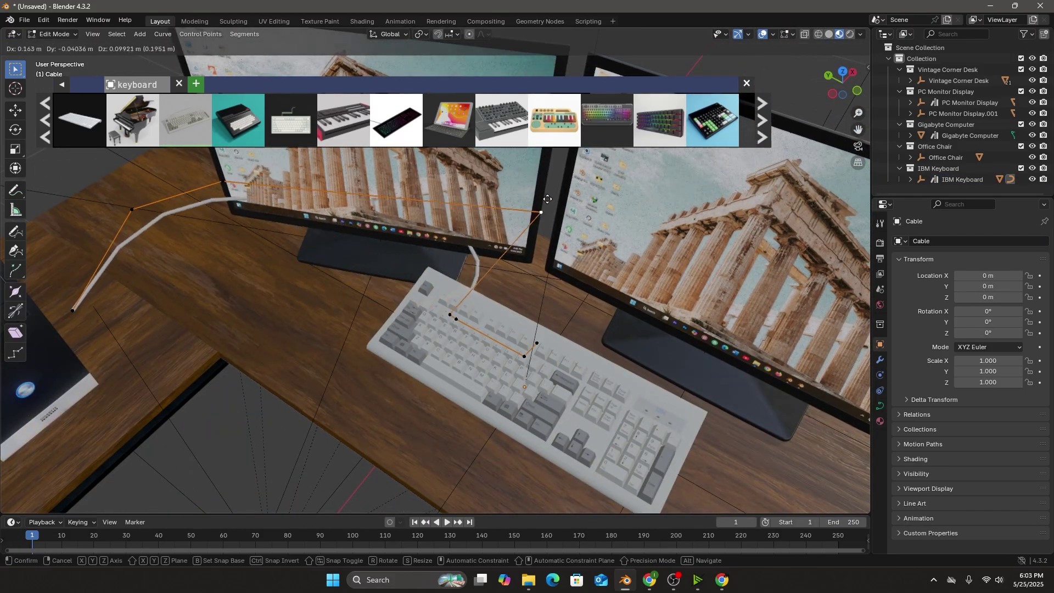
left_click(77, 306)
Lower the cable's control points along the Z axis toward the desk surface
middle_click_drag(77, 305, 304, 296)
middle_click_drag(293, 224, 382, 400)
key("g")
key("z")
left_click(423, 463)
middle_click_drag(423, 463, 431, 420)
key("g")
key("z")
left_click(466, 447)
Move a cable control point in the right orthographic view to shape the cable behind the monitors
key("KP_3")
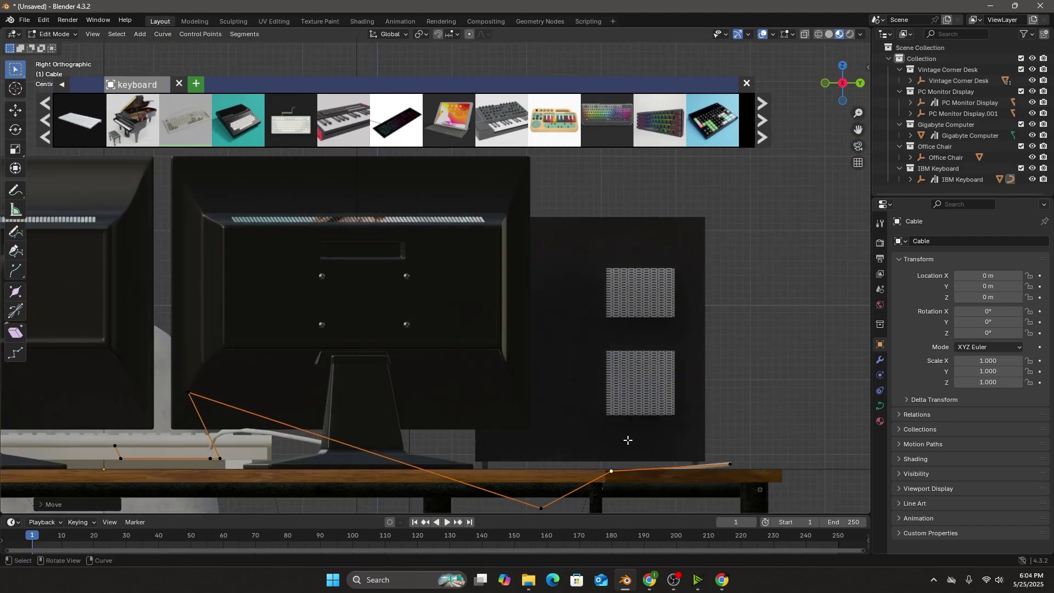
key("g")
left_click(246, 419)
middle_click_drag(254, 486, 516, 412)
scroll(501, 420, "down", 5)
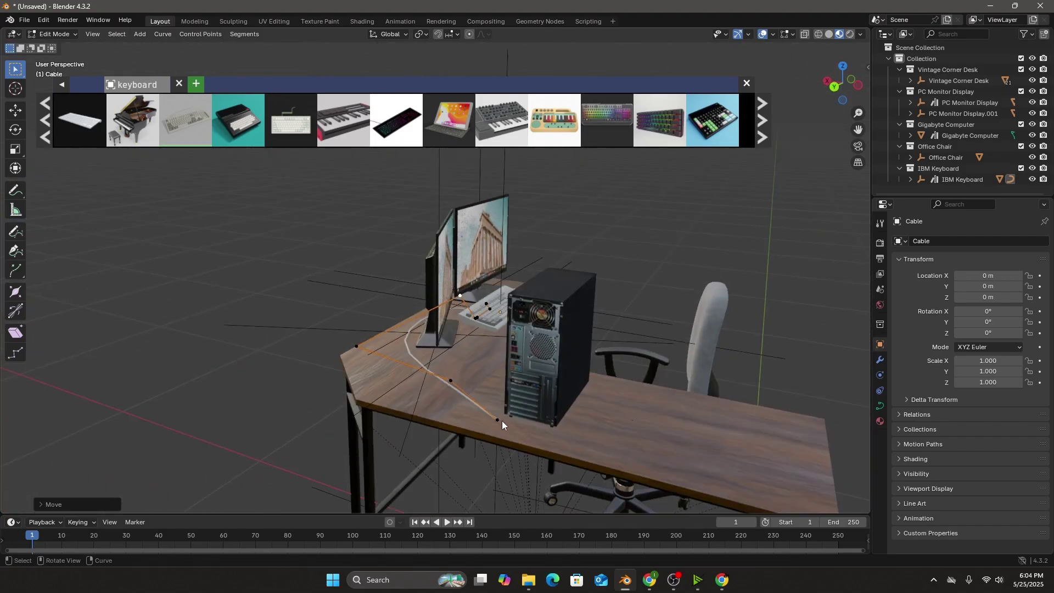
Duplicate a cable control point along the X axis and route the cable across the desk to the back of the computer tower
scroll(541, 428, "up", 4)
key("shift+d")
key("x")
left_click(636, 440)
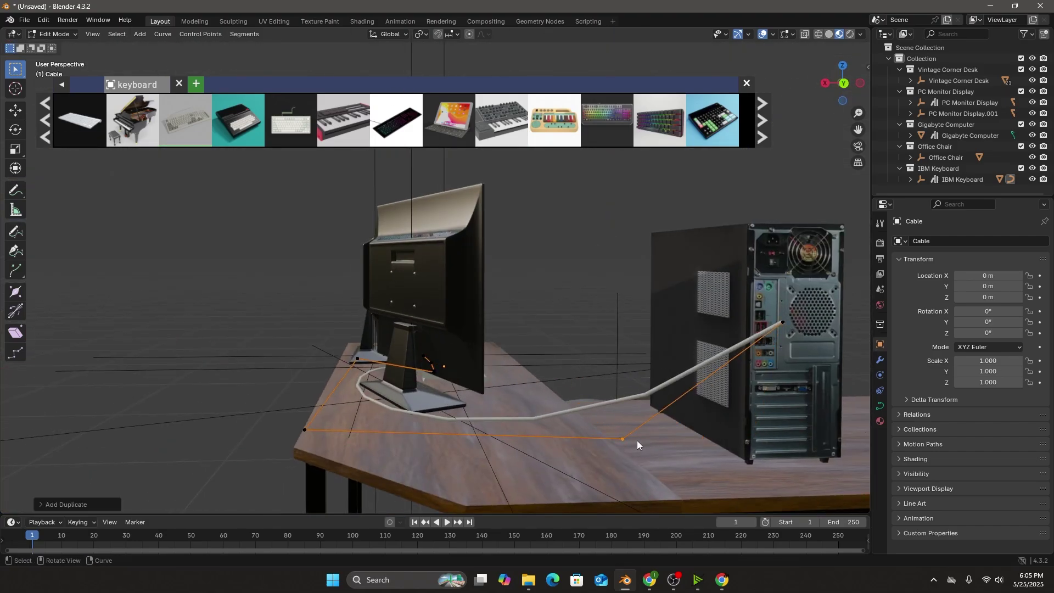
middle_click_drag(636, 440, 532, 363)
scroll(558, 361, "up", 4)
scroll(532, 363, "down", 5)
middle_click_drag(558, 411, 489, 438)
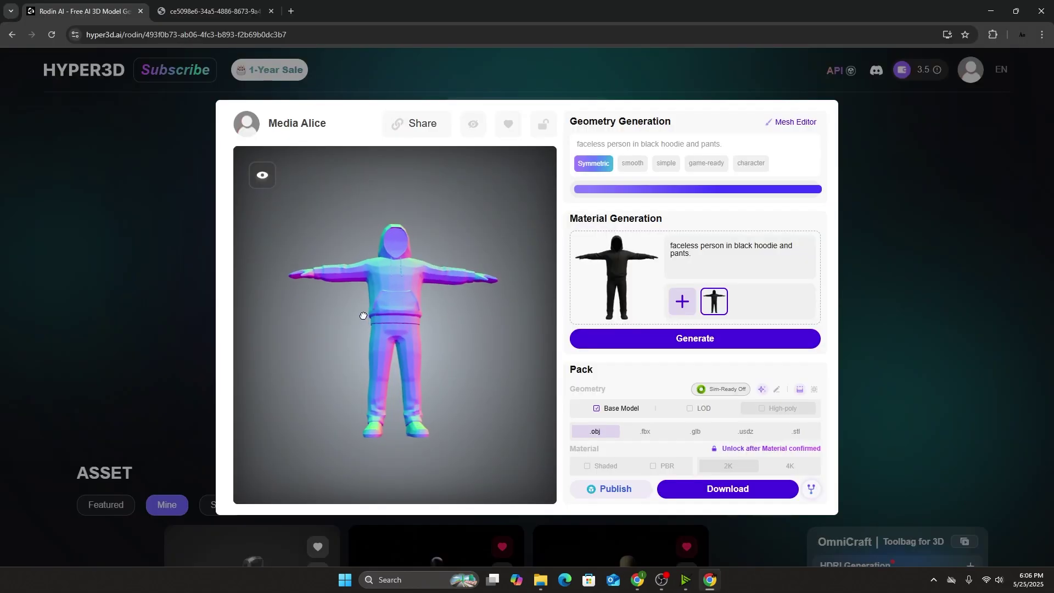
Switch to the Hyper3D Rodin page and generate the hooded character's material with Face Restore enabled
left_click_drag(494, 272, 385, 330)
scroll(348, 299, "up", 3)
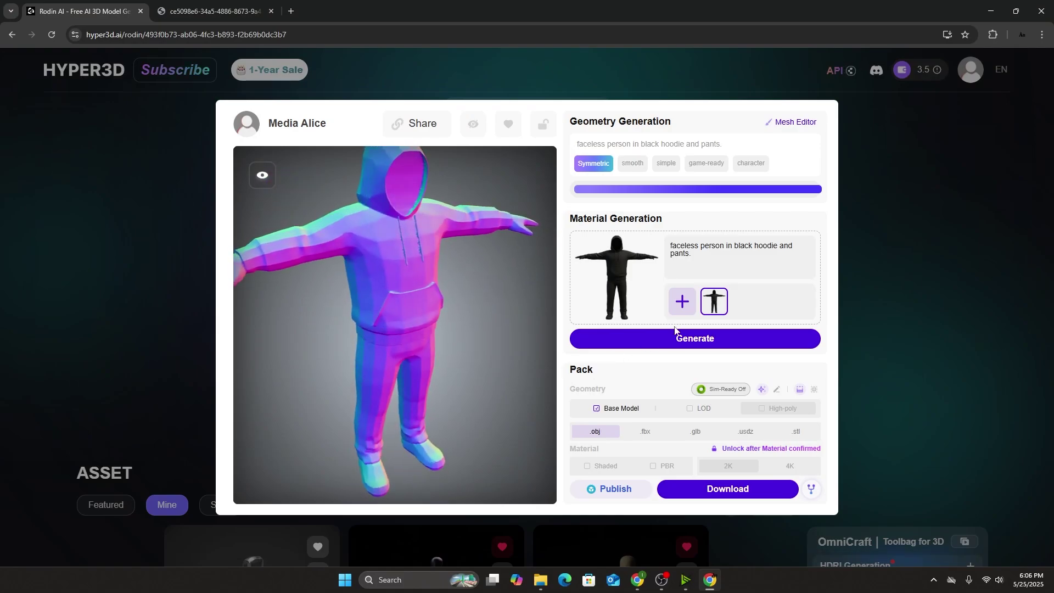
left_click_drag(522, 435, 680, 346)
left_click(664, 343)
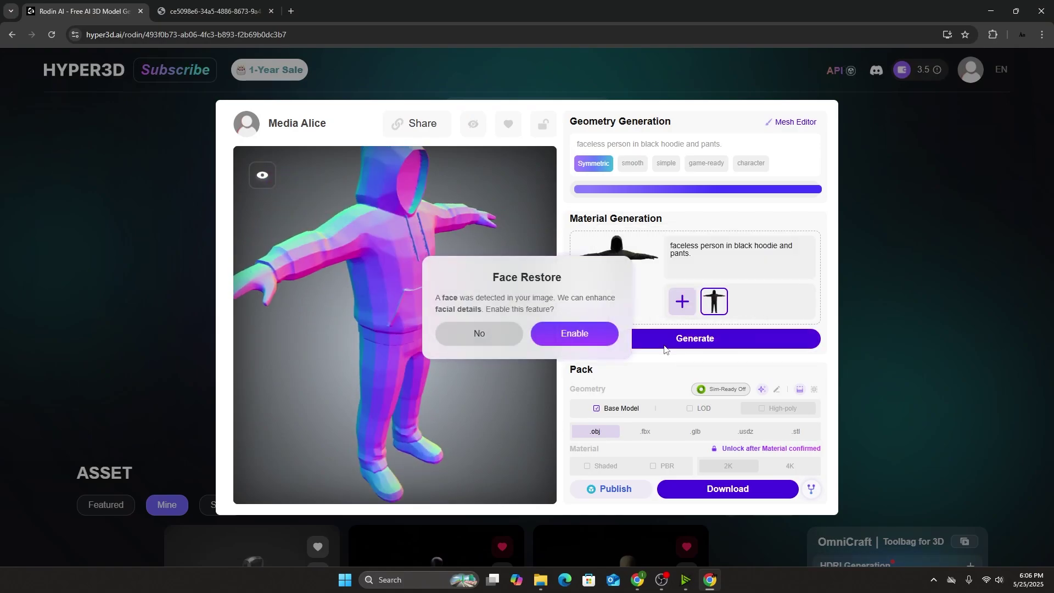
left_click(569, 334)
Inspect the textured character, confirm its material and download it as an .obj base model with Shaded and PBR materials at 2K
left_click_drag(440, 320, 423, 298)
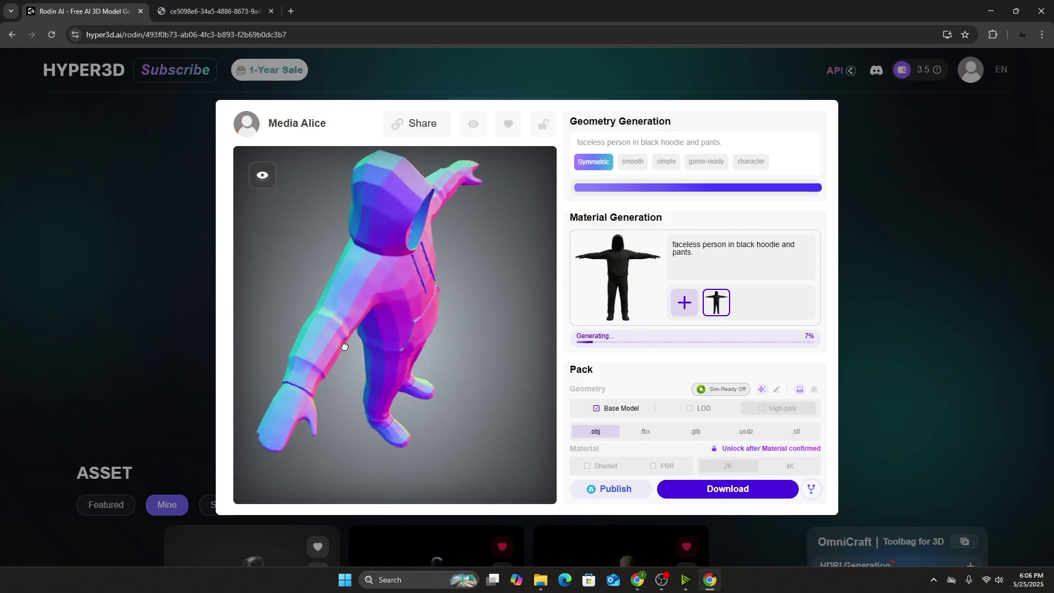
left_click_drag(345, 346, 433, 346)
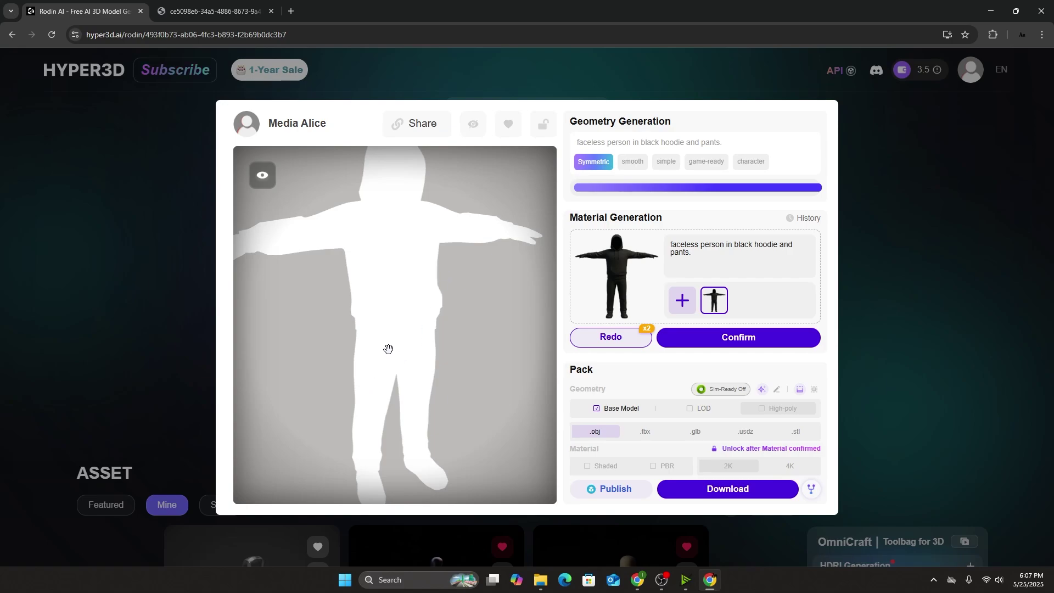
left_click_drag(405, 272, 583, 370)
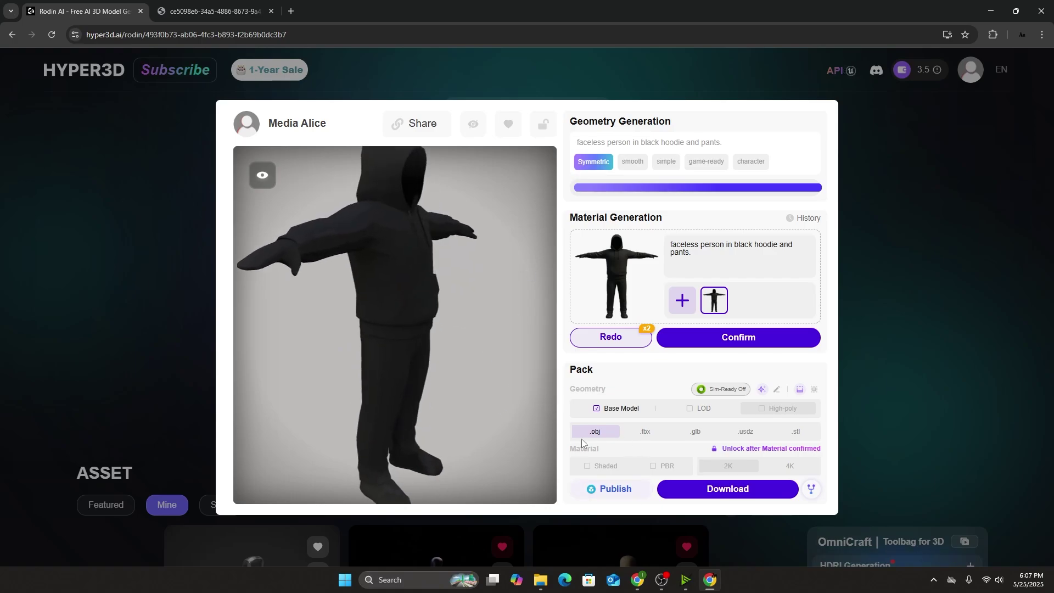
left_click(750, 489)
left_click(573, 331)
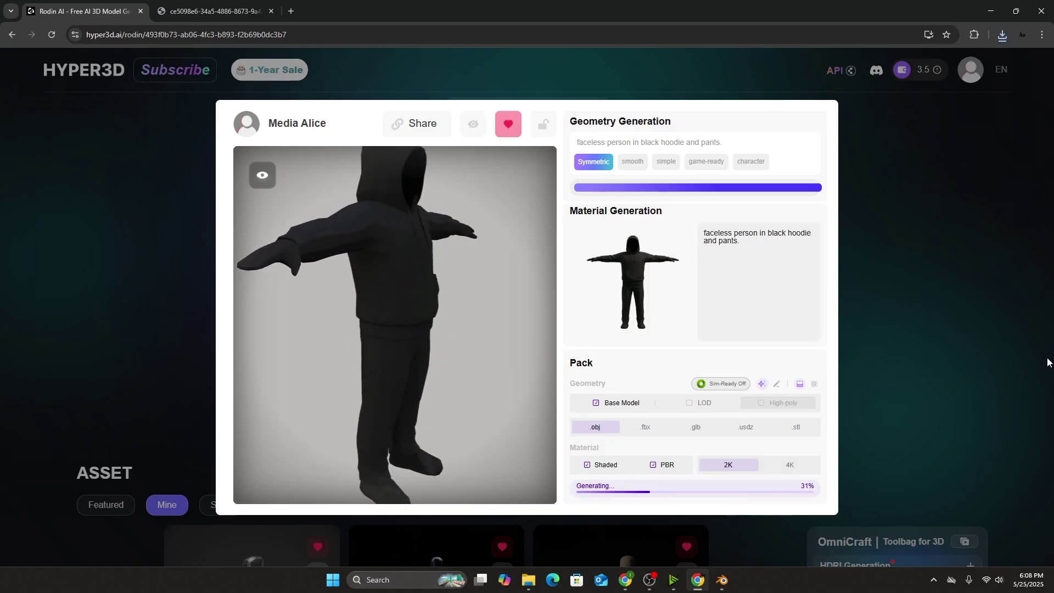
Switch to the "Internet" Chrome profile and open mixamo.com in place of the YouTube video page
left_click(1021, 36)
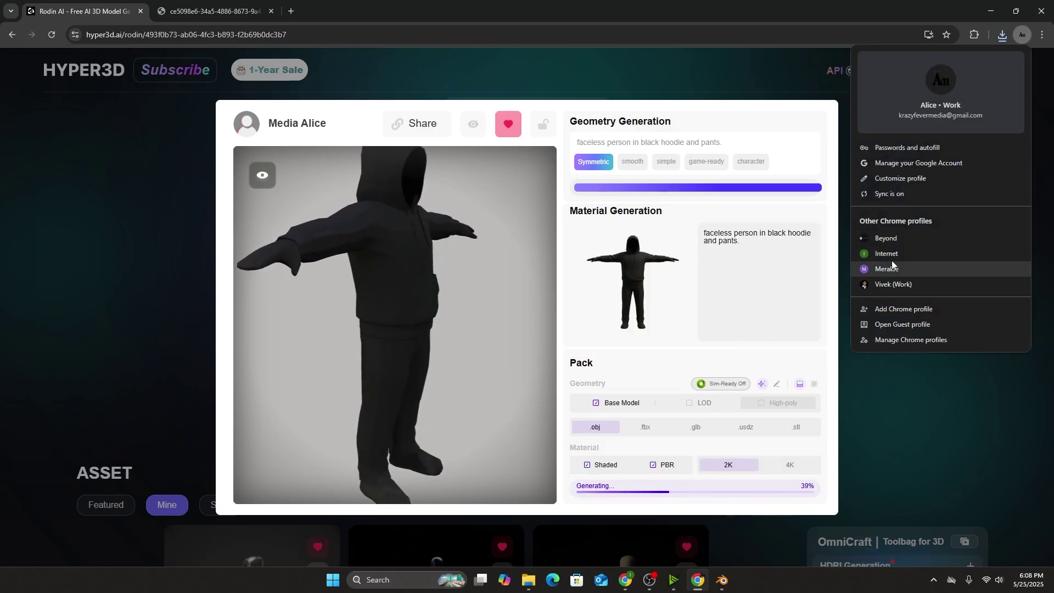
left_click(878, 254)
left_click(856, 11)
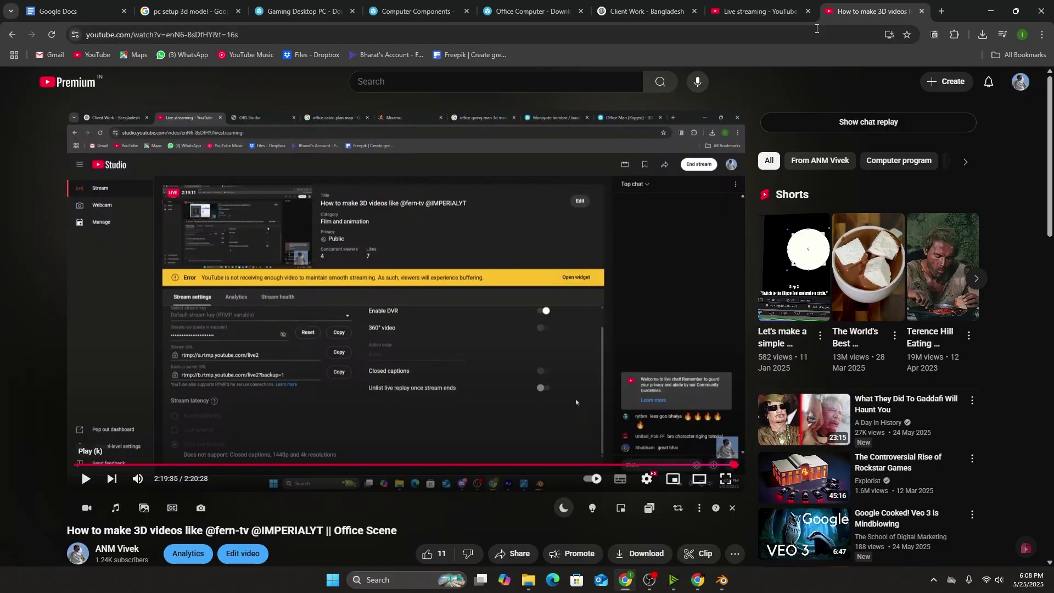
left_click(808, 33)
type("mixamo.com/#/")
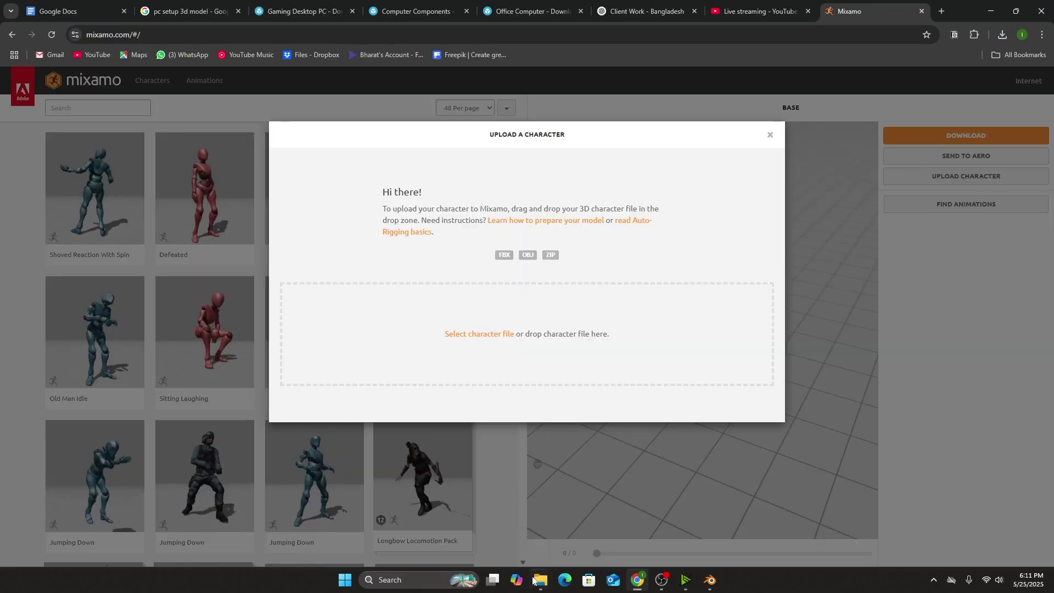
Upload base.obj from the Shaded folder as the Mixamo character and accept its front-facing orientation
mouse_move(533, 580)
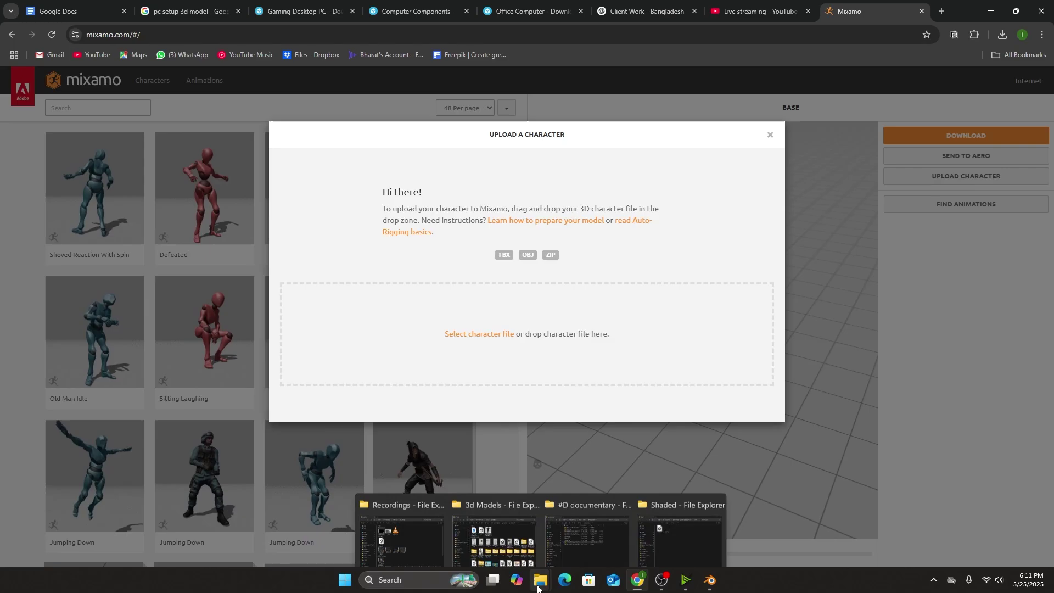
left_click(686, 521)
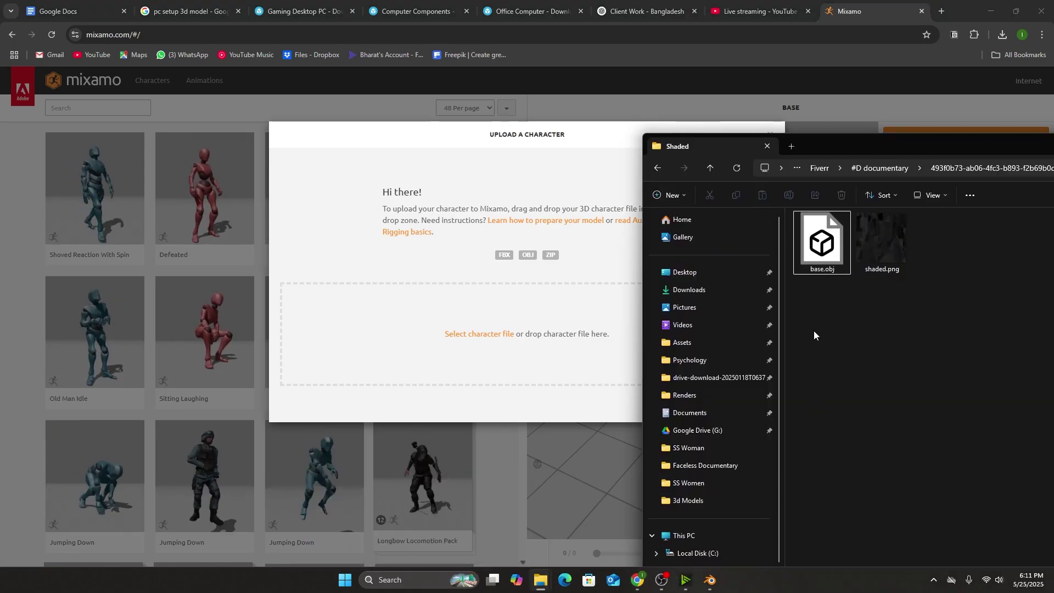
left_click_drag(819, 245, 509, 374)
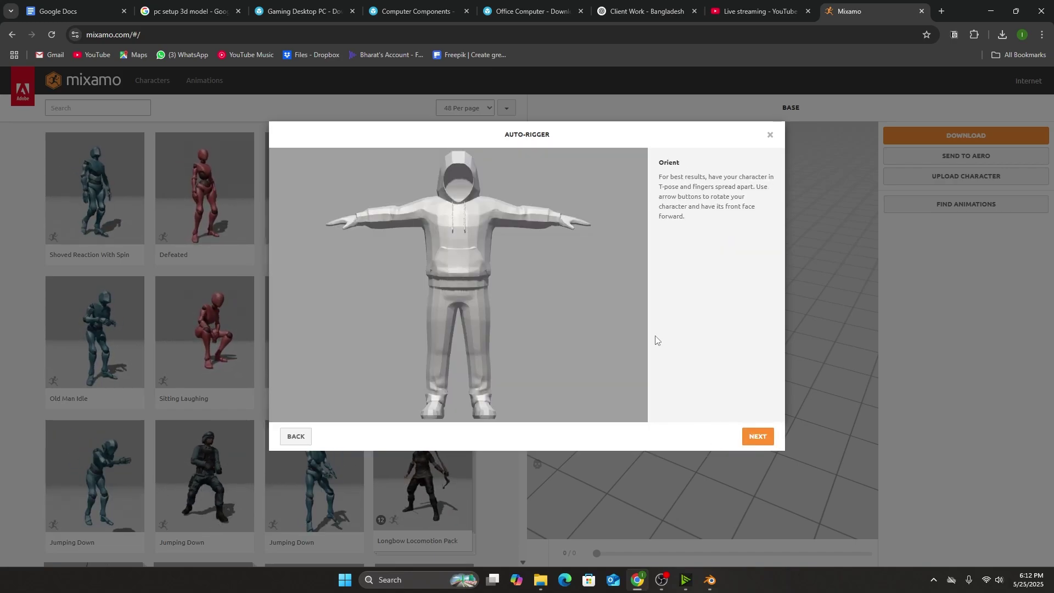
left_click(760, 437)
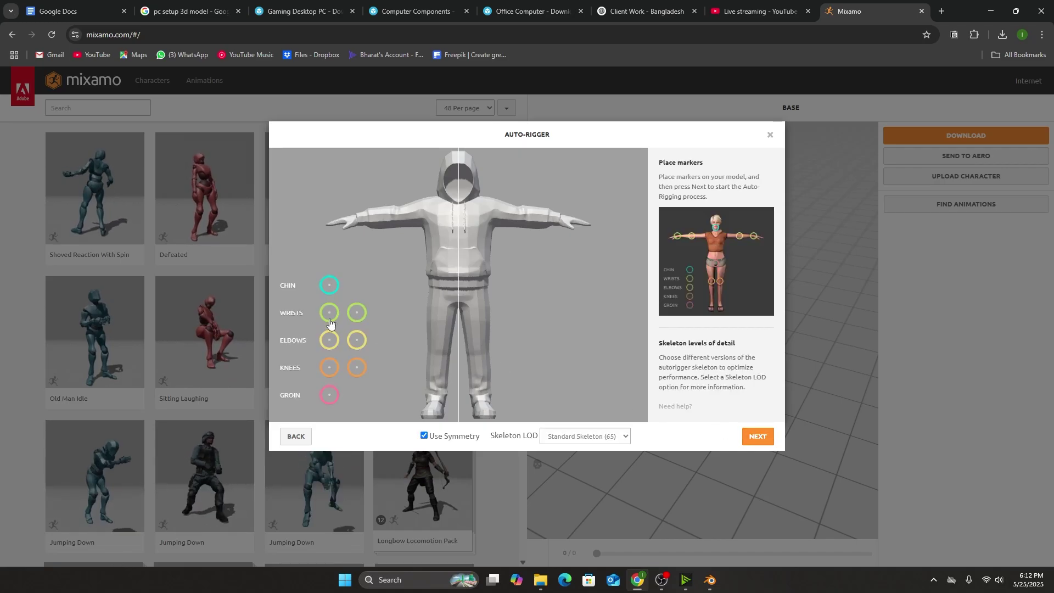
Place the auto-rigger markers on the character's chin, wrists, elbows, knees and groin with symmetry on
mouse_move(329, 284)
left_mouse_down()
mouse_move(349, 284)
mouse_move(458, 195)
left_mouse_up()
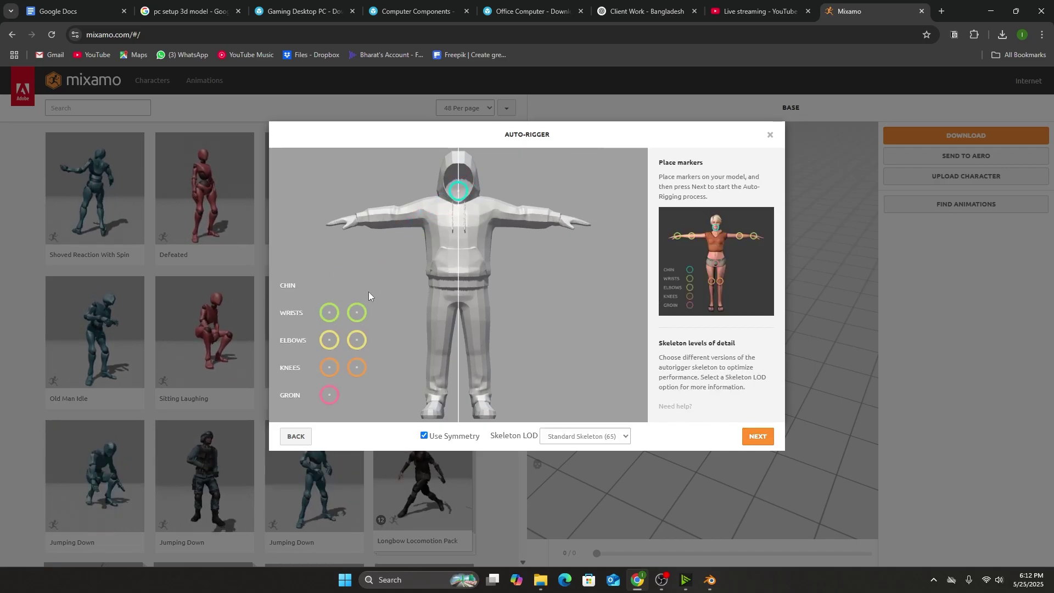
mouse_move(329, 314)
left_mouse_down()
mouse_move(405, 235)
mouse_move(357, 223)
left_mouse_up()
left_click_drag(331, 340, 331, 340)
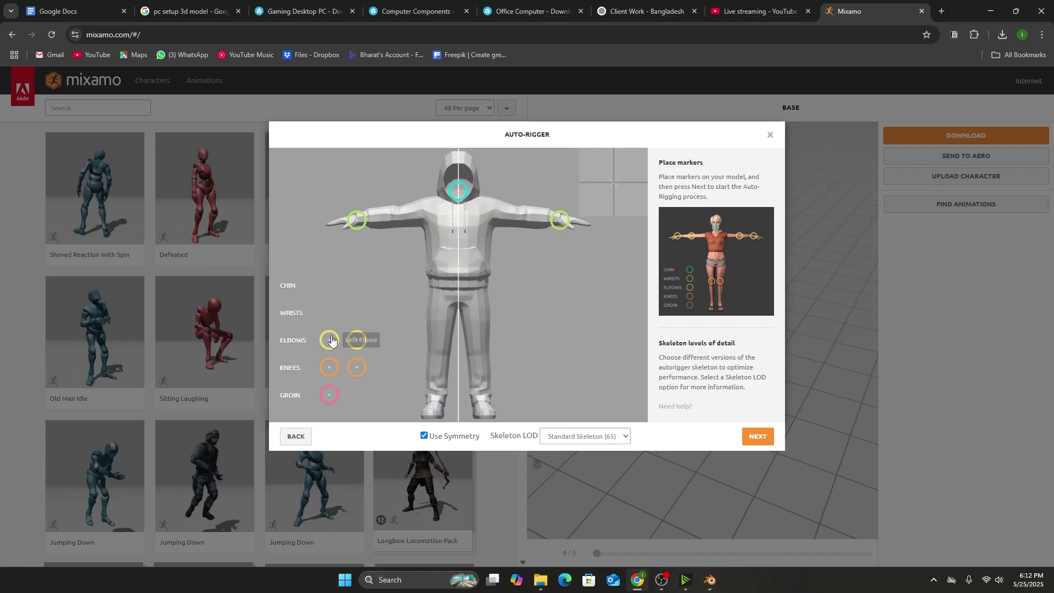
left_click_drag(392, 228, 399, 217)
left_click_drag(334, 369, 448, 351)
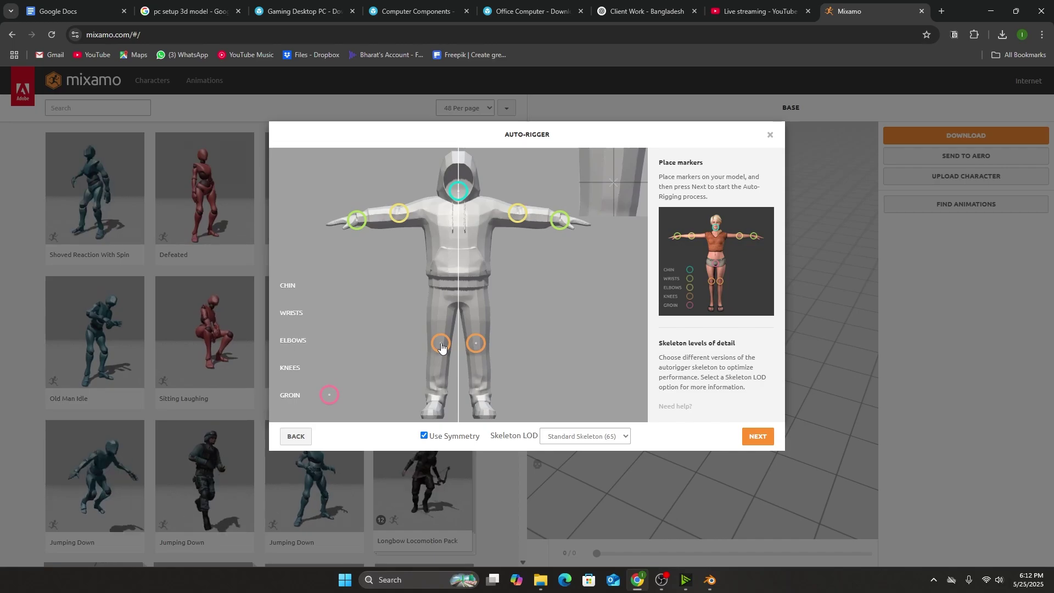
left_click_drag(337, 386, 339, 384)
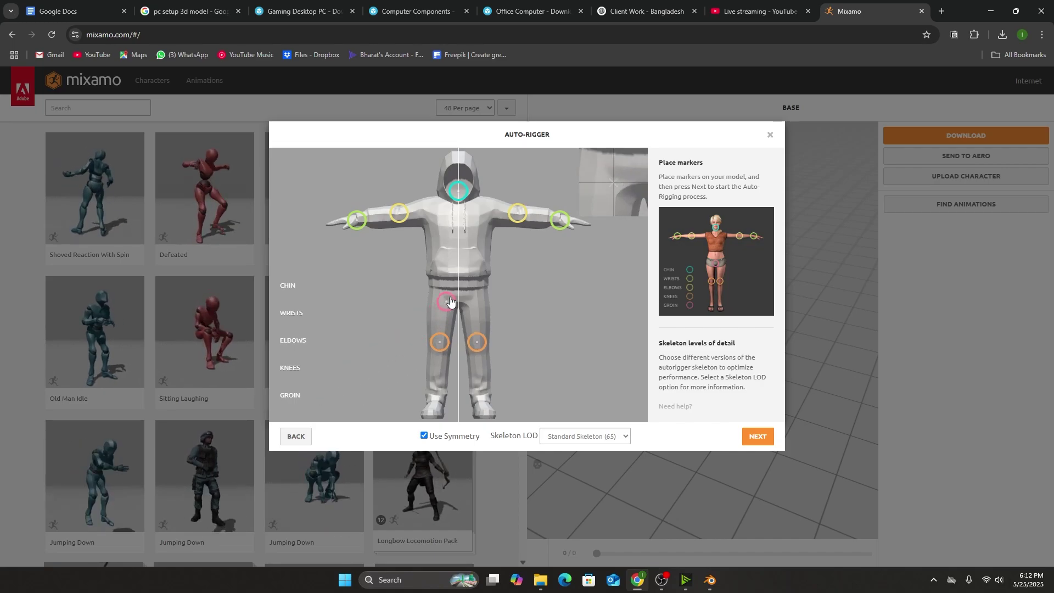
left_click_drag(449, 300, 460, 305)
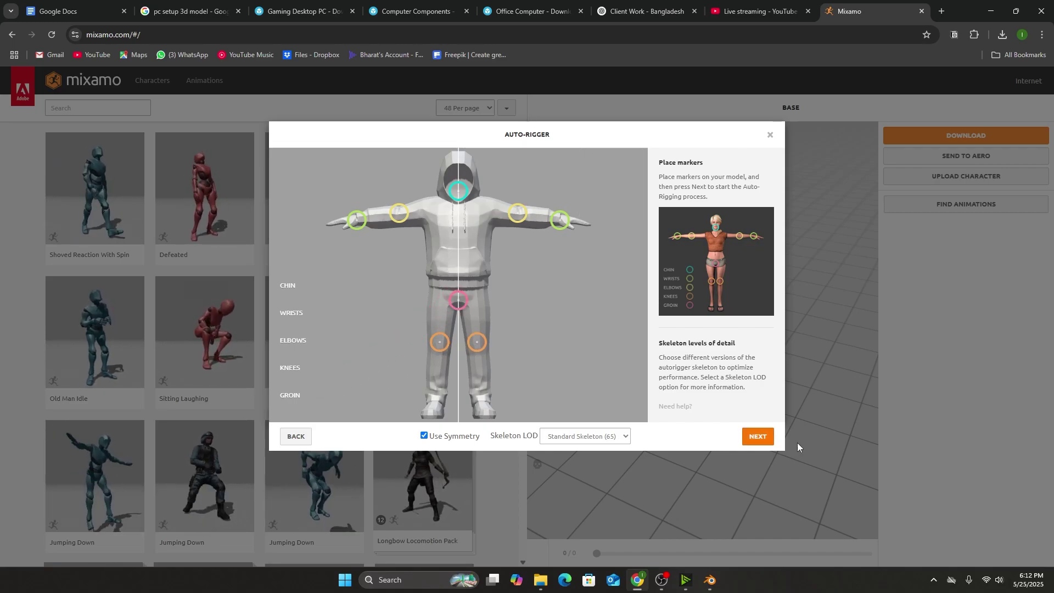
Auto-rig the character with the Standard Skeleton (65) and accept the reviewed result
left_click(764, 441)
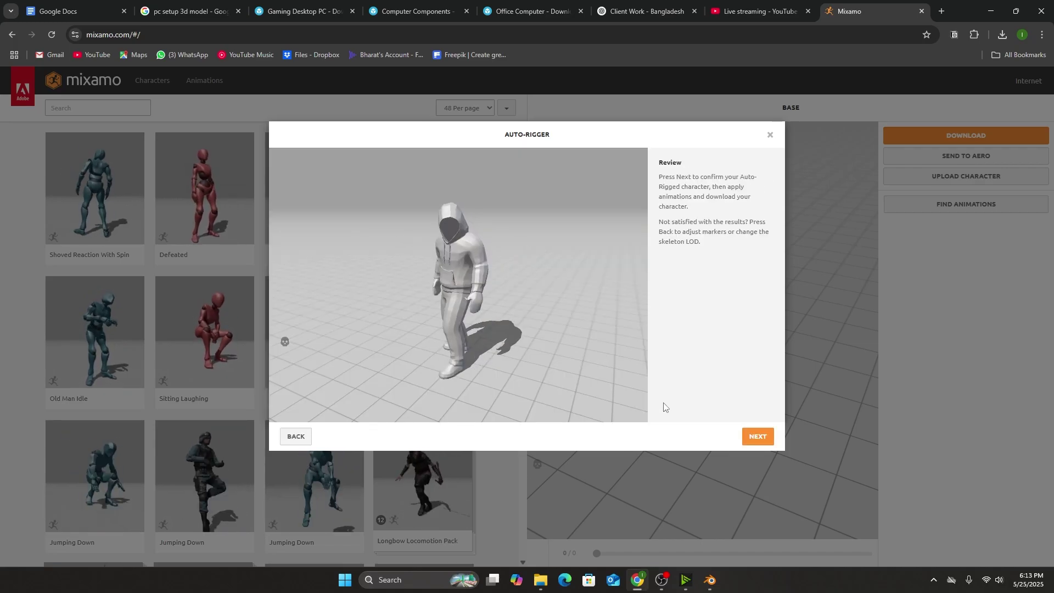
left_click(759, 440)
left_click(760, 437)
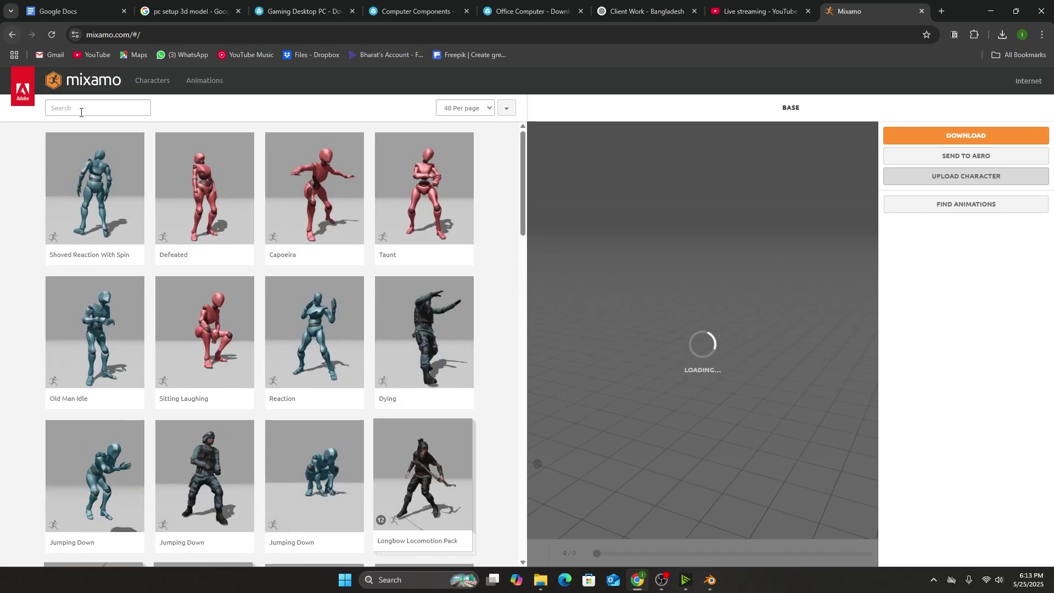
Search the Mixamo animations for "computer" and apply the Typing animation to the character
left_click(81, 109)
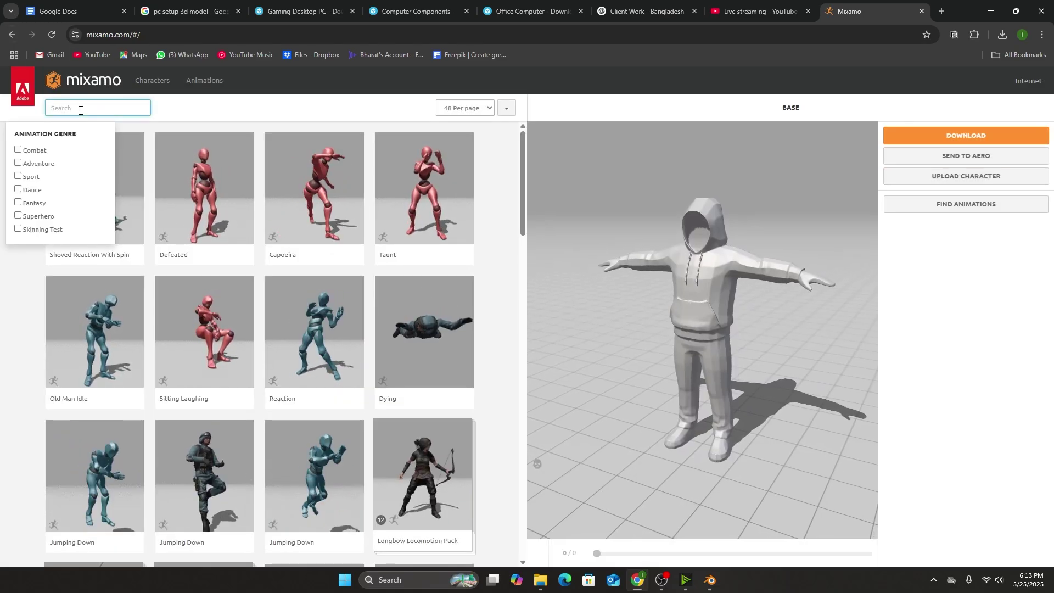
type("computer")
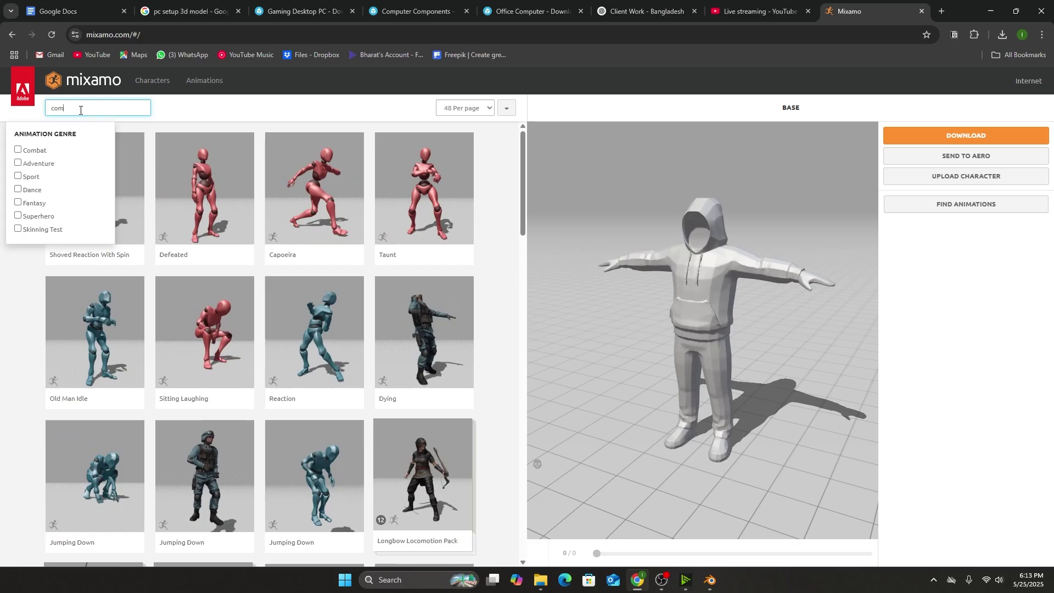
key("Return")
left_click(167, 251)
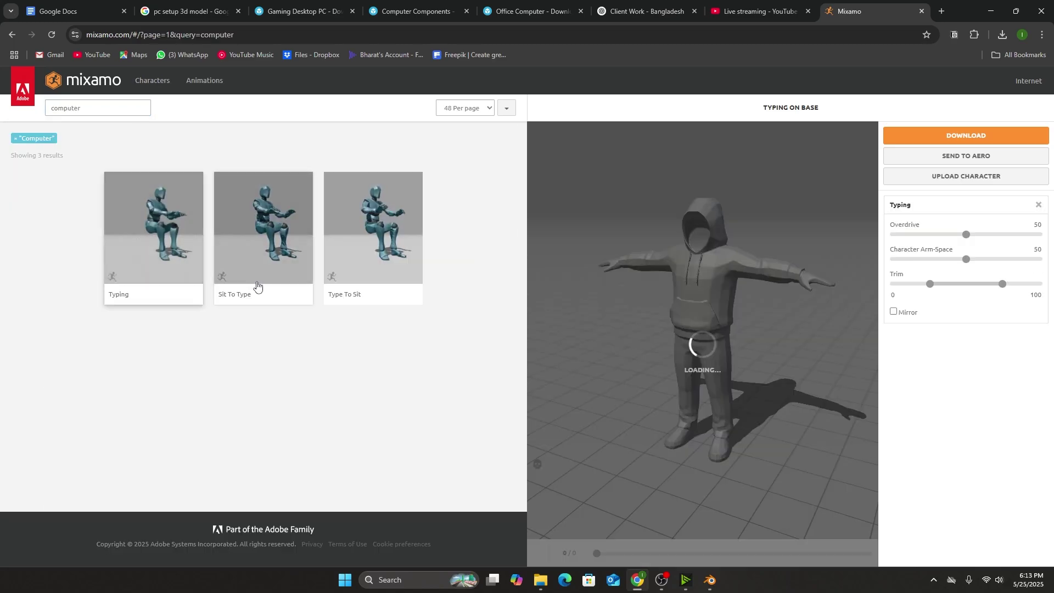
Set the Typing animation's Character Arm-Space to 78 and Overdrive to 1
left_click(982, 260)
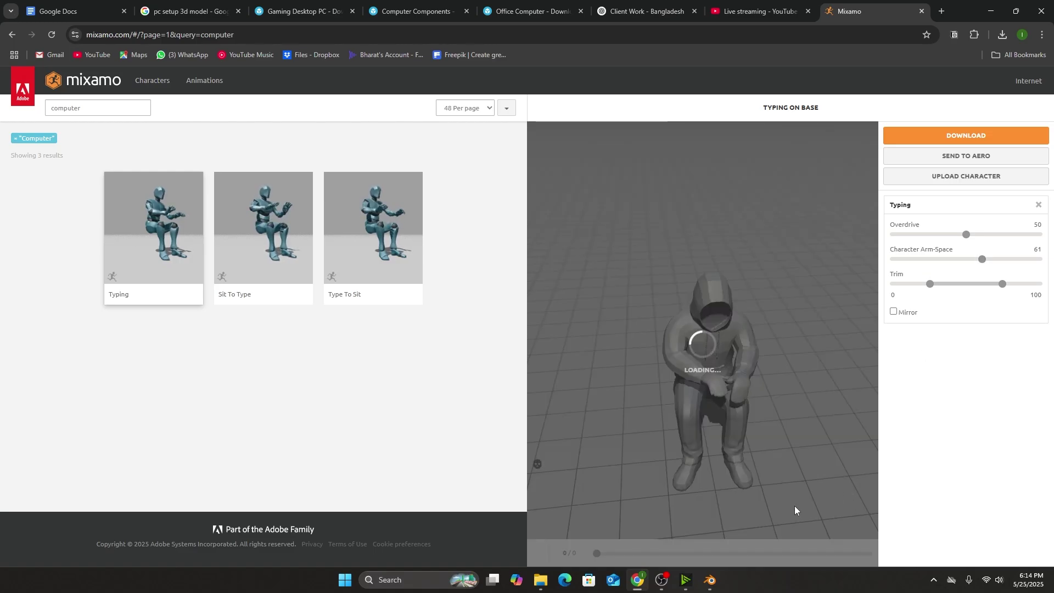
left_click_drag(982, 259, 894, 234)
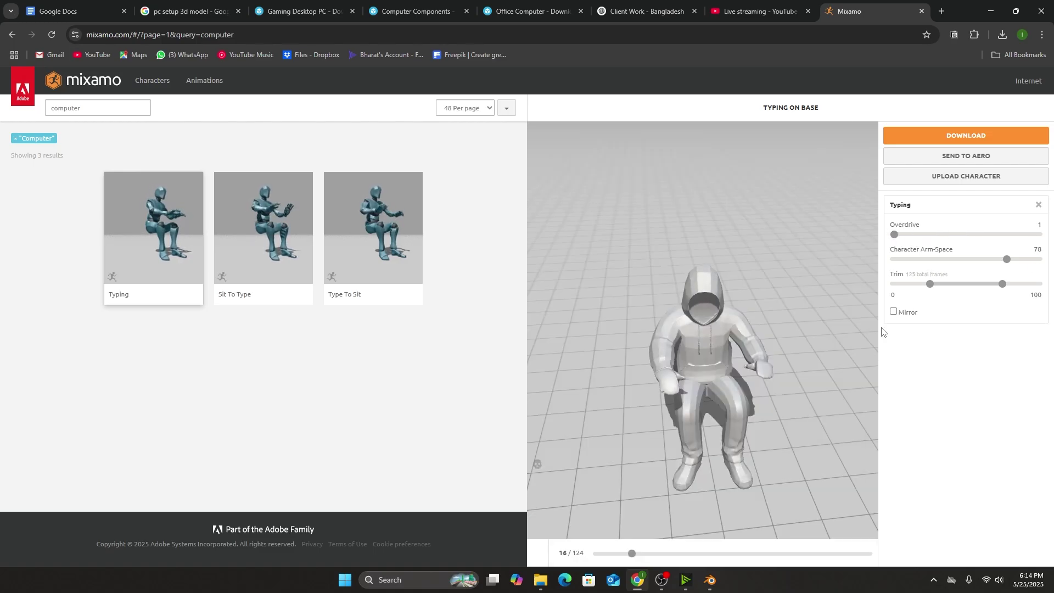
left_click(1024, 81)
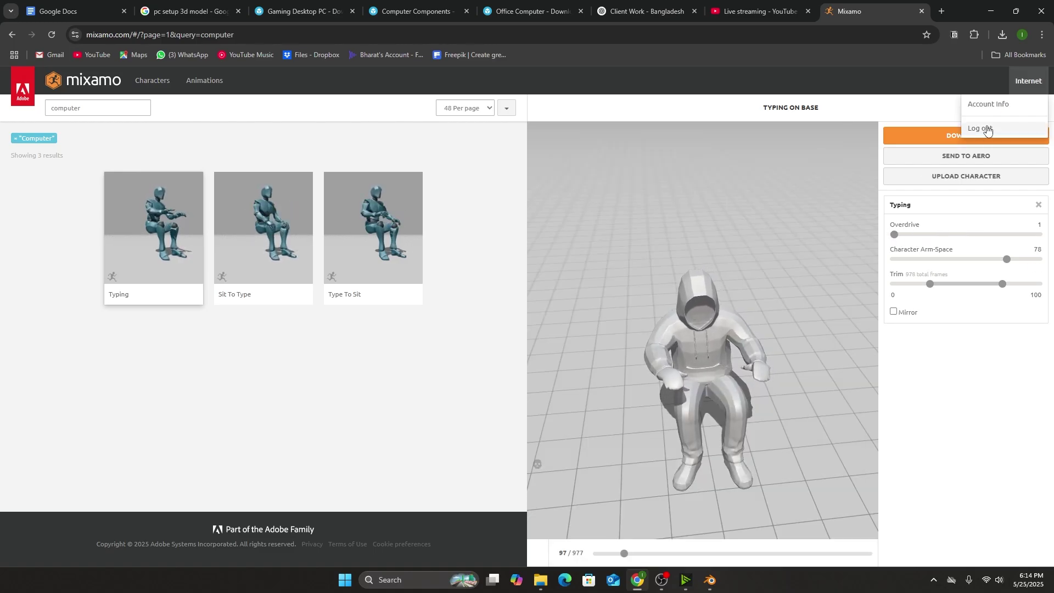
Download the animated character as FBX Binary with skin at 30 fps, saved as Typing (1).fbx in the 3d Models folder
left_click(956, 141)
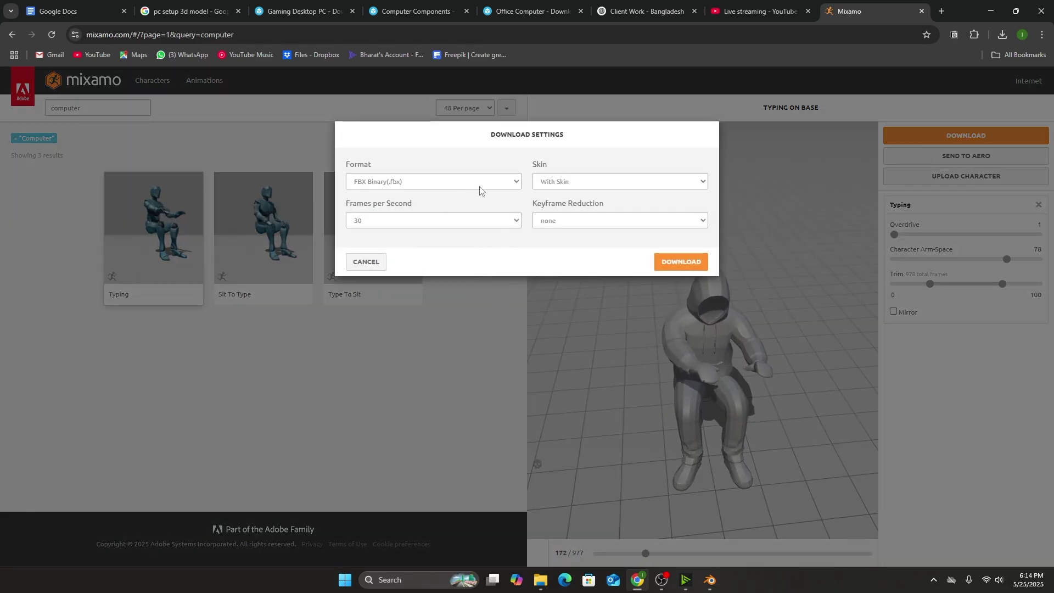
left_click(493, 180)
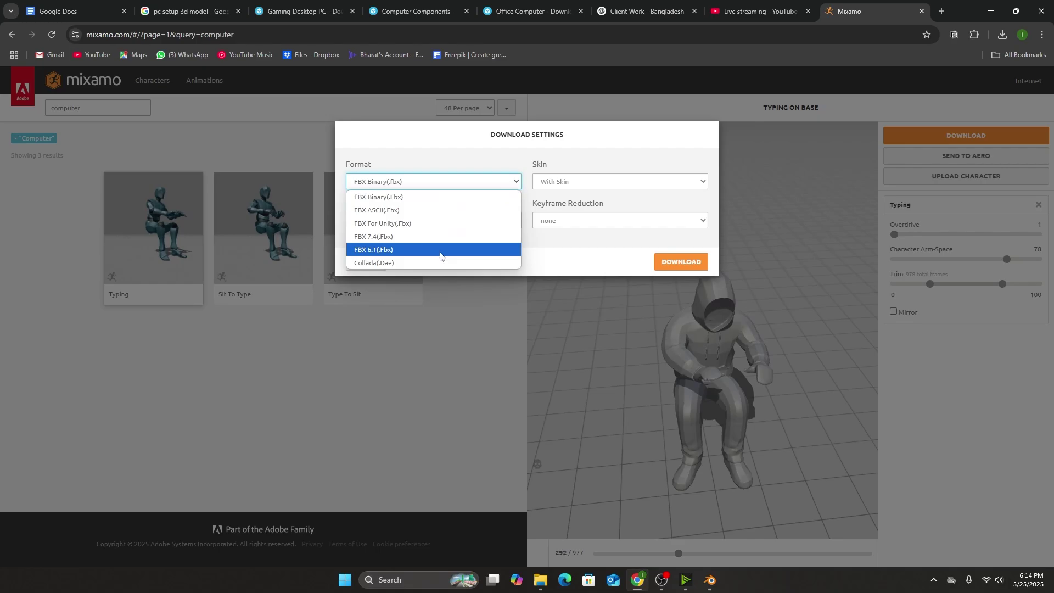
left_click(548, 258)
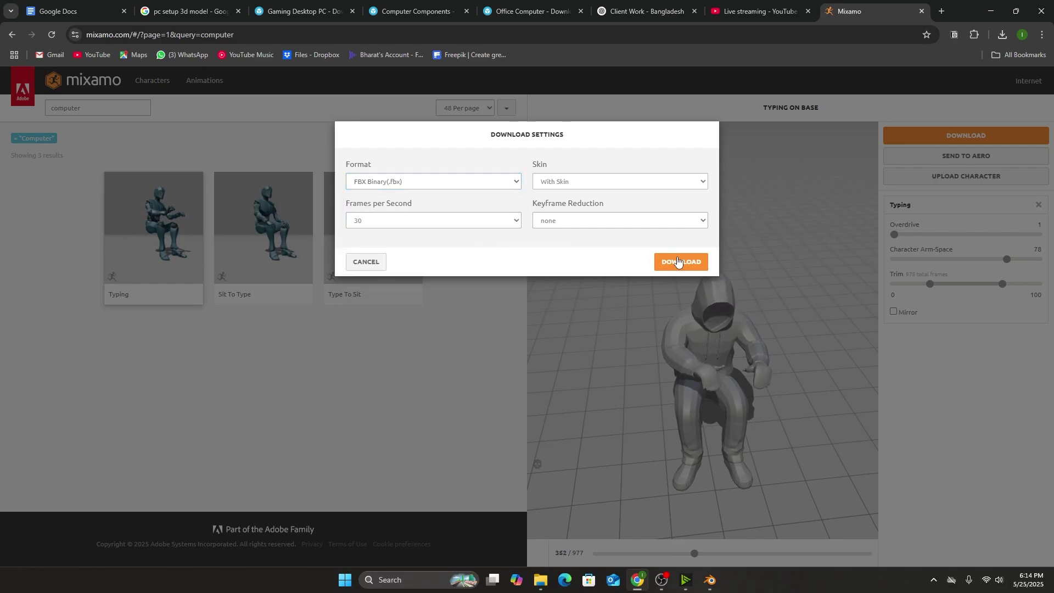
left_click(680, 262)
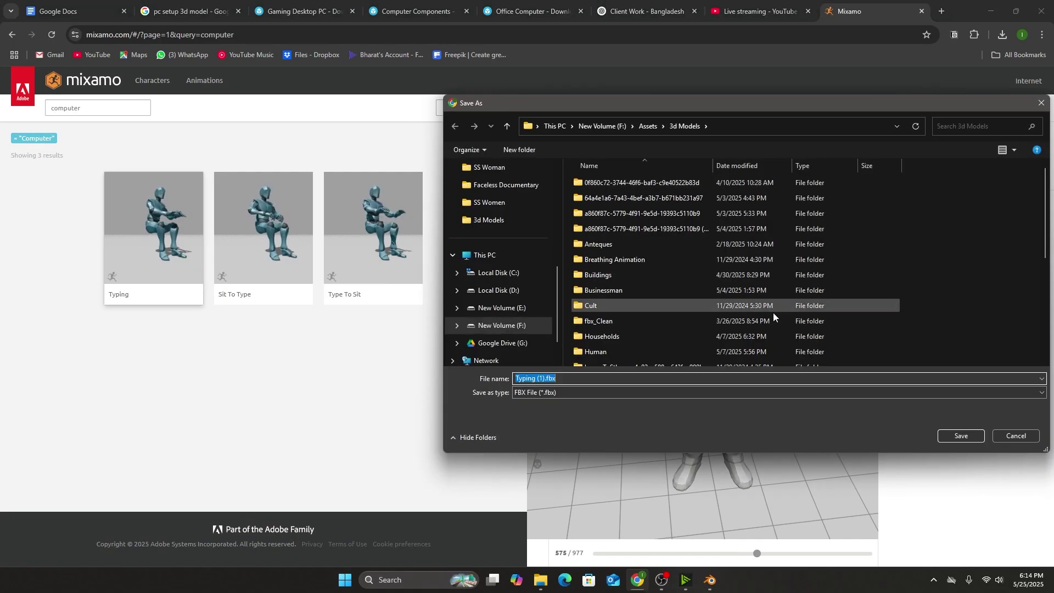
key("Return")
Switch to Blender and import the downloaded Typing (1).fbx into the hacker scene with the default FBX settings
left_click(1002, 34)
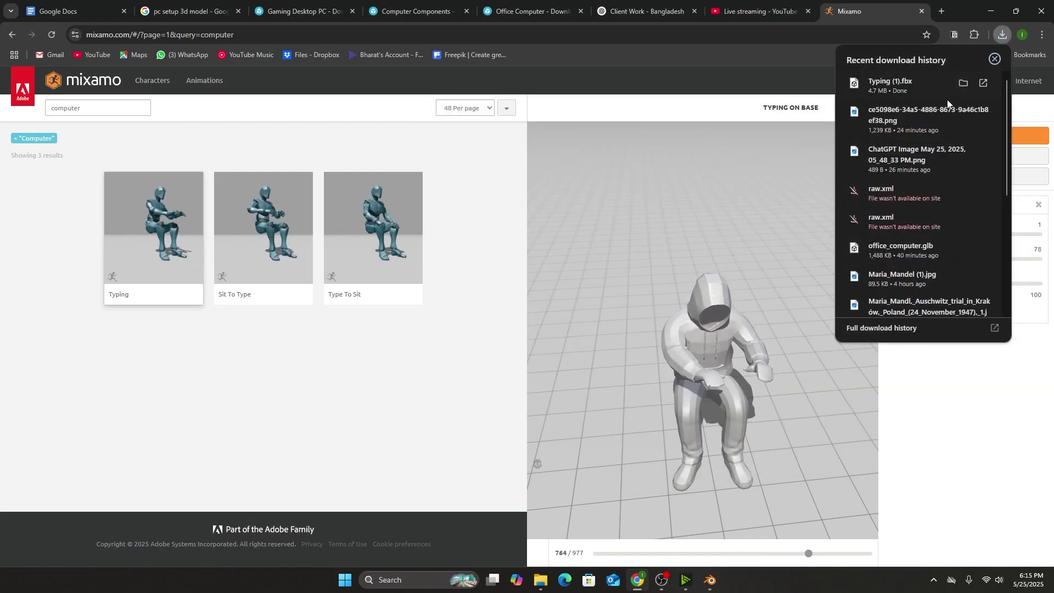
left_click_drag(896, 84, 711, 412)
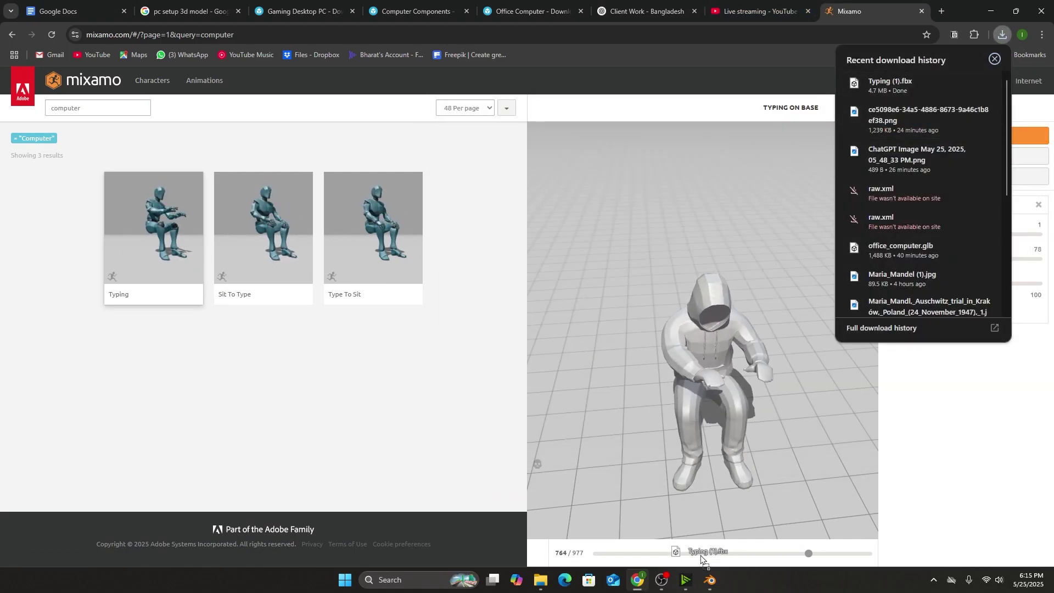
left_click_drag(709, 576, 479, 400)
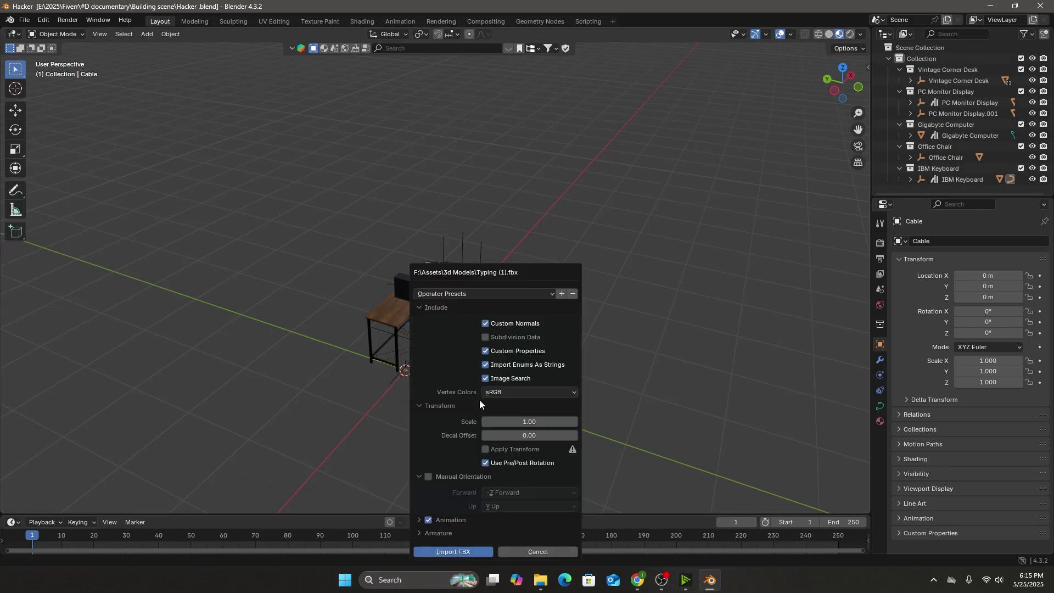
left_click(442, 552)
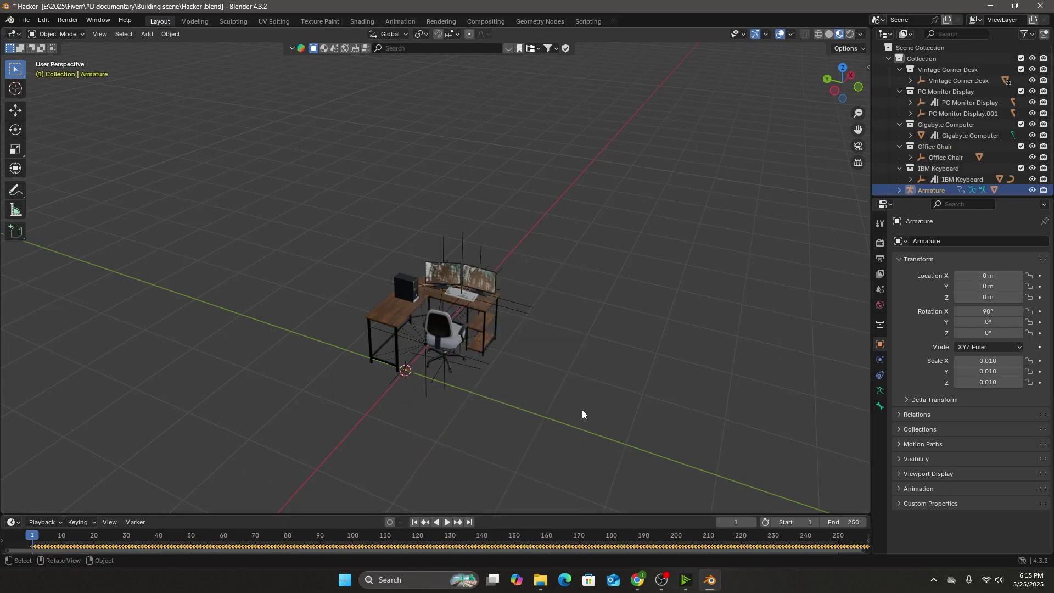
Scale the imported armature up uniformly to about 0.662
key("s")
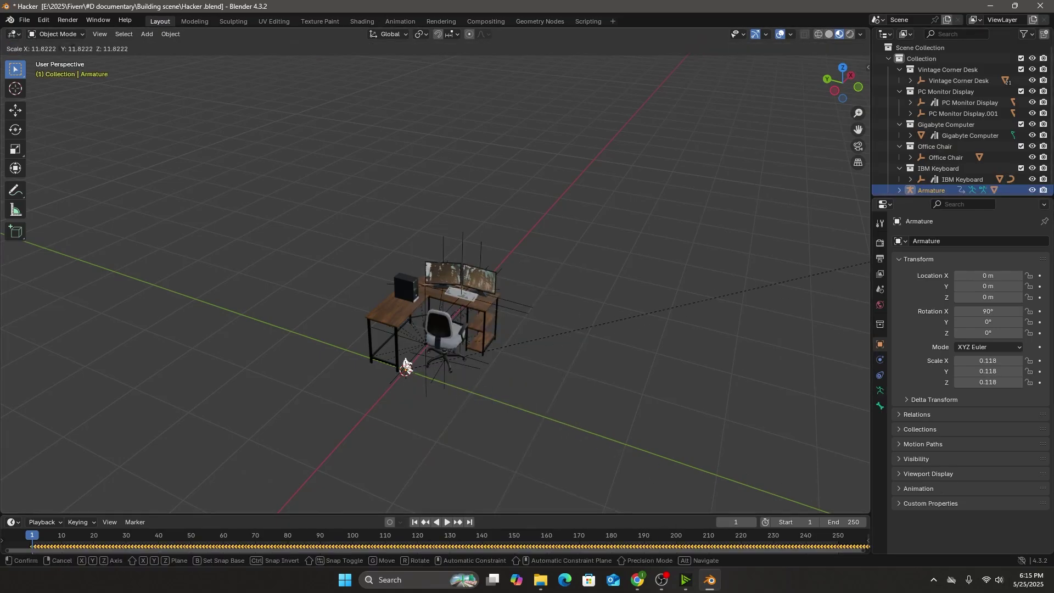
left_click(427, 368)
scroll(427, 368, "up", 5)
scroll(356, 308, "down", 4)
middle_click_drag(285, 251, 350, 344)
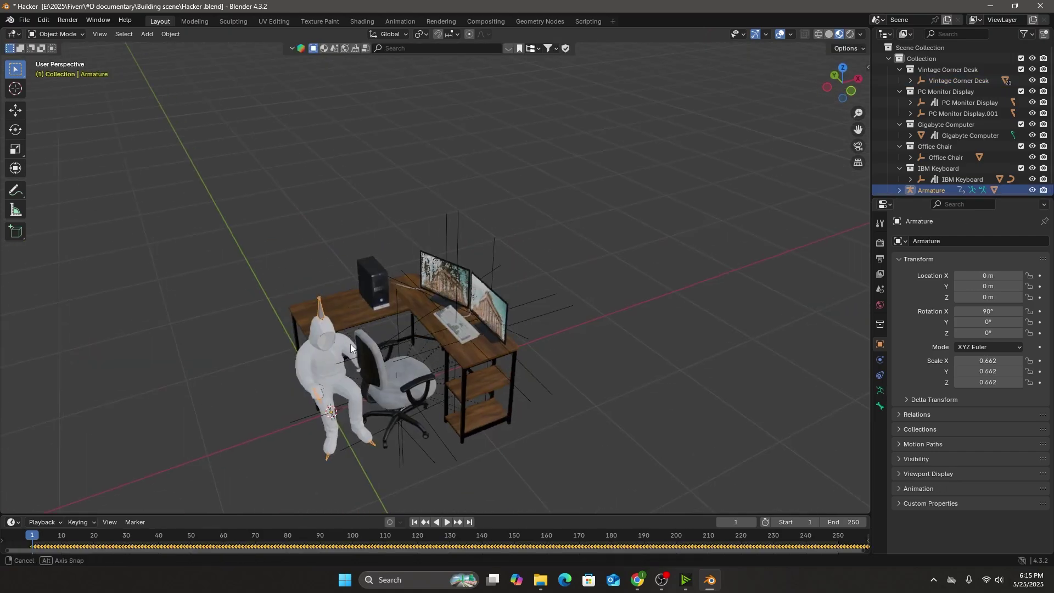
Seat the character in the office chair at about X 0.41 m, Y -0.41 m, rotated about 113.6° around Z to face the monitors
scroll(386, 356, "up", 3)
key("g")
key("x")
left_click(428, 352)
key("r")
key("z")
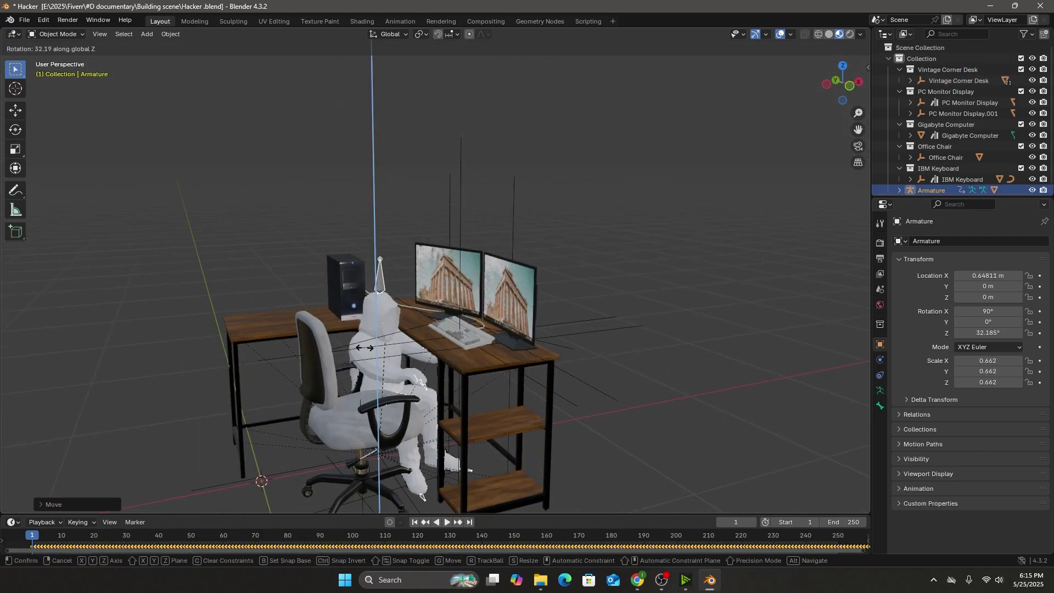
left_click(418, 389)
key("KP_7")
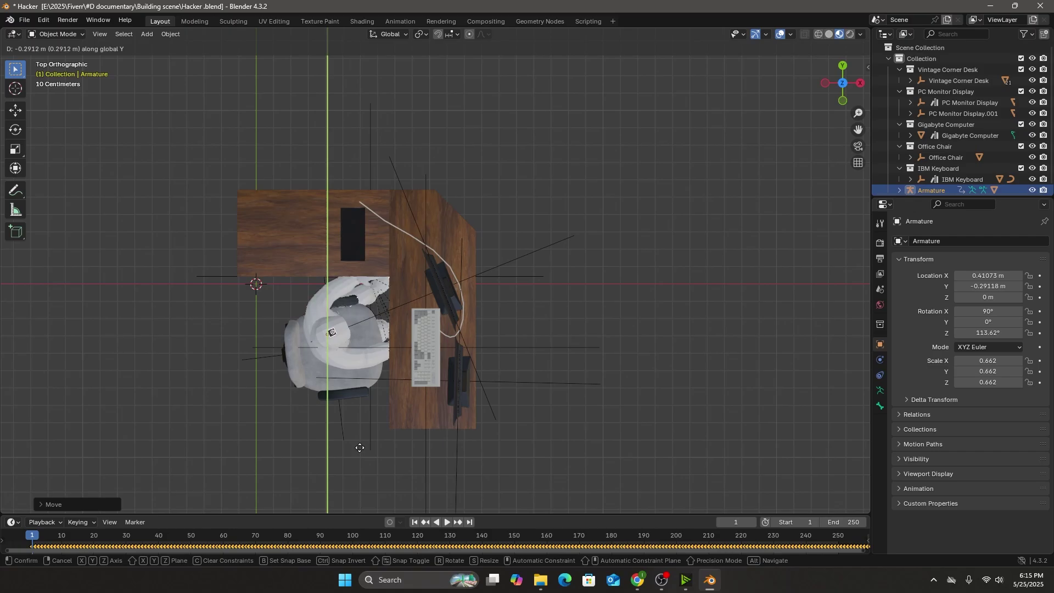
middle_click_drag(377, 393, 383, 347)
left_click(384, 340)
Enlarge the seated character uniformly to a scale of about 0.870
key("s")
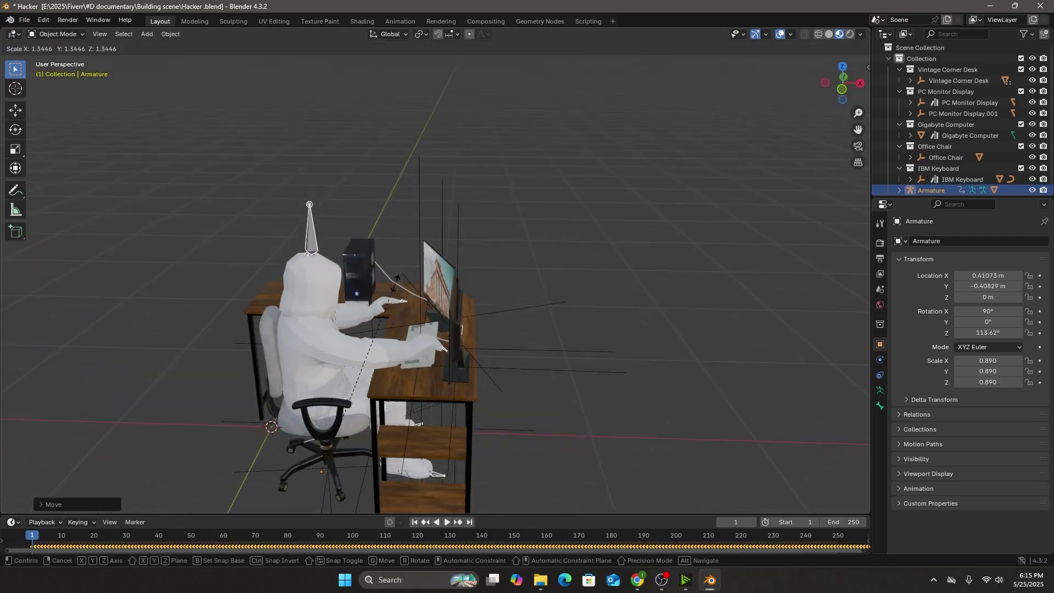
right_click(389, 346)
left_click(409, 313)
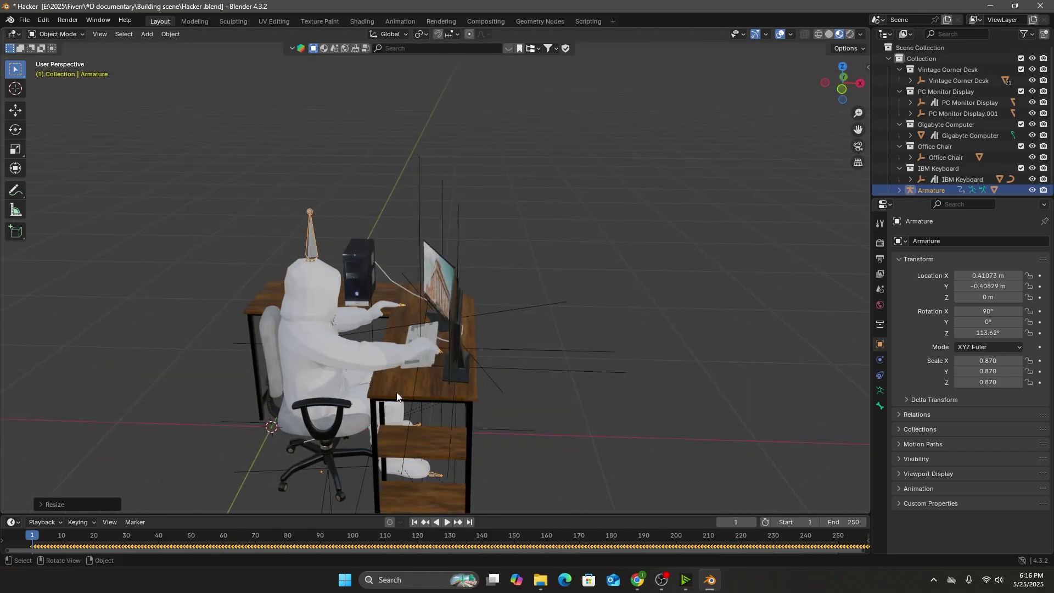
Move the office chair and the seated character together along X so the character's hands reach the keyboard
middle_click_drag(349, 469, 321, 458)
left_click(273, 385)
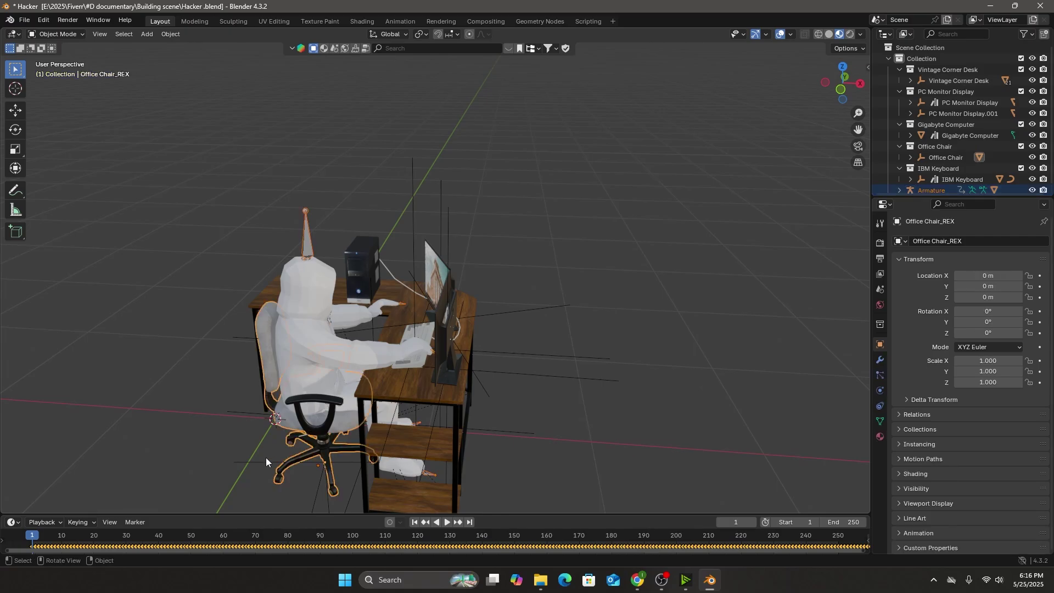
key("bracketleft")
left_click(334, 369, "shift")
key("g")
key("x")
middle_click_drag(334, 368, 669, 284)
left_click(347, 410)
left_click(670, 285)
In the character mesh's material, add shaded.png from the Shaded folder as an image texture and connect its Color to Base Color
left_click(299, 371)
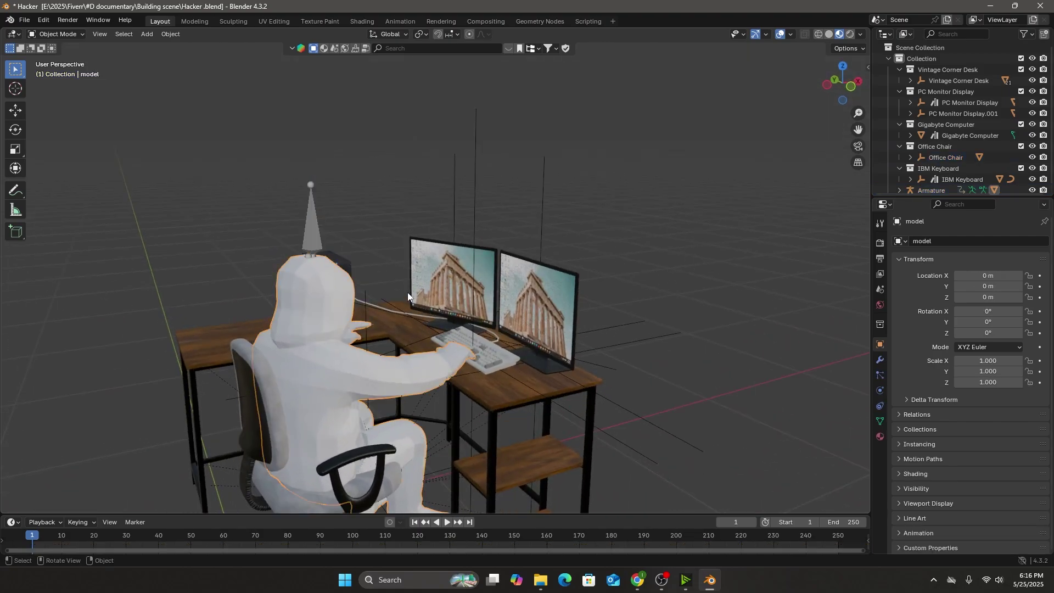
left_click(356, 21)
scroll(527, 222, "up", 5)
mouse_move(528, 222)
middle_mouse_down()
mouse_move(515, 258)
mouse_move(544, 235)
middle_mouse_up()
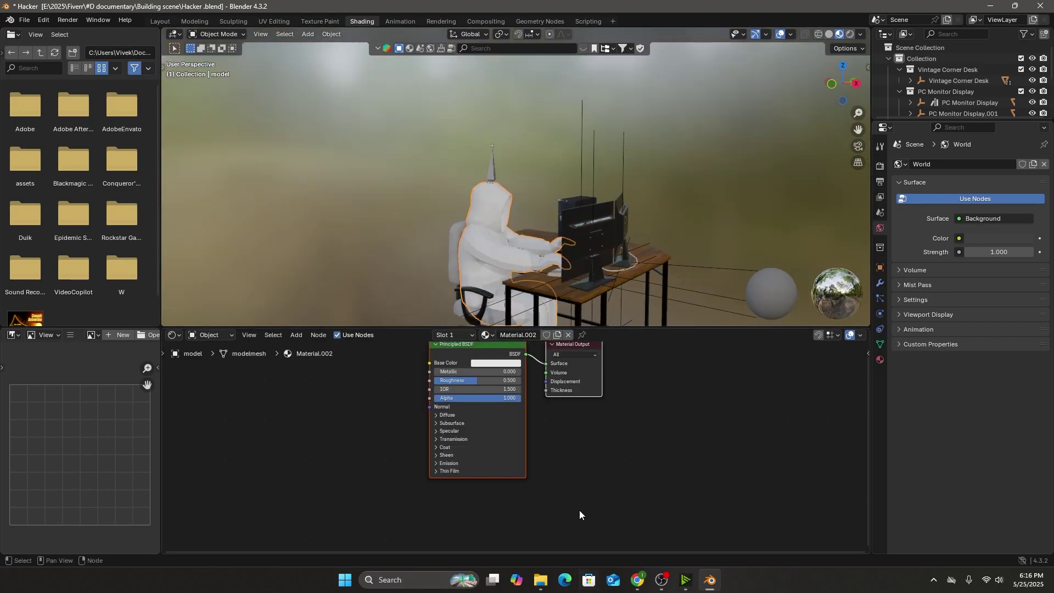
middle_click_drag(590, 478, 623, 536)
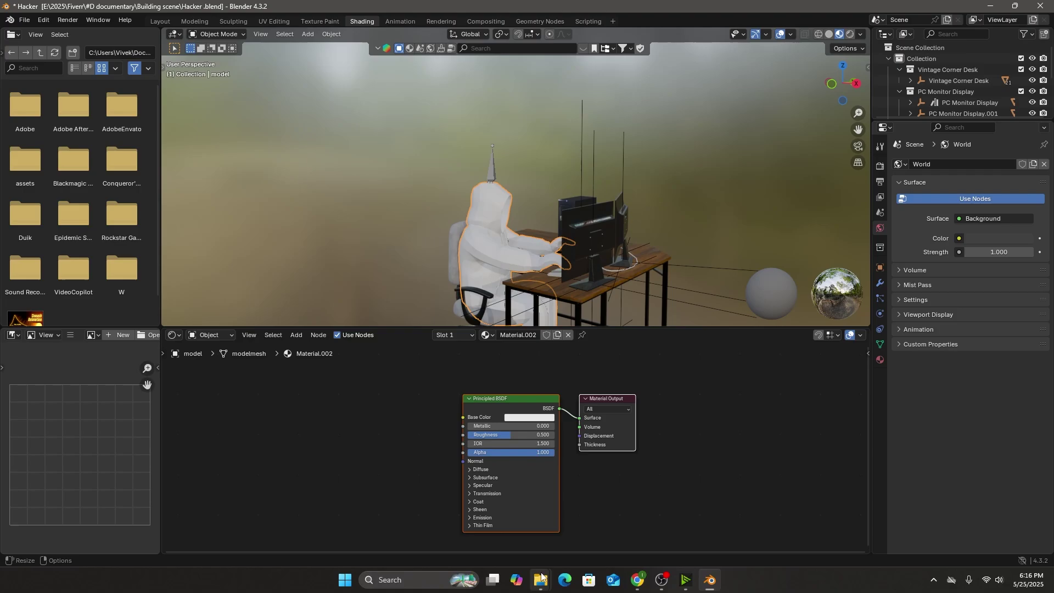
mouse_move(541, 576)
left_click(676, 516)
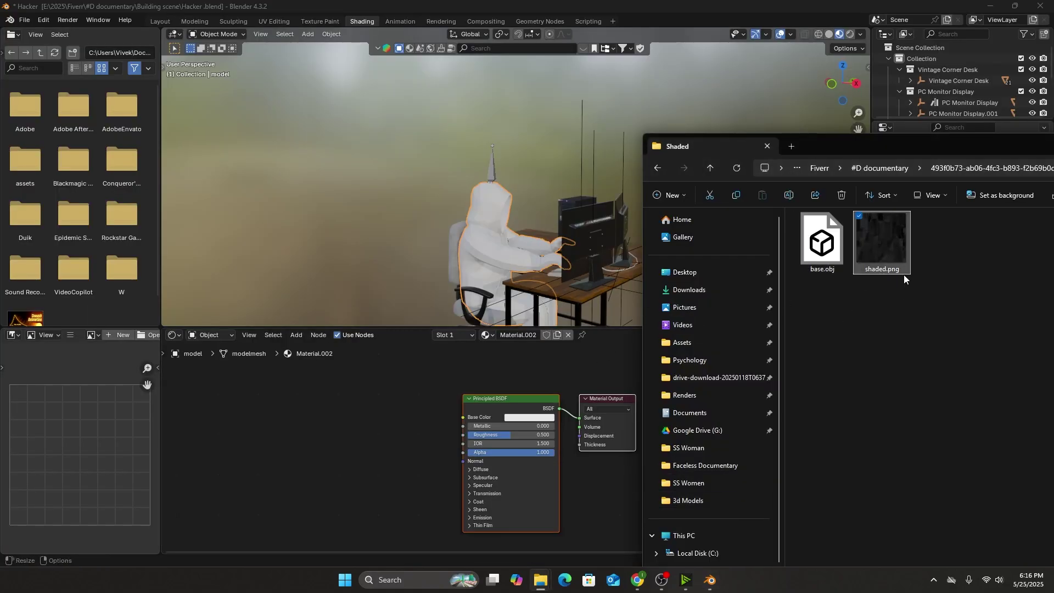
mouse_move(343, 426)
left_mouse_down()
mouse_move(400, 394)
mouse_move(424, 395)
left_mouse_up()
scroll(394, 442, "up", 3)
scroll(503, 285, "up", 3)
mouse_move(503, 285)
middle_mouse_down()
mouse_move(498, 268)
mouse_move(483, 272)
mouse_move(505, 270)
middle_mouse_up()
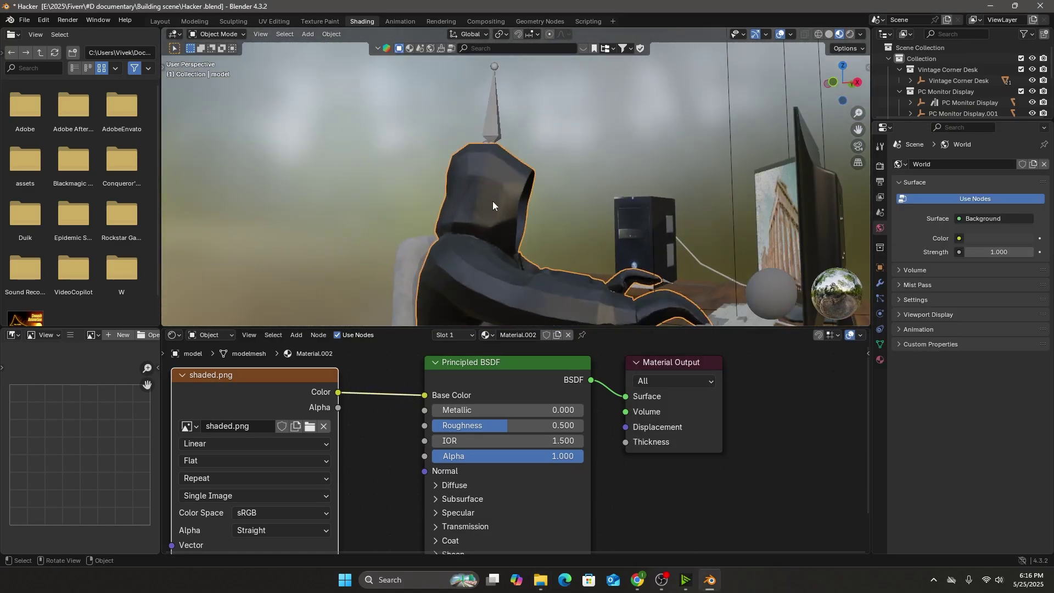
right_click(480, 211)
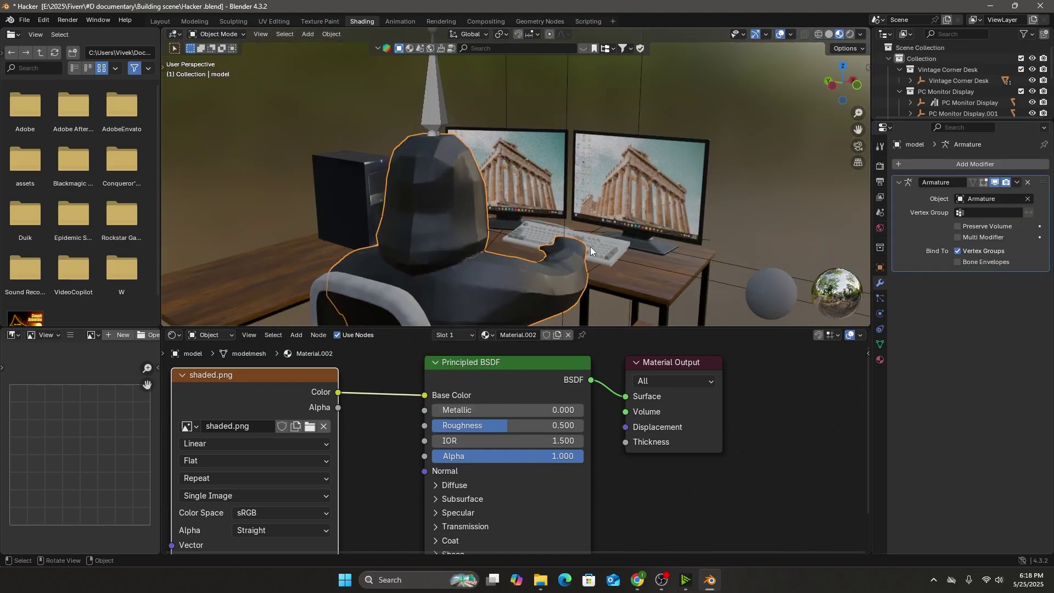
Search the asset library for "coffee" and add the Coffee Mugs model to the scene
middle_click_drag(590, 246, 539, 202)
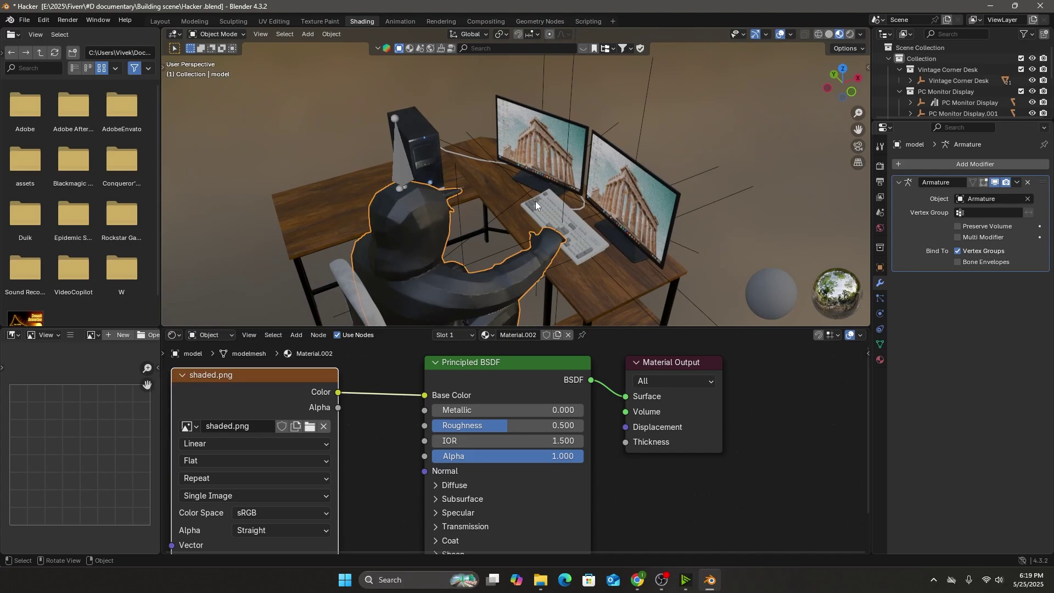
left_click(511, 49)
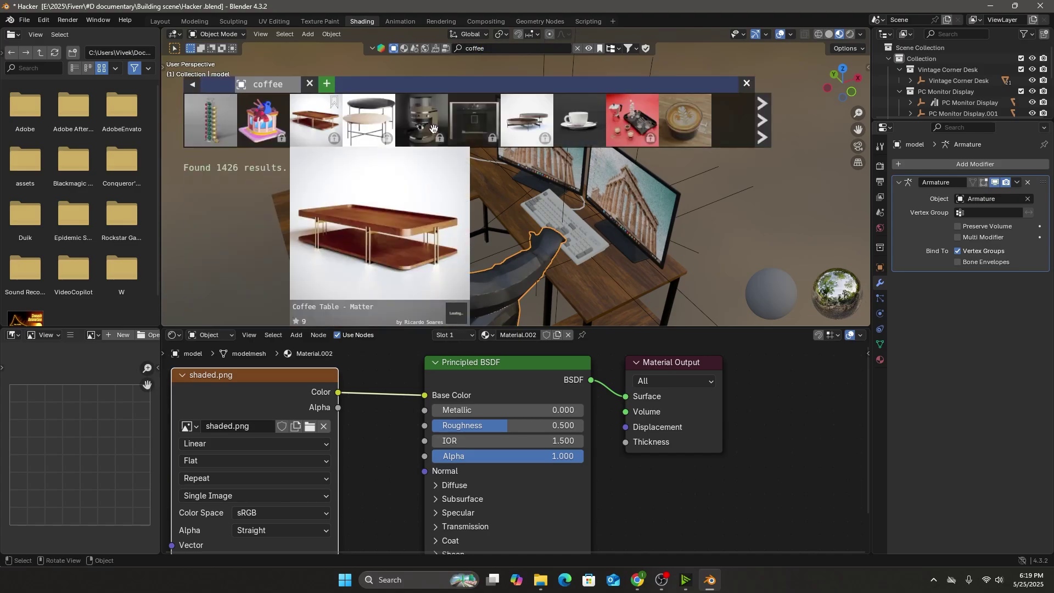
left_click_drag(427, 122, 608, 284)
scroll(595, 279, "down", 5)
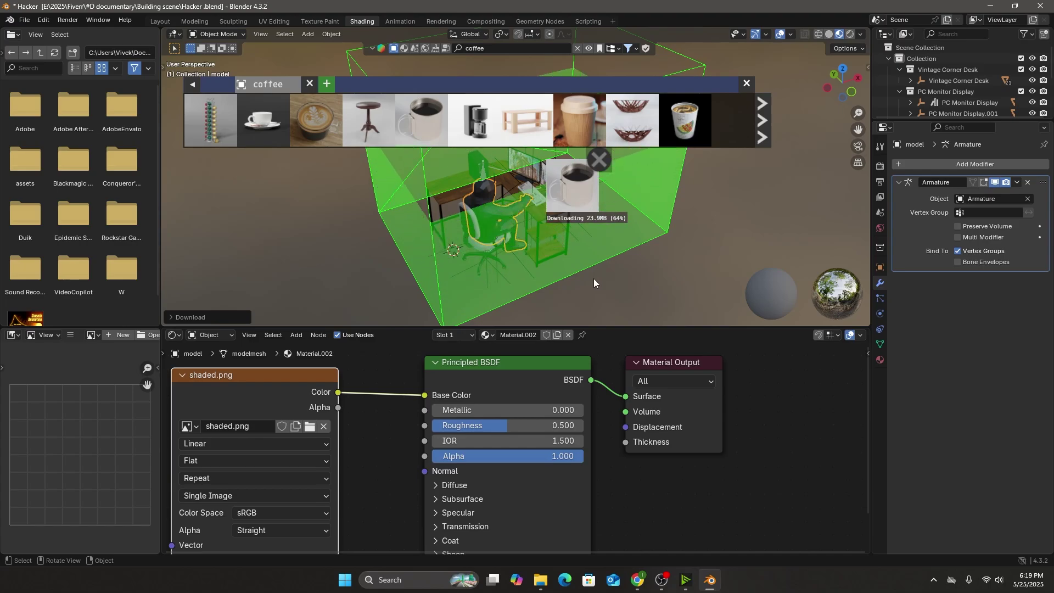
middle_click_drag(594, 278, 446, 213)
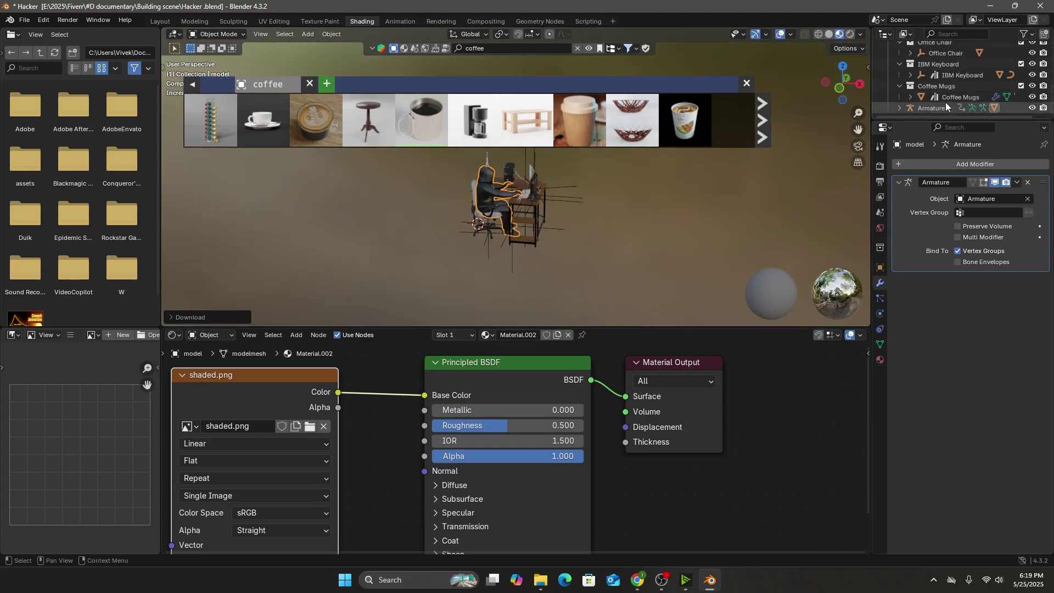
Place the coffee mug on the desktop beside the keyboard, near the desk's end
scroll(604, 206, "up", 10)
middle_click_drag(665, 250, 665, 253)
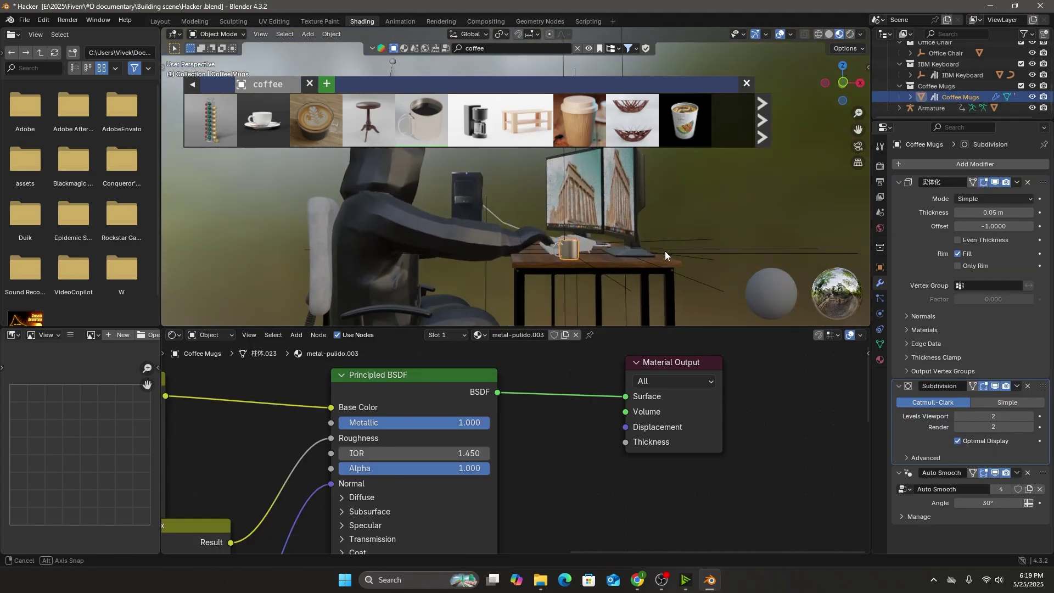
middle_click_drag(708, 247, 645, 299, "shift")
scroll(680, 265, "down", 3)
scroll(687, 292, "down", 3)
key("s")
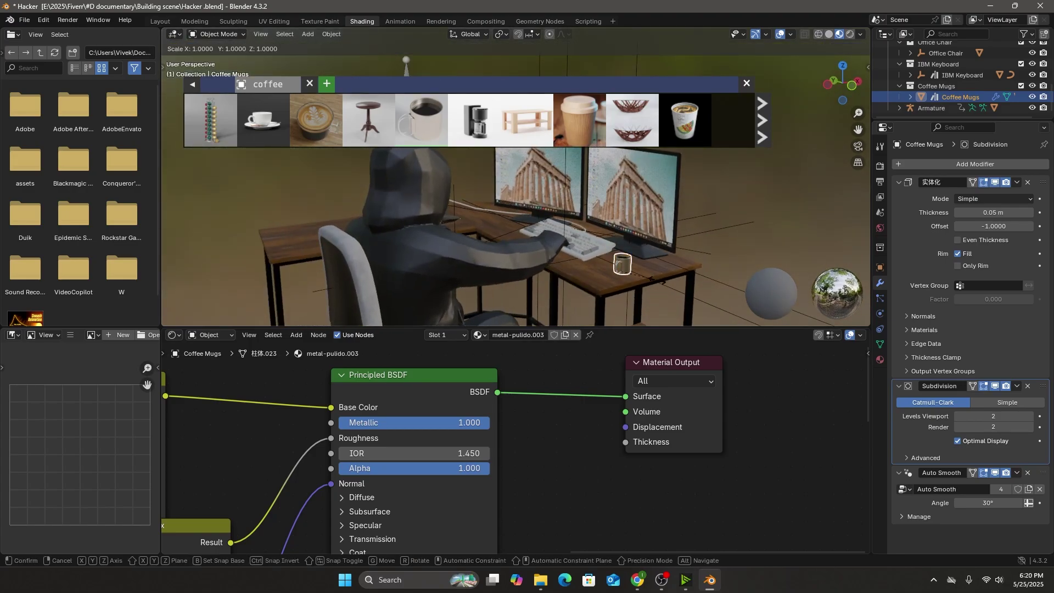
left_click(689, 275)
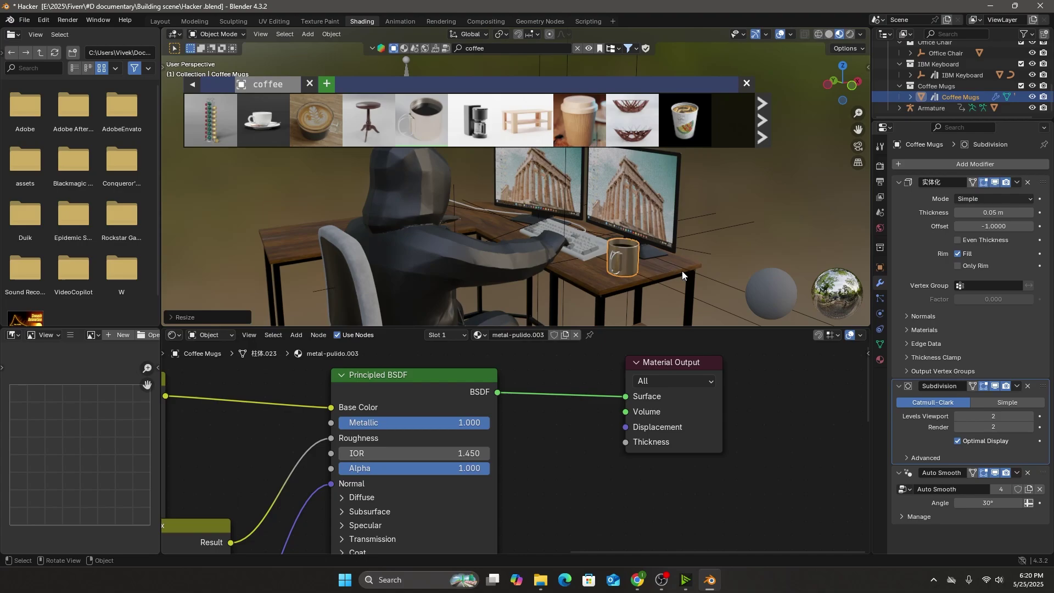
key("ctrl+z")
Scale the coffee mug up slightly on the desktop
key("s")
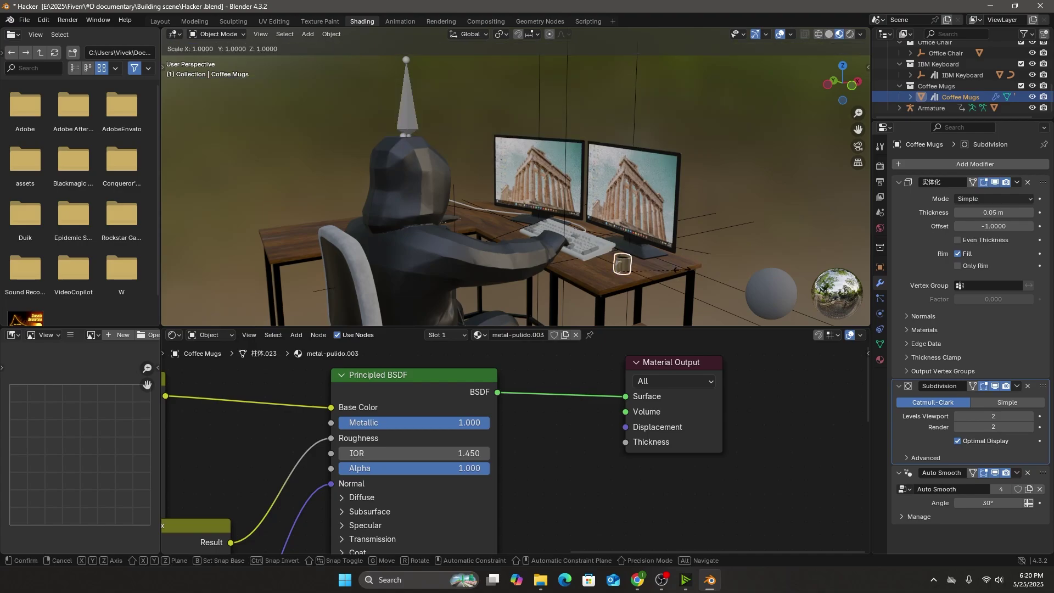
left_click(705, 244)
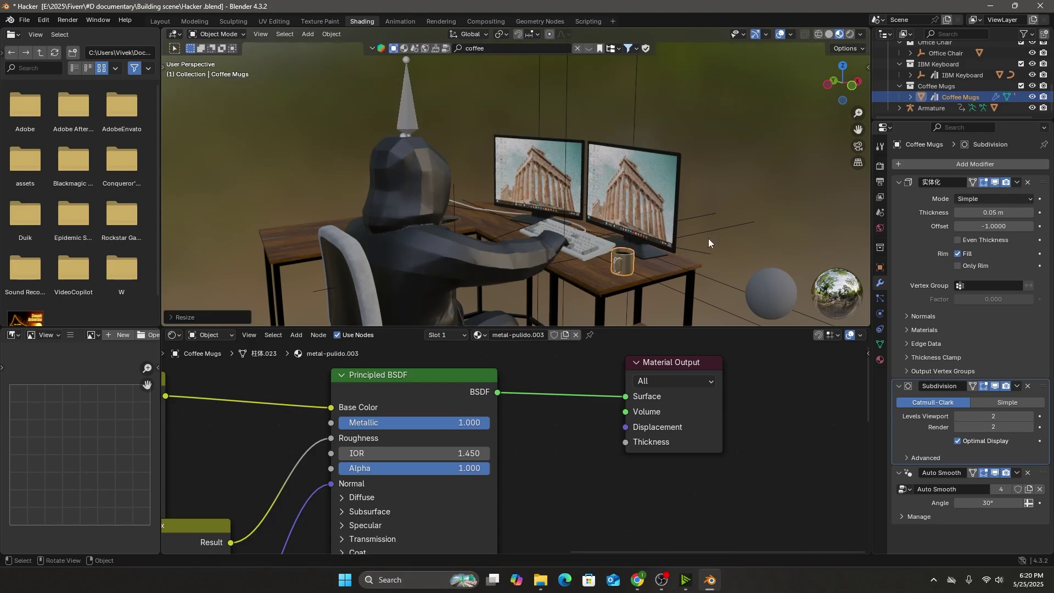
left_click(766, 119)
Rotate the character's armature about the global Z axis by about -8°
middle_click_drag(644, 257, 562, 235)
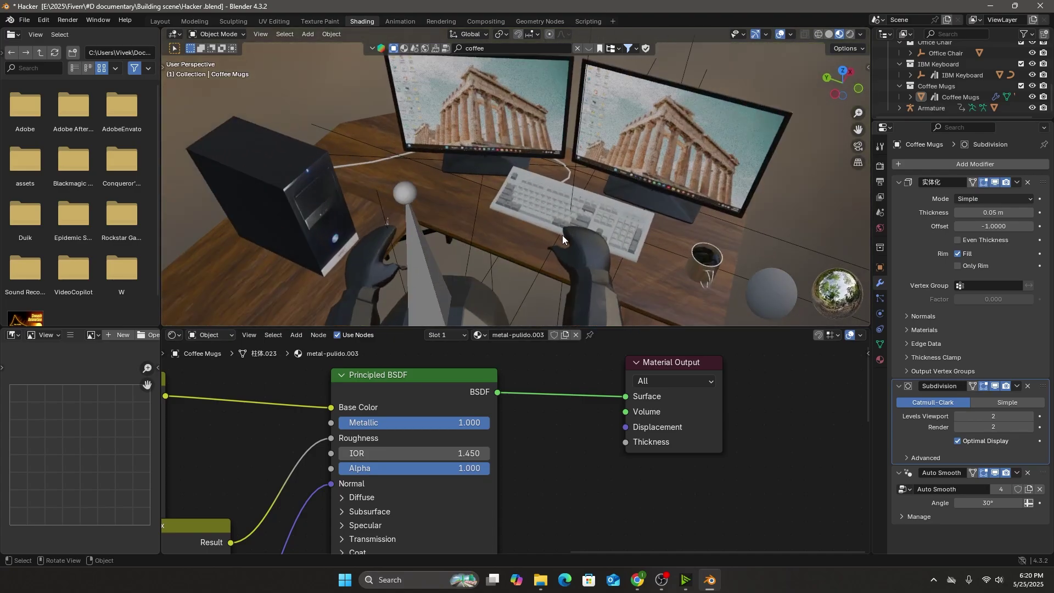
scroll(562, 236, "down", 6)
scroll(543, 252, "up", 1)
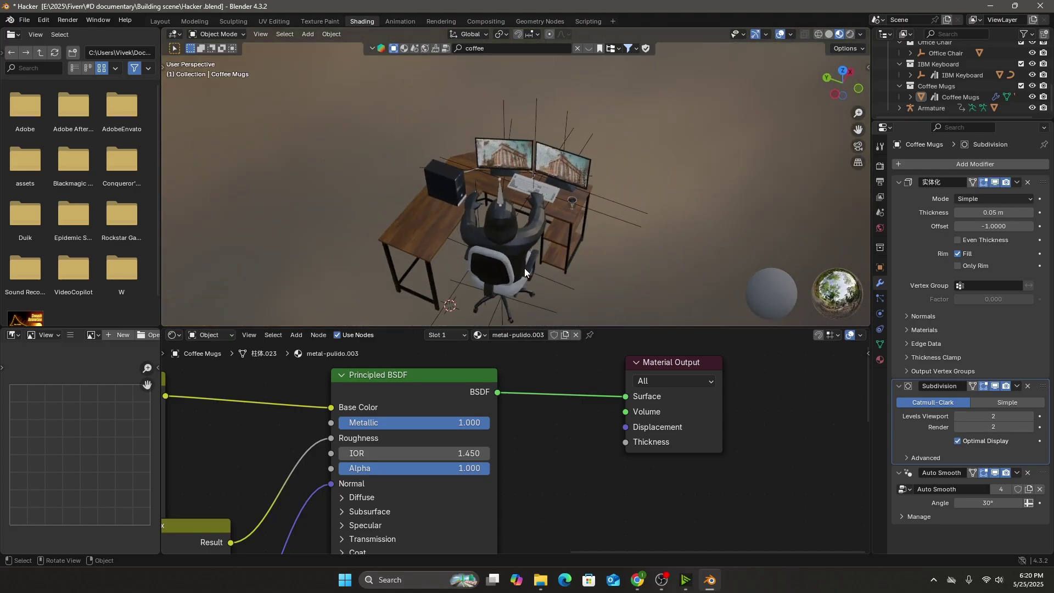
left_click(496, 199)
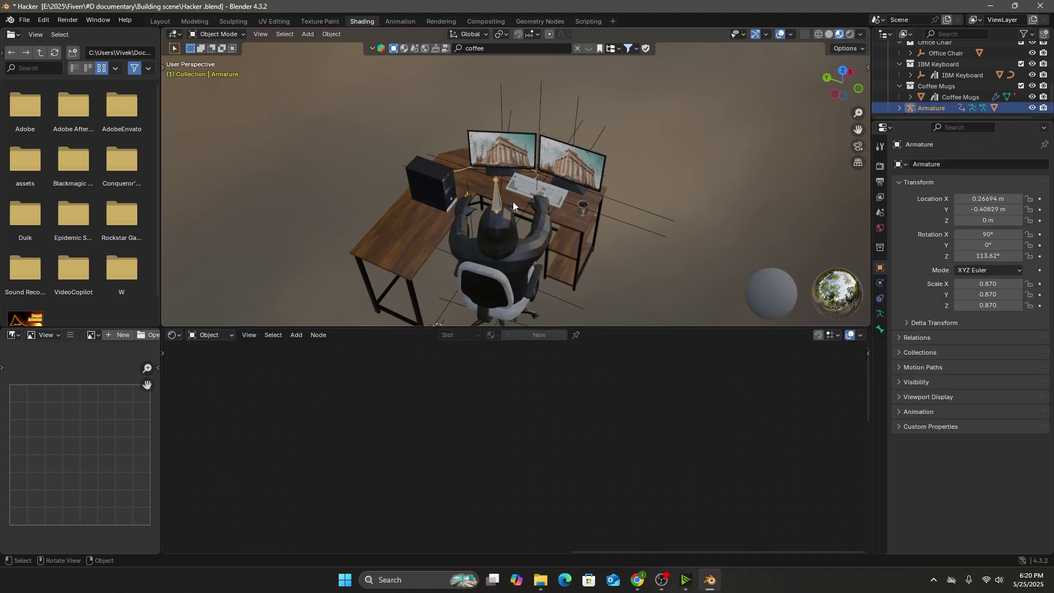
key("r")
key("z")
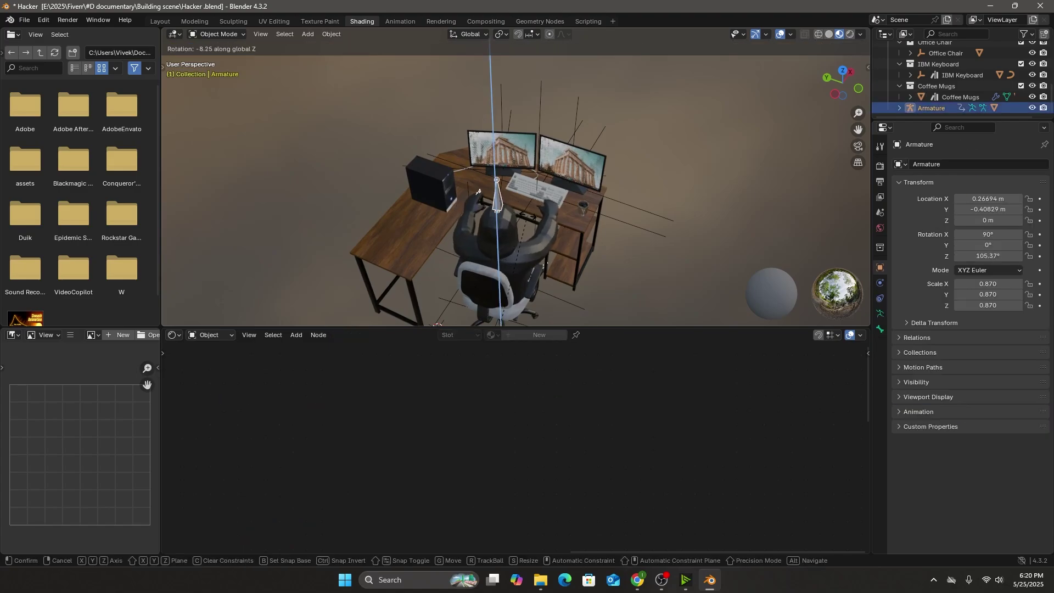
left_click(478, 203)
Move the keyboard along X and along Y so it sits in front of the character's hands
scroll(592, 205, "up", 5)
left_click(593, 205)
key("g")
key("x")
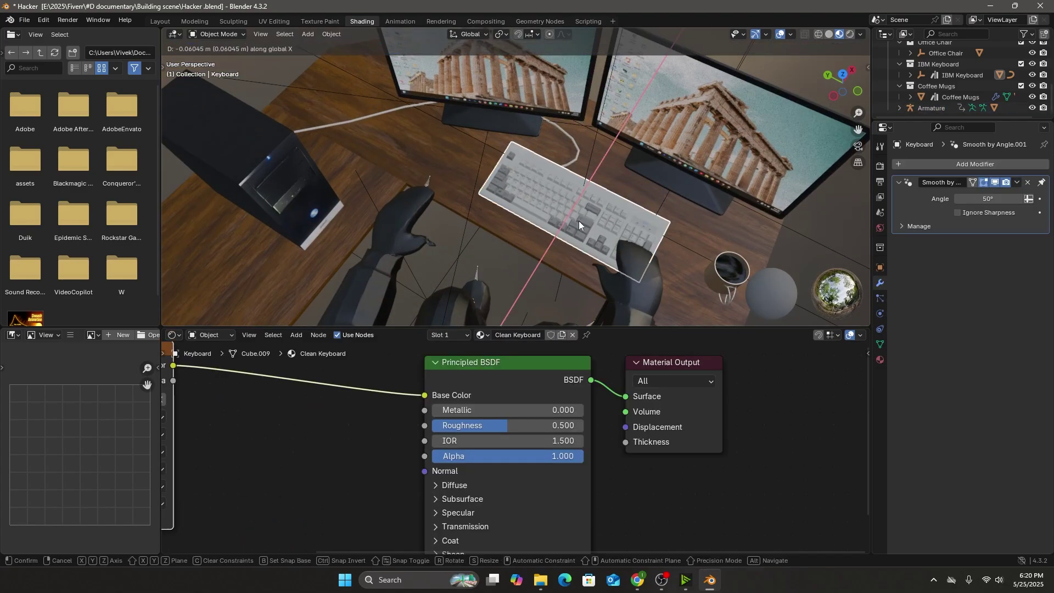
left_click(581, 226)
scroll(582, 226, "down", 4)
middle_click_drag(581, 226, 623, 222)
left_click(497, 197)
left_click(498, 197)
key("g")
key("y")
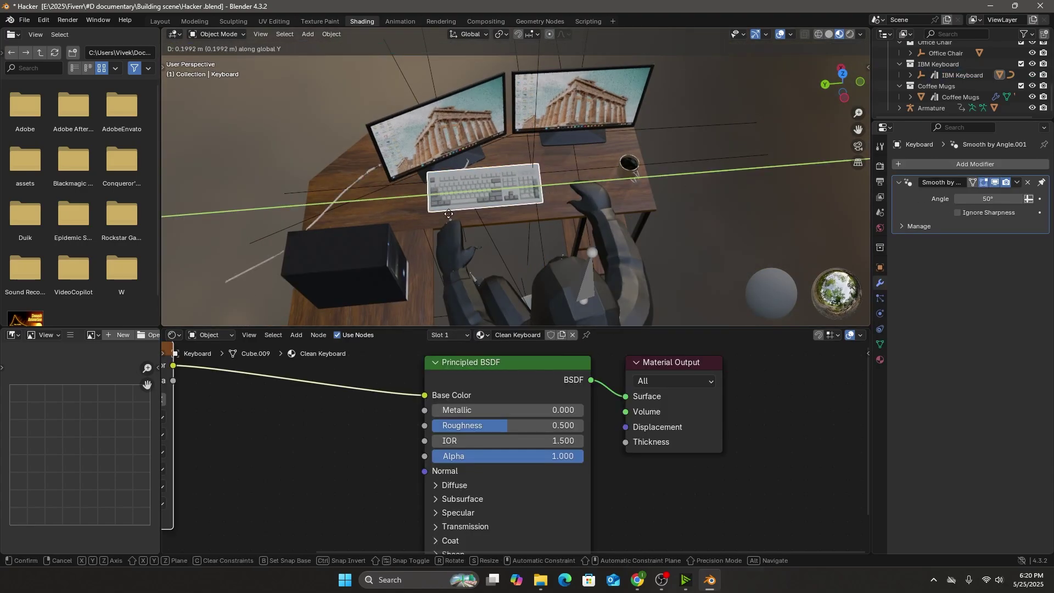
left_click(481, 196)
Edit the keyboard's cable curve and reposition its end control point at the computer case
left_click(274, 277)
key("Tab")
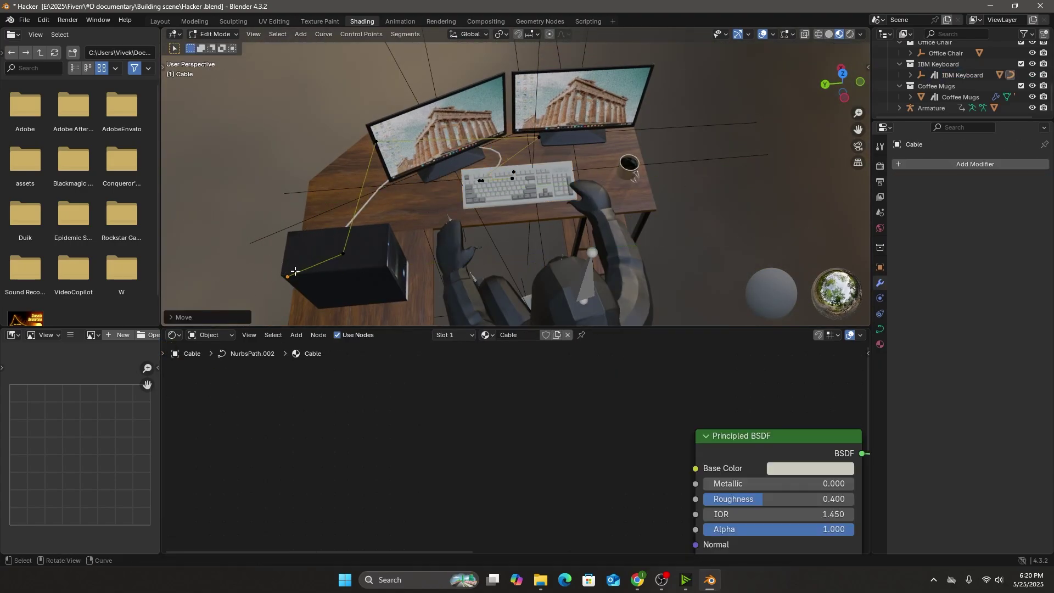
middle_click_drag(277, 274, 270, 130)
scroll(566, 284, "up", 2)
key("g")
left_click(269, 130)
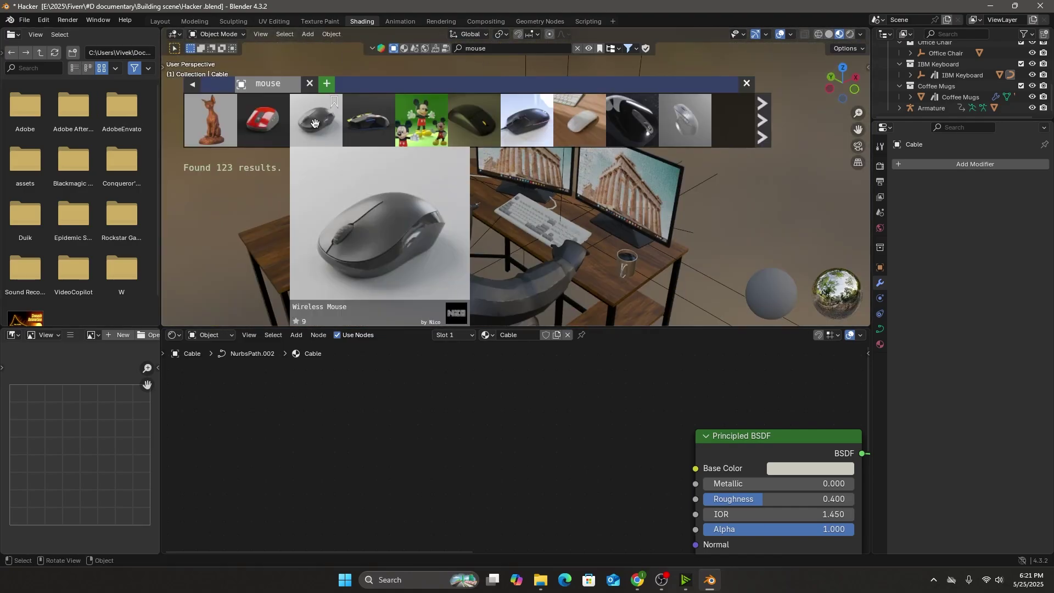
Add the Wireless Mouse model to the desktop between the keyboard and the coffee mug
left_click_drag(369, 111, 617, 275)
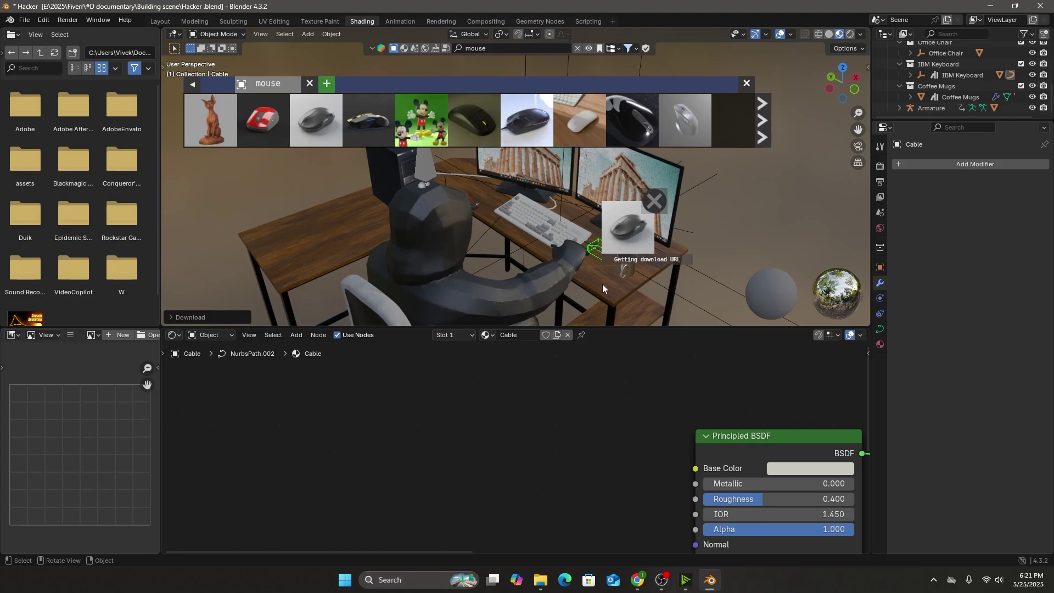
scroll(663, 278, "up", 3)
middle_click_drag(663, 279, 470, 254)
scroll(659, 274, "down", 3)
left_click(662, 288)
Rotate the wireless mouse about Z to about 87.7° and scale it to about 1.14
scroll(612, 286, "up", 4)
scroll(469, 255, "up", 4)
left_click(527, 203)
key("r")
key("z")
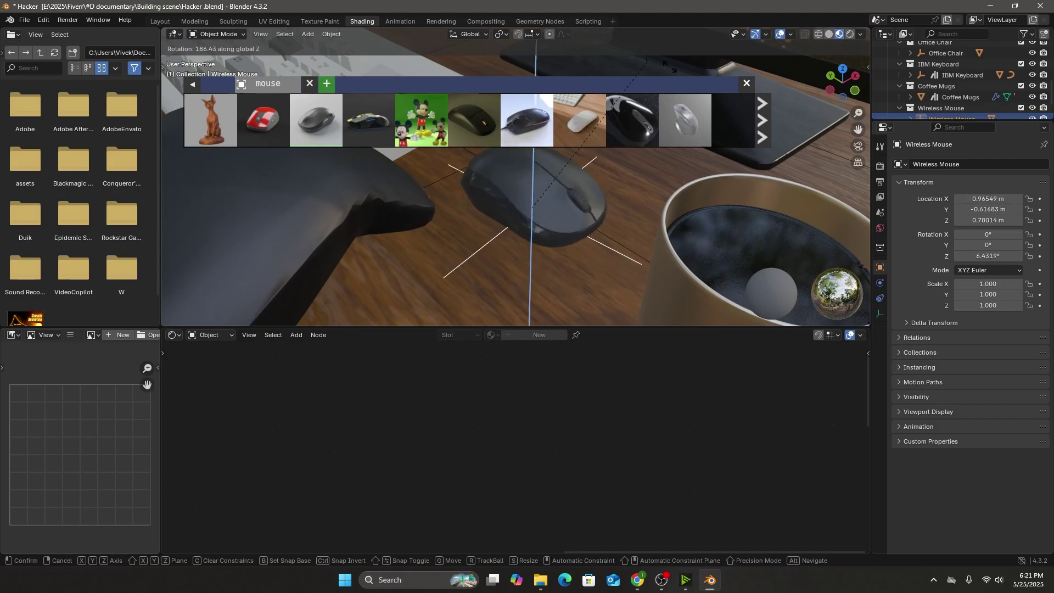
key("s")
left_click(433, 92)
Move the desk lamp along X to about 0.79 m and rotate it about Z to about 2.5°
scroll(566, 225, "down", 5)
middle_click_drag(565, 225, 221, 197)
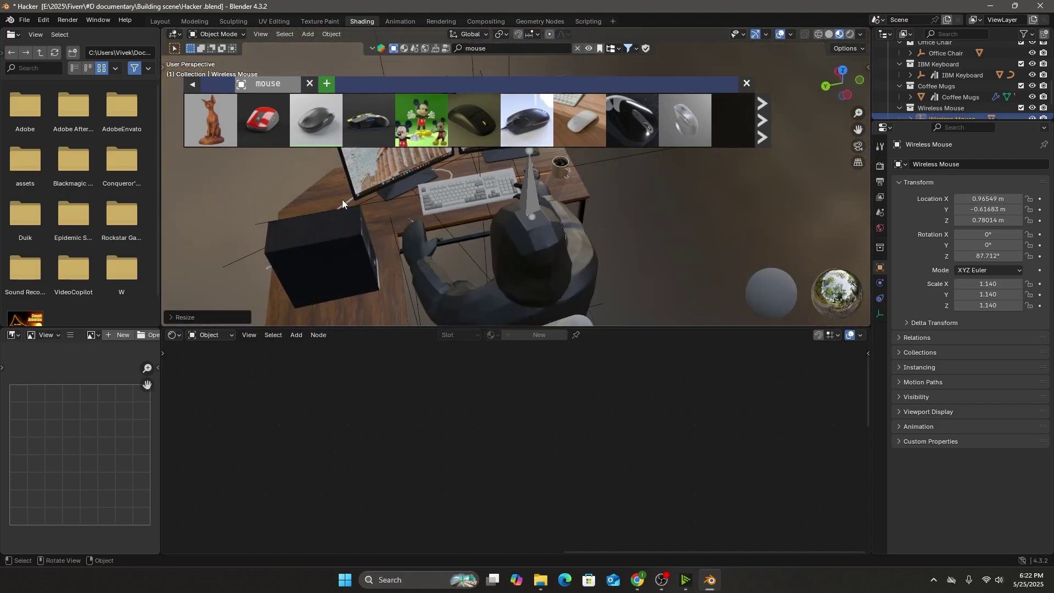
middle_click_drag(318, 208, 323, 199)
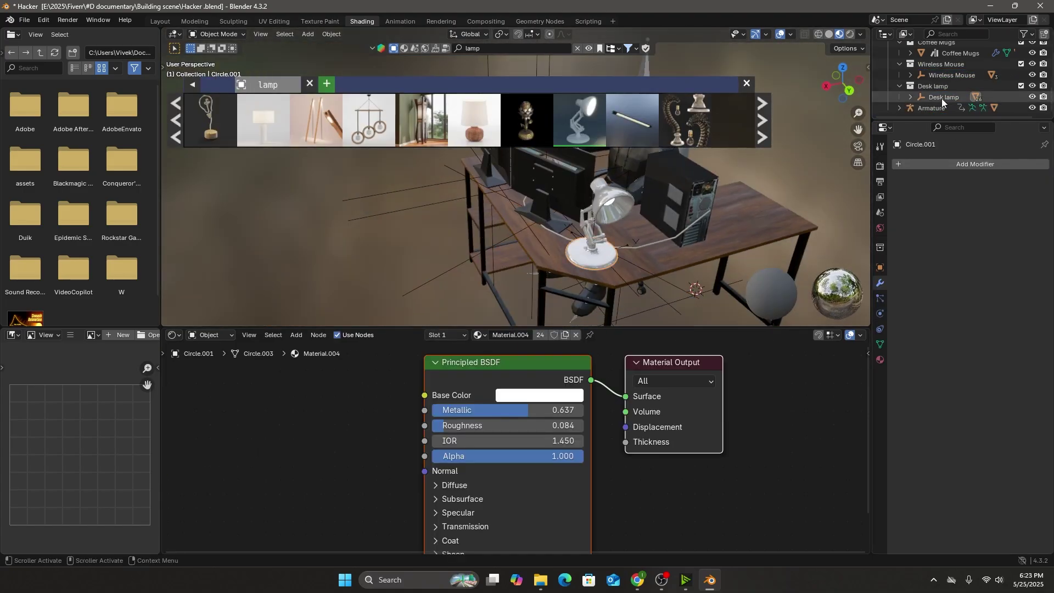
left_click(942, 97)
key("r")
left_click(614, 231)
middle_click_drag(615, 230, 355, 225)
key("g")
key("x")
left_click(642, 229)
key("r")
key("z")
left_click(401, 240)
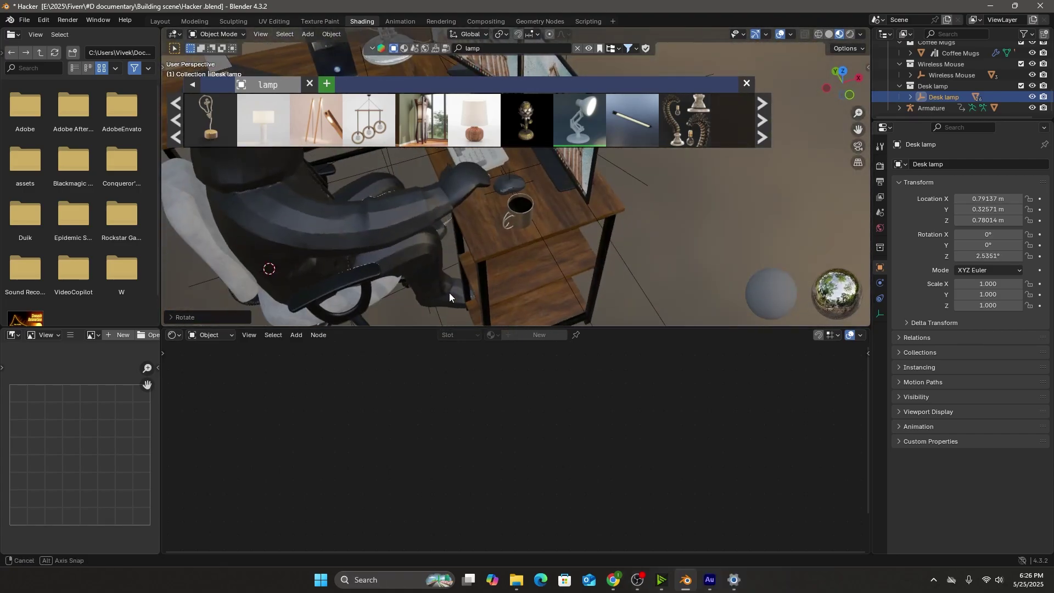
Search the asset library for "paper bundle" and browse through the models
middle_click_drag(449, 292, 423, 210)
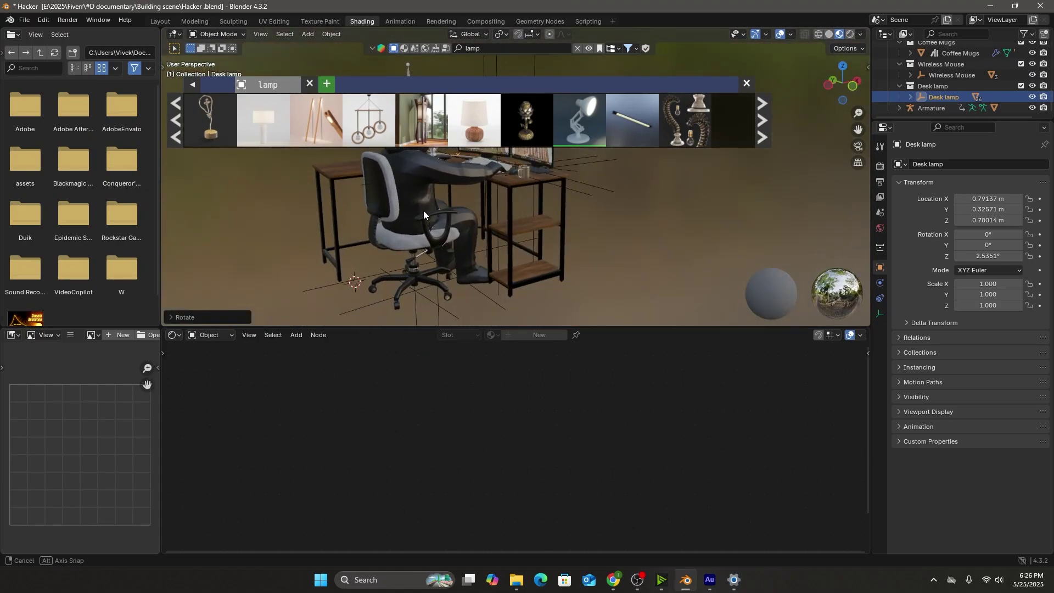
scroll(423, 210, "up", 3)
mouse_move(528, 215)
middle_mouse_down()
mouse_move(607, 271)
mouse_move(535, 205)
middle_mouse_up()
middle_click_drag(531, 255, 572, 251)
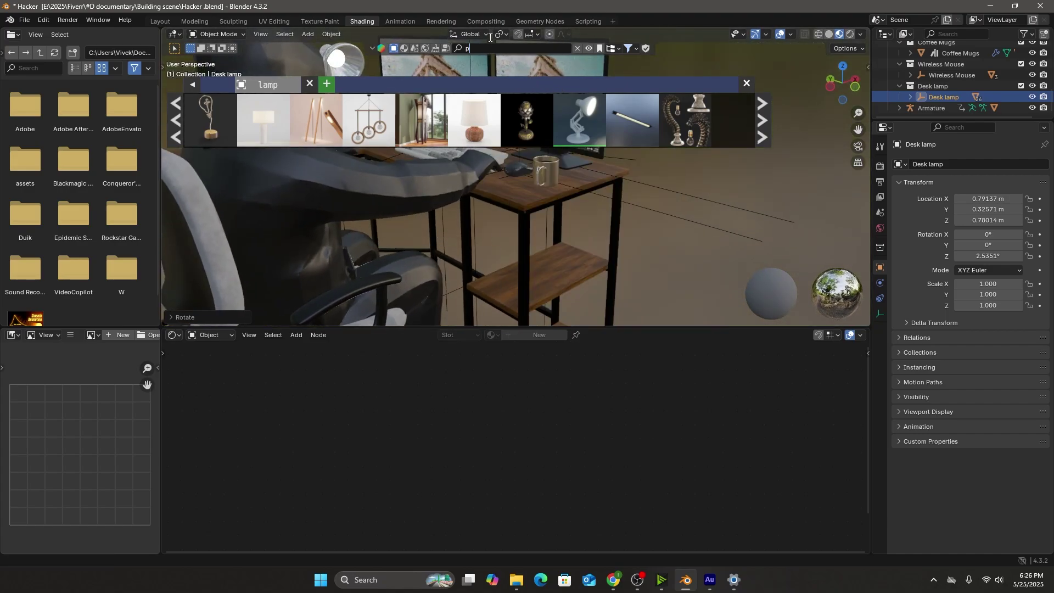
type("le")
key("Return")
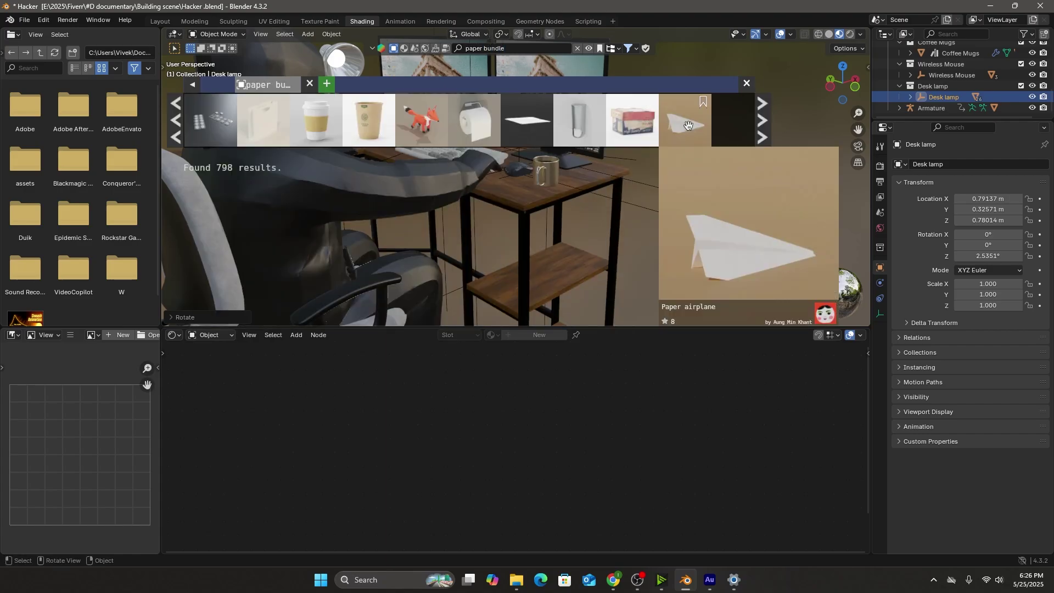
scroll(564, 121, "down", 5)
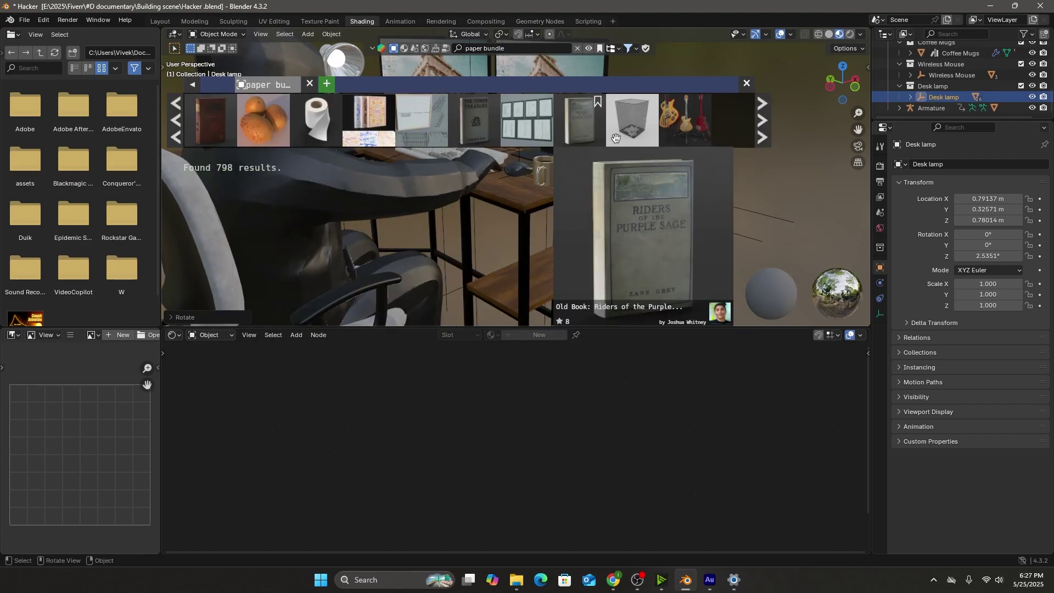
left_click_drag(564, 121, 554, 268)
scroll(670, 222, "down", 4)
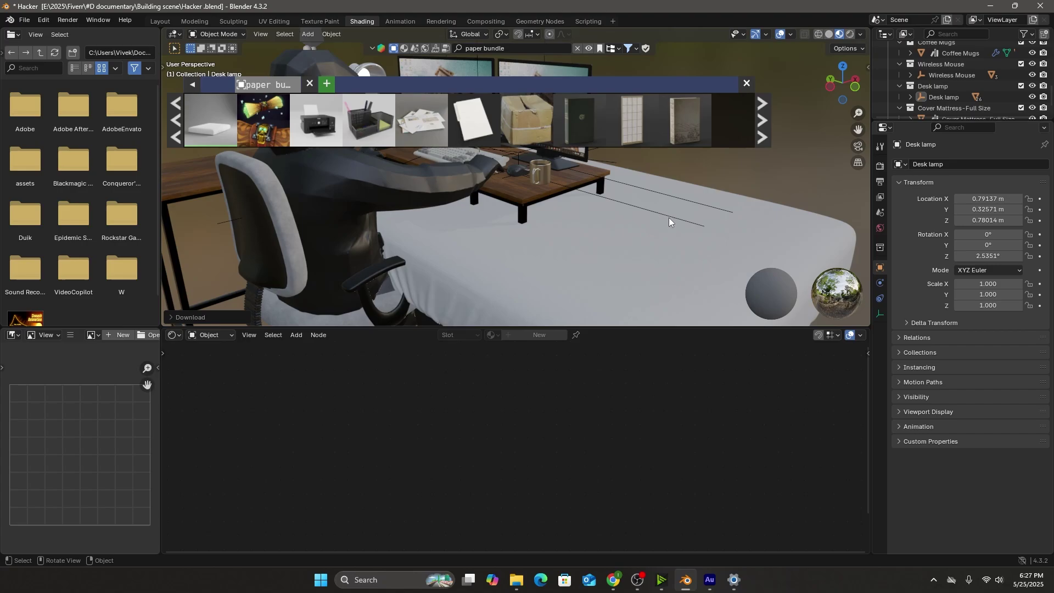
left_click(941, 89)
key("ctrl+z")
key("ctrl+z")
Add the Business letter papers and the pen organizer from the library to the desk's side wing
middle_click_drag(631, 214, 643, 245)
left_click(588, 48)
scroll(419, 138, "up", 1)
left_click_drag(524, 123, 347, 187)
left_click_drag(483, 129, 315, 192)
left_click_drag(629, 128, 662, 159)
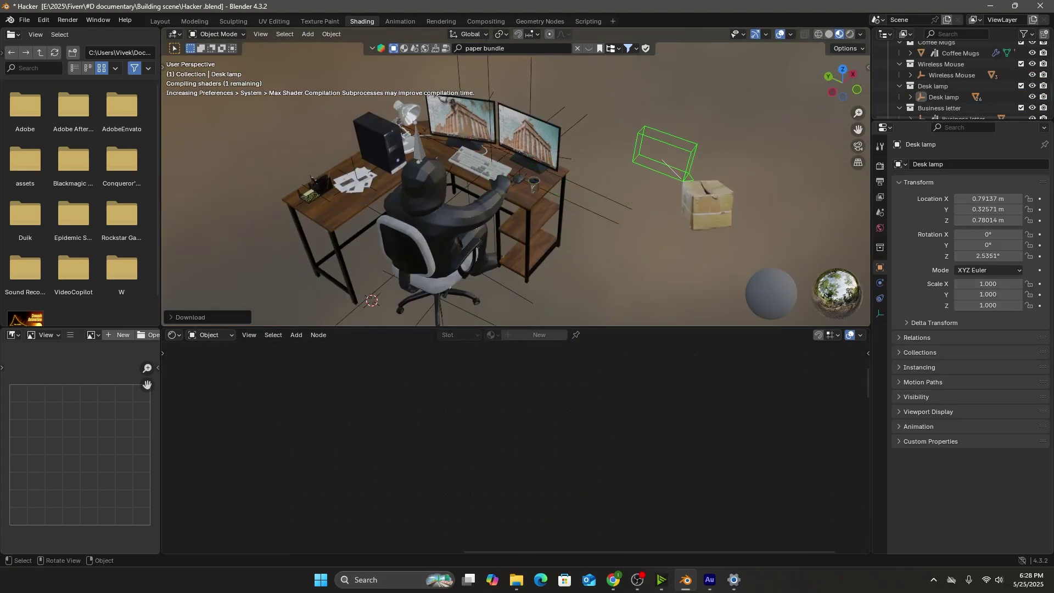
right_click(662, 159)
Search the asset library for "UPS" and browse through the models
left_click(510, 48)
type("ups")
key("Return")
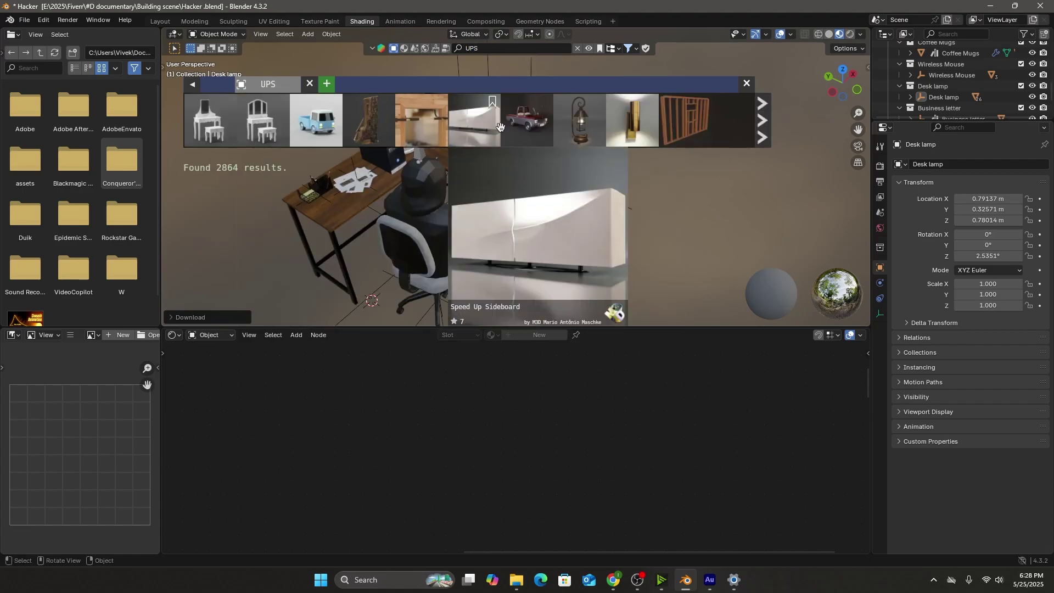
scroll(599, 127, "down", 5)
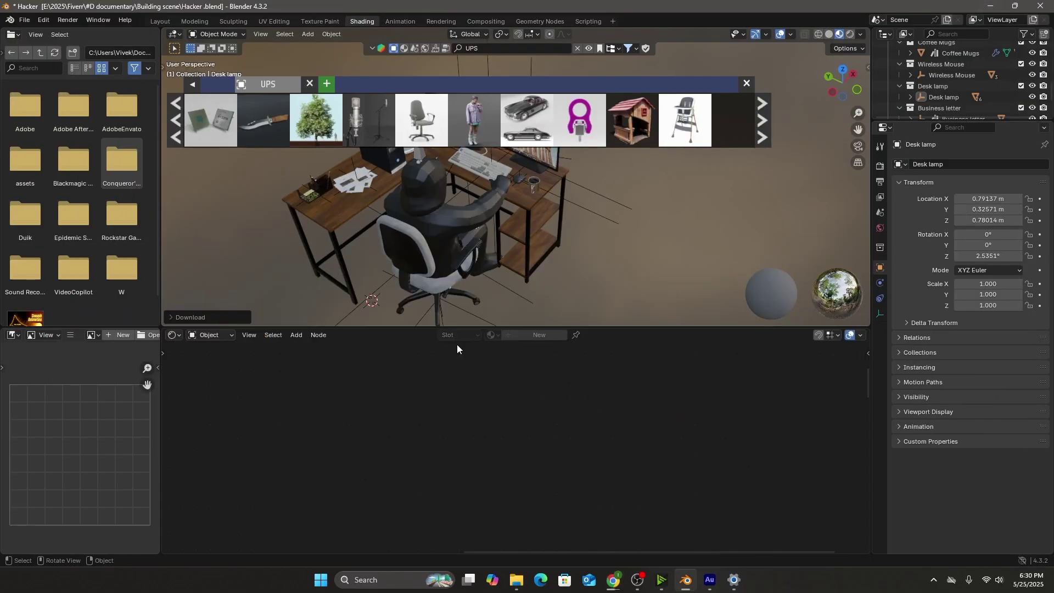
Add a camera to the scene at the 3D cursor
scroll(440, 266, "down", 3)
middle_click_drag(440, 266, 475, 209)
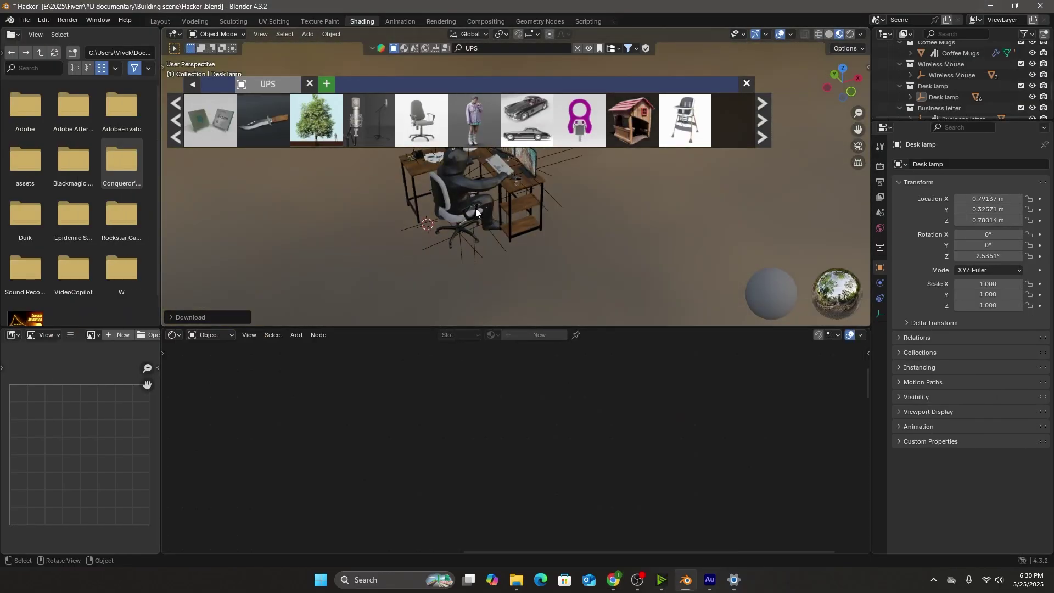
mouse_move(537, 183)
middle_mouse_down()
mouse_move(535, 193)
mouse_move(543, 173)
middle_mouse_up()
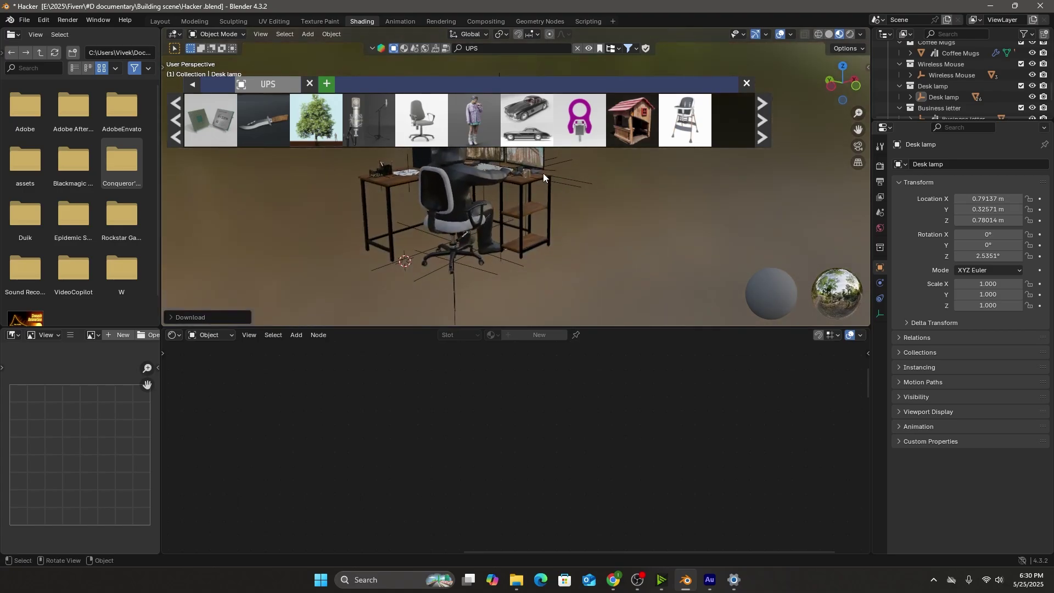
scroll(454, 183, "up", 2)
middle_click_drag(445, 207, 495, 228)
scroll(599, 252, "down", 2)
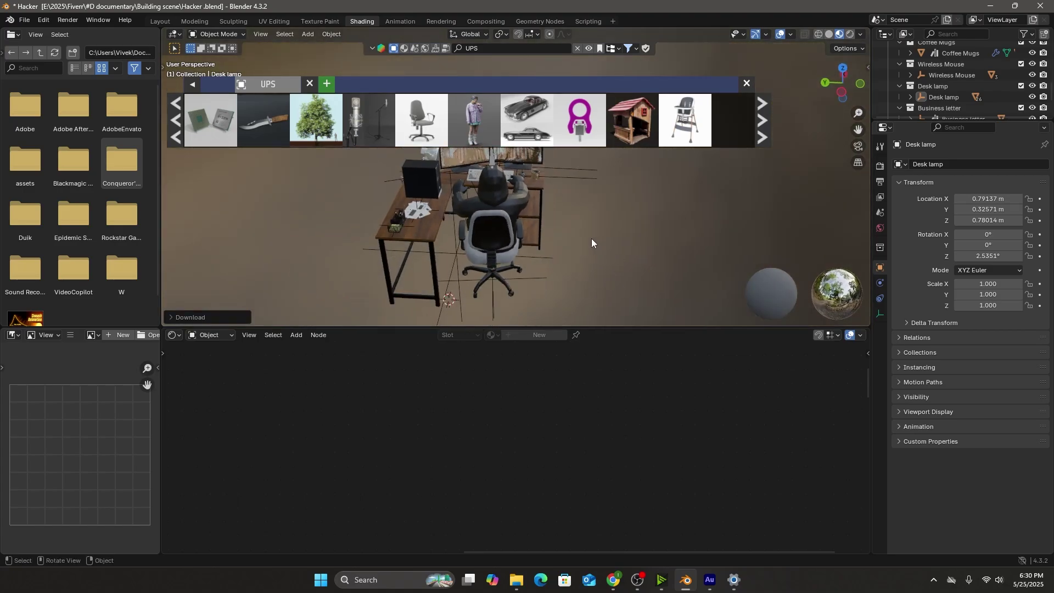
key("shift+a")
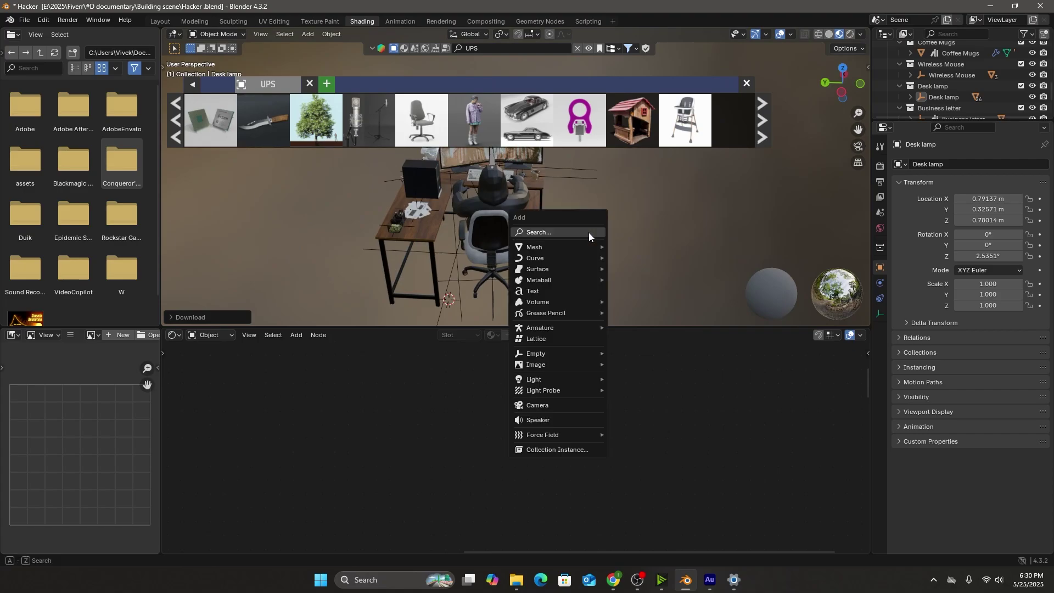
left_click(536, 405)
Switch to the Layout workspace and split the 3D viewport vertically into two side-by-side views
left_click(159, 21)
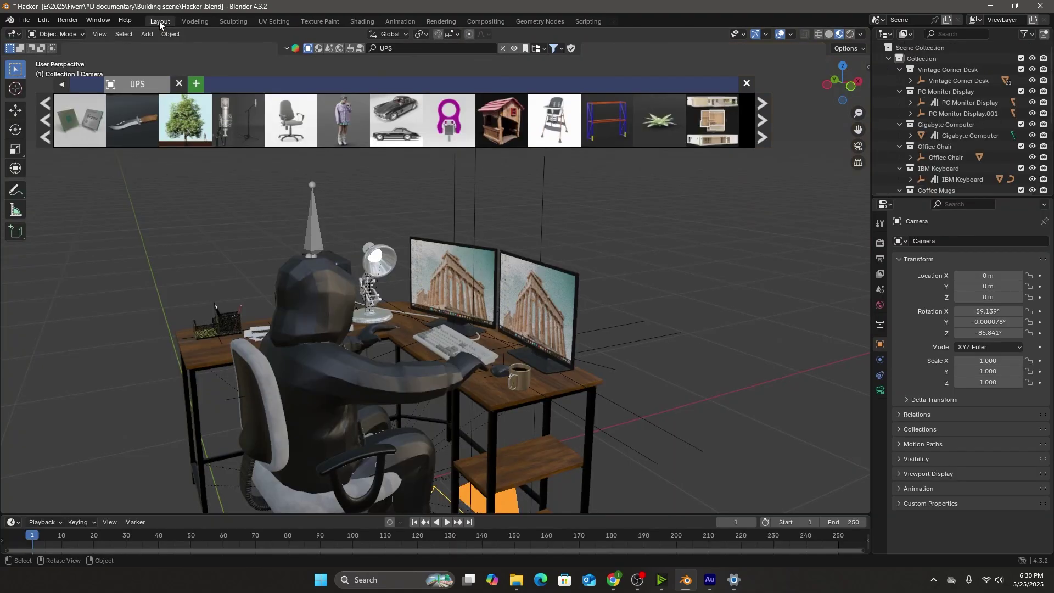
scroll(400, 296, "down", 4)
middle_click_drag(400, 296, 467, 345)
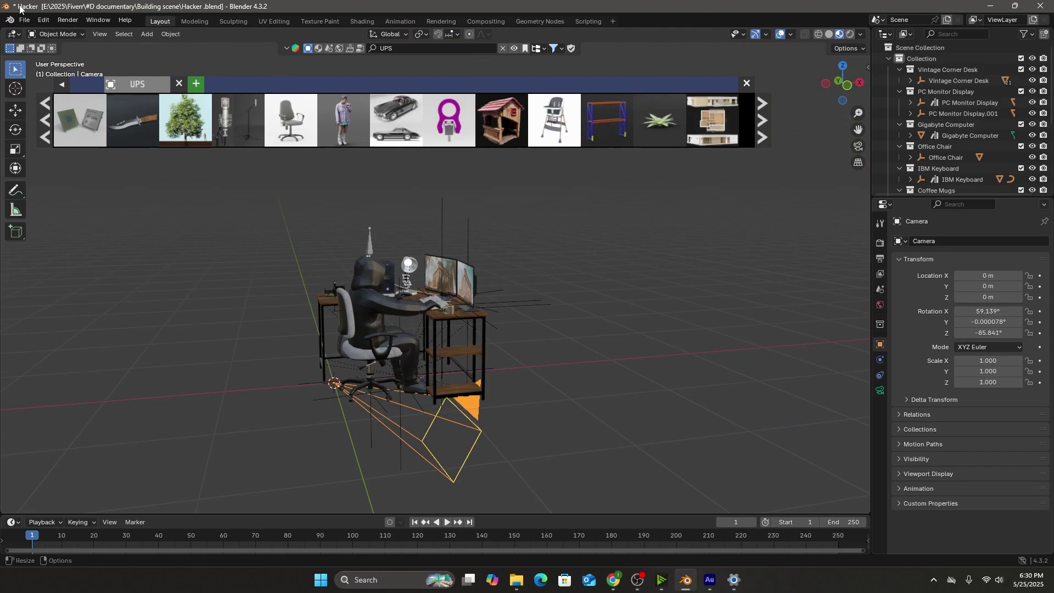
left_click_drag(3, 27, 307, 54)
scroll(142, 236, "down", 5)
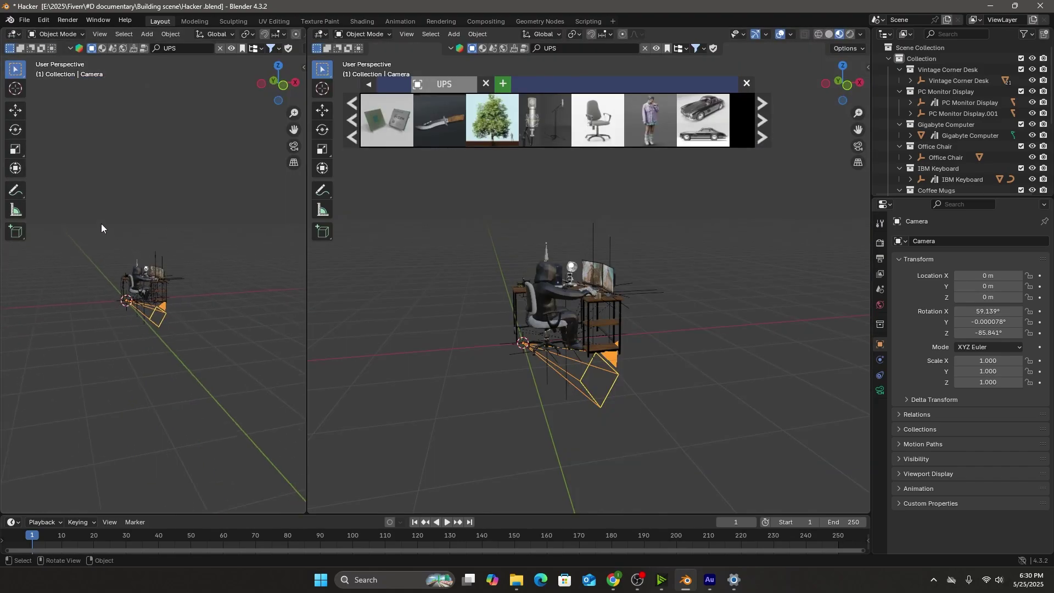
Look through the camera in the smaller viewport and set the camera's passepartout opacity to 1.000
key("KP_0")
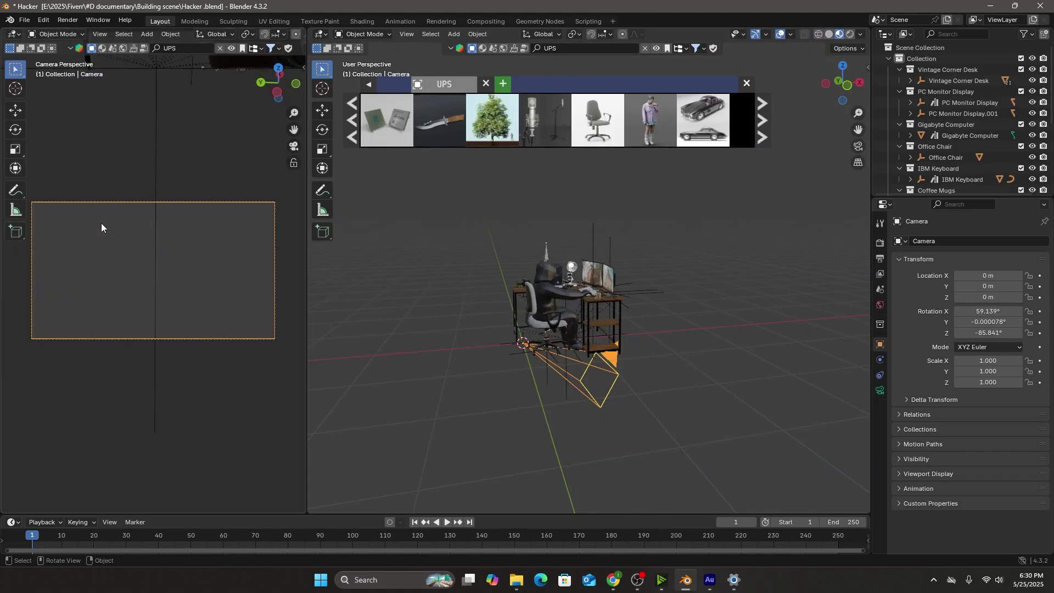
left_click(880, 391)
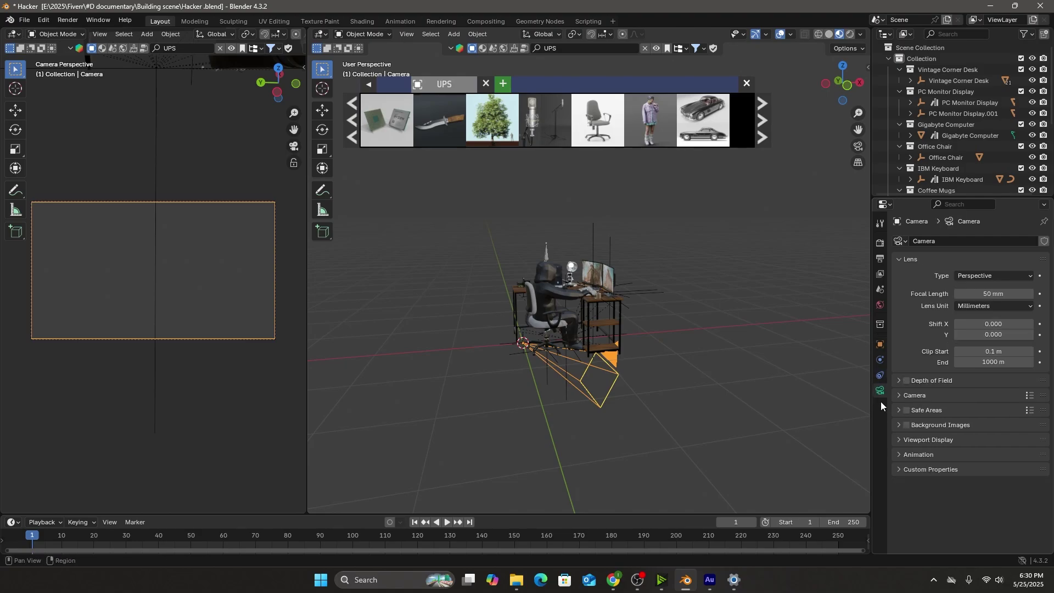
left_click(897, 439)
scroll(922, 452, "down", 1)
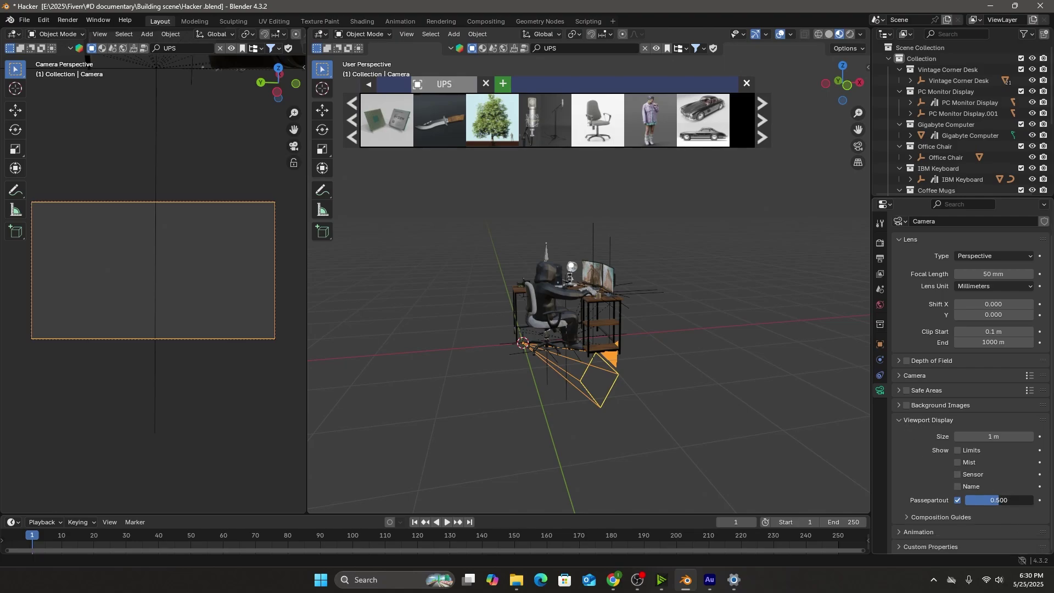
left_click_drag(1003, 500, 1032, 499)
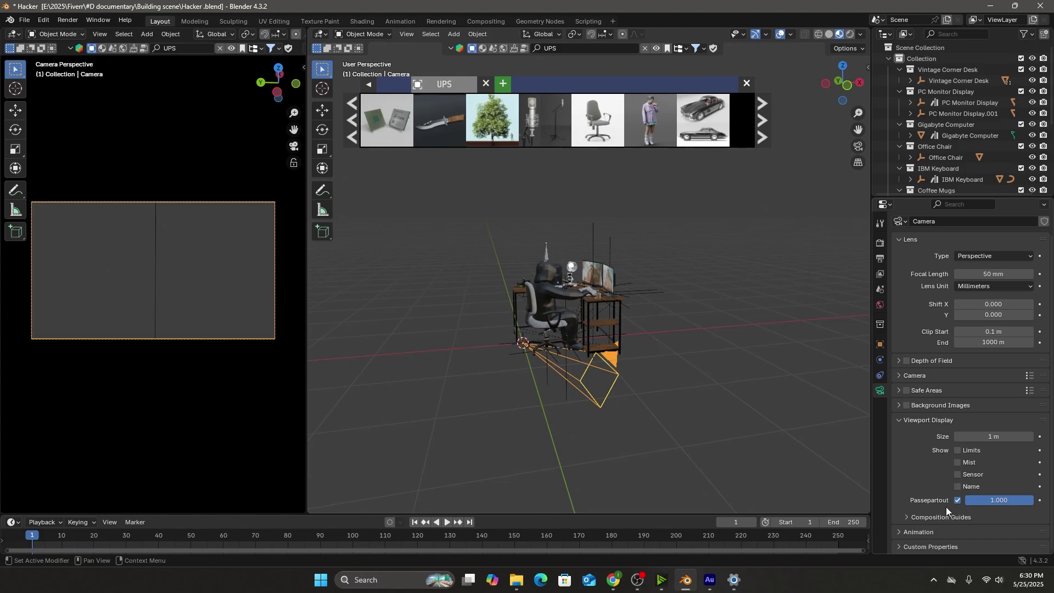
Raise the camera along the global Z axis from the floor to above the desk
left_click(614, 376)
middle_click_drag(595, 353, 603, 372)
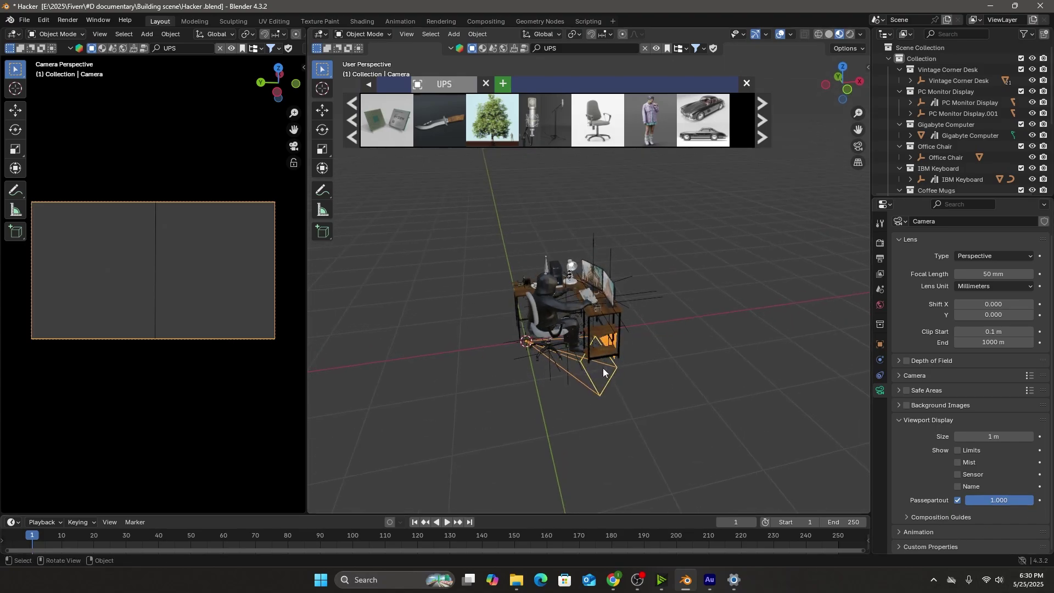
key("g")
key("z")
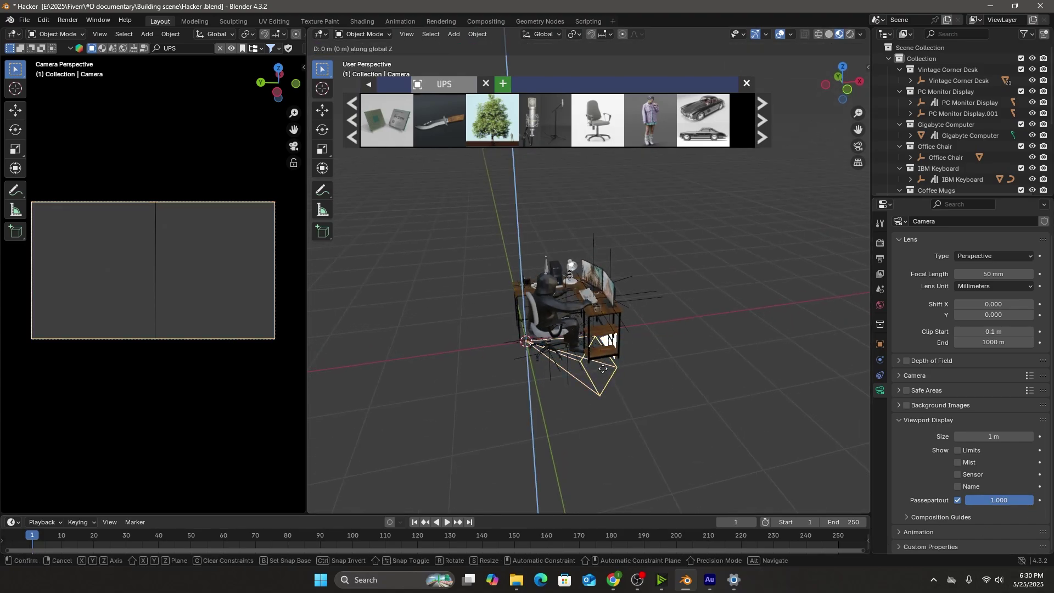
left_click(604, 292)
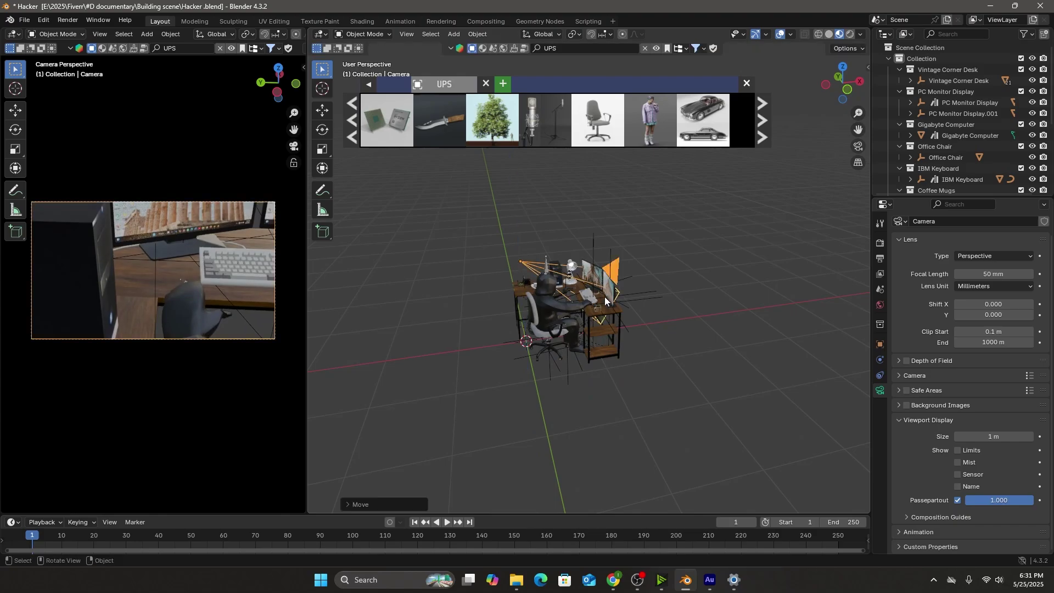
Move the camera back about 1.04 m along the negative global X axis, behind the seated figure
key("g")
key("y")
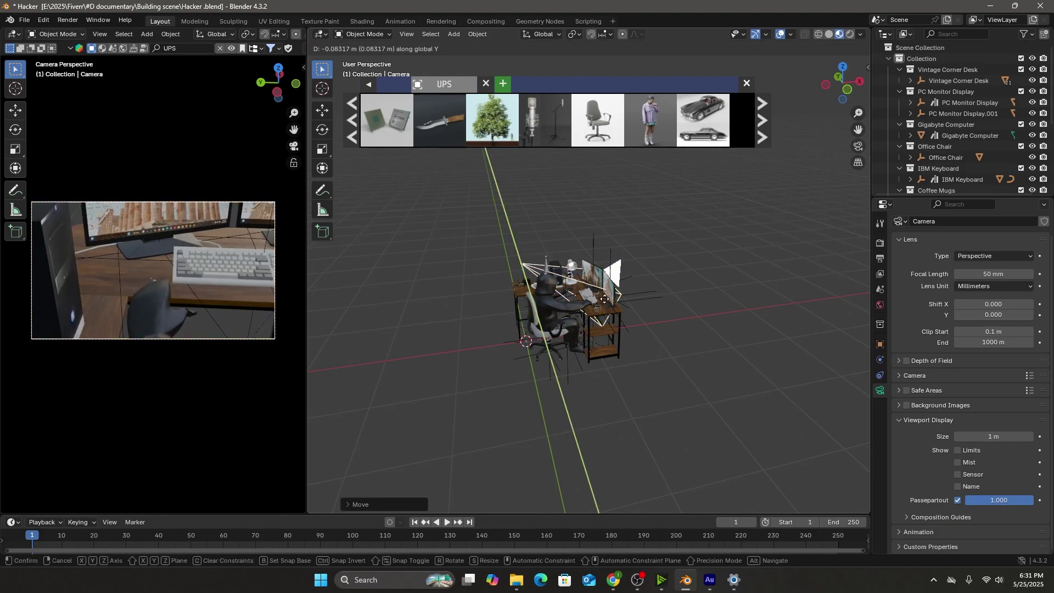
key("x")
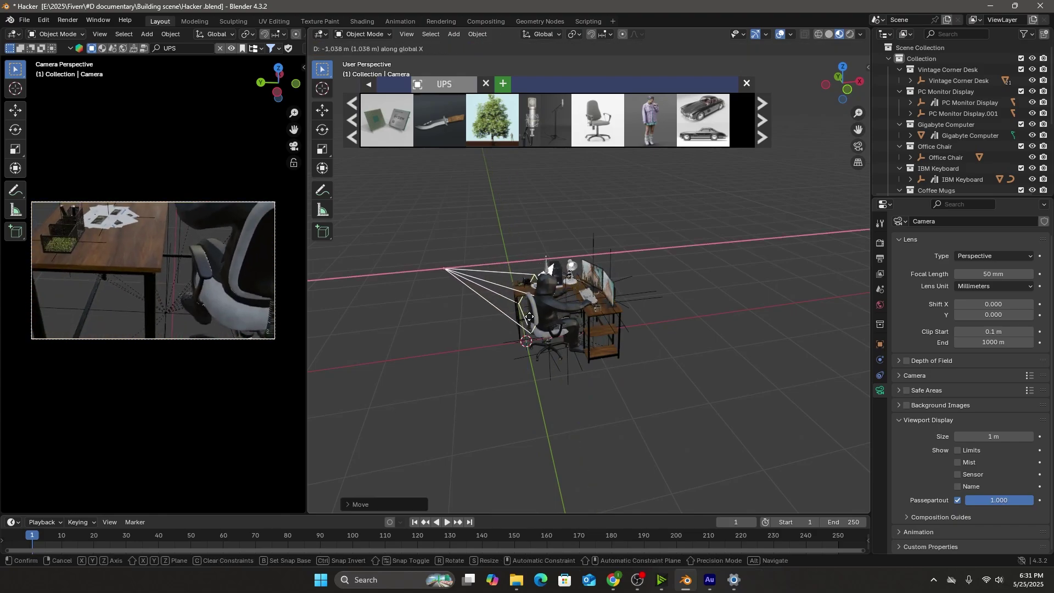
left_click(577, 305)
middle_click_drag(578, 303, 587, 281)
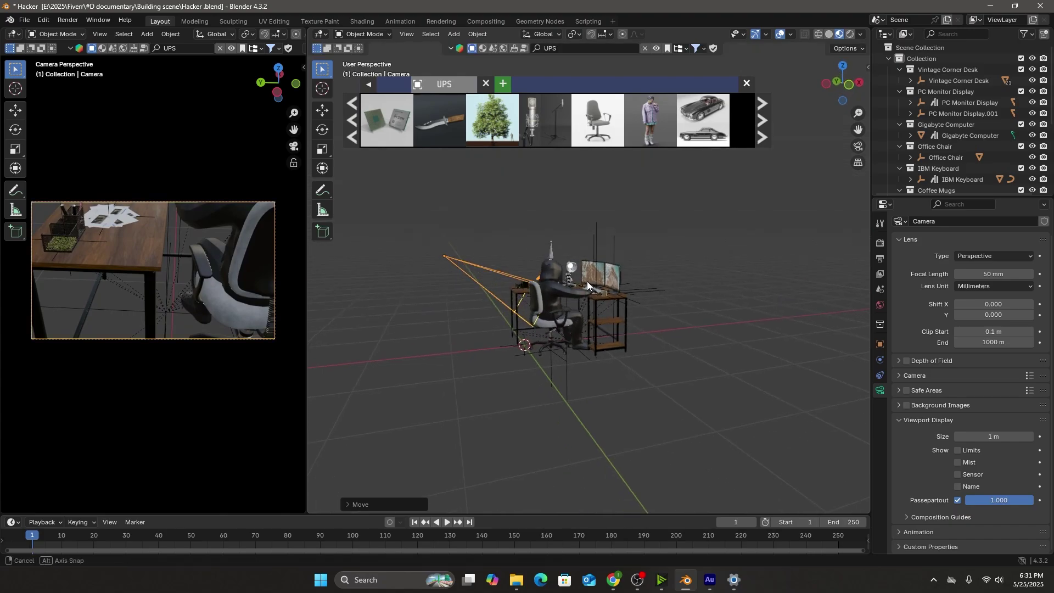
Tilt the camera up around the global Y axis until roughly level, and lower it along Z to just above the desktop
key("r")
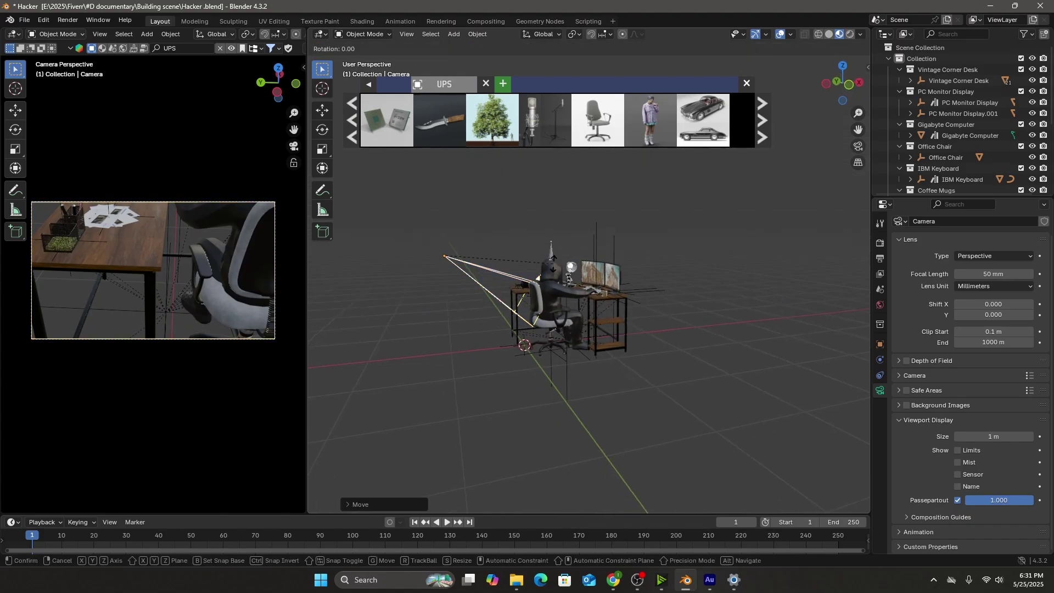
key("y")
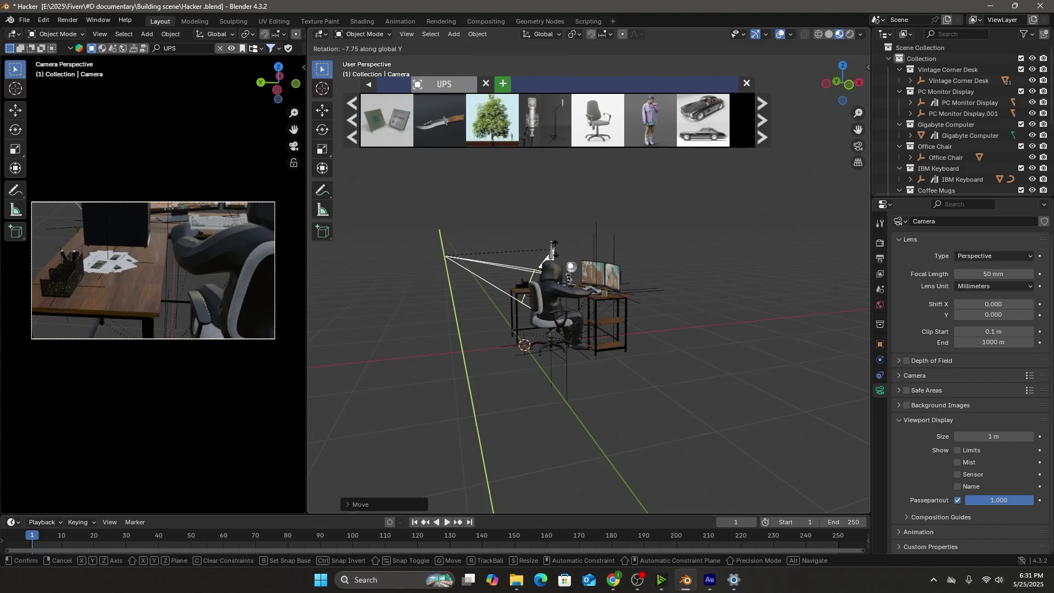
left_click(561, 196)
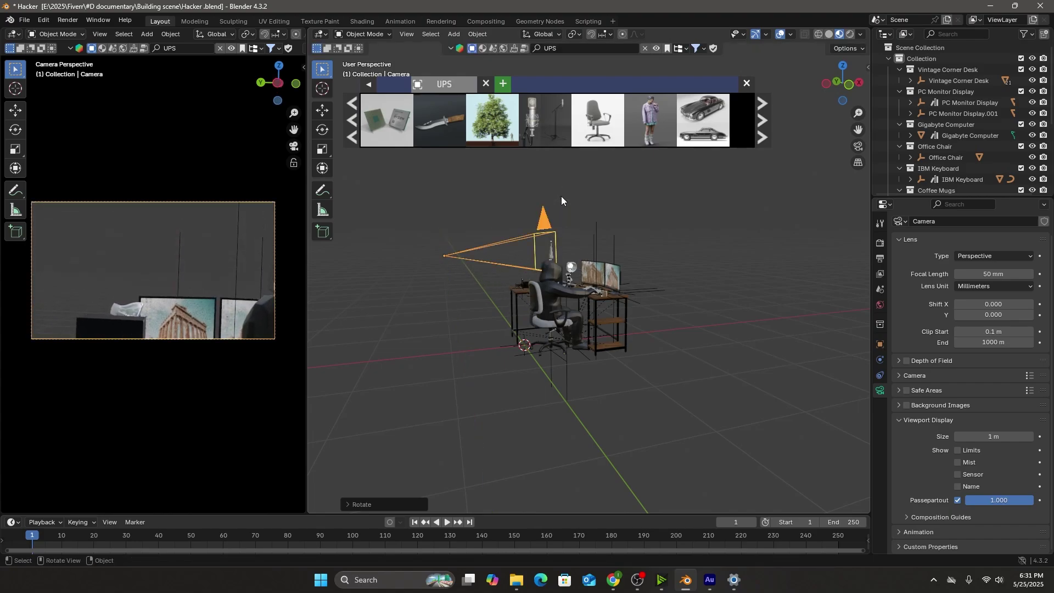
key("g")
key("z")
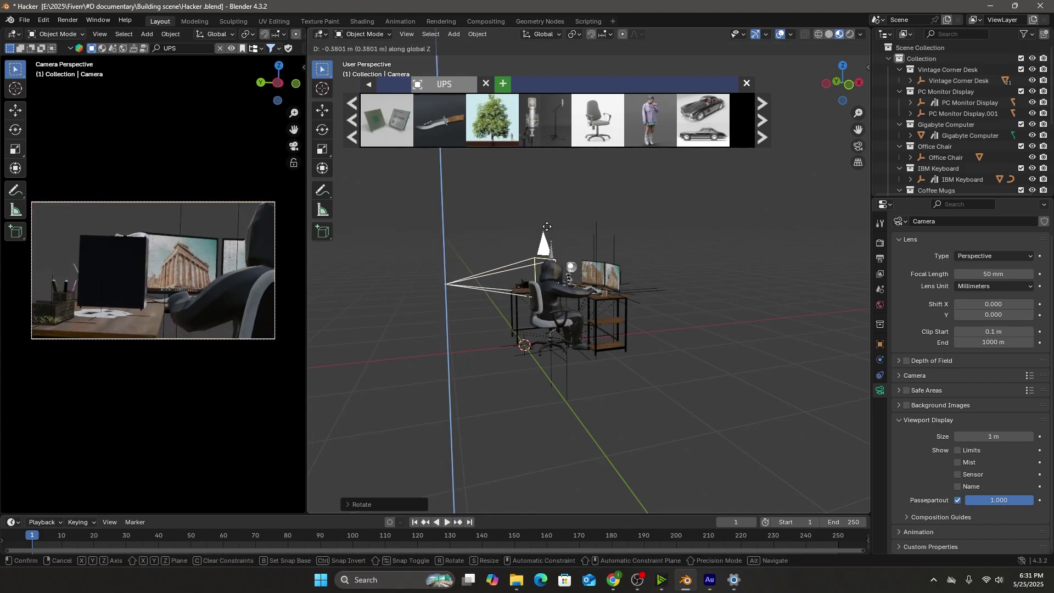
left_click(547, 232)
Shift the camera along negative global Y past the chair, and turn it around Z toward the figure's back
key("g")
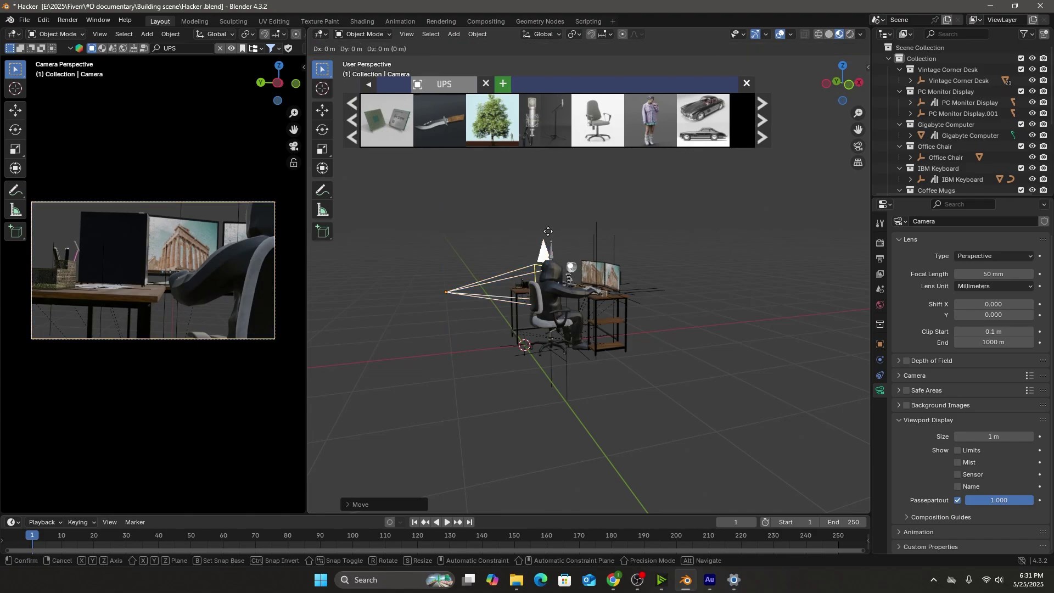
key("y")
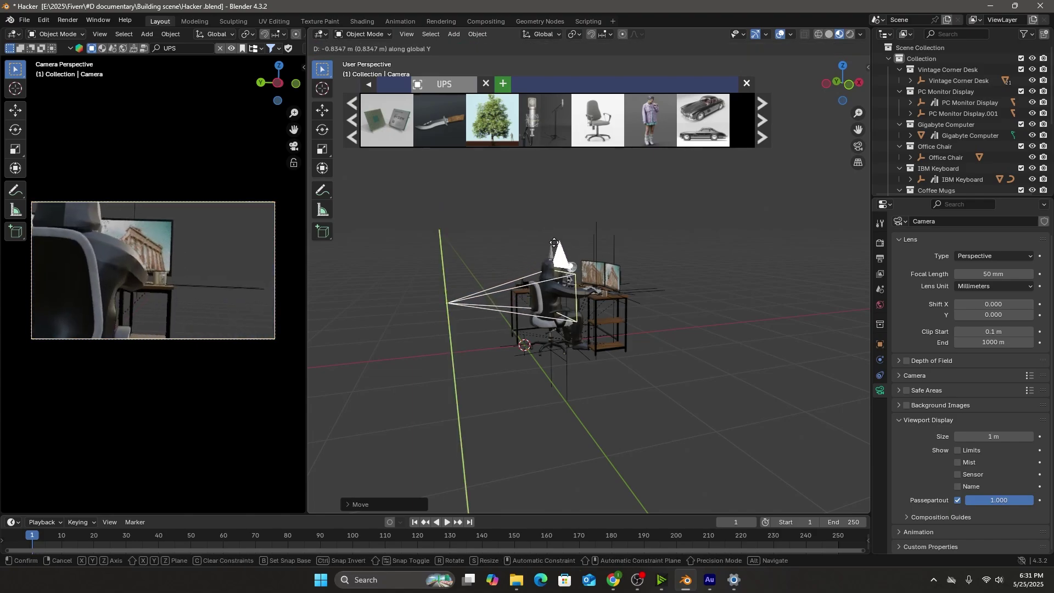
left_click(575, 242)
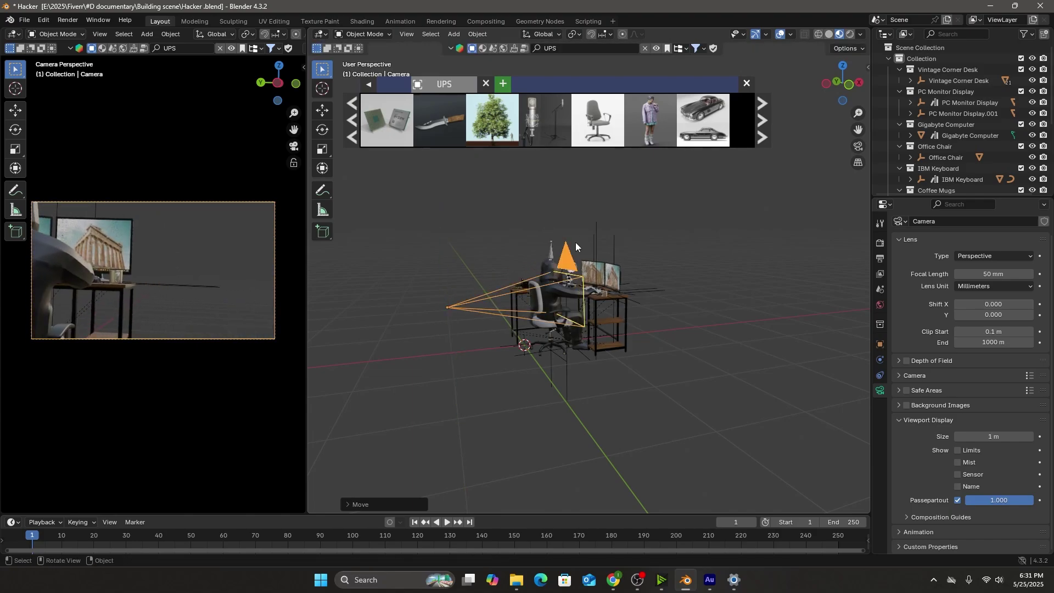
key("r")
key("z")
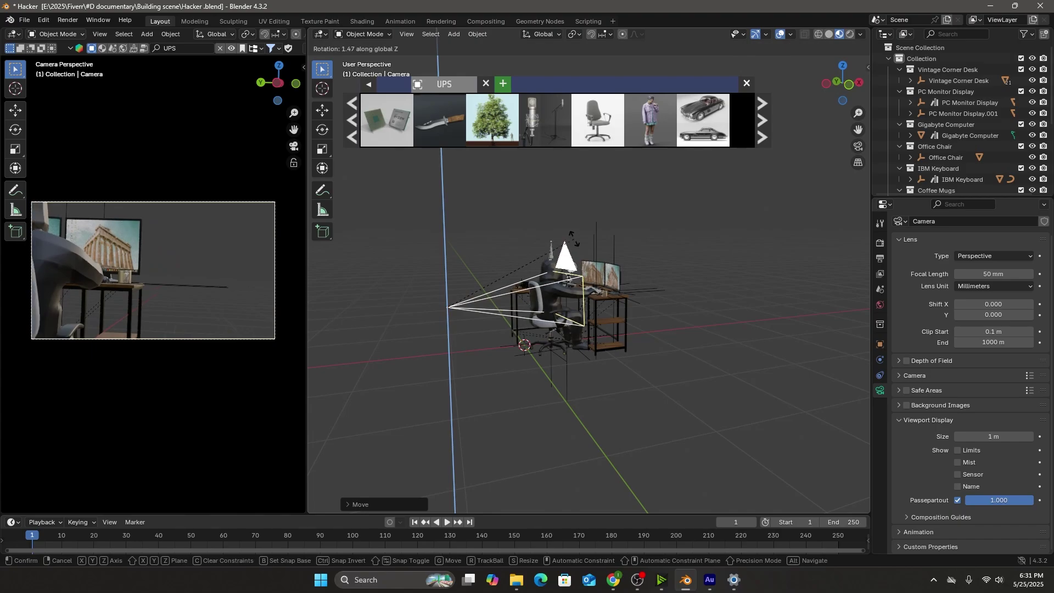
left_click(480, 241)
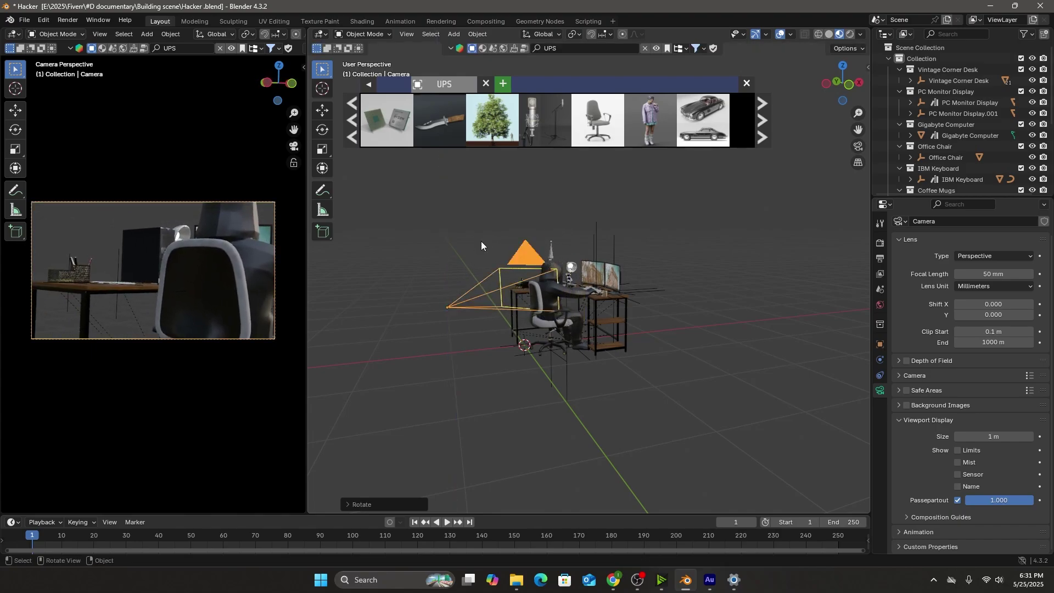
Move the camera forward along global X close behind the chair, and raise it along Z to the figure's head height
key("g")
key("x")
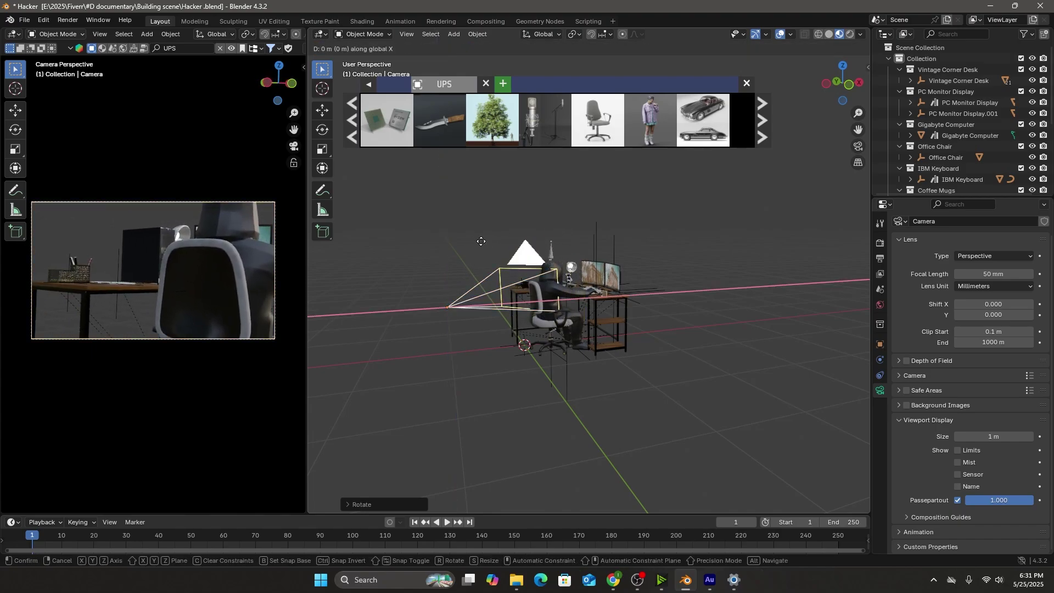
left_click(539, 268)
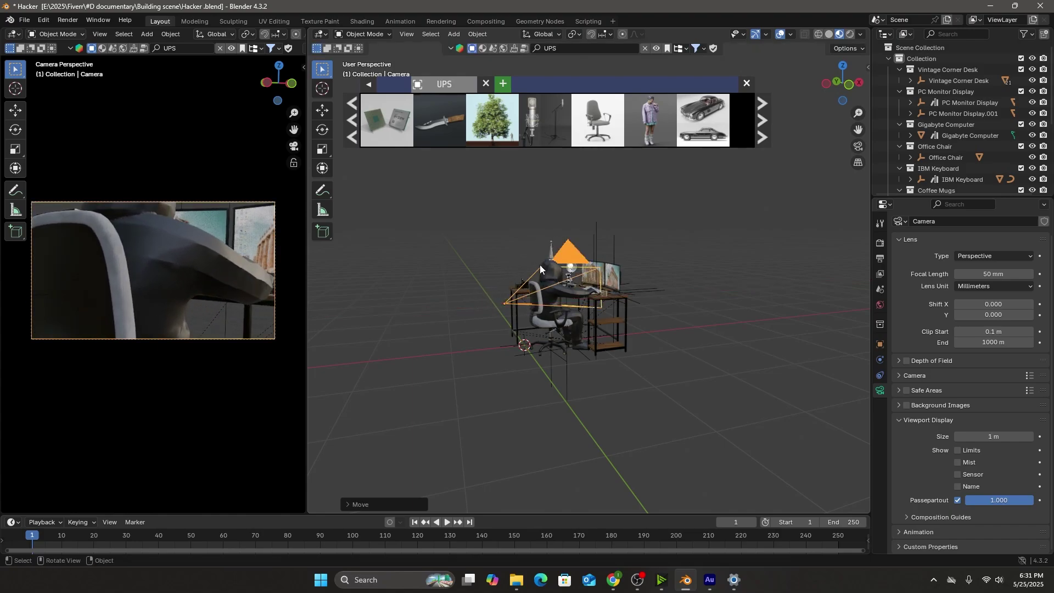
key("g")
key("z")
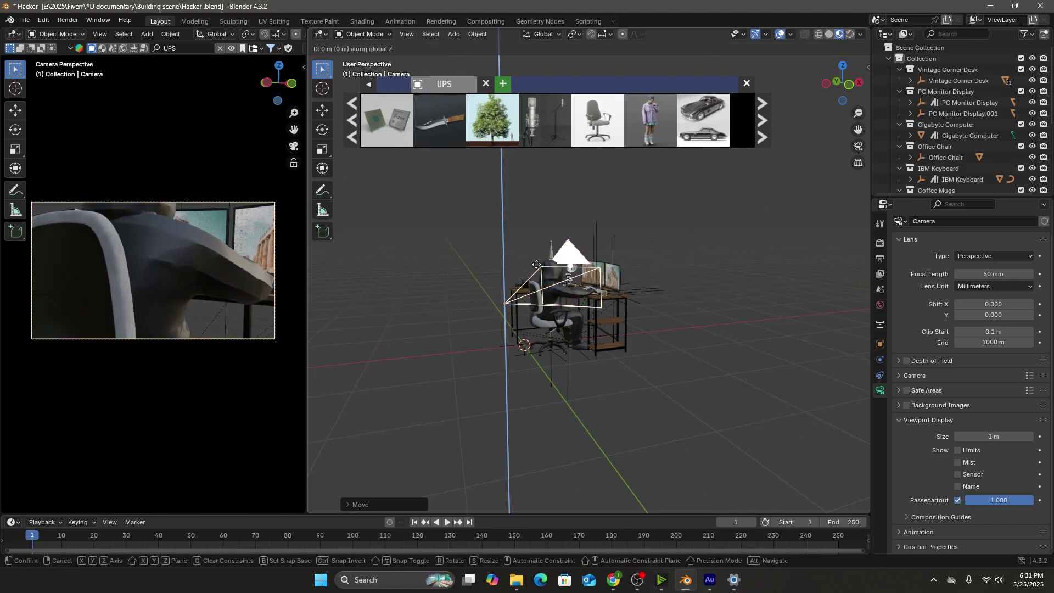
left_click(546, 242)
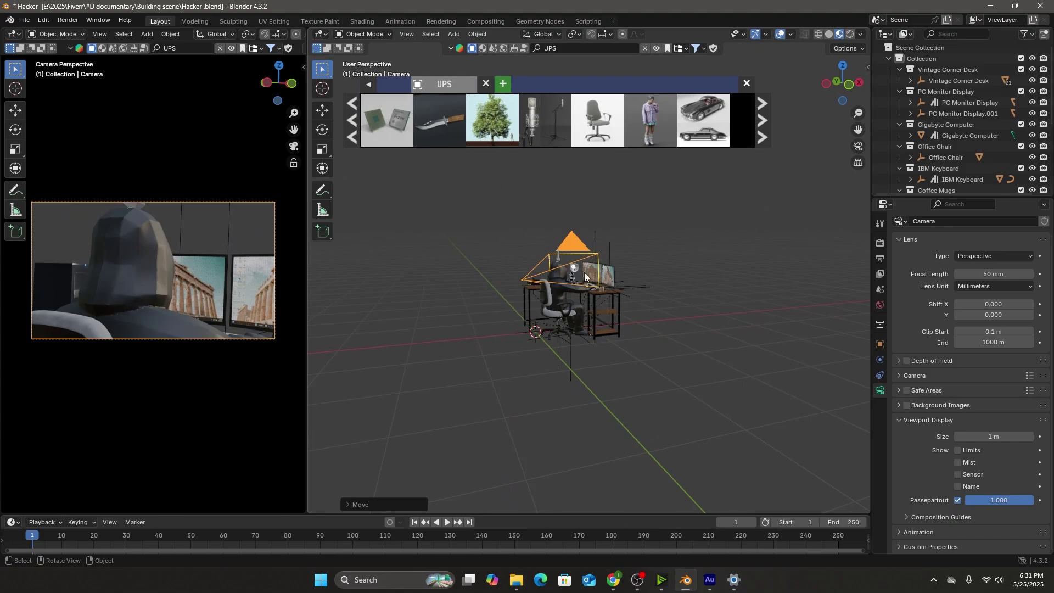
Raise the camera about 0.39 m along the global Z axis, above the seated figure's head
scroll(585, 276, "up", 3)
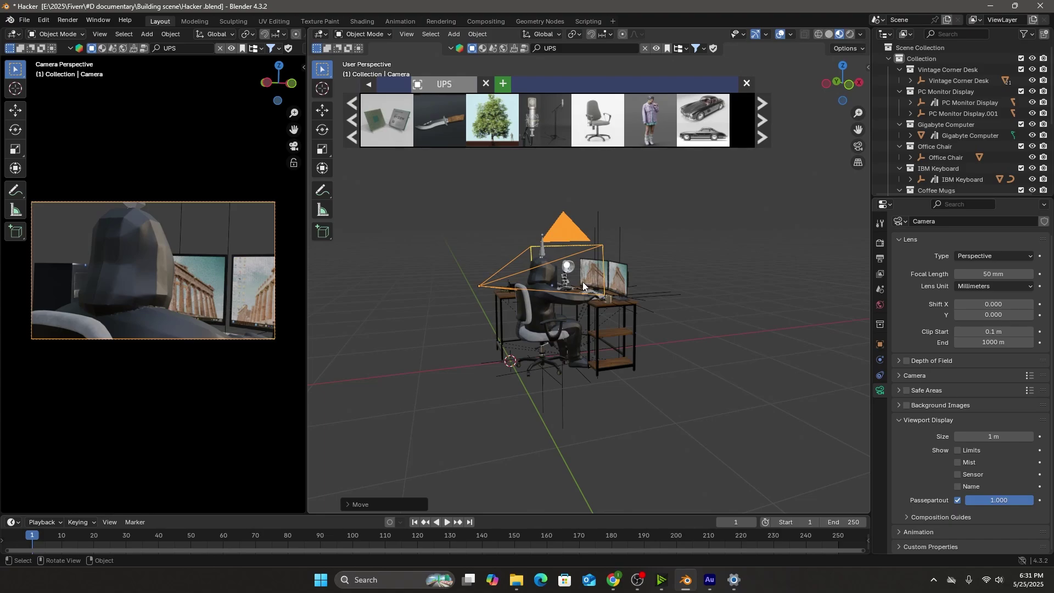
key("g")
key("z")
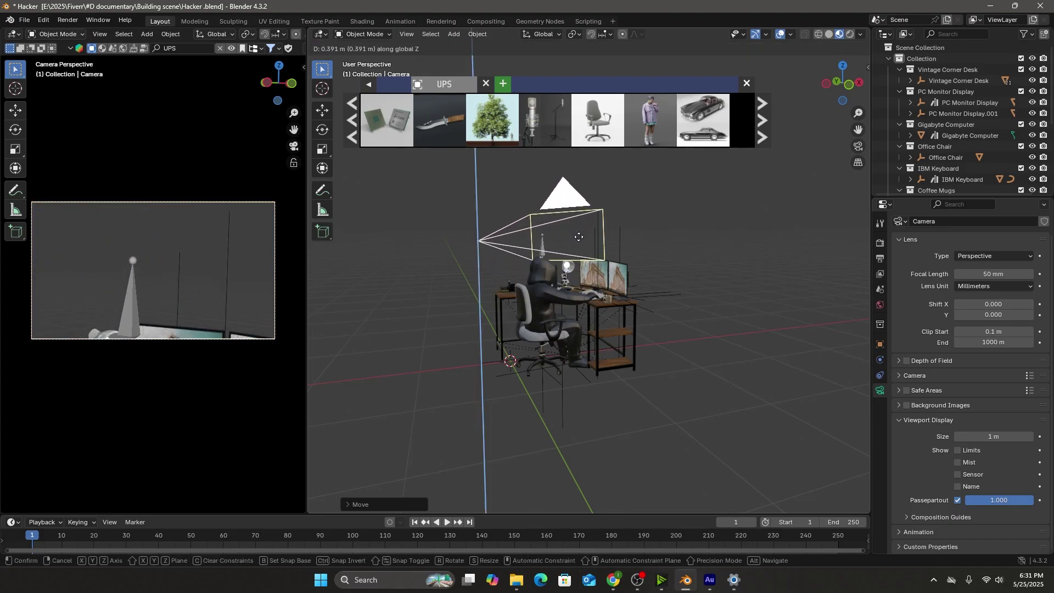
left_click(578, 237)
key("g")
key("z")
left_click(579, 237)
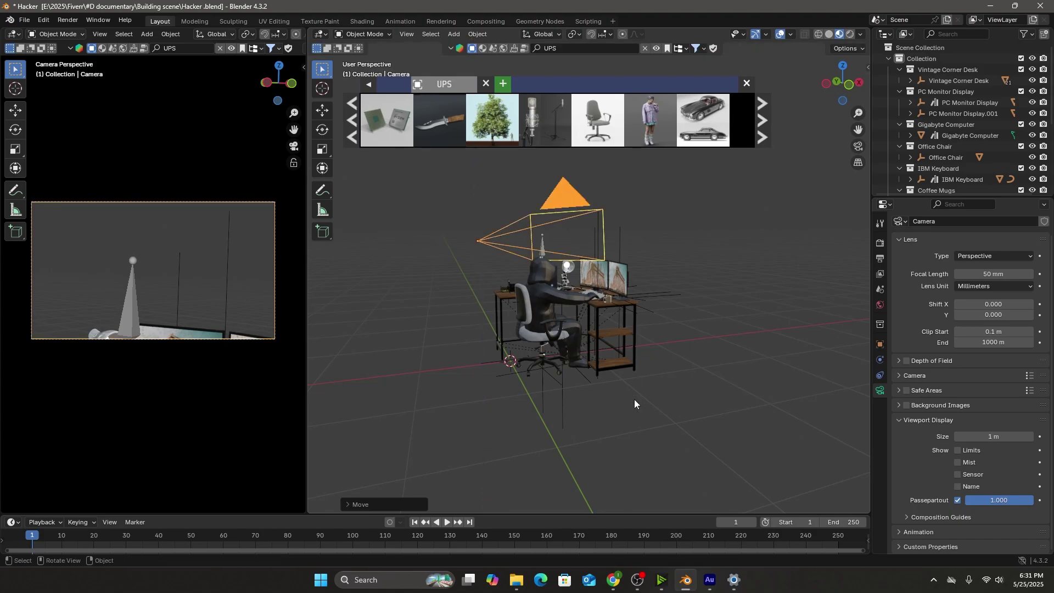
Tilt the camera down about 25.65° around the global Y axis toward the figure and desk
key("r")
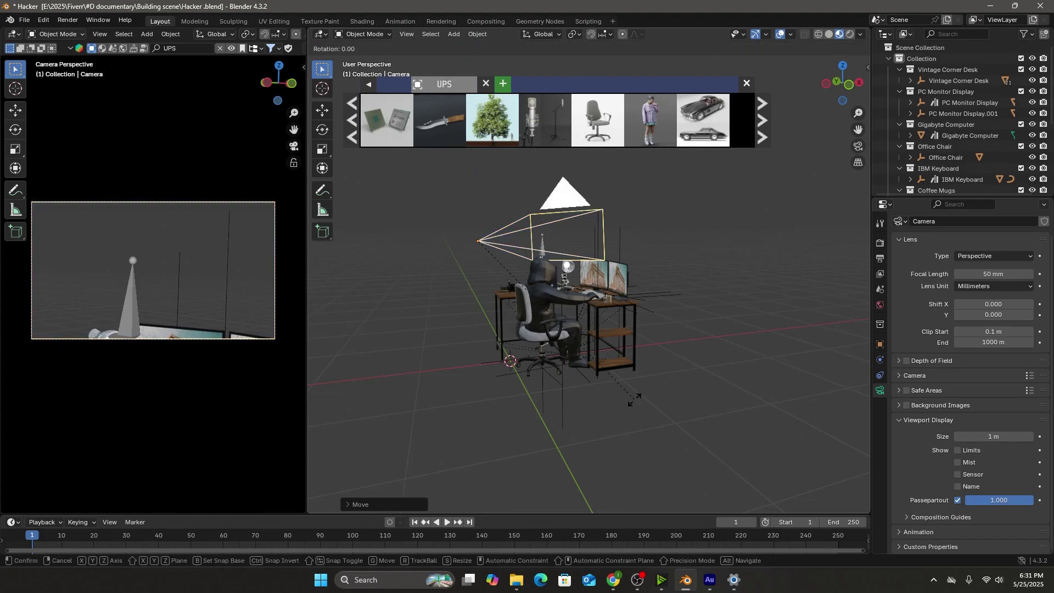
key("y")
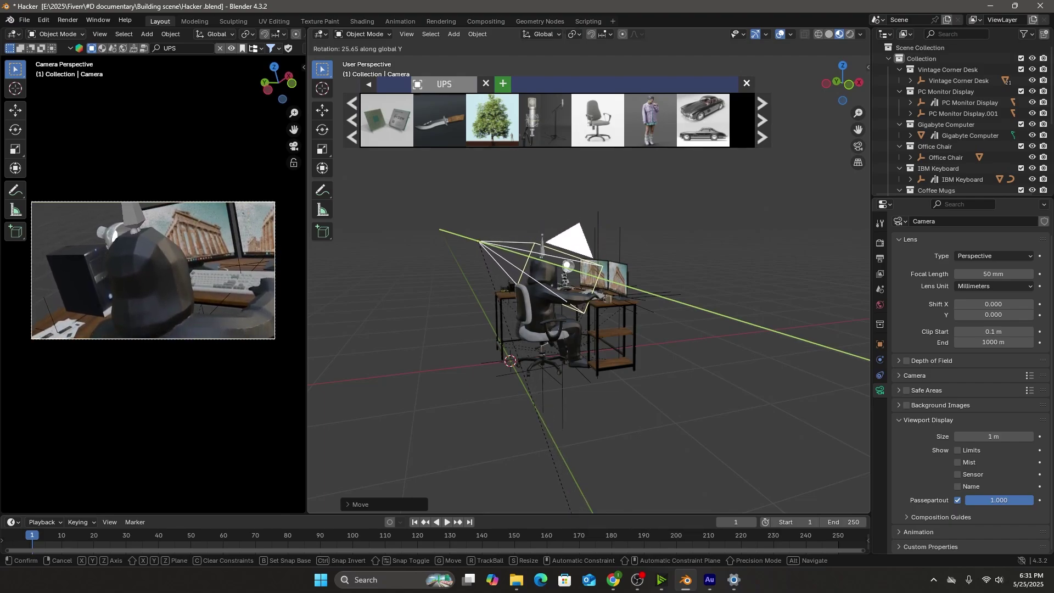
left_click(749, 53)
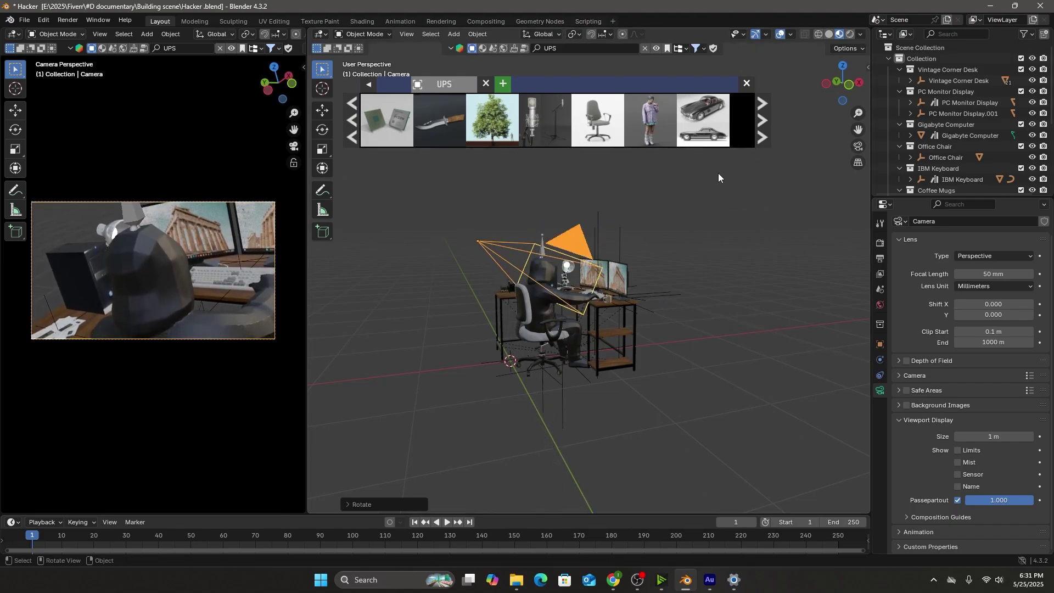
Set the camera's rotation to 69.155° on X, 0° on Y and -54.575° on Z
key("n")
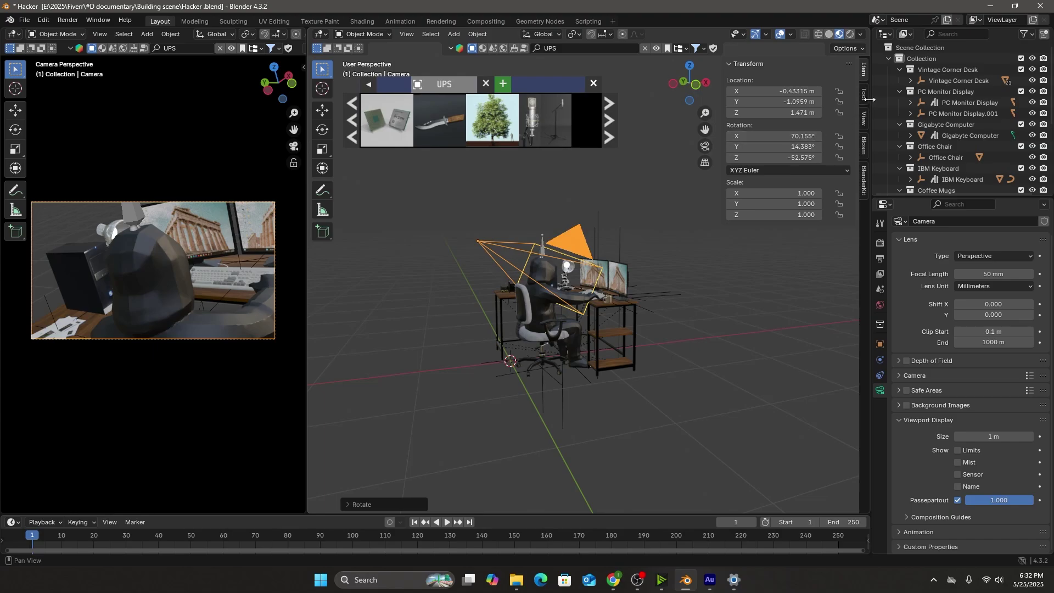
left_click_drag(774, 136, 795, 147)
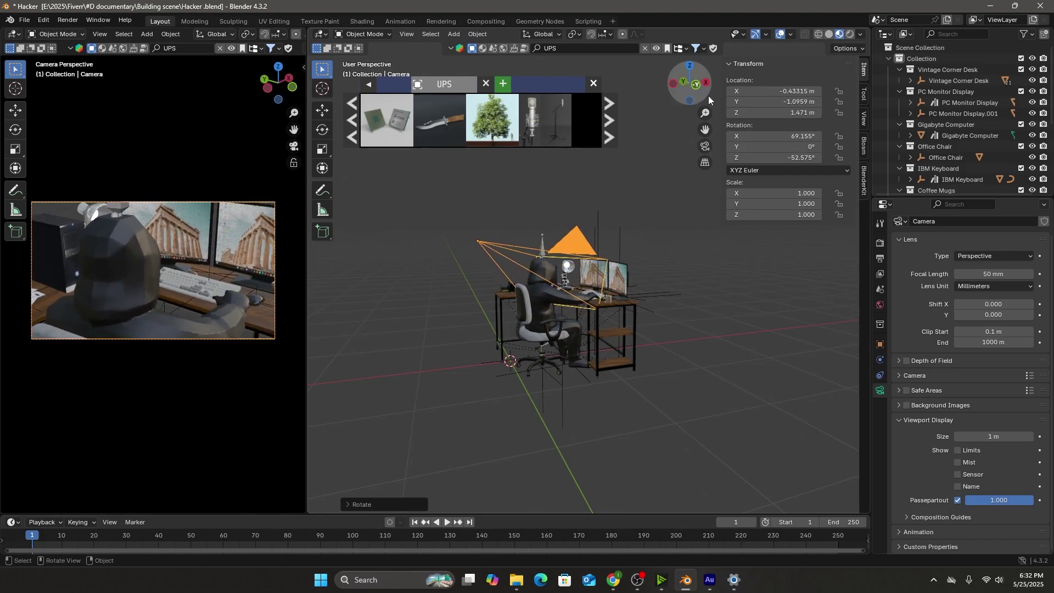
mouse_move(786, 158)
left_mouse_down()
mouse_move(765, 158)
mouse_move(781, 158)
left_mouse_up()
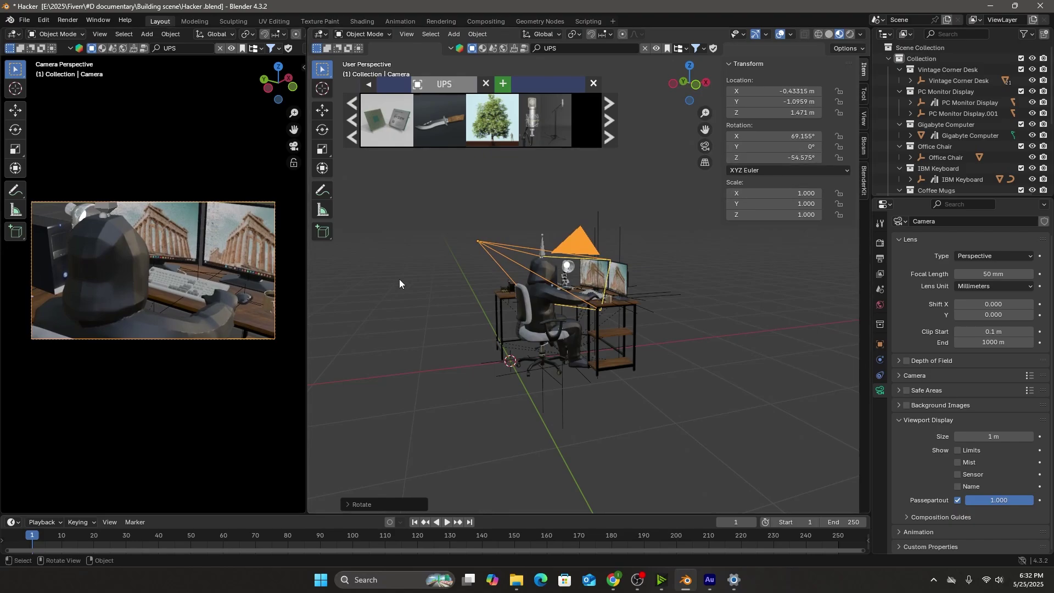
Raise the camera about 0.27 m along global Z and move it back about 0.68 m along global X
key("g")
key("z")
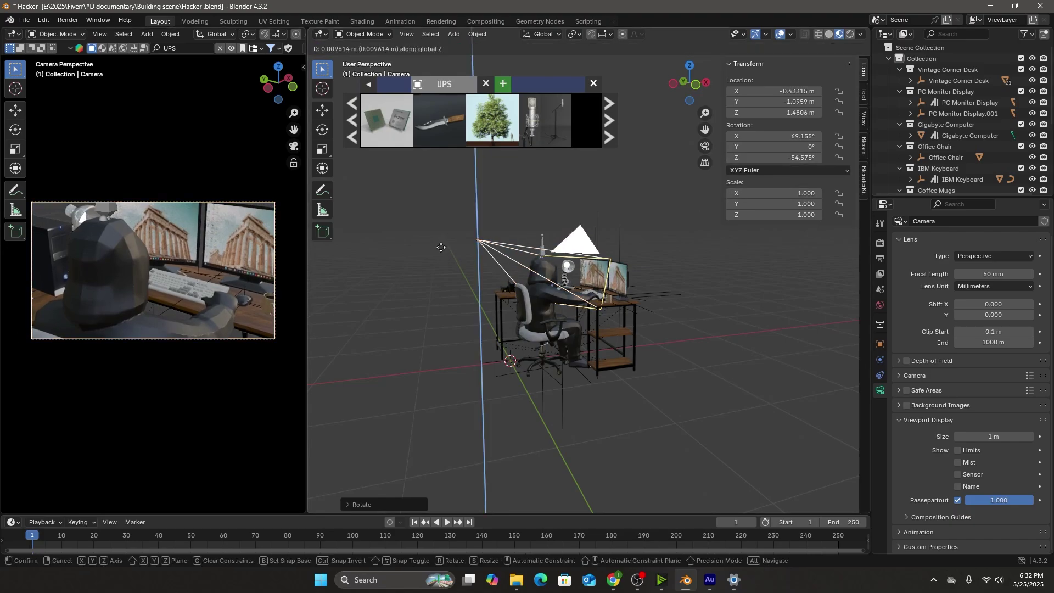
left_click(457, 216)
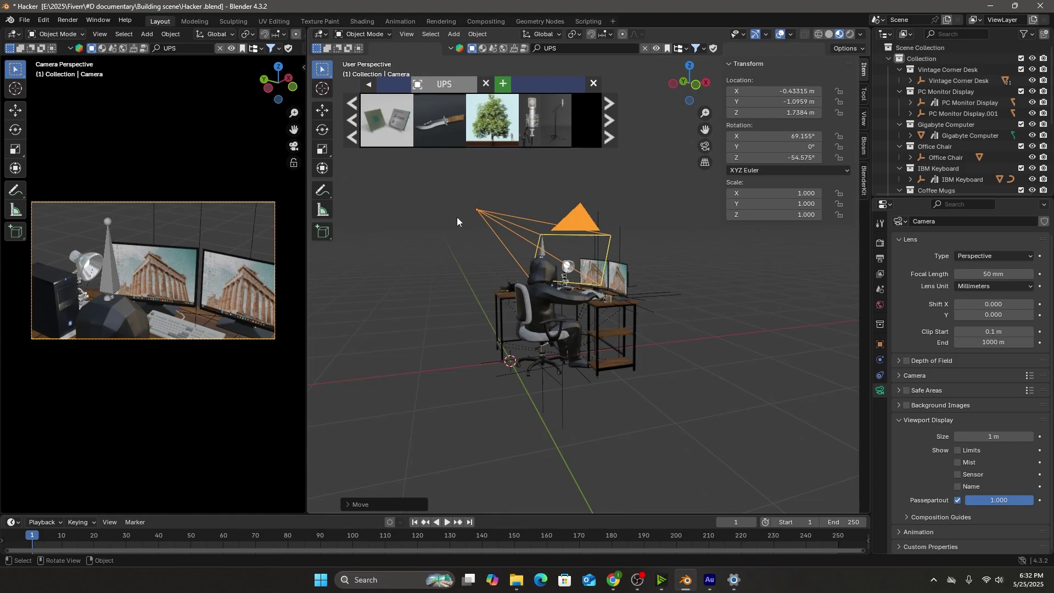
key("g")
key("x")
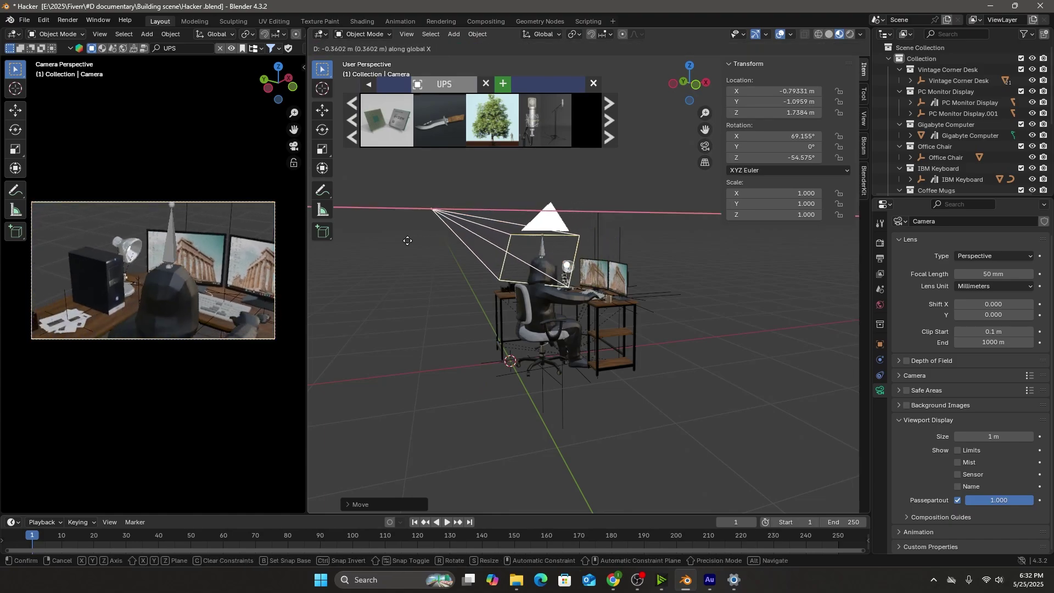
left_click(370, 257)
Shift the camera about 0.23 m in the negative global Y direction
key("g")
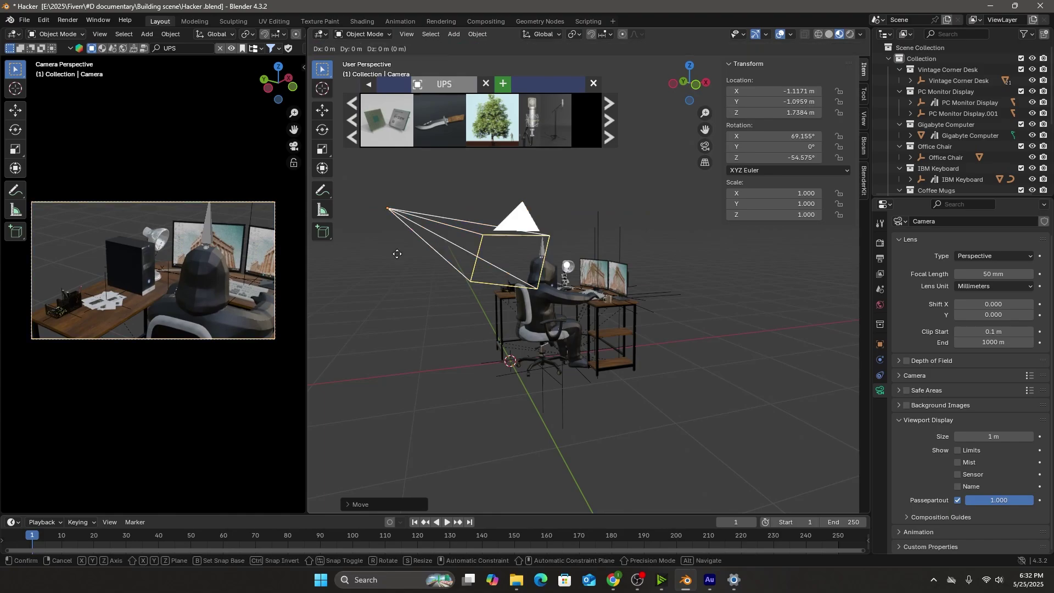
key("y")
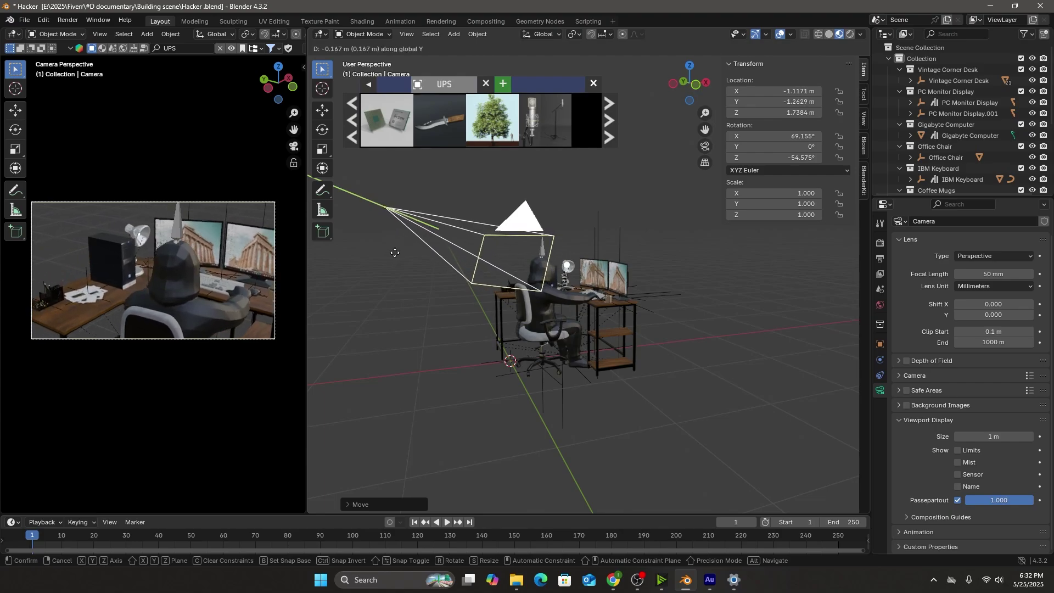
left_click(393, 255)
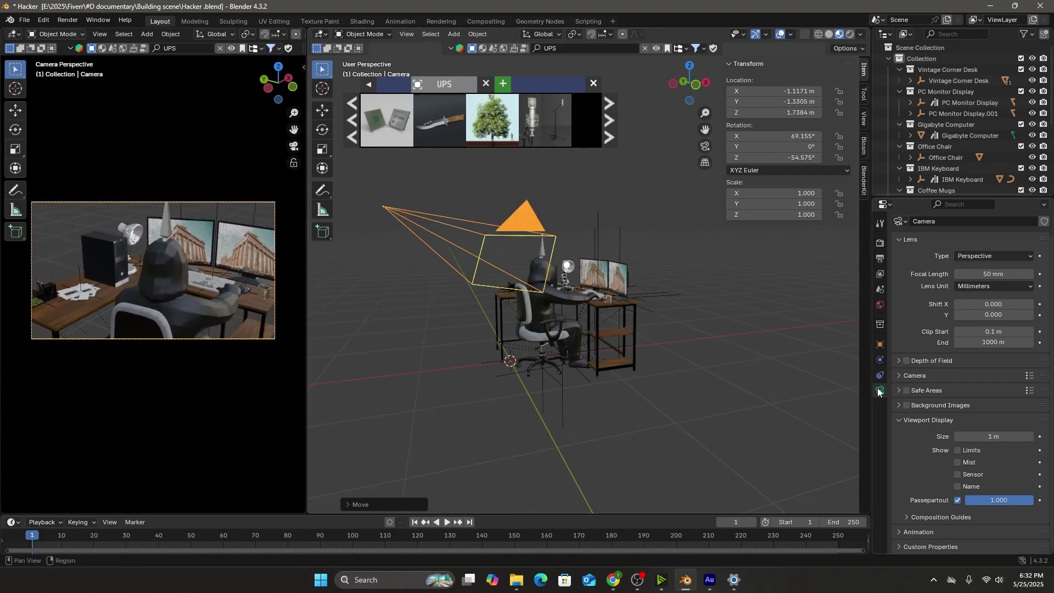
Set the camera's focal length to 24 mm
scroll(902, 425, "up", 1)
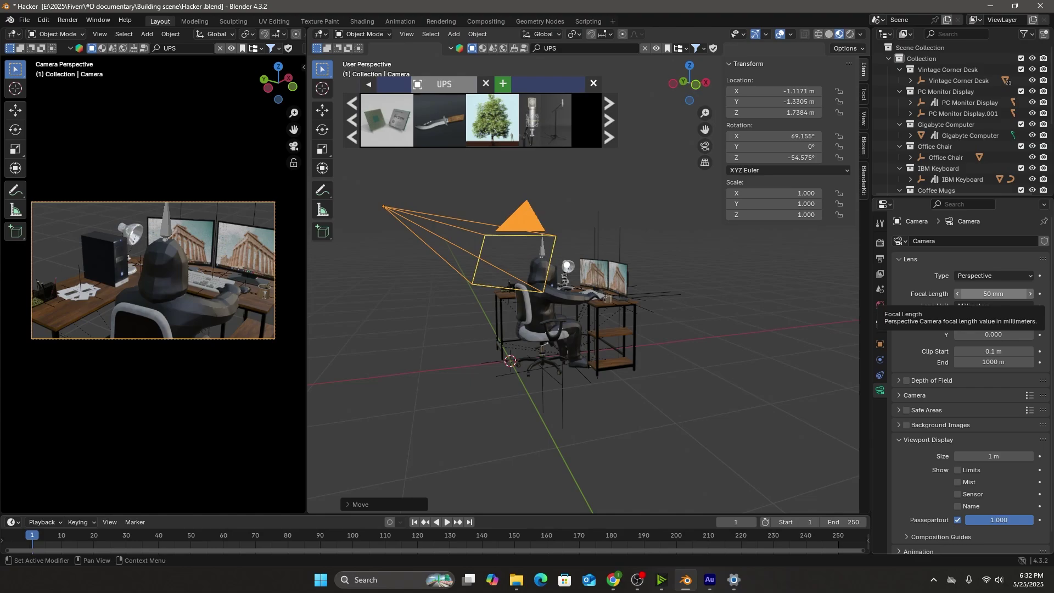
left_click_drag(997, 295, 913, 294)
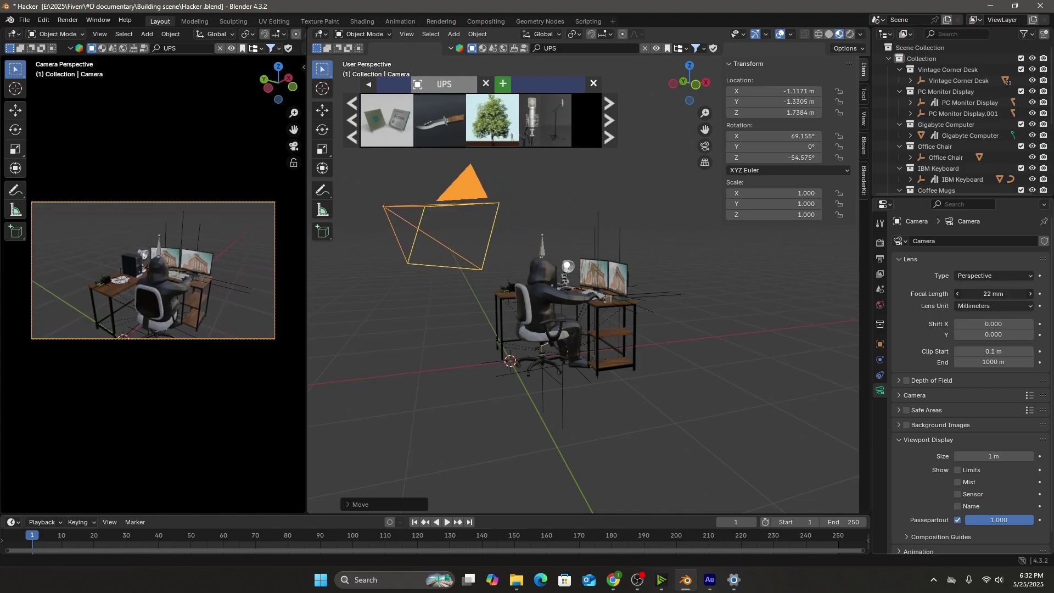
left_click(993, 294)
type("24")
key("Return")
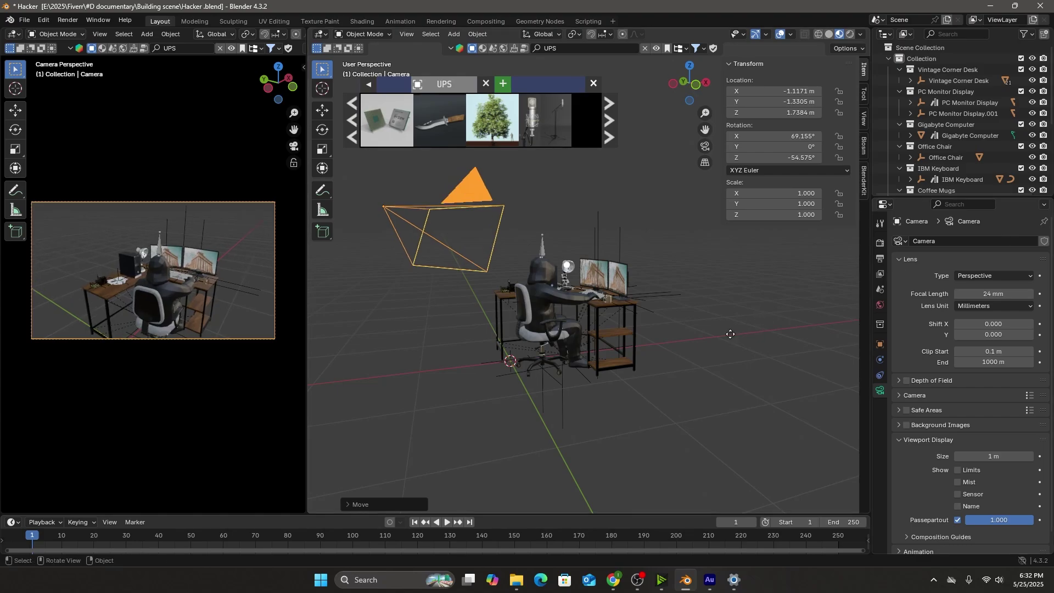
Move the camera forward about 1.08 m along global X and lower it about 0.4 m along Z
key("g")
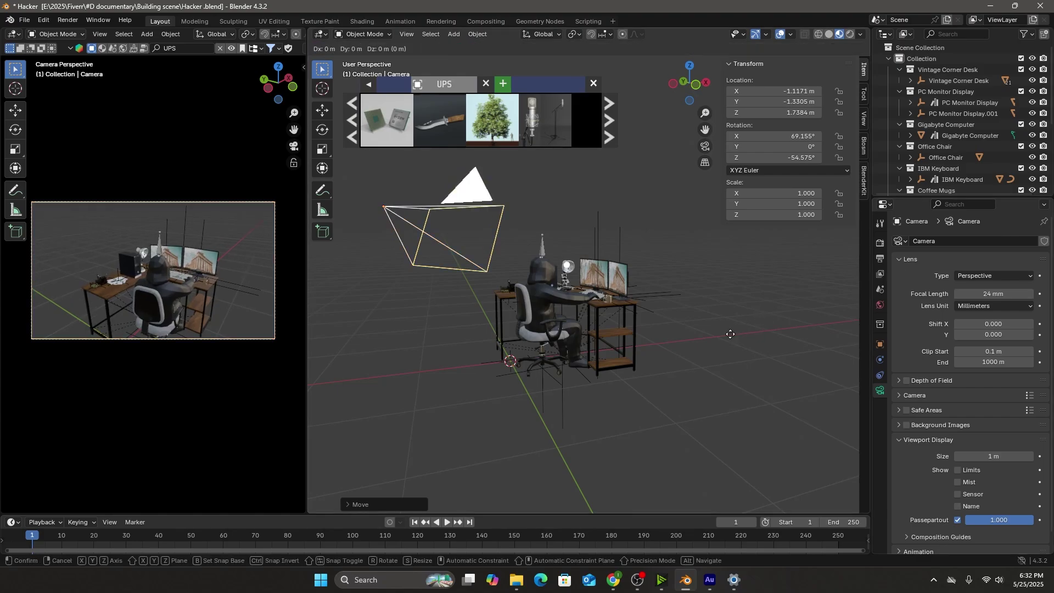
key("y")
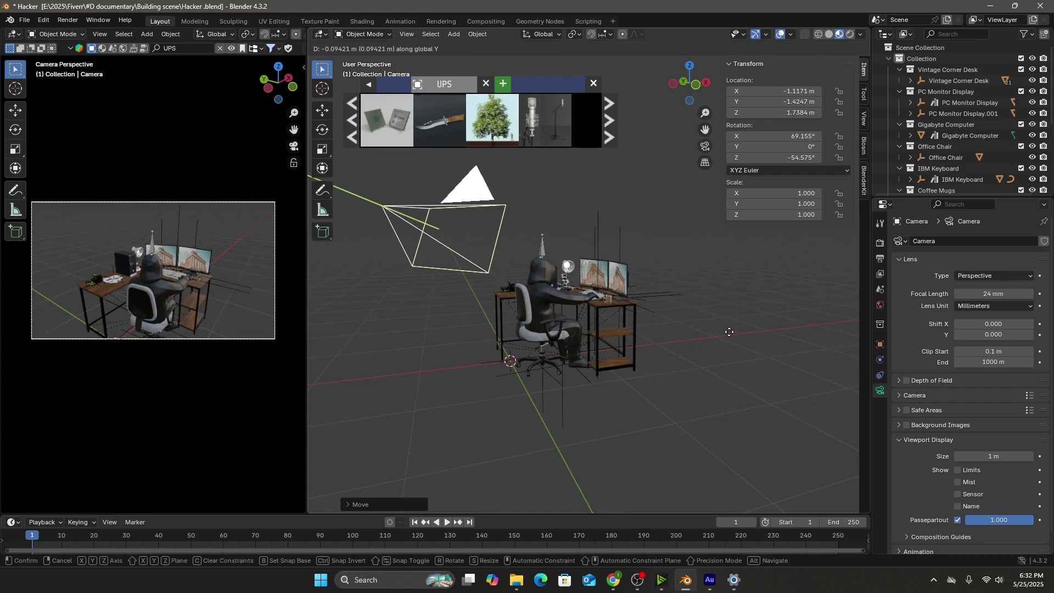
key("x")
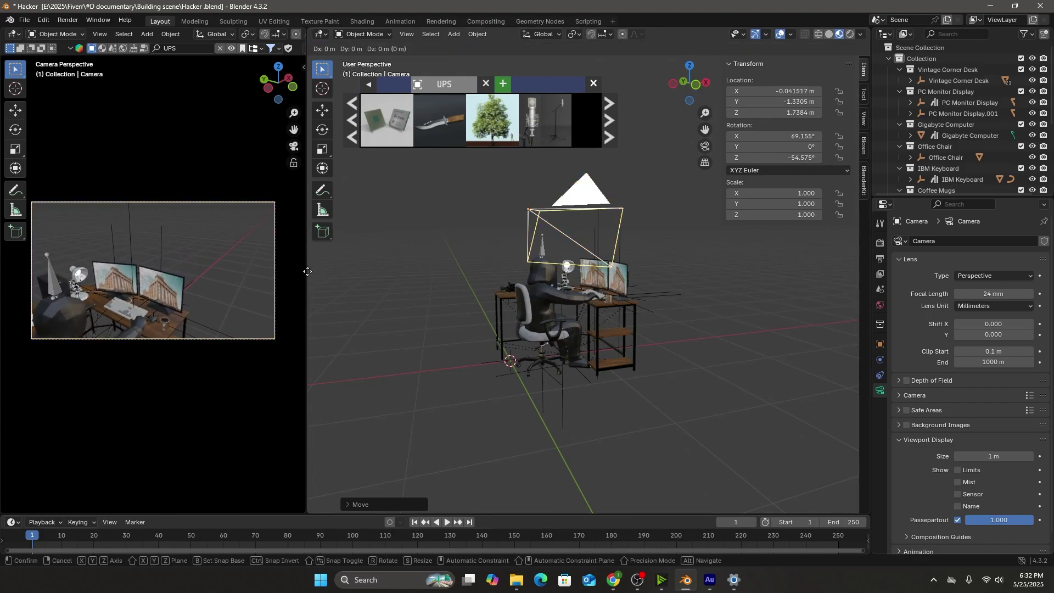
key("z")
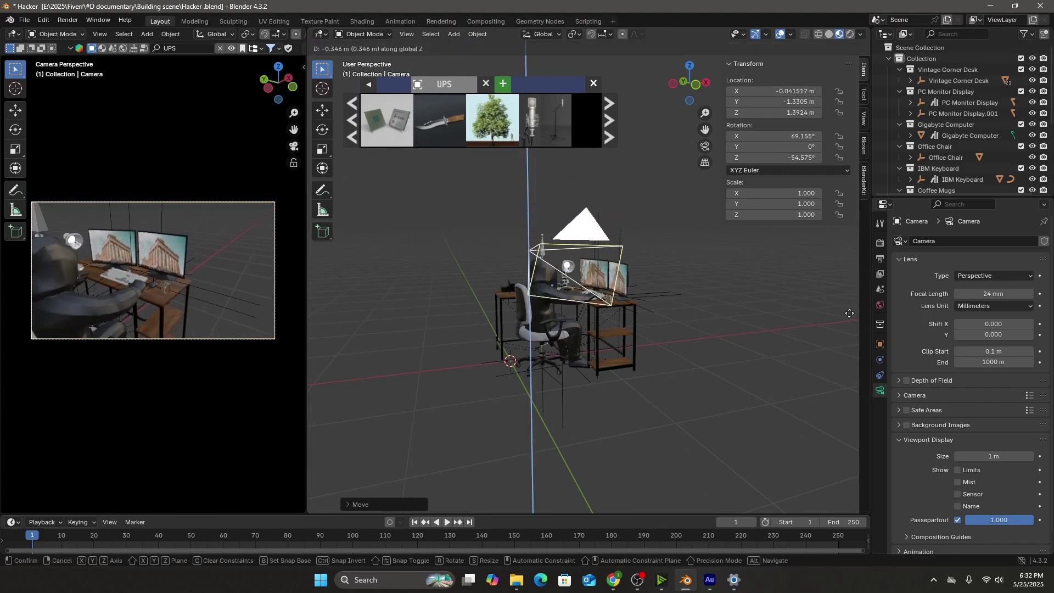
left_click(847, 322)
key("Left")
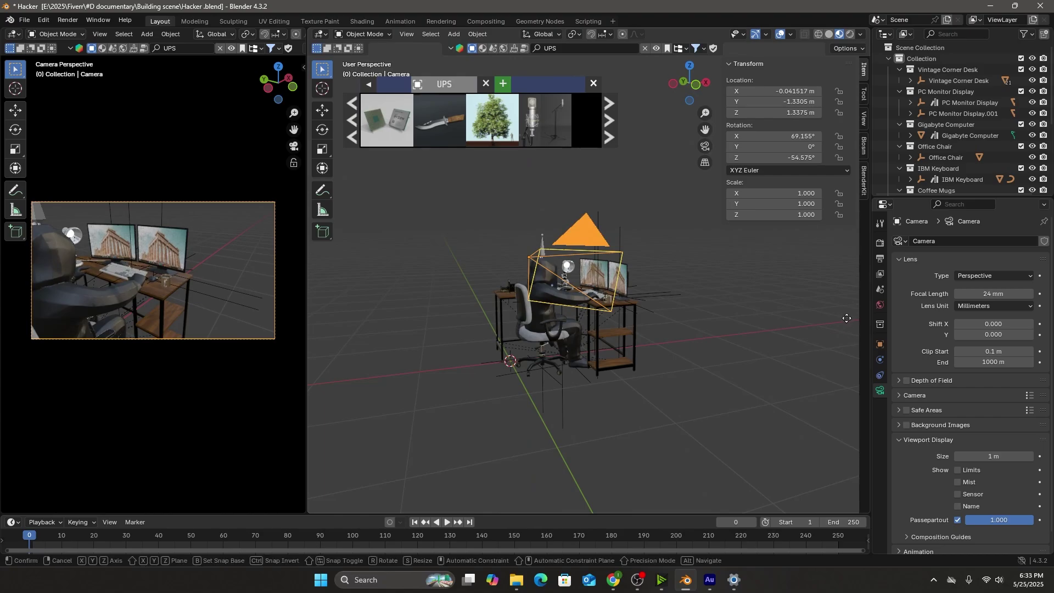
Move the camera about 0.49 m along positive global Y behind the figure and raise it about 0.22 m along Z
key("g")
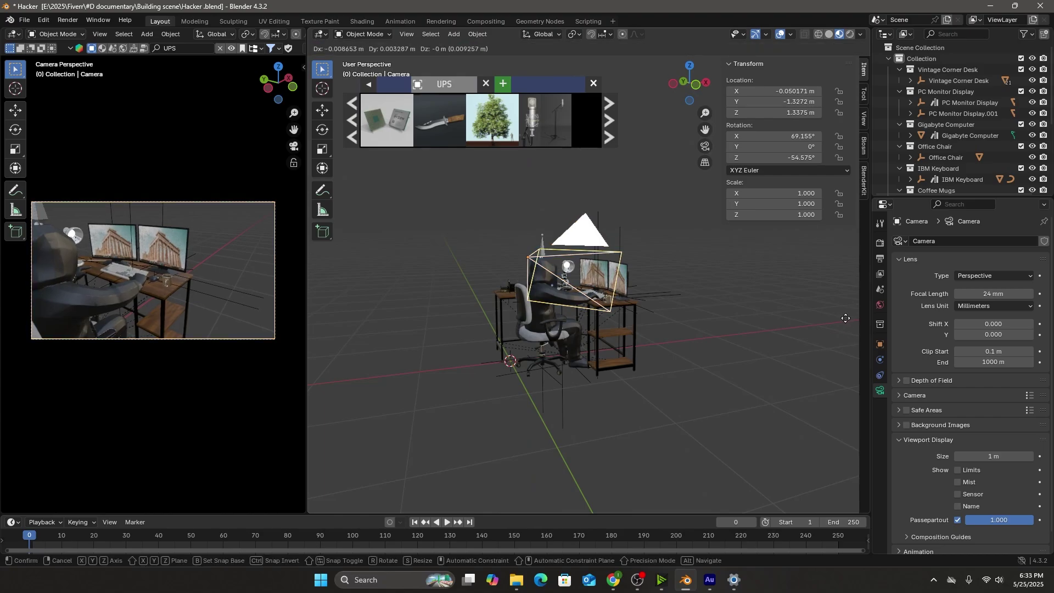
key("y")
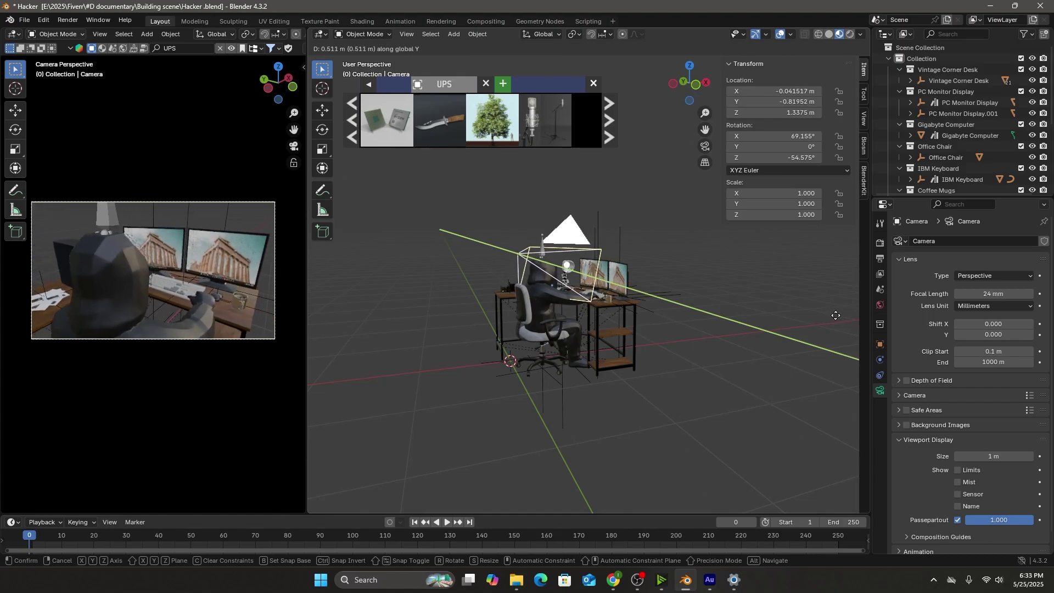
left_click(834, 317)
key("g")
key("z")
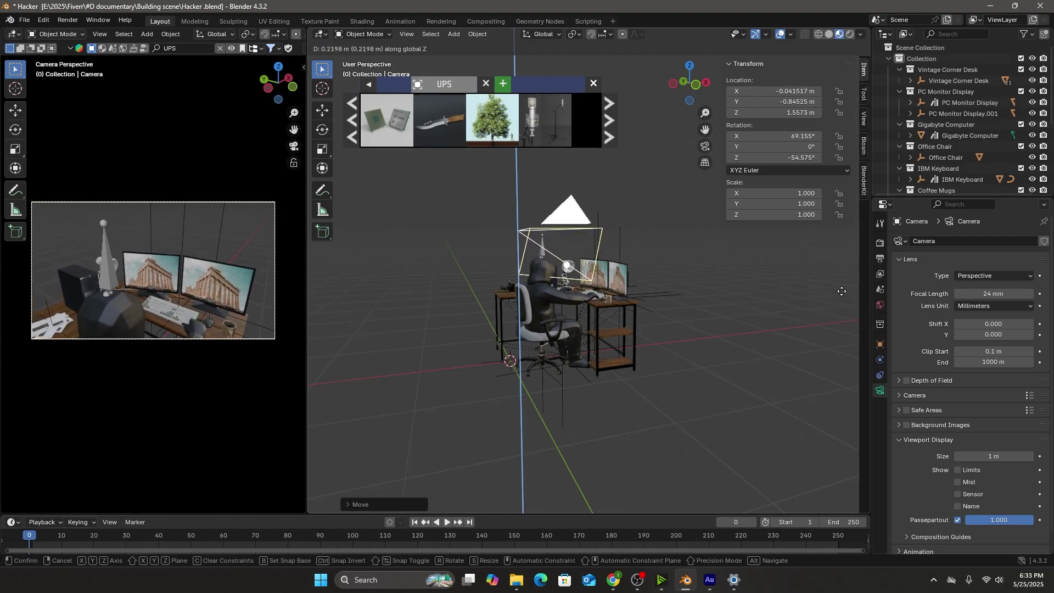
left_click(842, 292)
Tilt the camera down toward the desk by setting its X rotation to 60.155°
key("r")
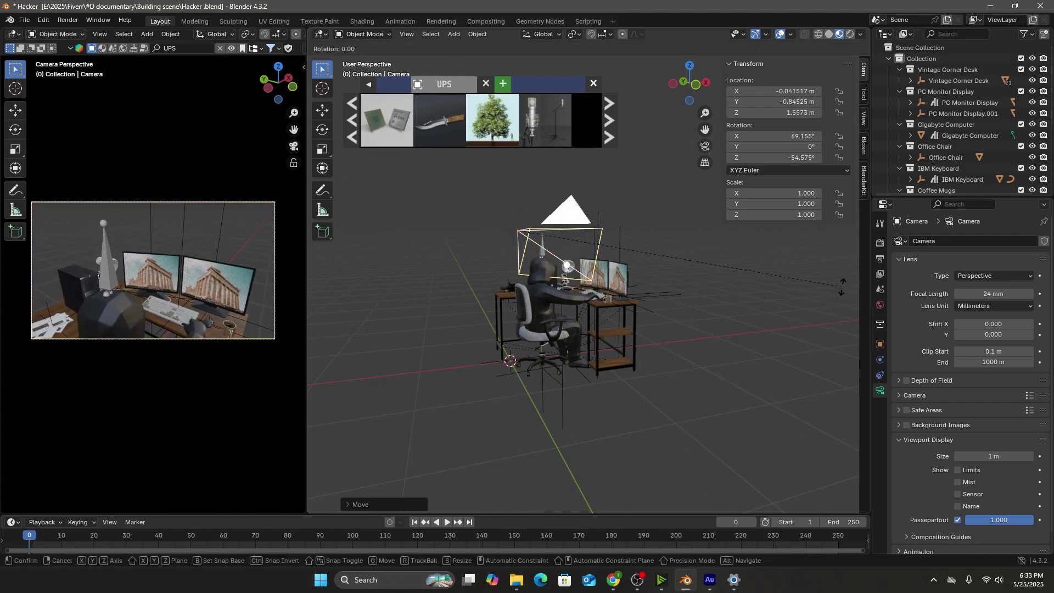
right_click(842, 290)
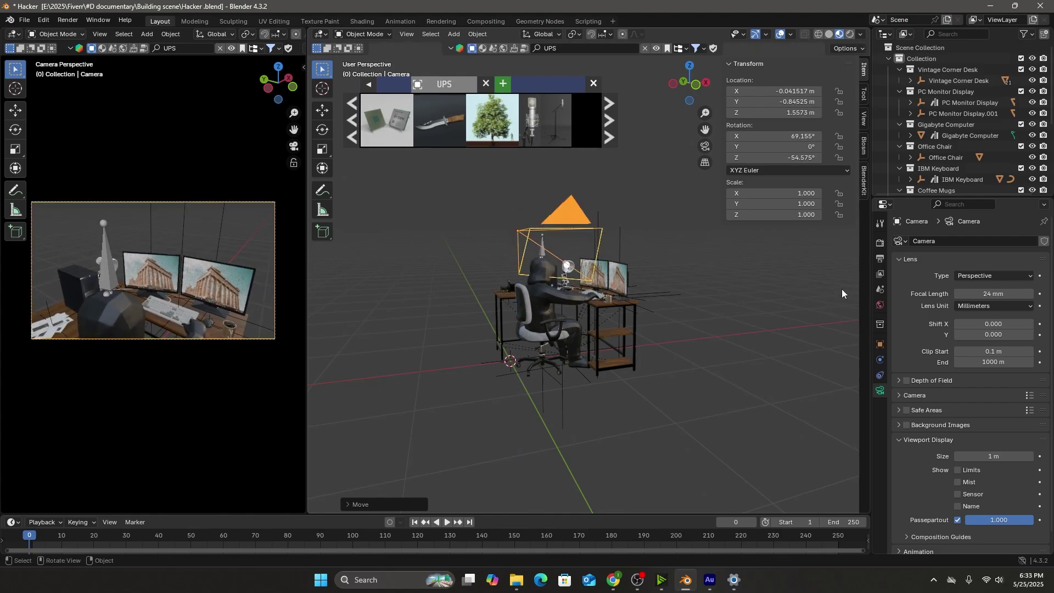
left_click_drag(802, 136, 777, 136)
scroll(167, 296, "up", 4)
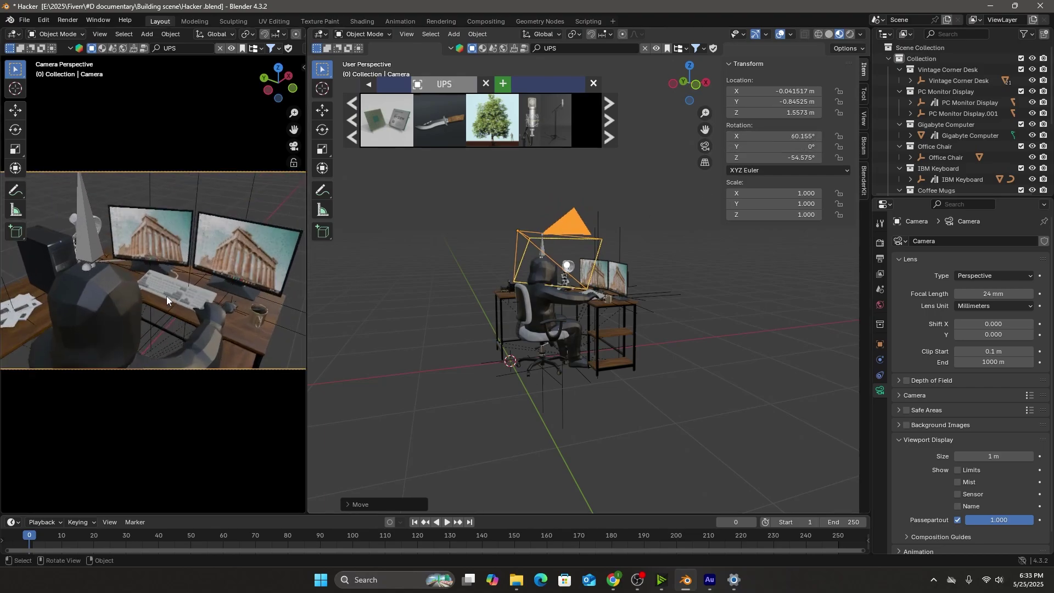
scroll(169, 298, "down", 5)
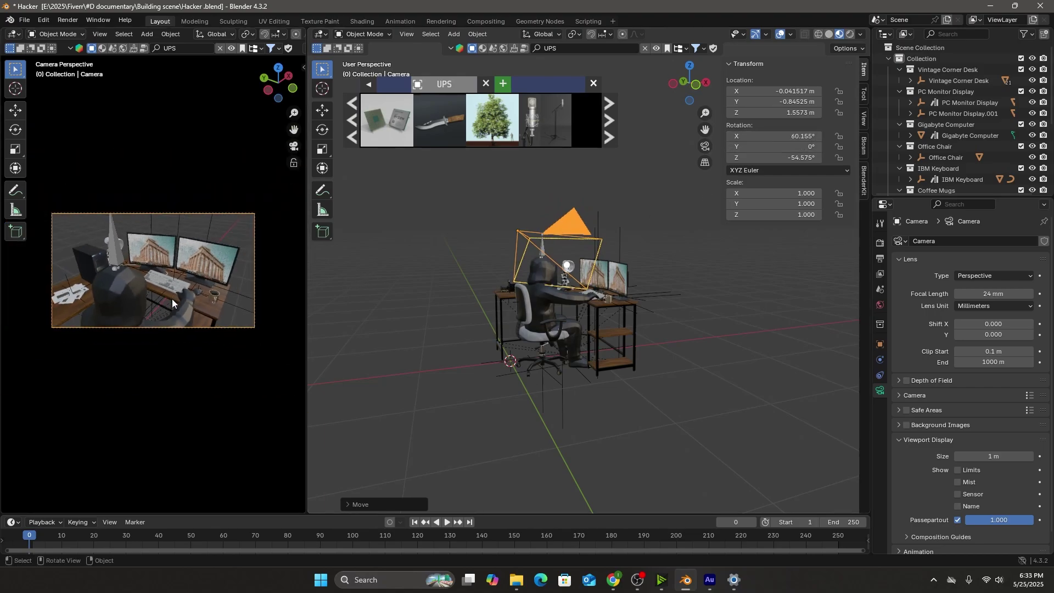
Add a cube mesh to the scene at the world origin
middle_click_drag(581, 347, 660, 383)
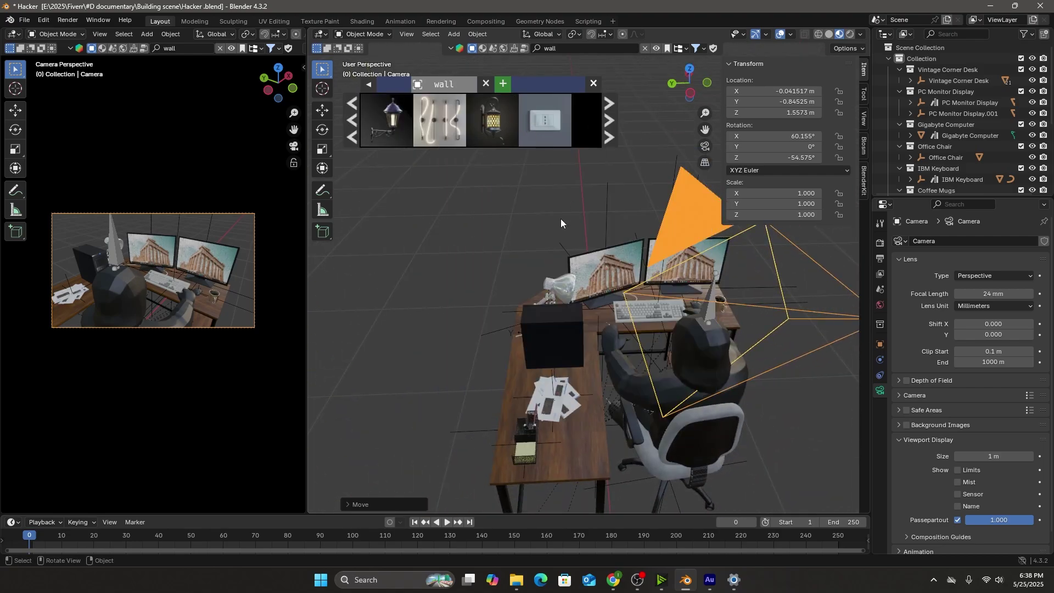
middle_click_drag(561, 219, 615, 351)
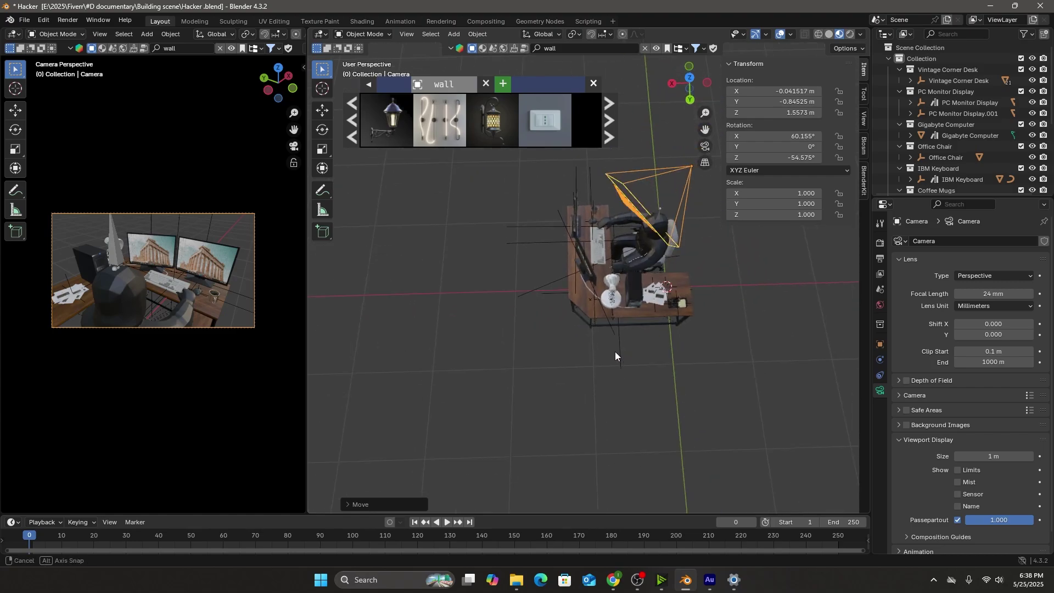
left_click(634, 364)
key("shift+a")
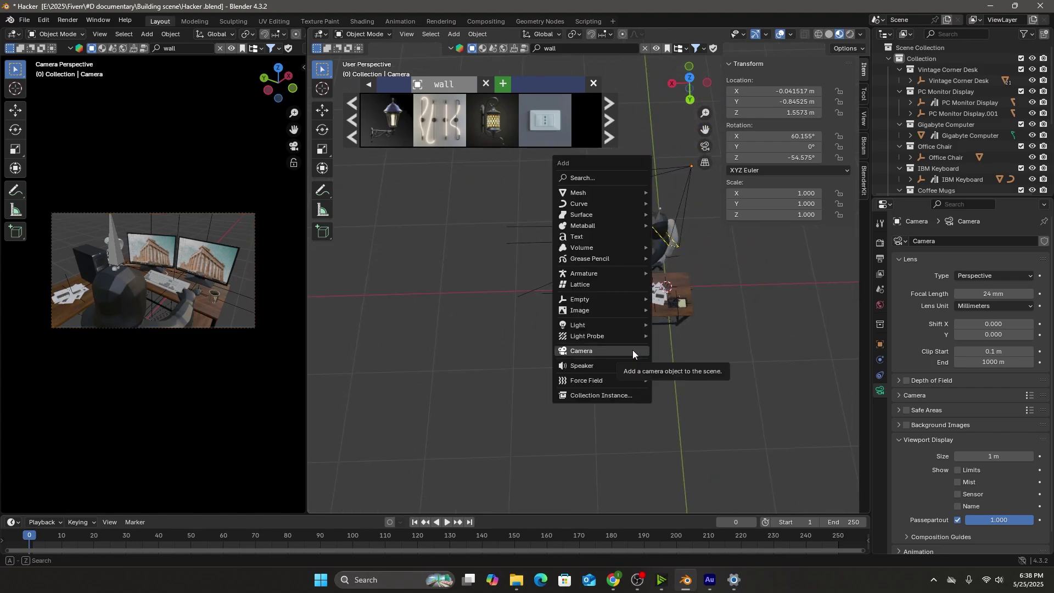
mouse_move(622, 193)
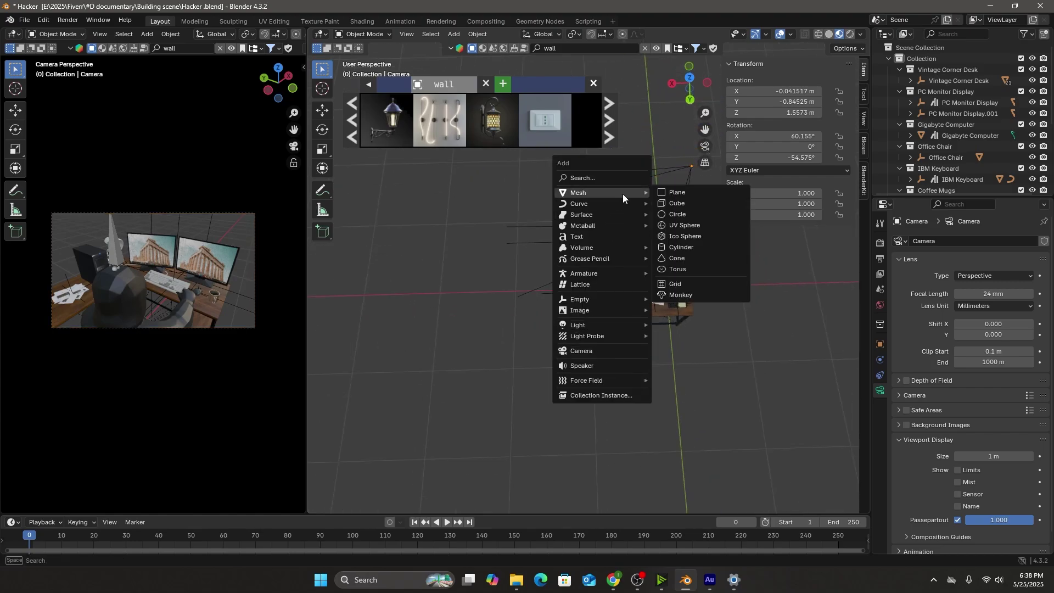
left_click(708, 202)
Raise the new cube about 0.985 m along global Z in the left orthographic view
middle_click_drag(716, 351, 680, 257)
scroll(684, 301, "down", 3)
left_click(673, 85)
scroll(666, 207, "up", 4)
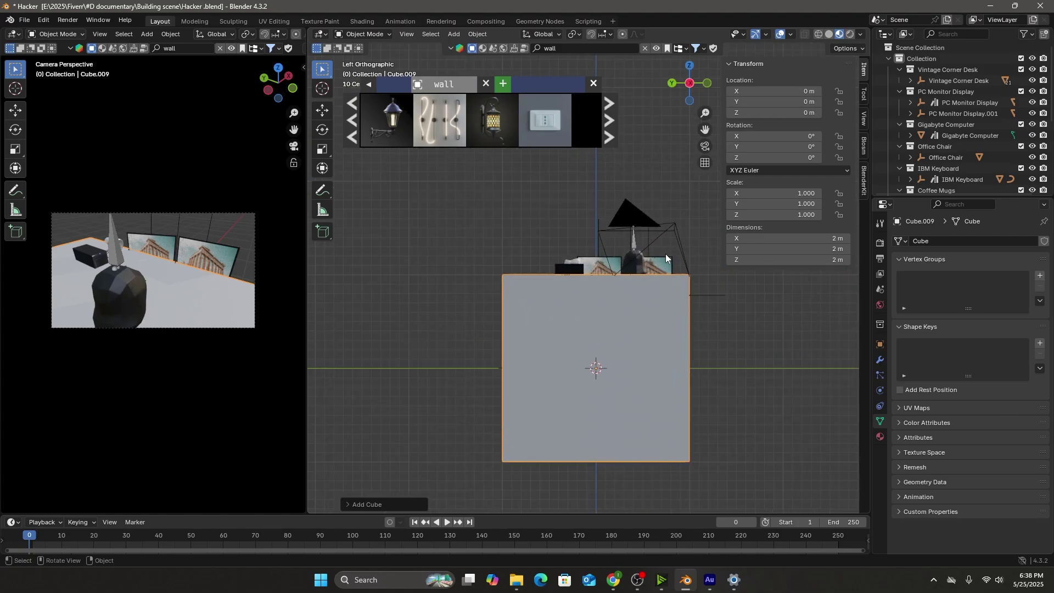
key("g")
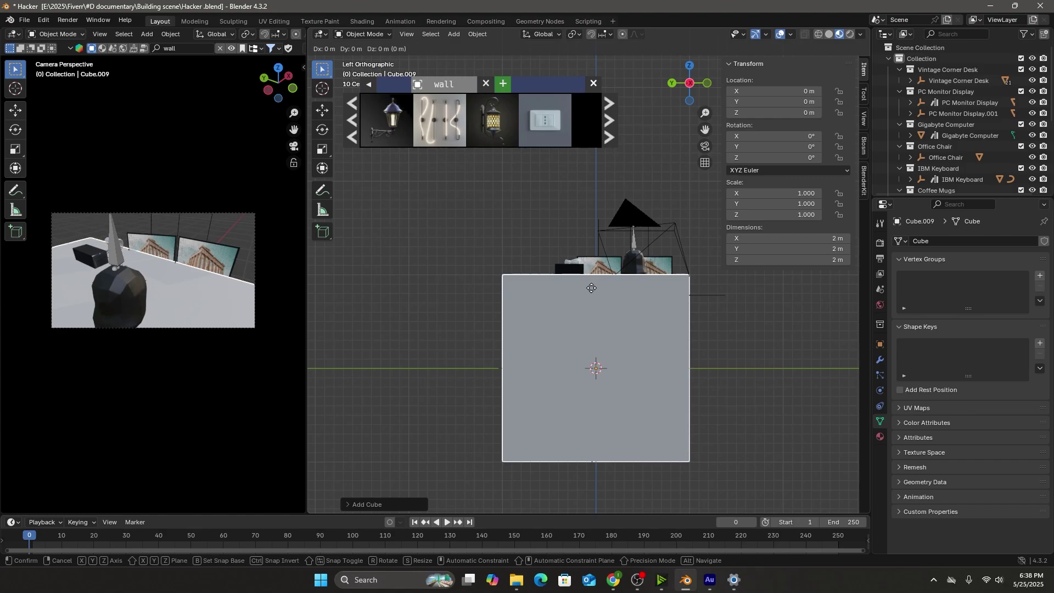
key("z")
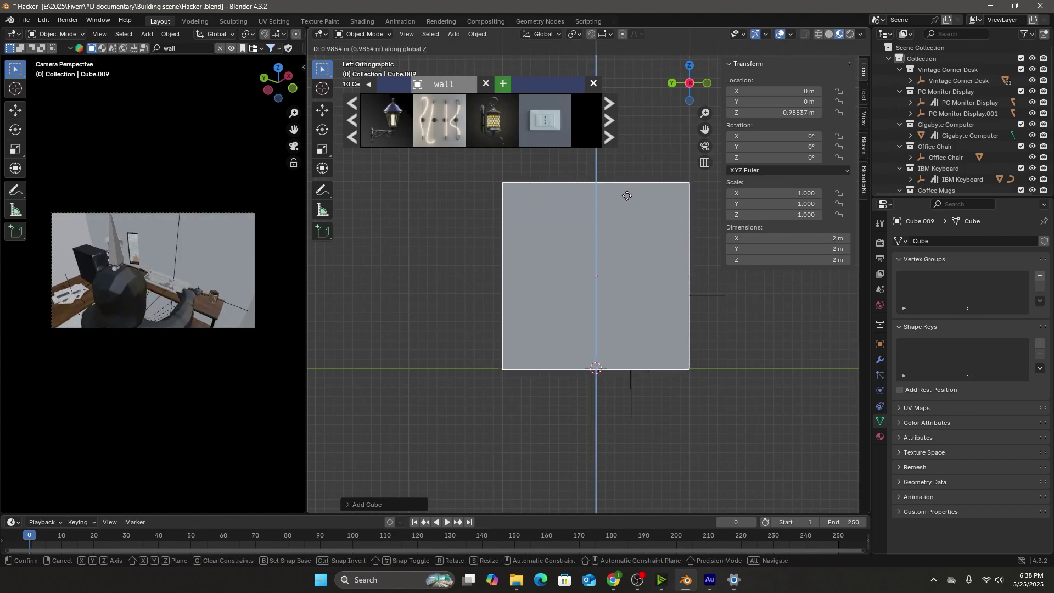
left_click(627, 196)
Nudge the cube up about 0.01 m along global Z to align its base with the ground line
scroll(629, 285, "up", 5)
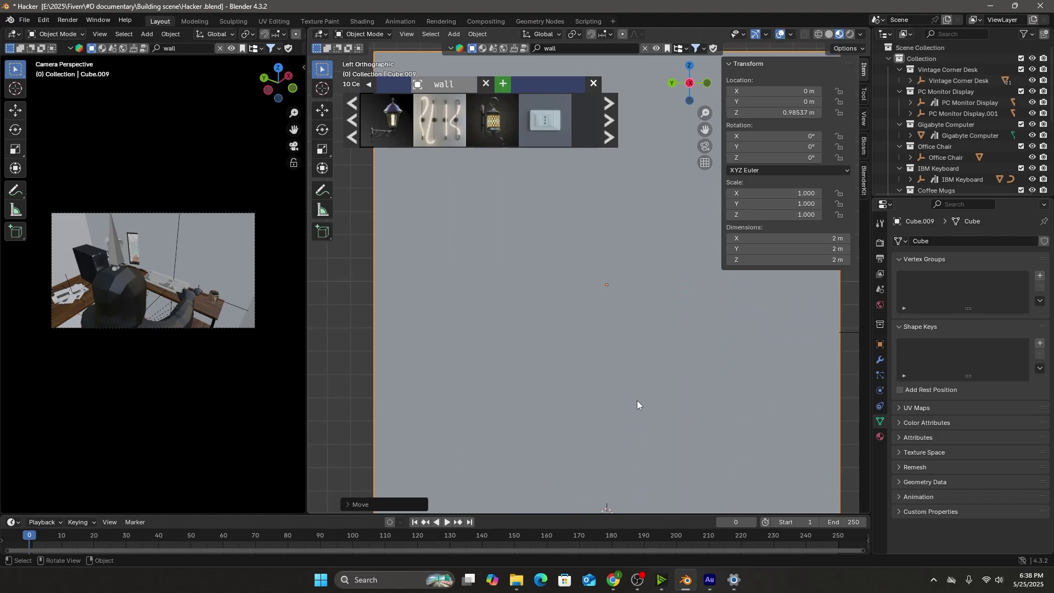
middle_click_drag(635, 400, 613, 245, "shift")
scroll(597, 318, "up", 4)
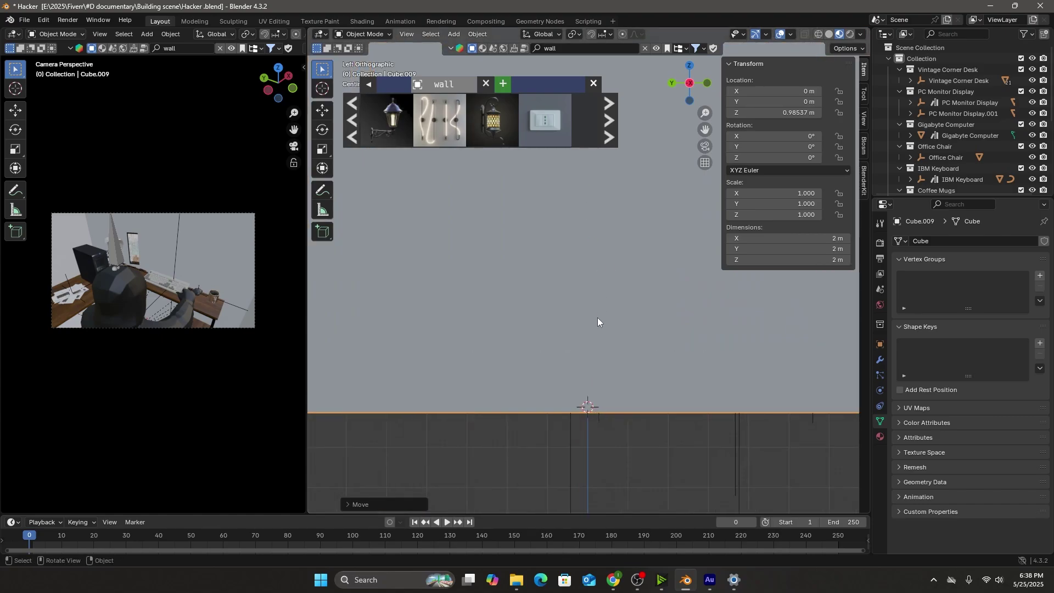
scroll(597, 317, "up", 1)
middle_click_drag(615, 352, 623, 301, "shift")
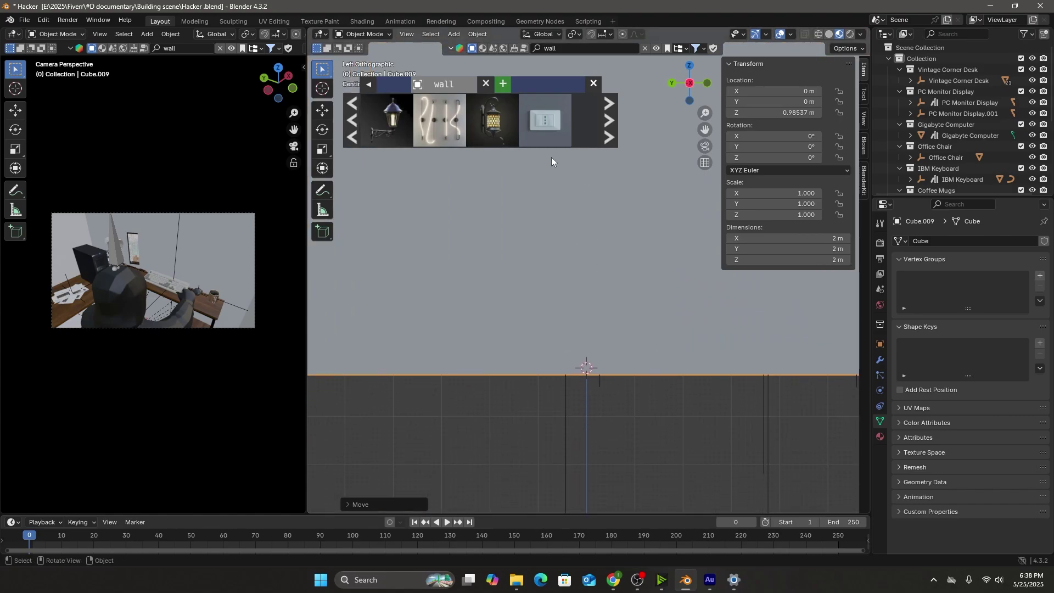
key("g")
key("z")
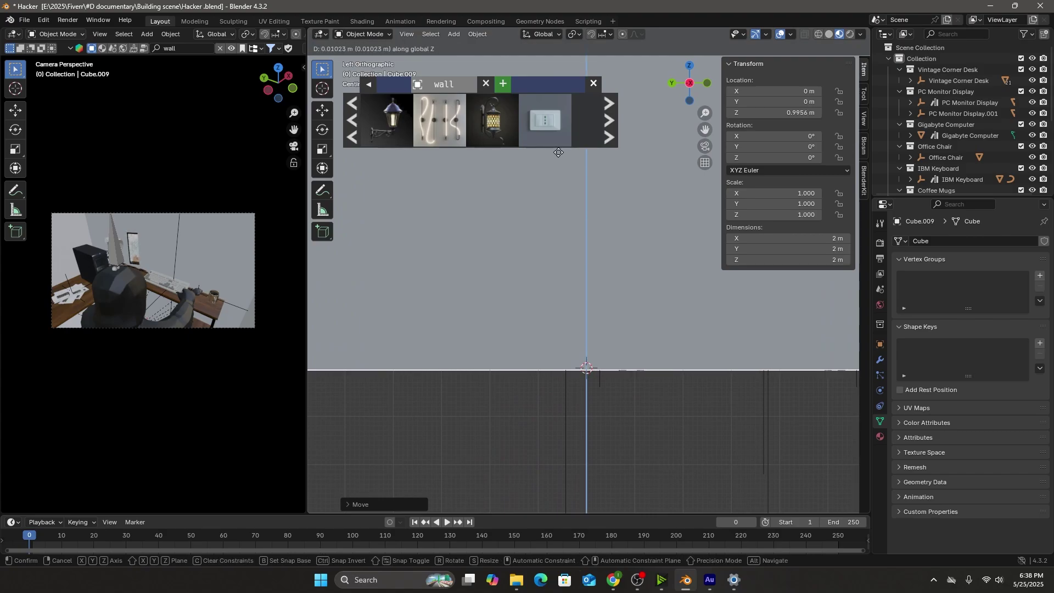
left_click(559, 152)
Set the transform pivot point to 3D Cursor
scroll(604, 203, "down", 3)
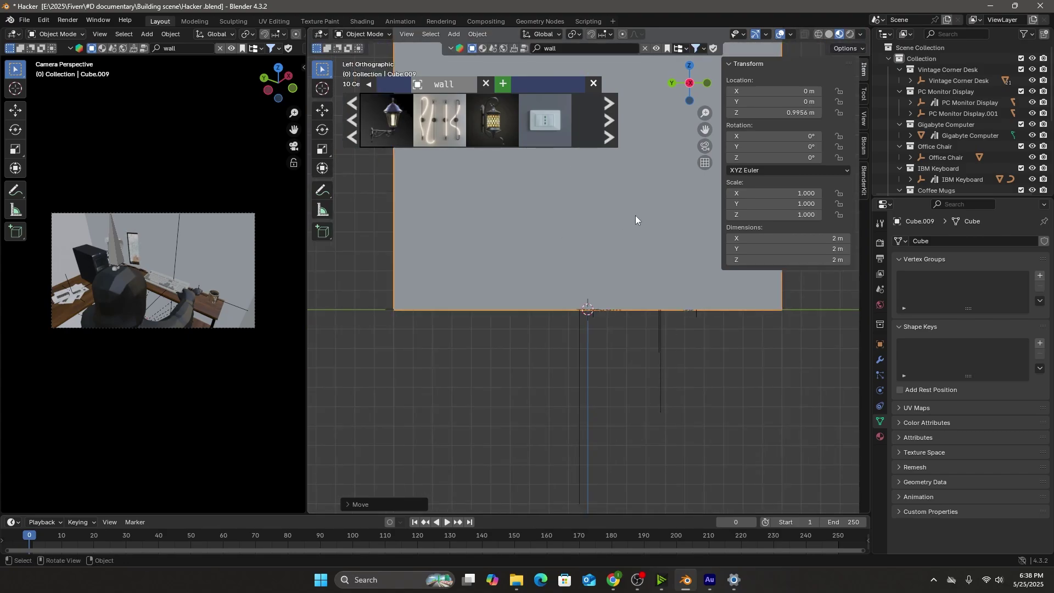
left_click(576, 34)
left_click(578, 34)
left_click(578, 34)
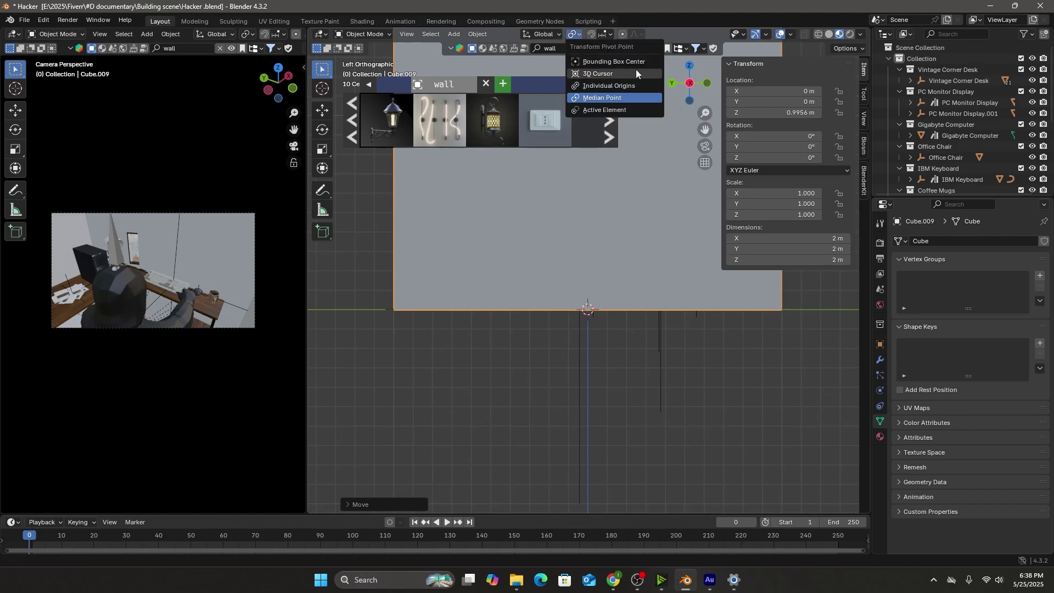
left_click(615, 73)
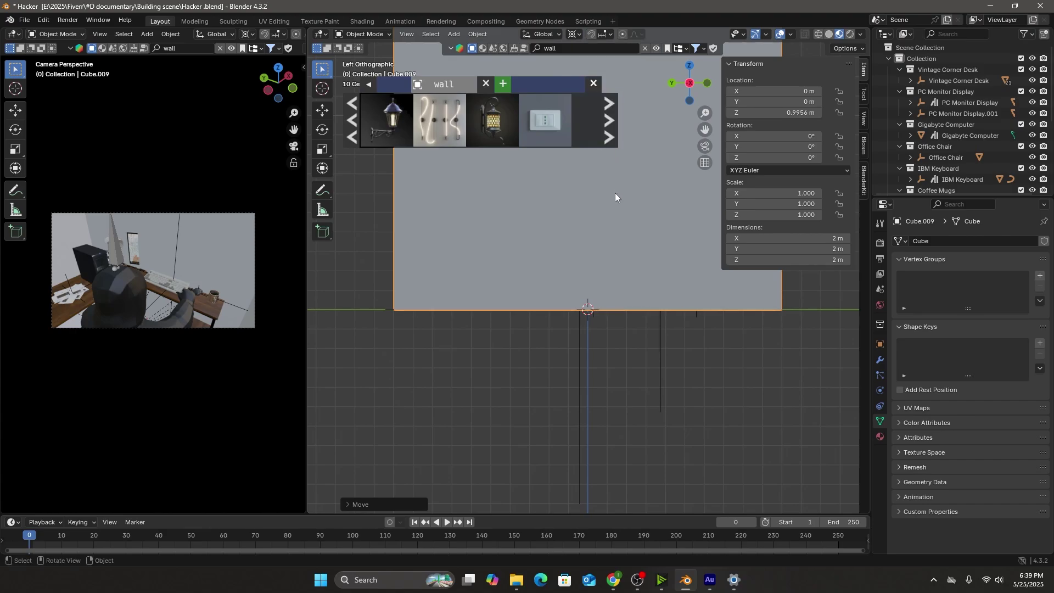
middle_click_drag(614, 193, 618, 252)
scroll(616, 248, "down", 5)
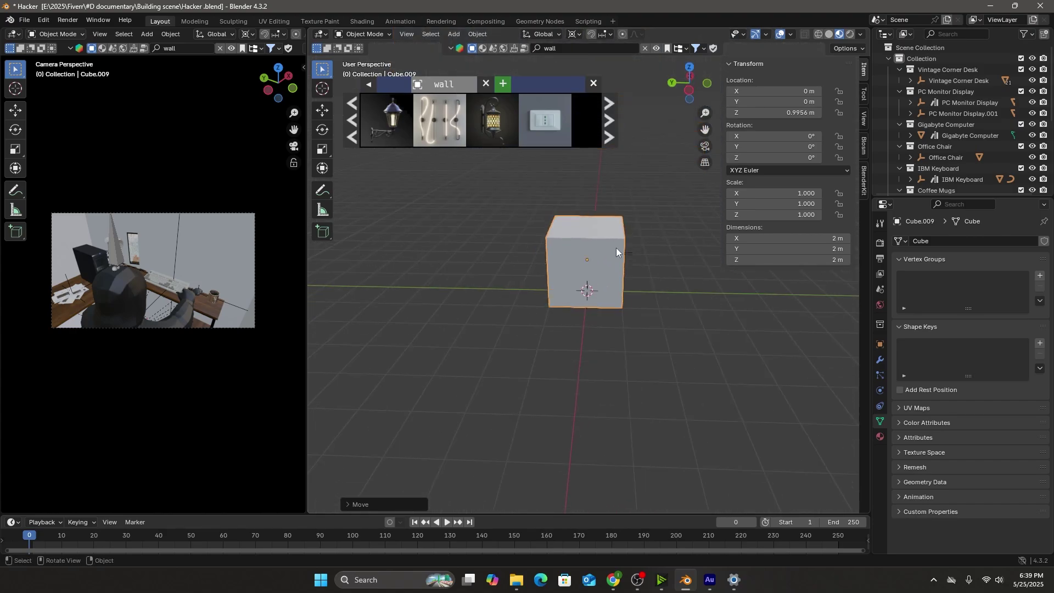
key("s")
key("z")
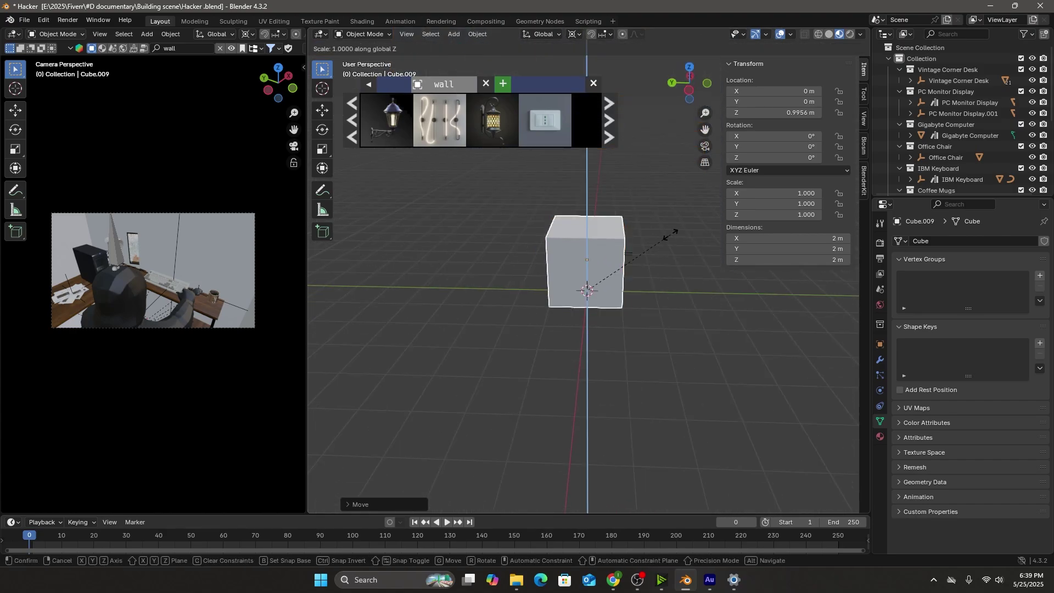
right_click(678, 227)
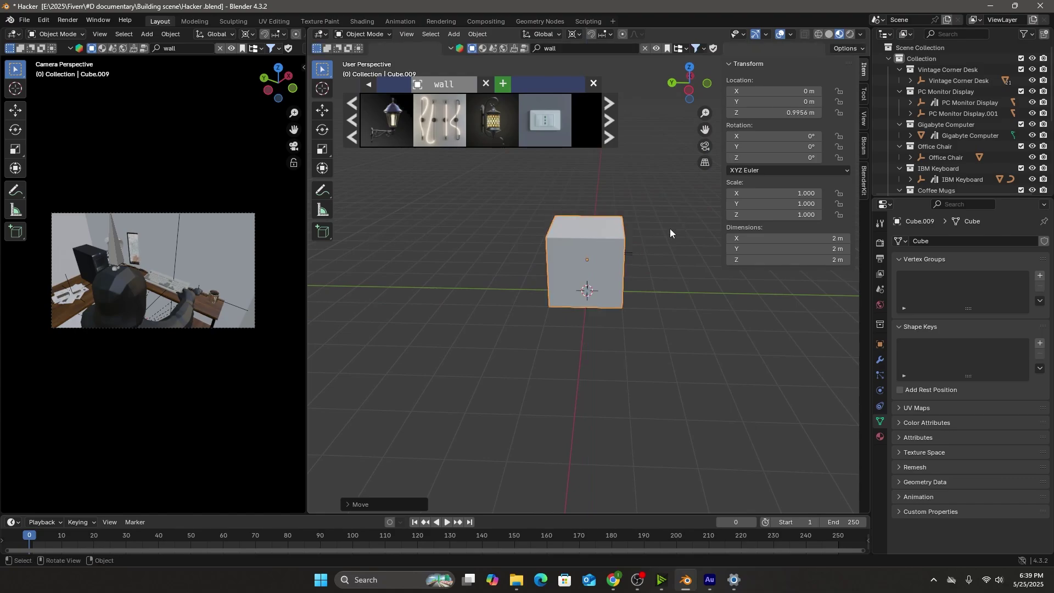
Scale the cube up uniformly from the 3D cursor to about 5.51 m per side
key("s")
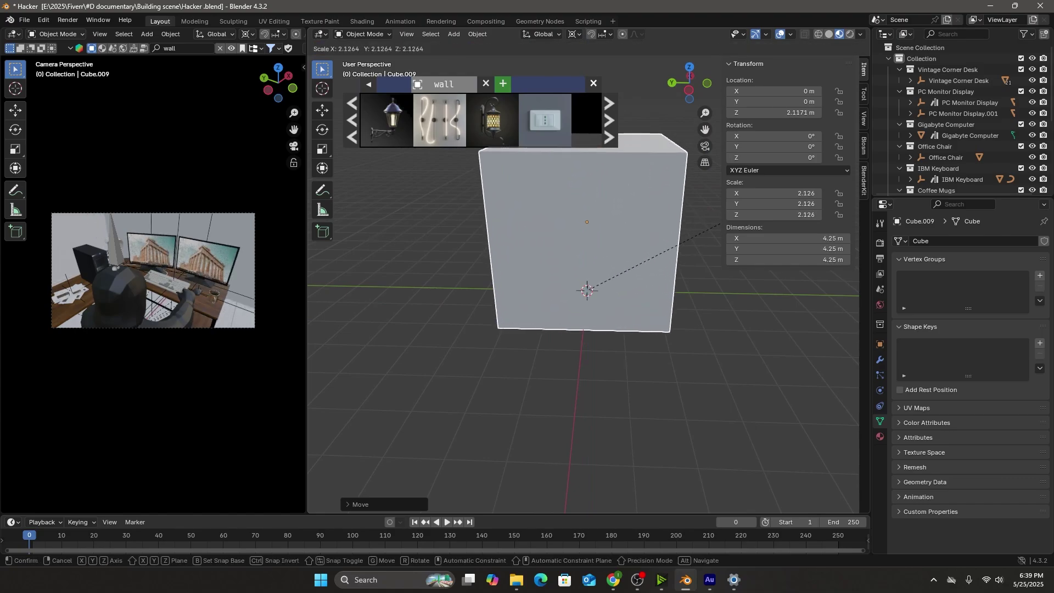
left_click(746, 253)
middle_click_drag(746, 252, 713, 262)
middle_click_drag(544, 235, 630, 257)
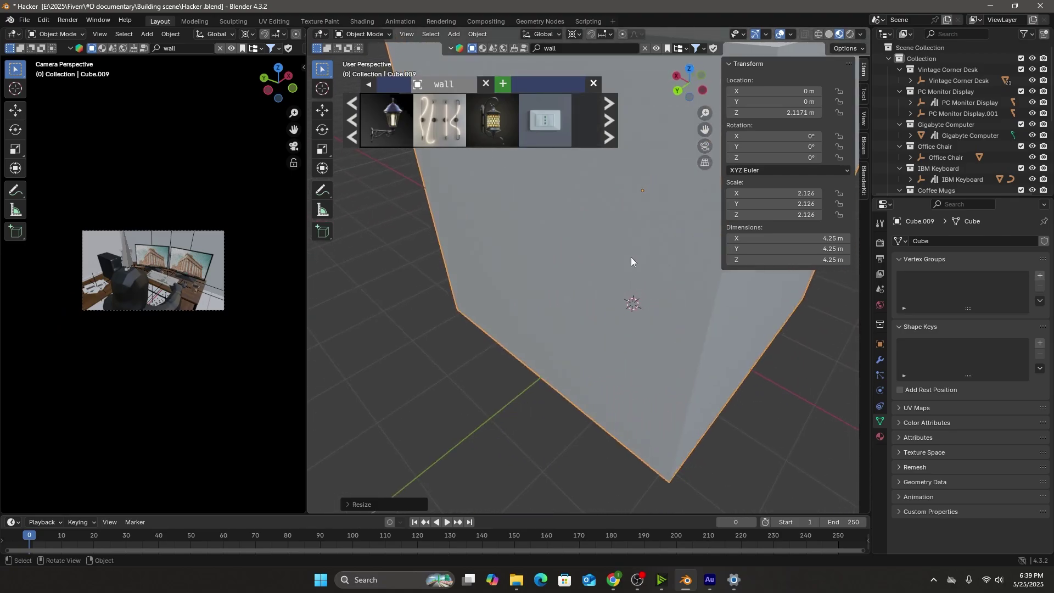
scroll(631, 258, "down", 4)
key("s")
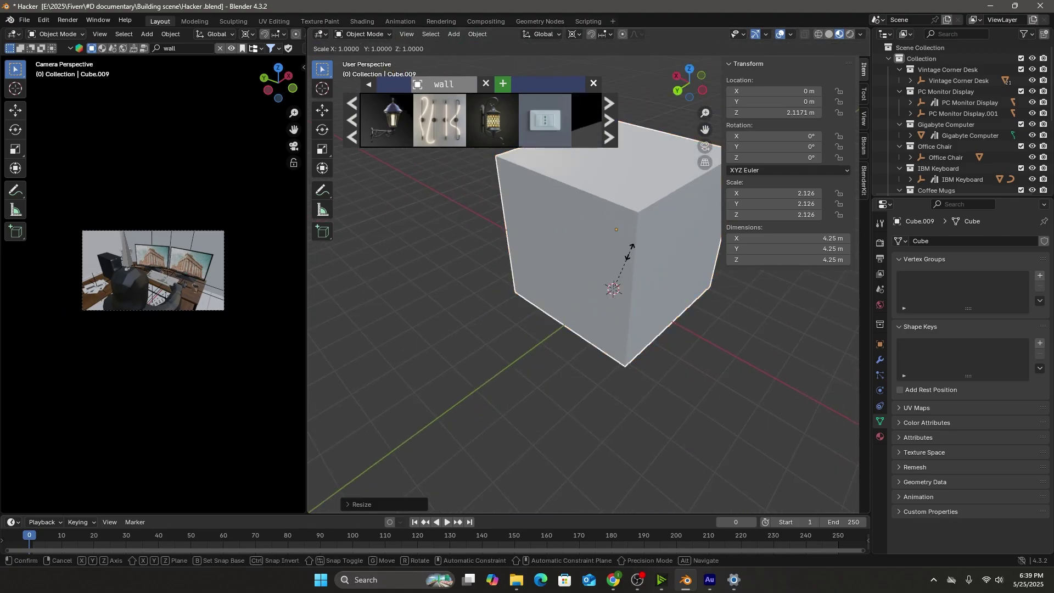
left_click(631, 239)
Display the main viewport in Solid shading with X-ray enabled so the desk scene shows through the cube
middle_click_drag(634, 238, 572, 236)
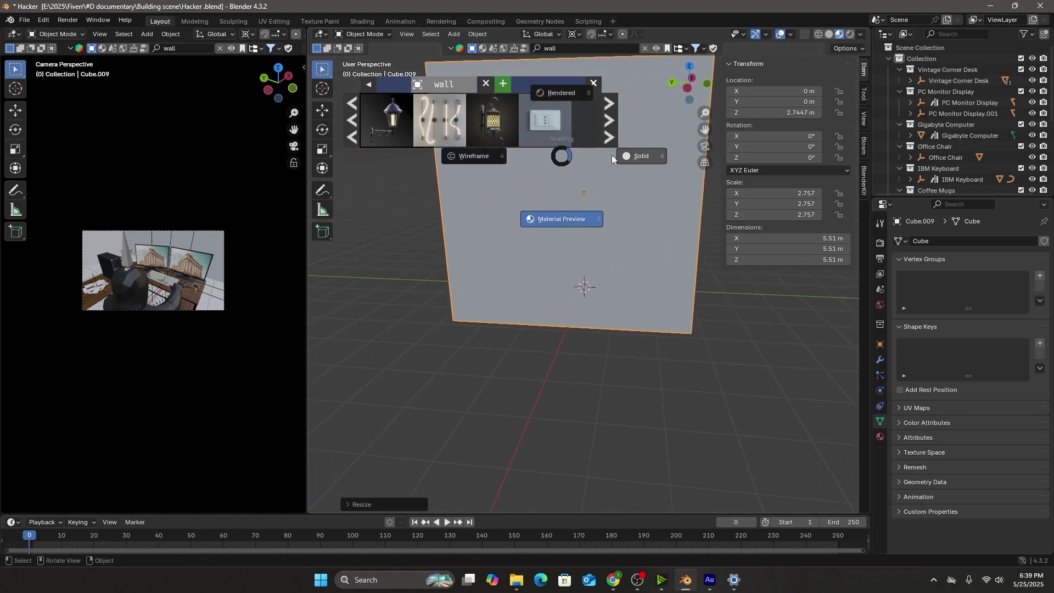
left_click(804, 34)
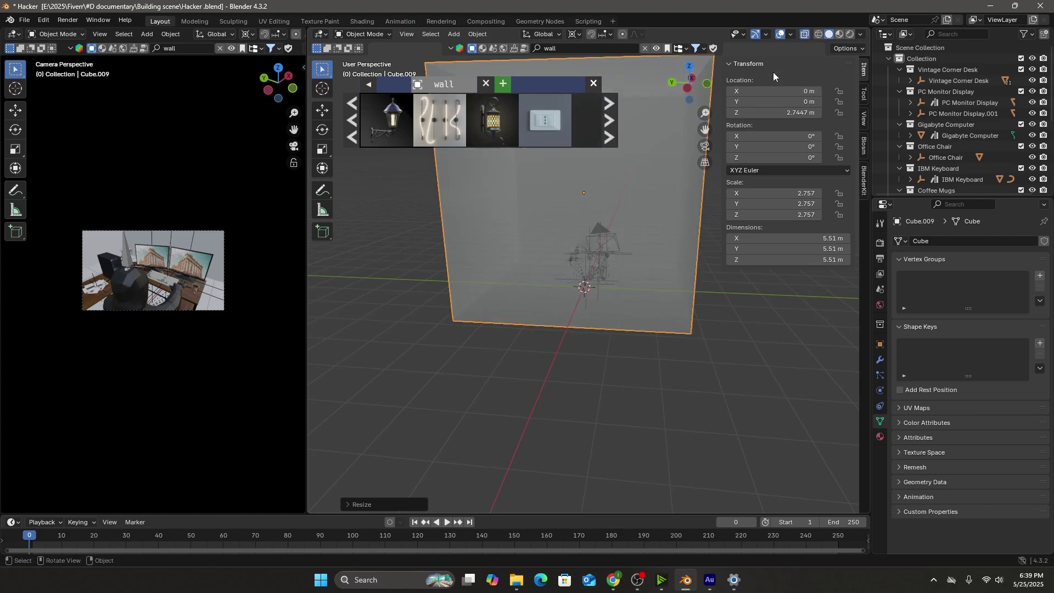
middle_click_drag(639, 212, 652, 238)
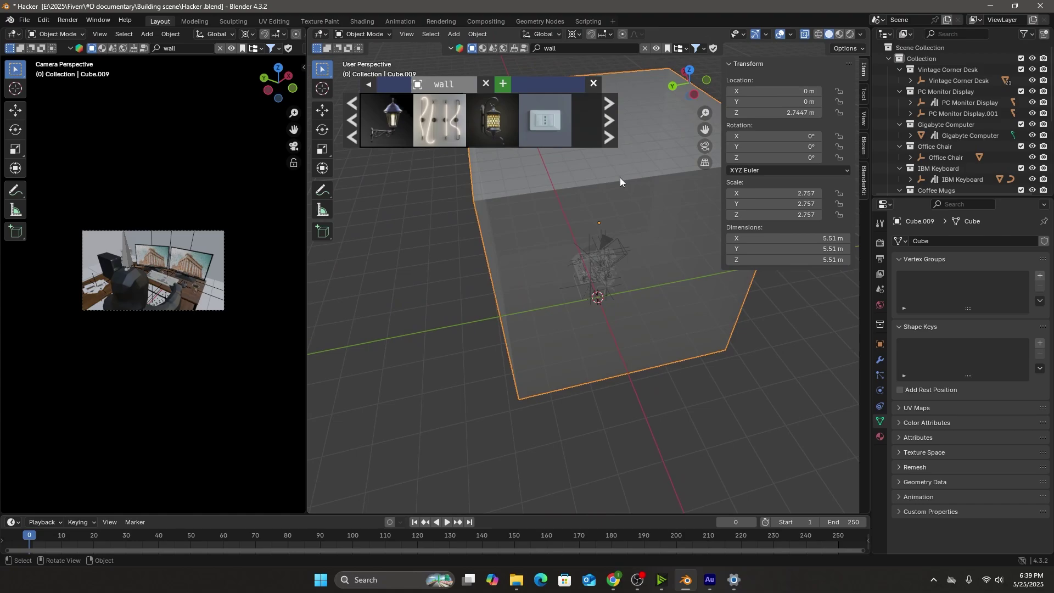
Scale the cube along global Z to a height of about 3.59 m
key("s")
key("z")
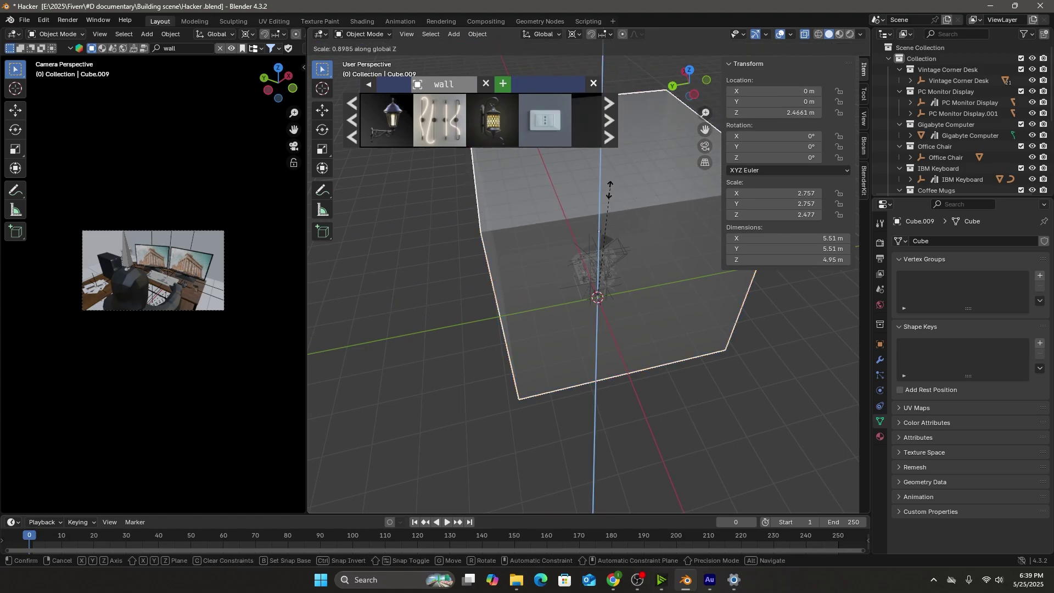
left_click(614, 224)
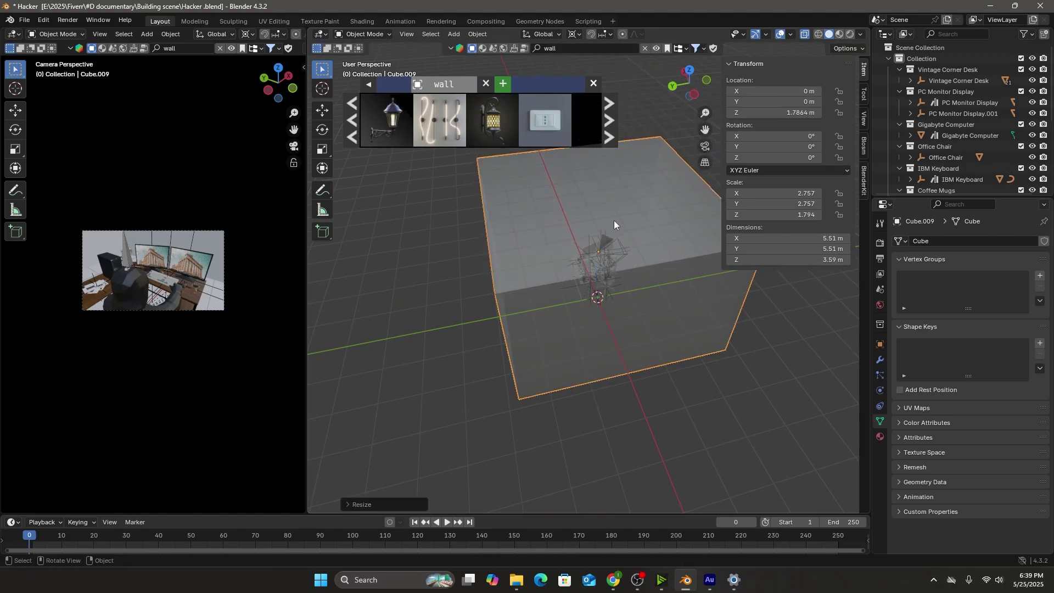
Scale the cube down uniformly in the left orthographic view to about 3.4 × 3.4 × 2.22 m
left_click(693, 94)
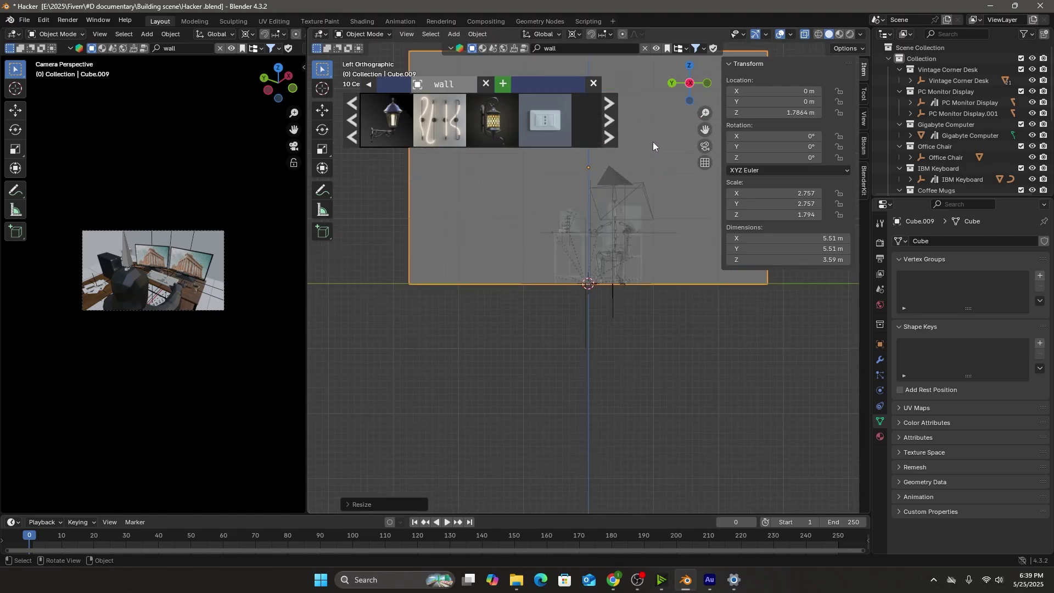
middle_click_drag(653, 141, 660, 223, "shift")
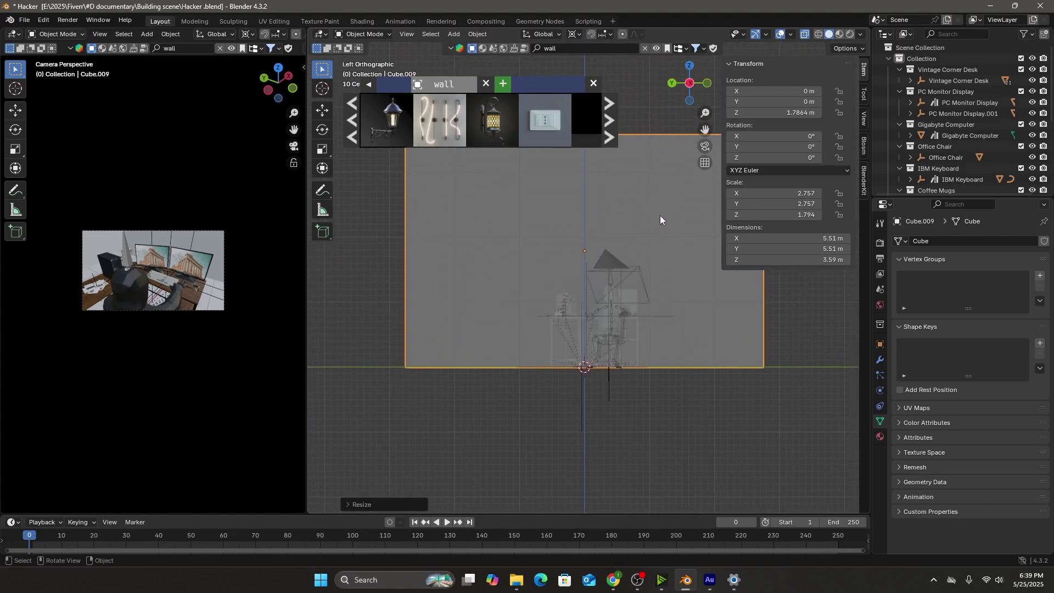
key("s")
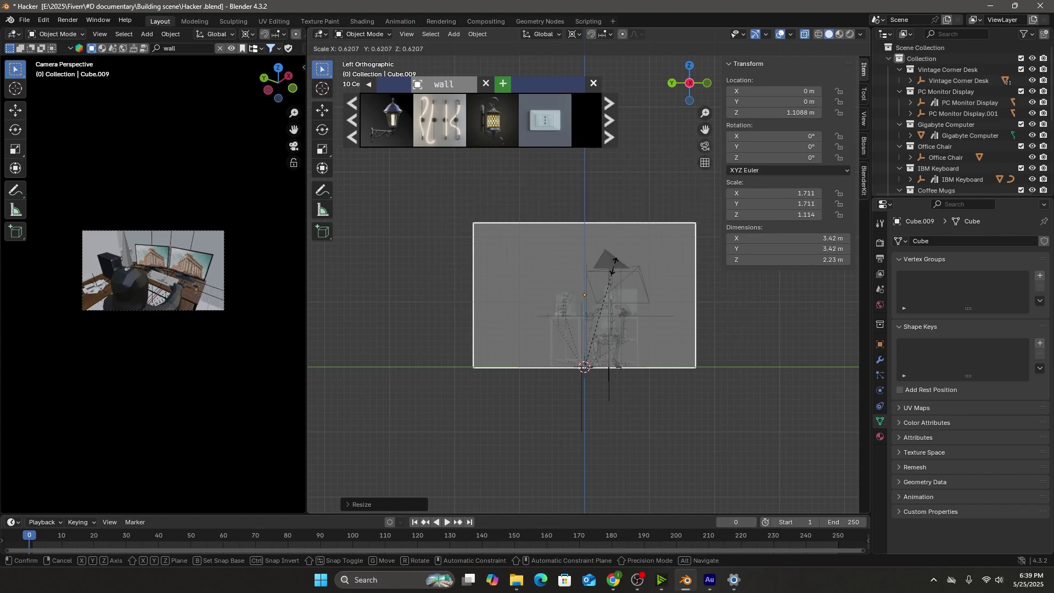
left_click(619, 229)
Move the cube about -1.11 m along global Y in the top view, bringing its edge close to the desk
scroll(590, 249, "up", 6)
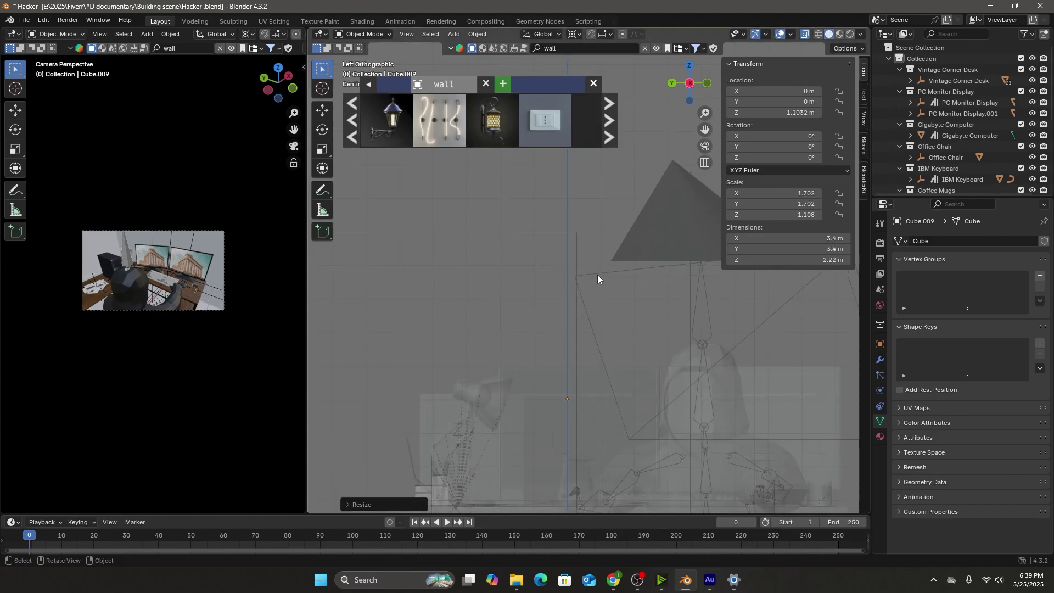
middle_click_drag(597, 275, 589, 313)
scroll(585, 312, "down", 3)
scroll(558, 297, "up", 3)
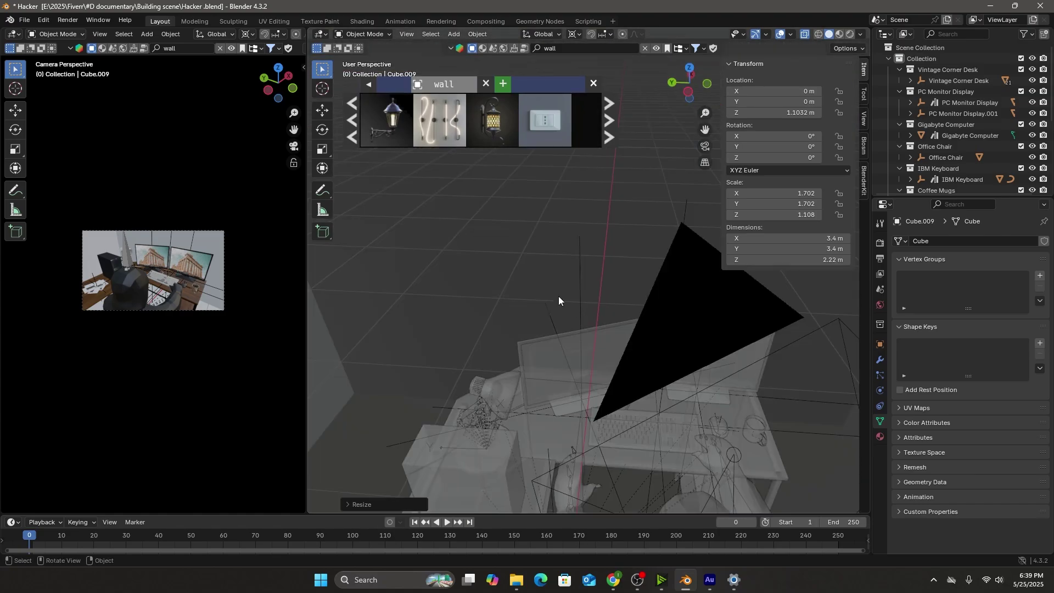
scroll(571, 283, "down", 4)
scroll(585, 291, "down", 2)
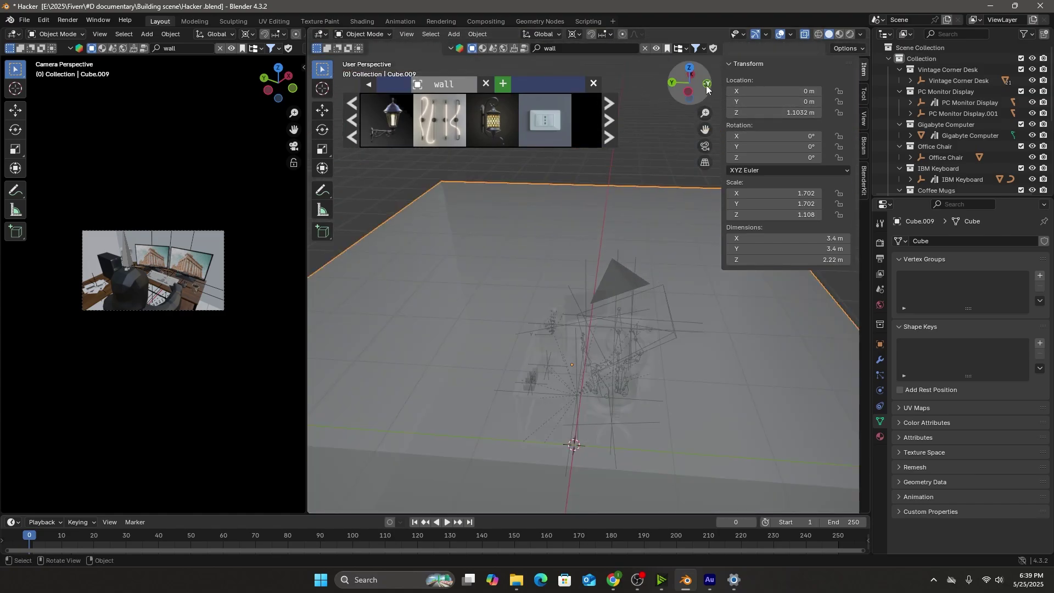
left_click(686, 70)
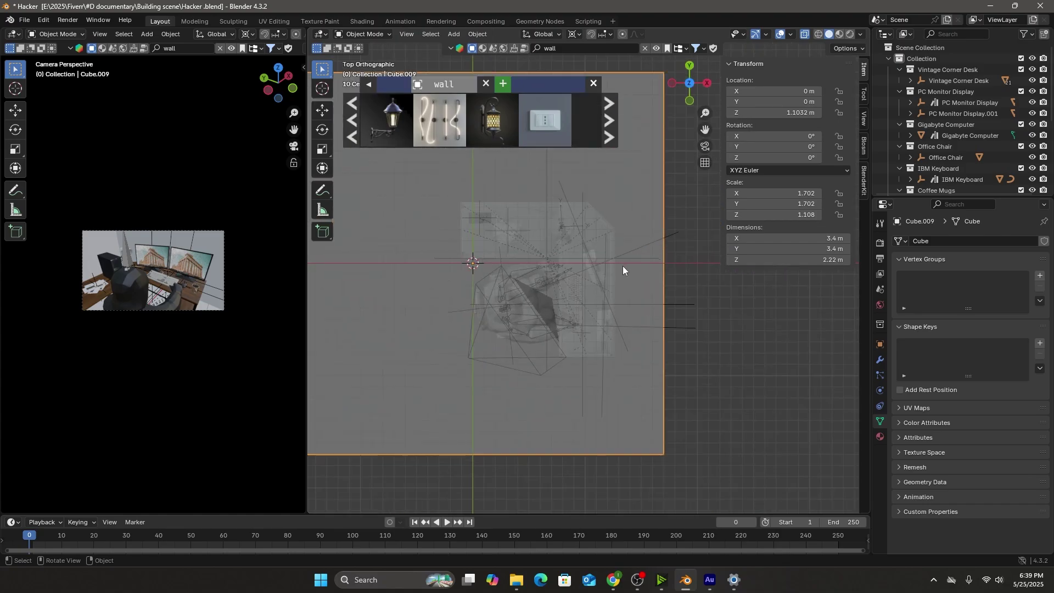
key("g")
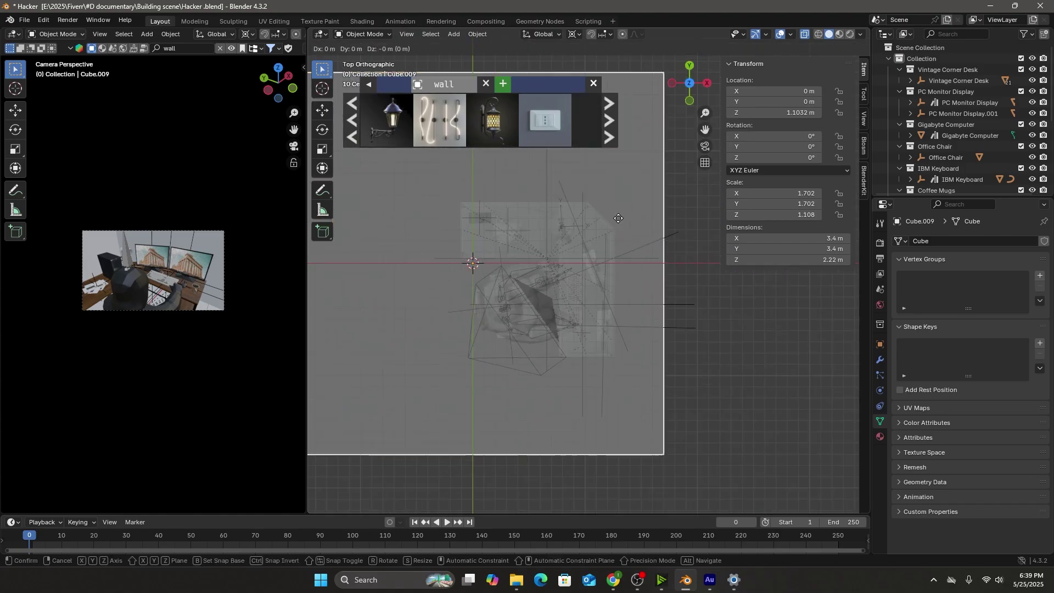
key("y")
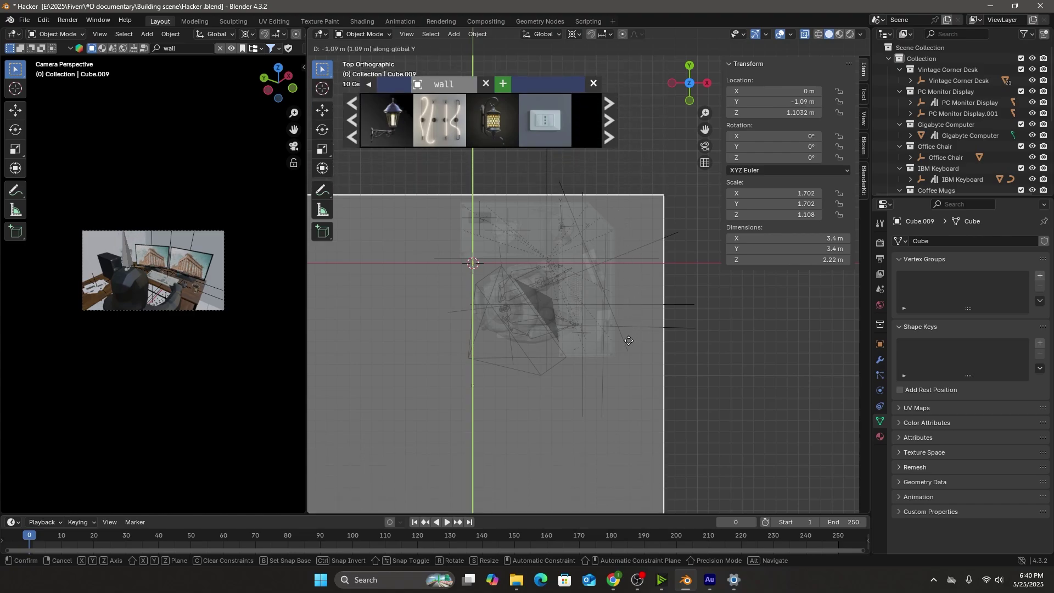
left_click(628, 343)
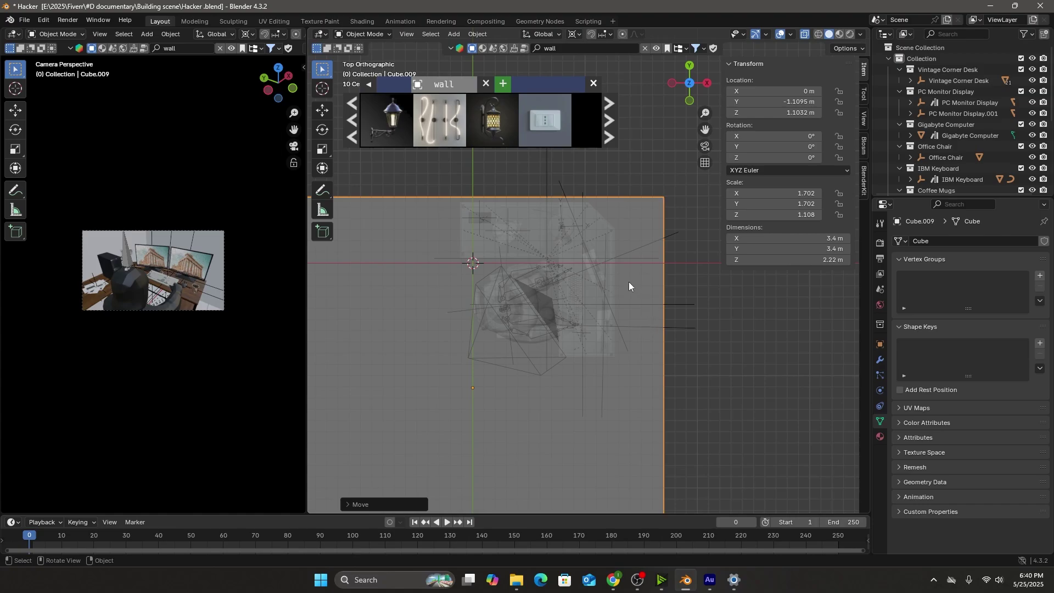
Move the cube about -0.367 m along global X so its side wall sits close behind the desk
key("g")
key("x")
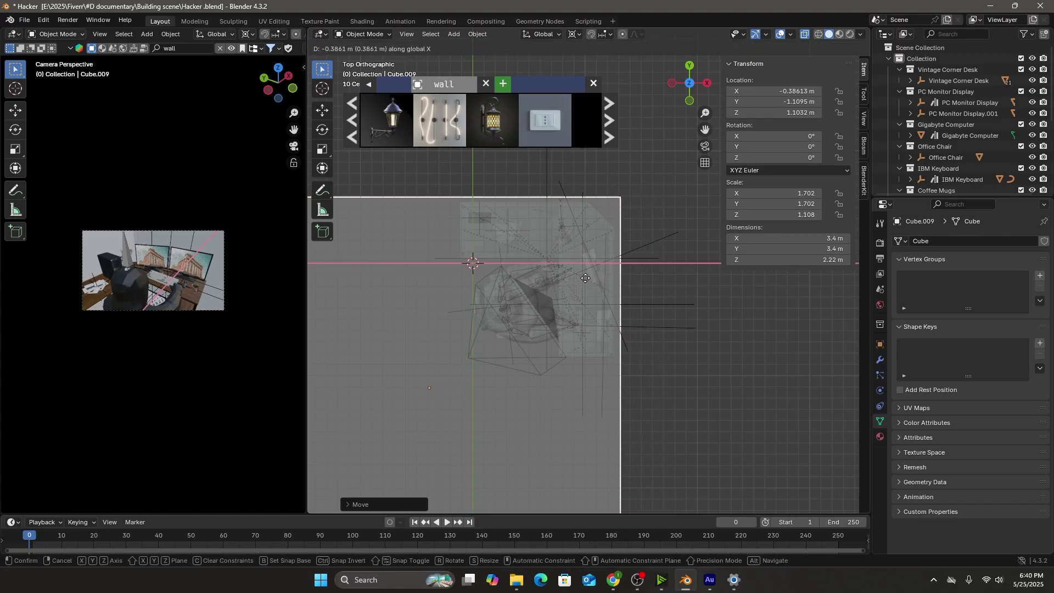
left_click(568, 295)
middle_click_drag(568, 291, 619, 358)
scroll(532, 312, "up", 6)
scroll(580, 355, "down", 5)
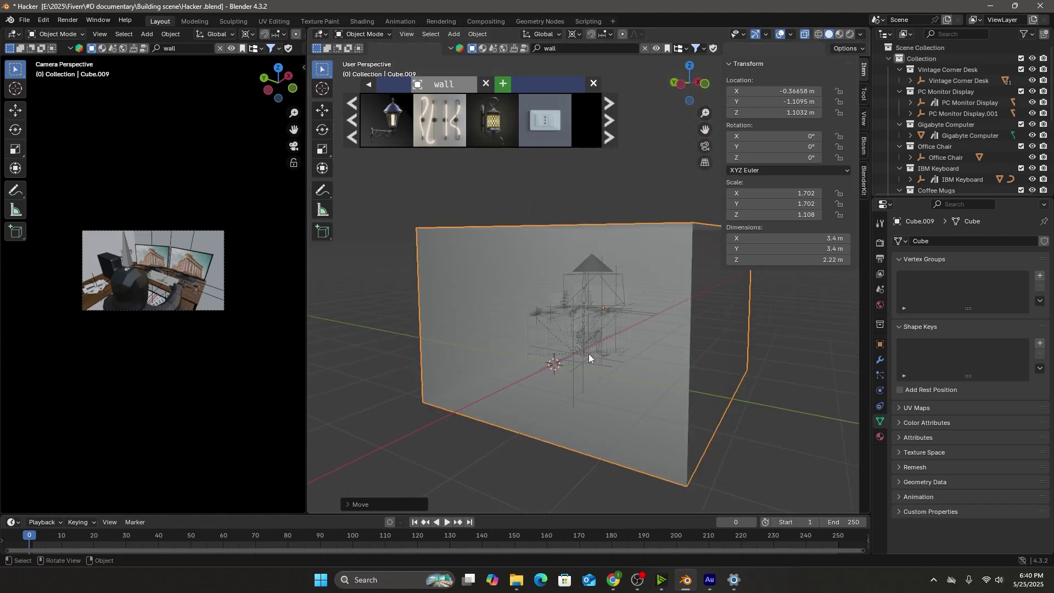
middle_click_drag(589, 354, 713, 303)
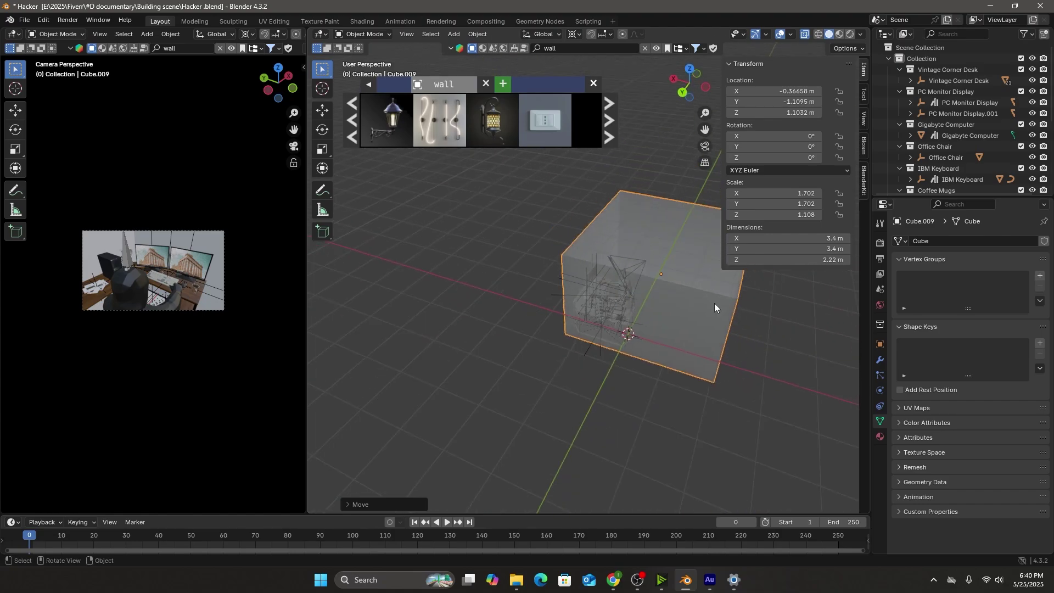
key("s")
key("z")
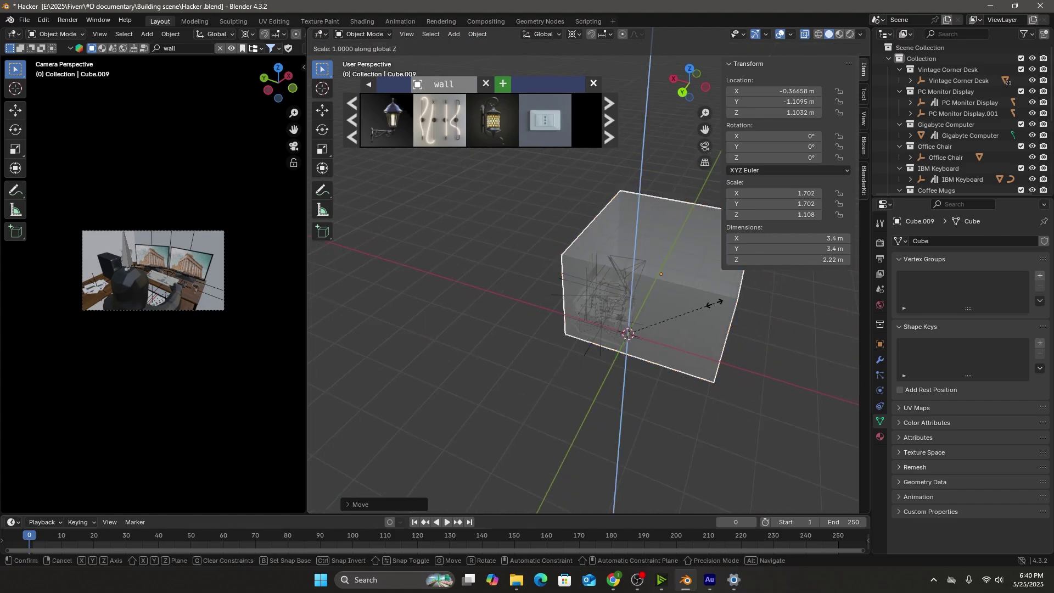
right_click(713, 303)
Resize the cube uniformly and shift it along global X to fit around the desk setup
key("s")
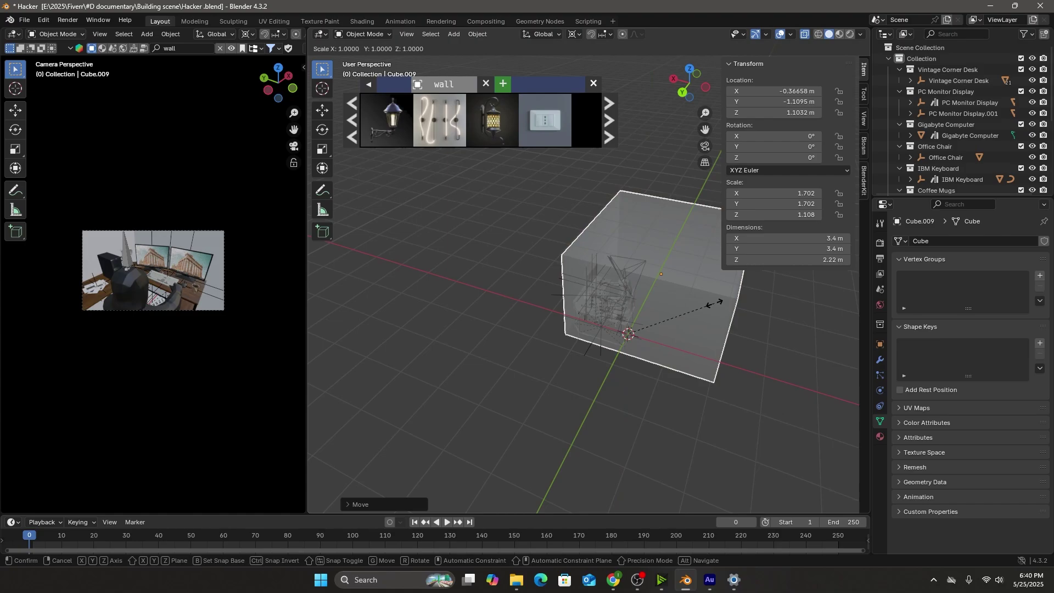
left_click(694, 310)
scroll(694, 310, "up", 4)
middle_click_drag(694, 310, 688, 363)
key("g")
key("x")
left_click(661, 253)
key("g")
key("x")
left_click(686, 301)
key("g")
key("x")
Scale the cube separately along Z, X and Y to about 4.07 × 3.39 × 1.99 m in X, Y and Z
key("s")
key("z")
left_click(671, 166)
key("s")
key("x")
left_click(714, 370)
key("s")
key("y")
left_click(713, 356)
Move the cube along global X to a location of about -0.894 m
key("g")
key("x")
left_click(696, 391)
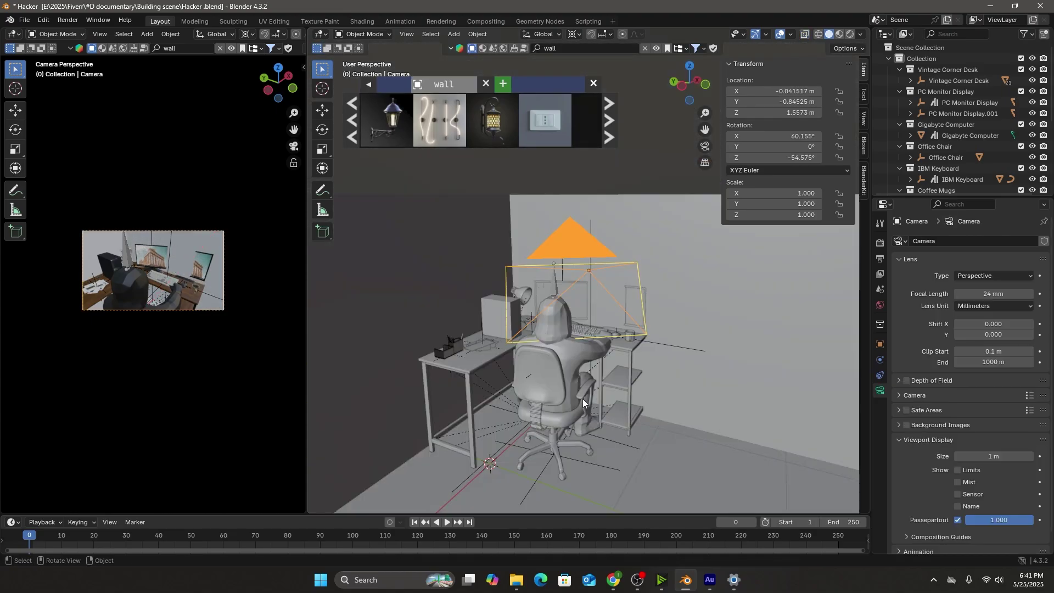
Check the room walls around the hacker's desk and switch the camera viewport to Rendered shading
middle_click_drag(579, 399, 506, 400)
scroll(630, 407, "up", 3)
scroll(574, 405, "down", 3)
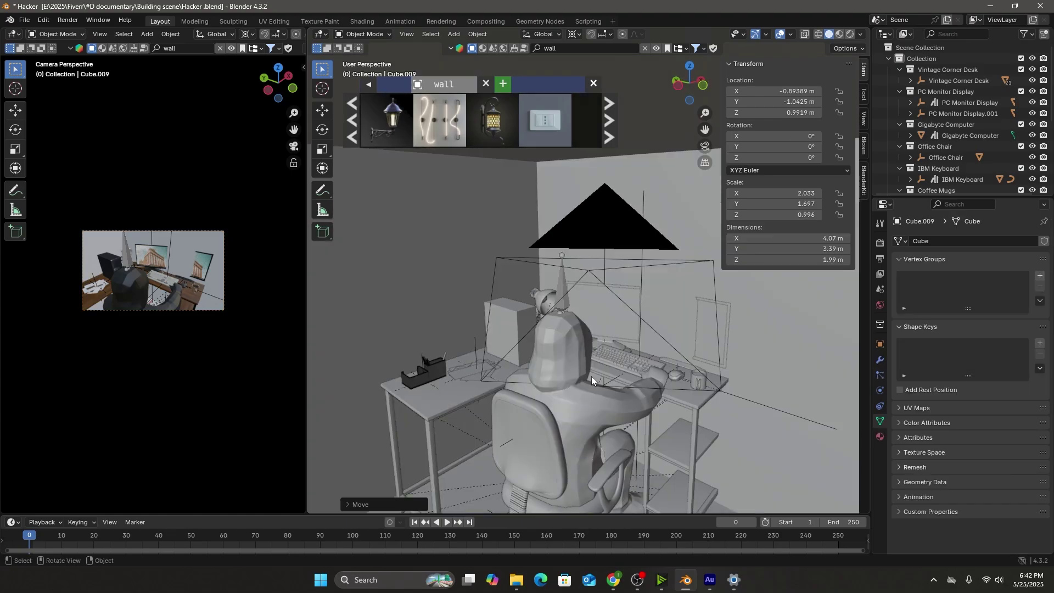
scroll(591, 376, "up", 1)
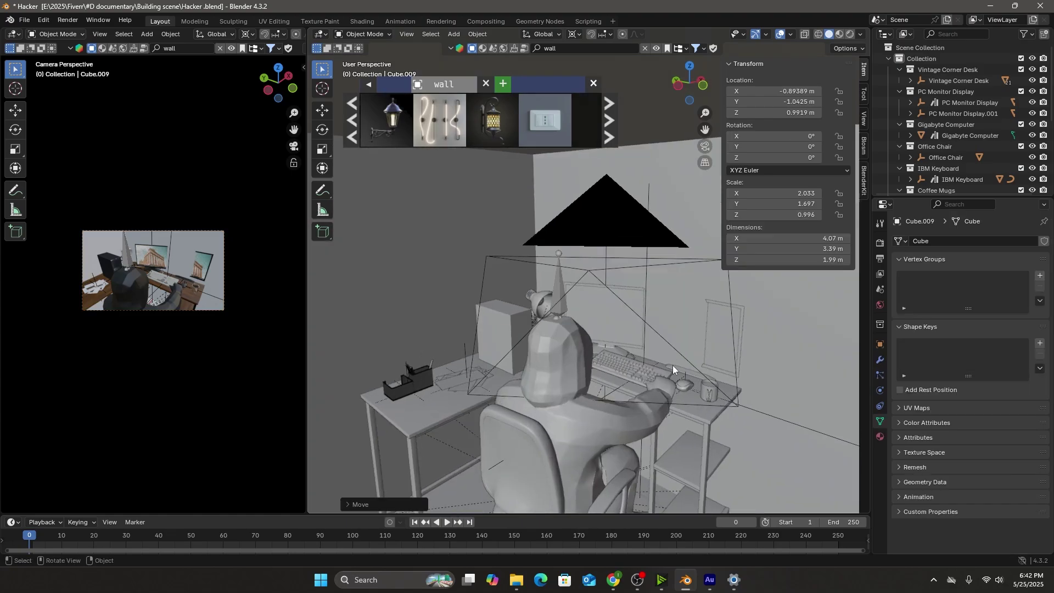
scroll(673, 364, "down", 2)
middle_click_drag(536, 253, 646, 241)
scroll(634, 248, "up", 2)
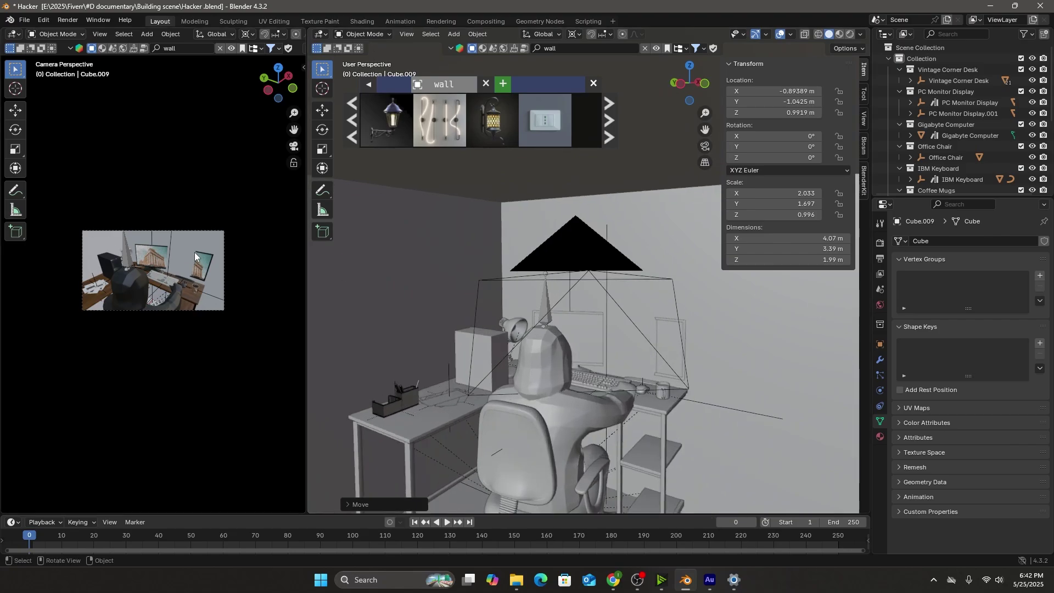
key("z")
left_click(203, 212)
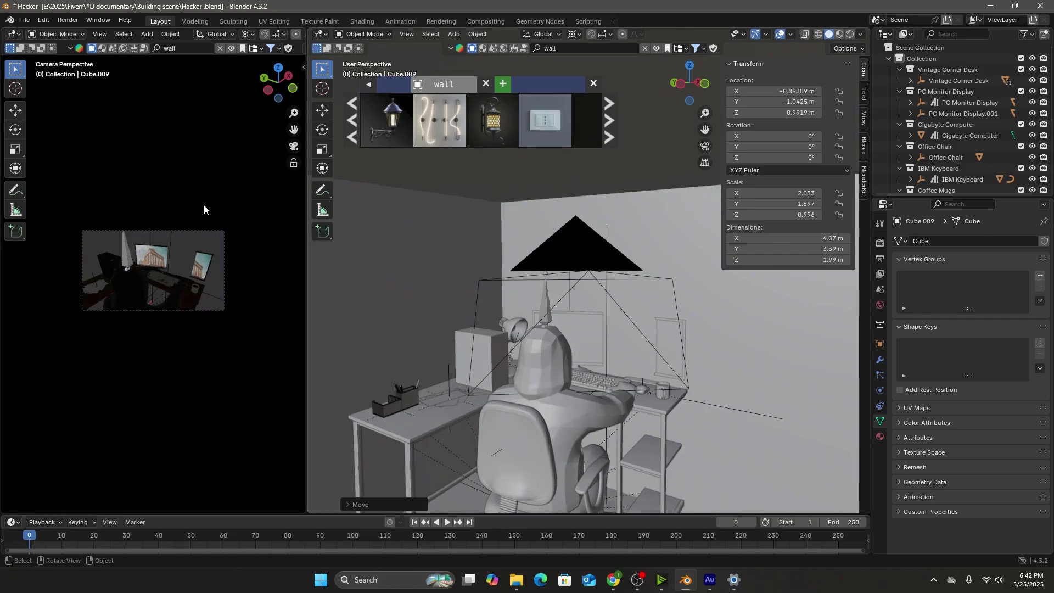
Set the render engine to Cycles with GPU Compute as the device
left_click(880, 244)
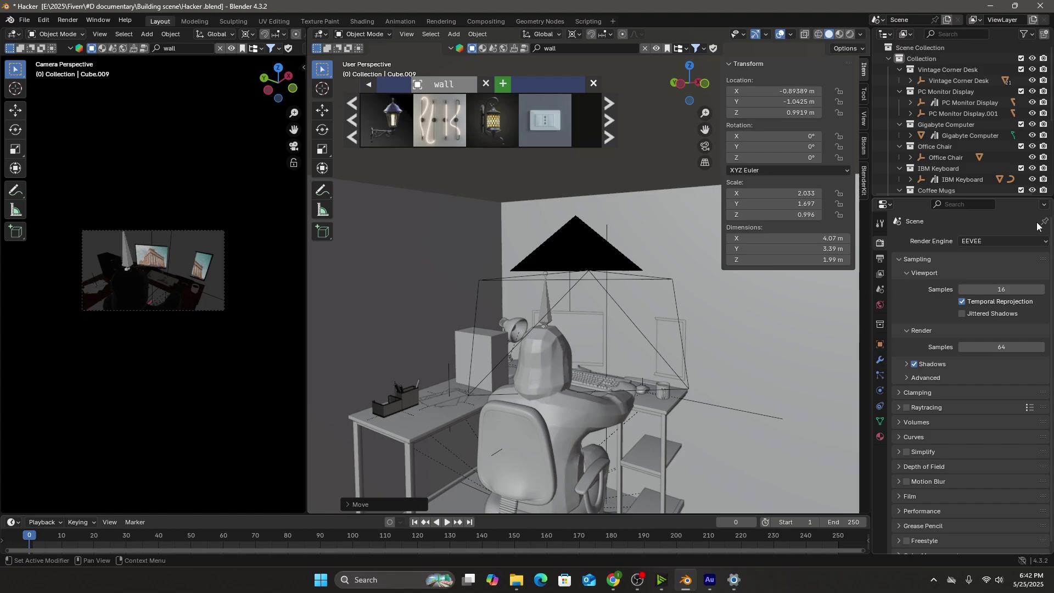
left_click(1019, 239)
left_click(995, 277)
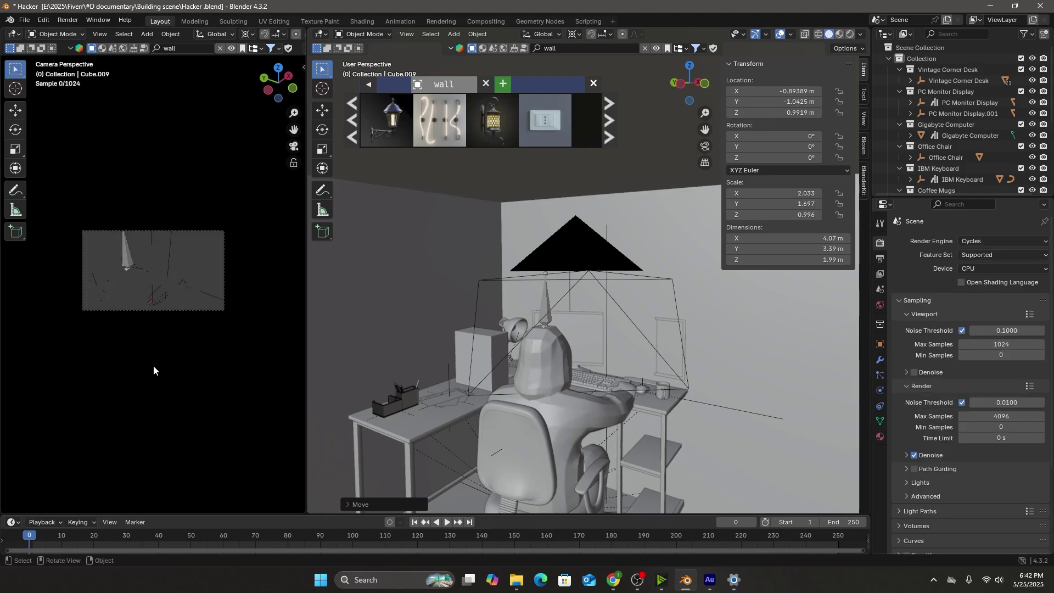
left_click(969, 269)
left_click(979, 293)
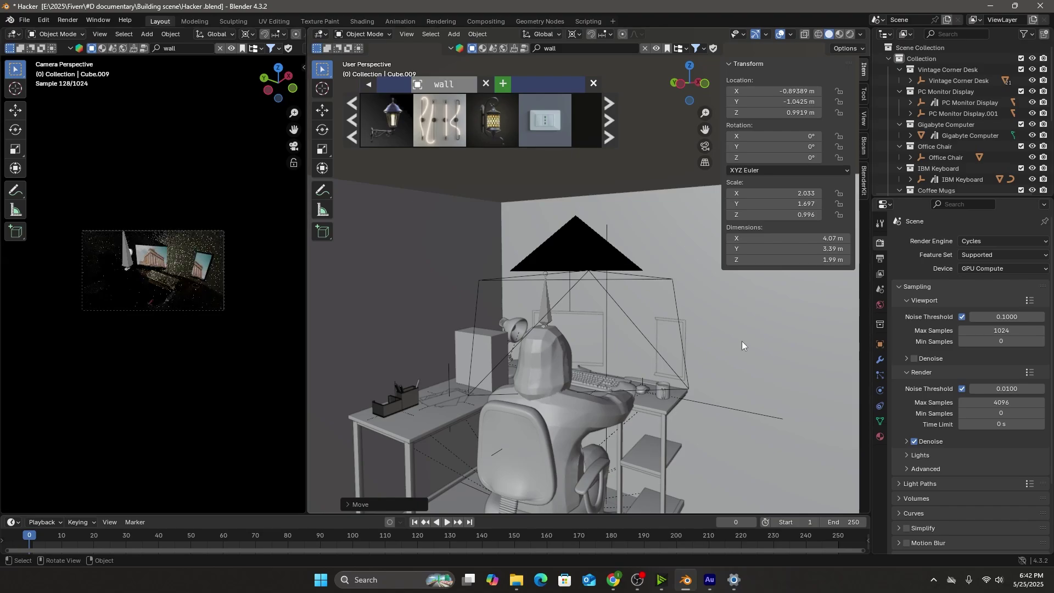
scroll(97, 288, "up", 5)
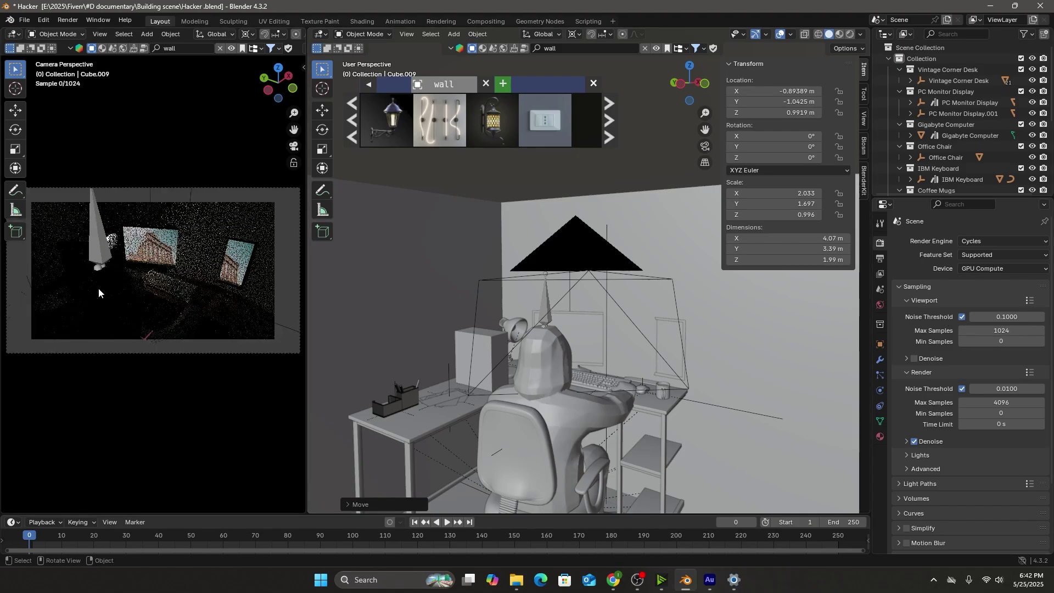
Hide the hacker's armature from both viewports and renders
left_click(60, 208)
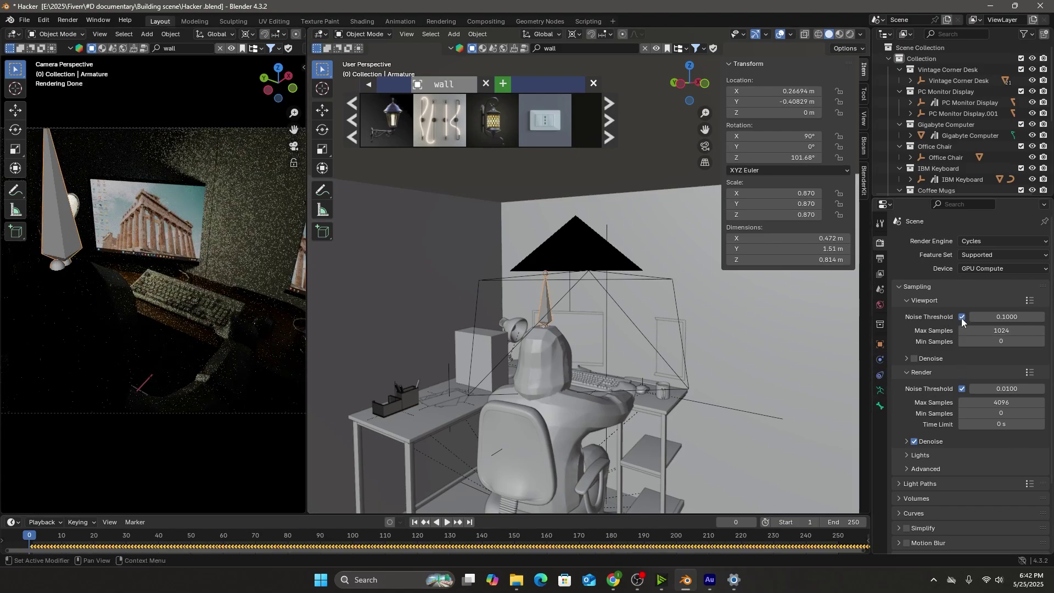
left_click(879, 344)
left_click(957, 487)
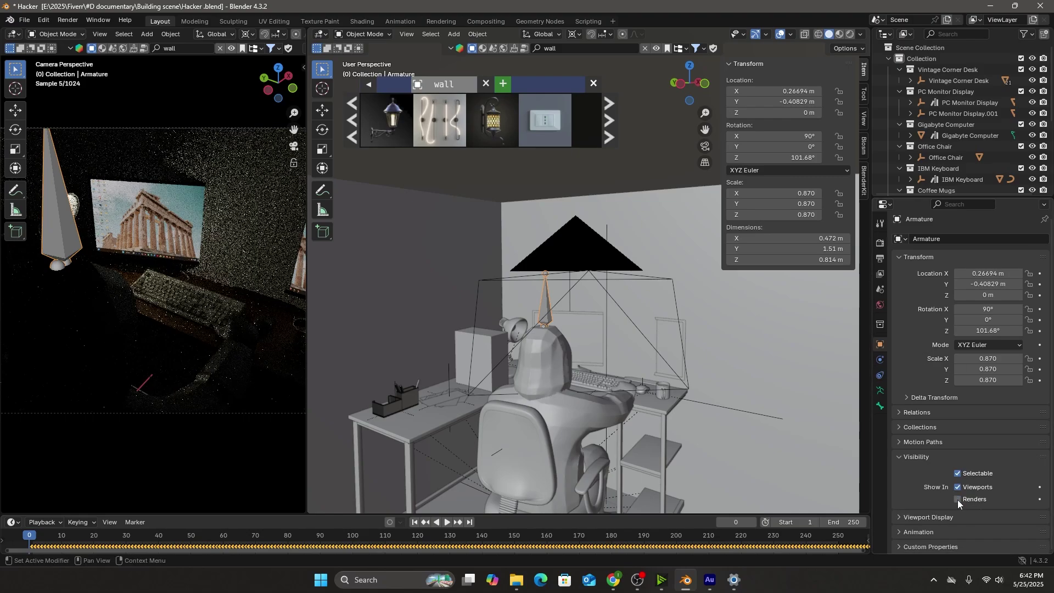
left_click(957, 498)
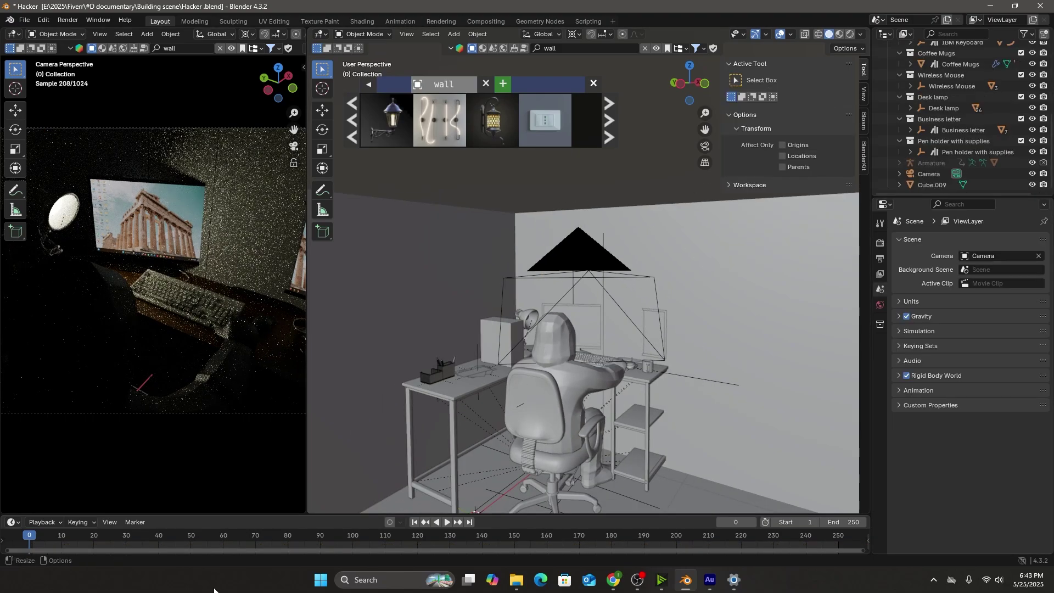
Add a point light and raise it along global Z to about 1.66 m
key("shift+a")
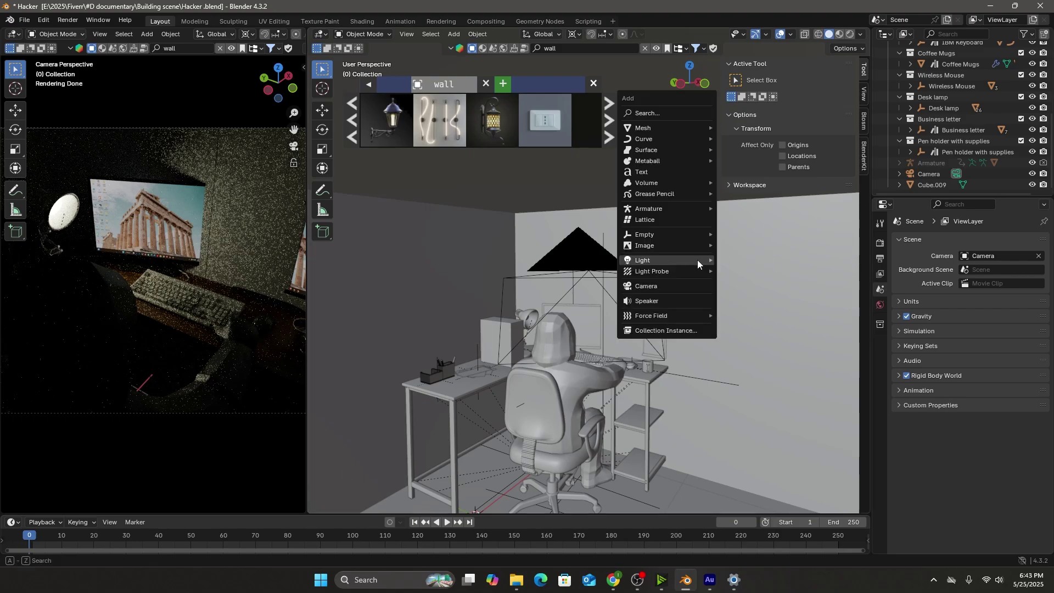
mouse_move(699, 260)
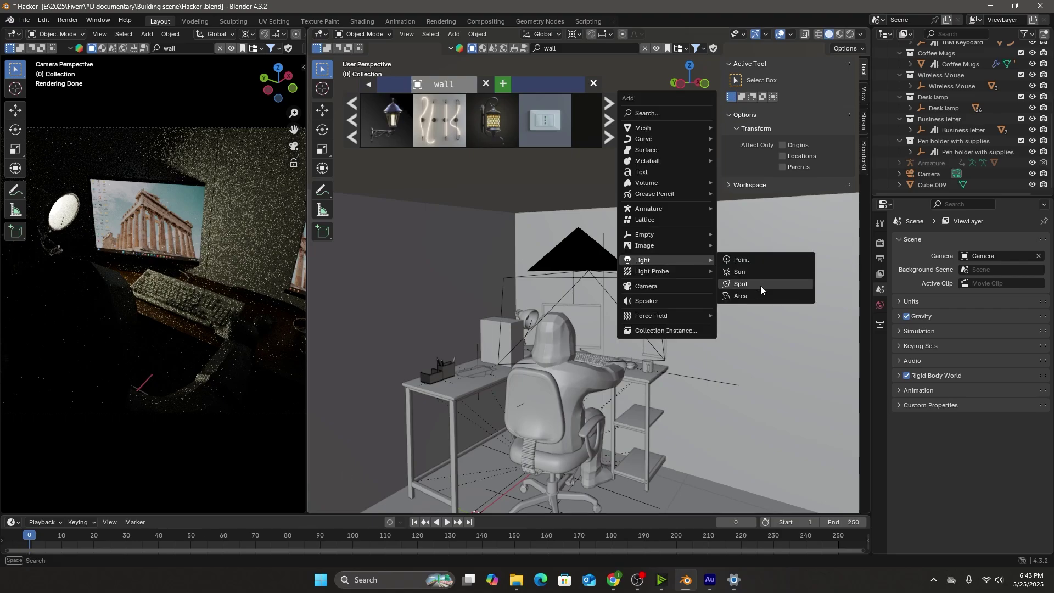
left_click(770, 259)
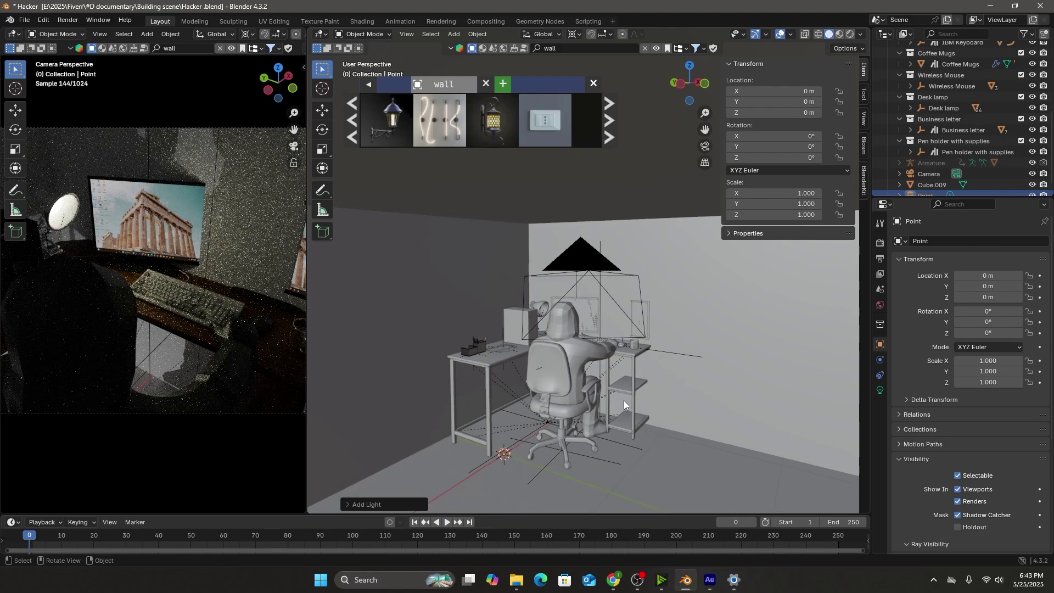
key("g")
key("z")
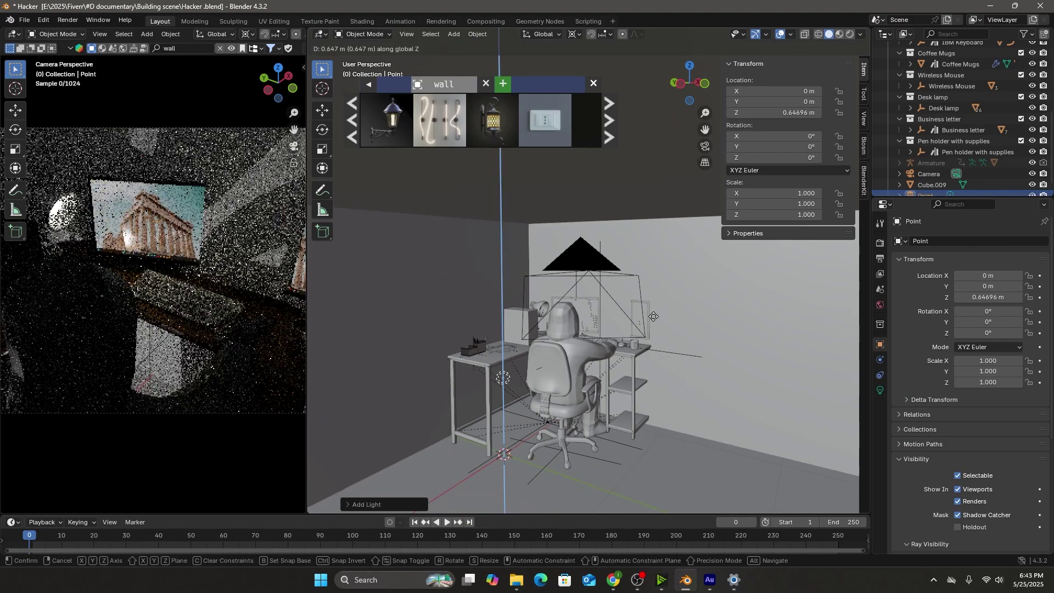
left_click(679, 200)
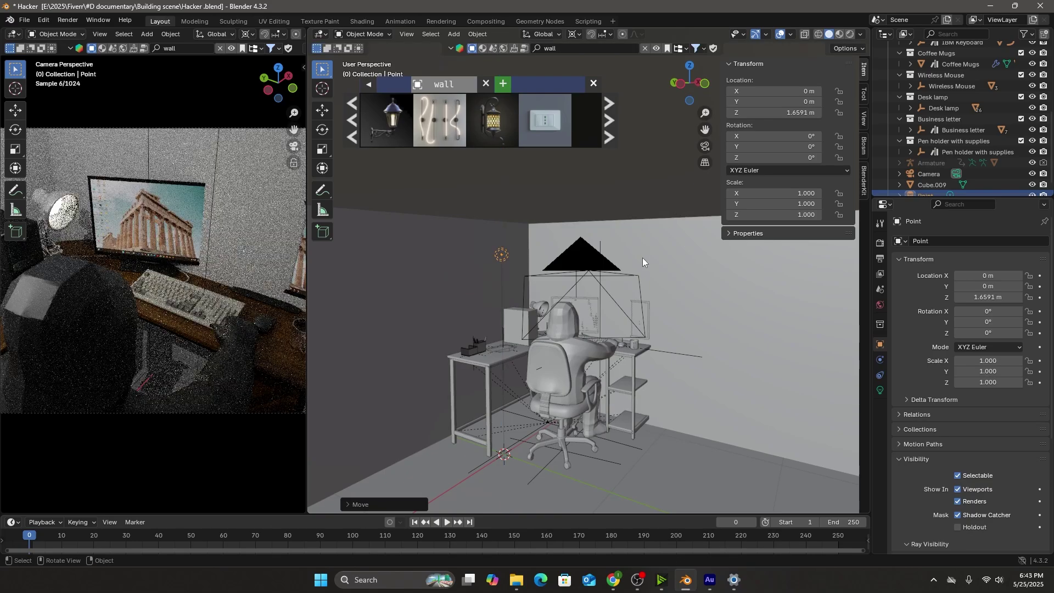
Move the point light to about -1.08 m in X, -1.74 m in Y and 1.85 m in Z
key("g")
key("x")
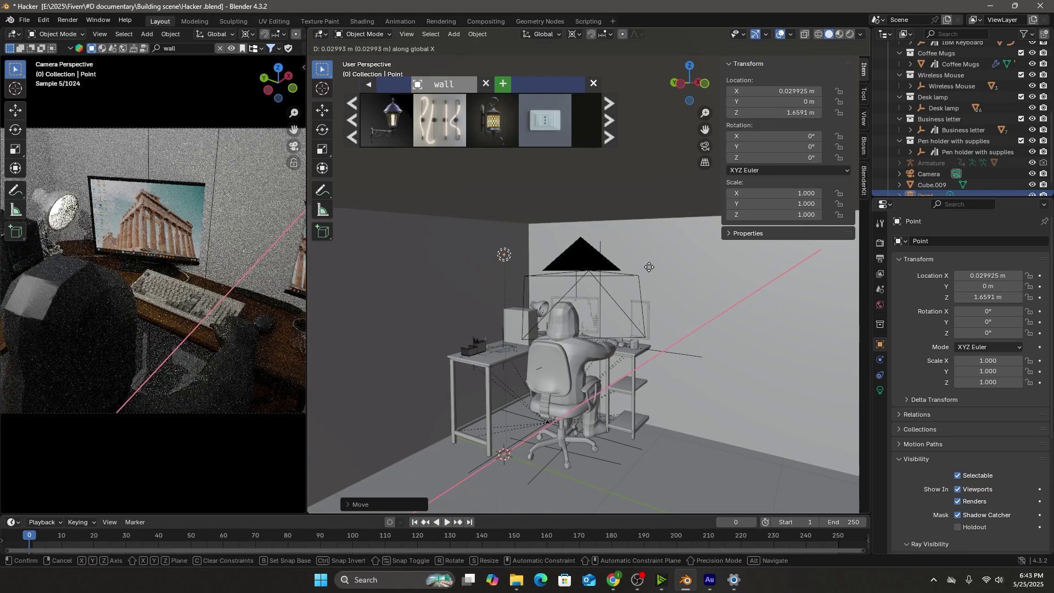
left_click(507, 319)
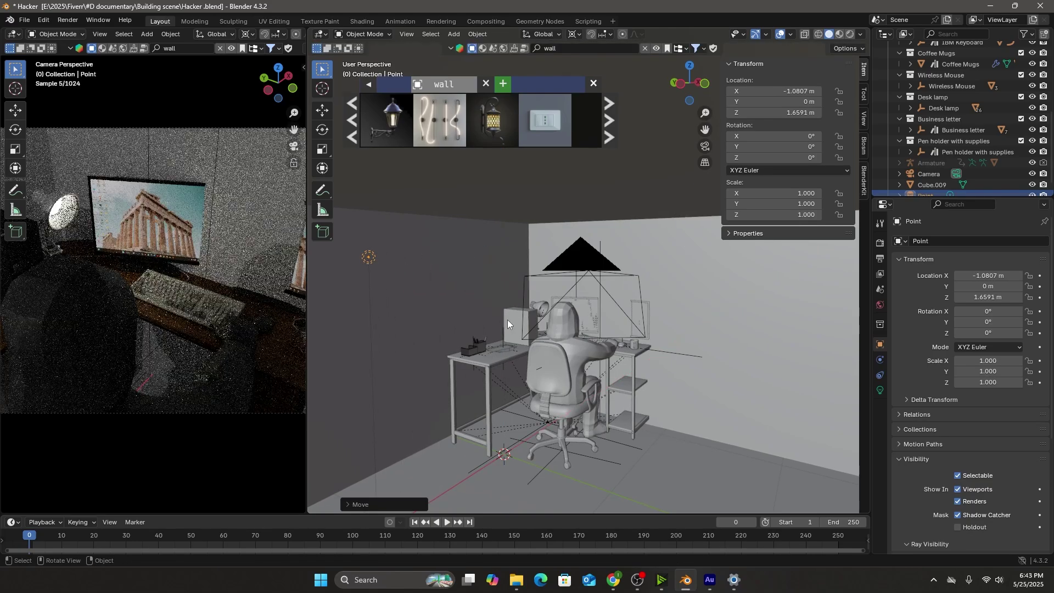
key("g")
key("y")
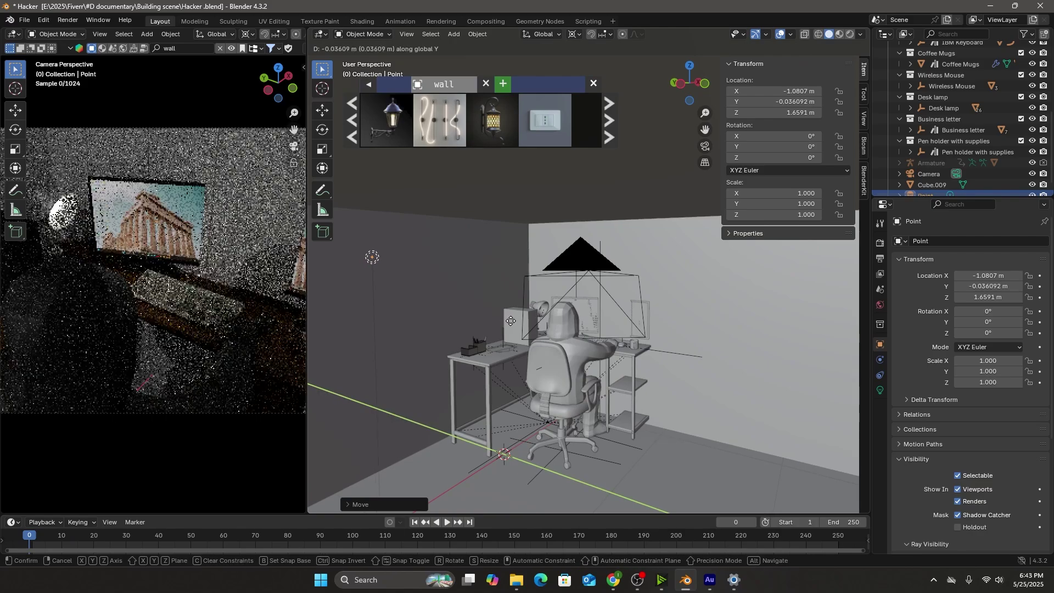
left_click(722, 383)
key("g")
key("z")
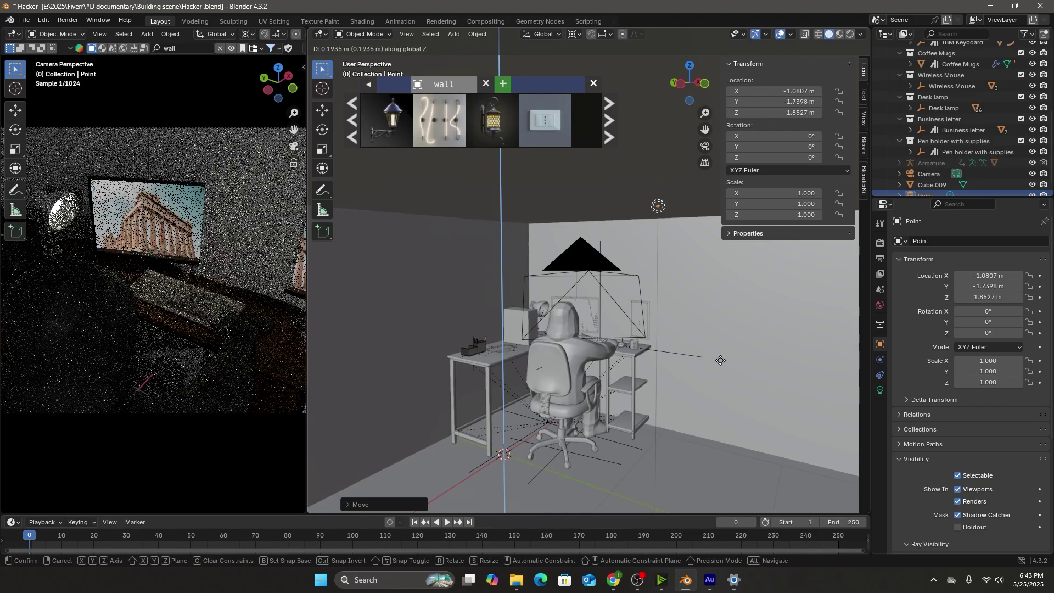
left_click(721, 360)
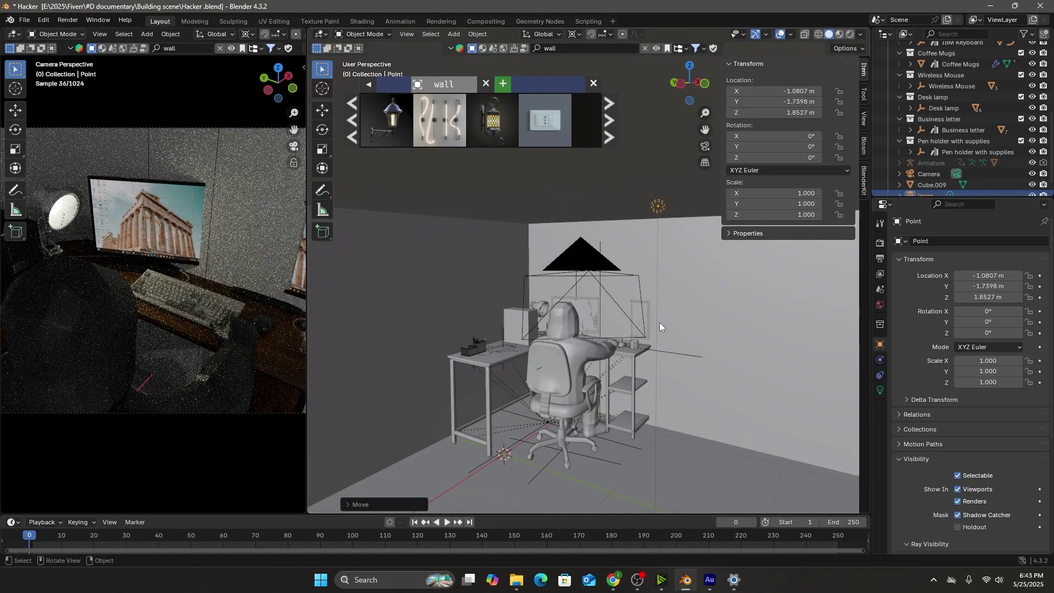
middle_click_drag(663, 337, 654, 324)
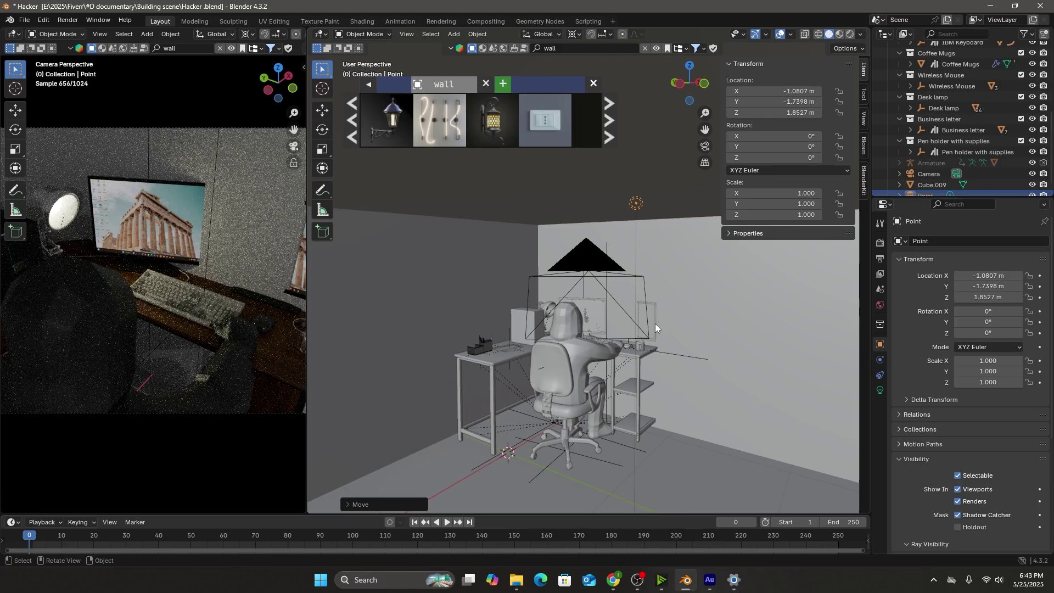
Change the point light's color to a pale yellow
left_click(879, 391)
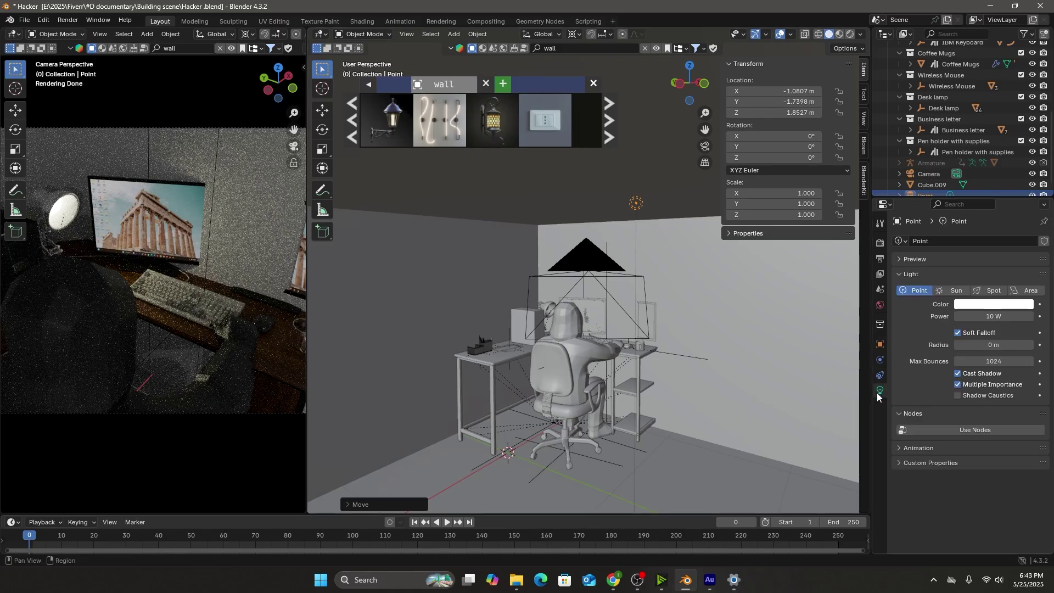
left_click(994, 304)
left_click(968, 172)
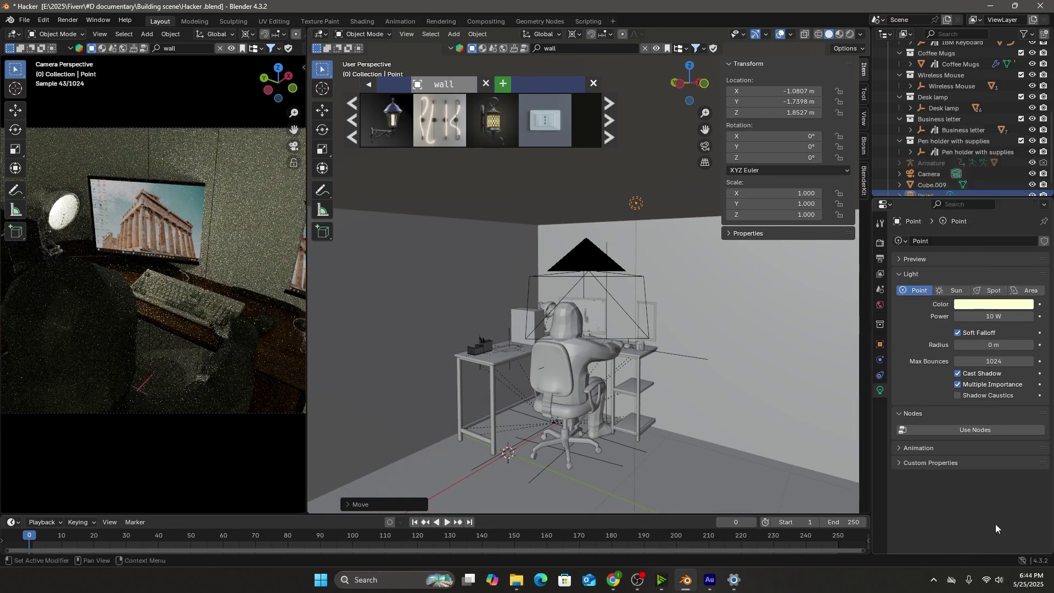
Move the room cube along global X to a location of about -0.809 m
left_click(518, 378)
scroll(518, 377, "up", 2)
middle_click_drag(518, 377, 697, 400)
key("g")
key("x")
left_click(375, 230)
scroll(395, 220, "down", 1)
Switch the "wall" asset search to materials and download a plain off-white wall material for the room cube
left_click(483, 49)
mouse_move(442, 133)
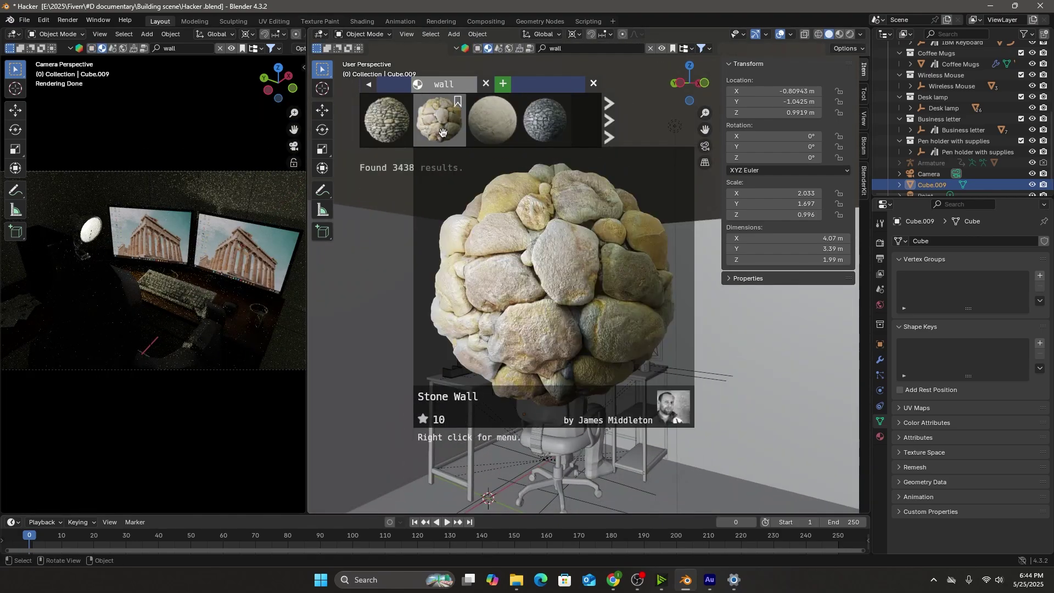
scroll(442, 133, "down", 3)
left_click(493, 119)
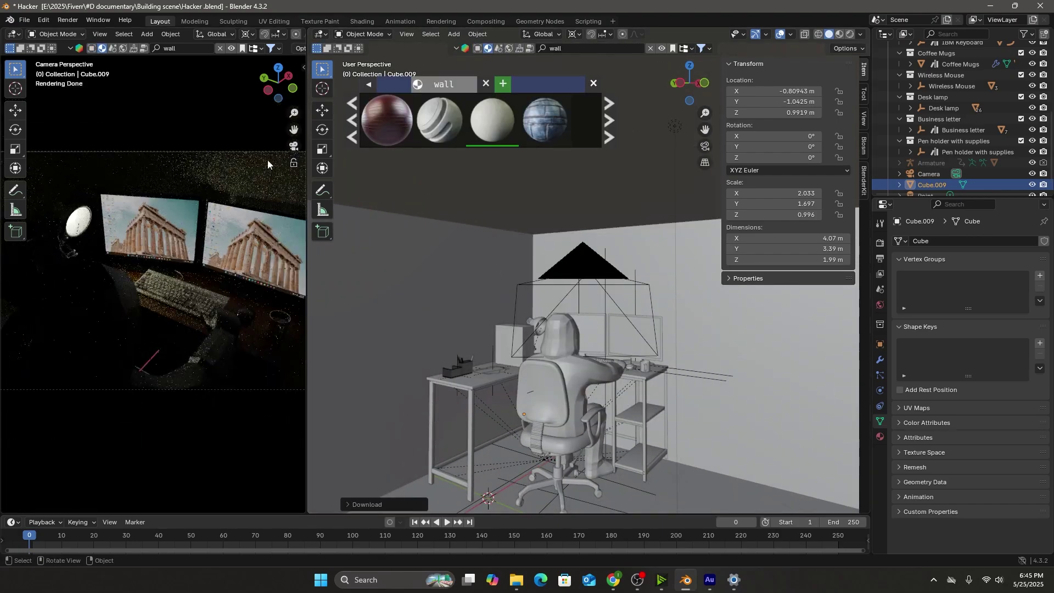
Set the camera's focal length to 15 mm
left_click(267, 159)
double_click(993, 293)
type("1")
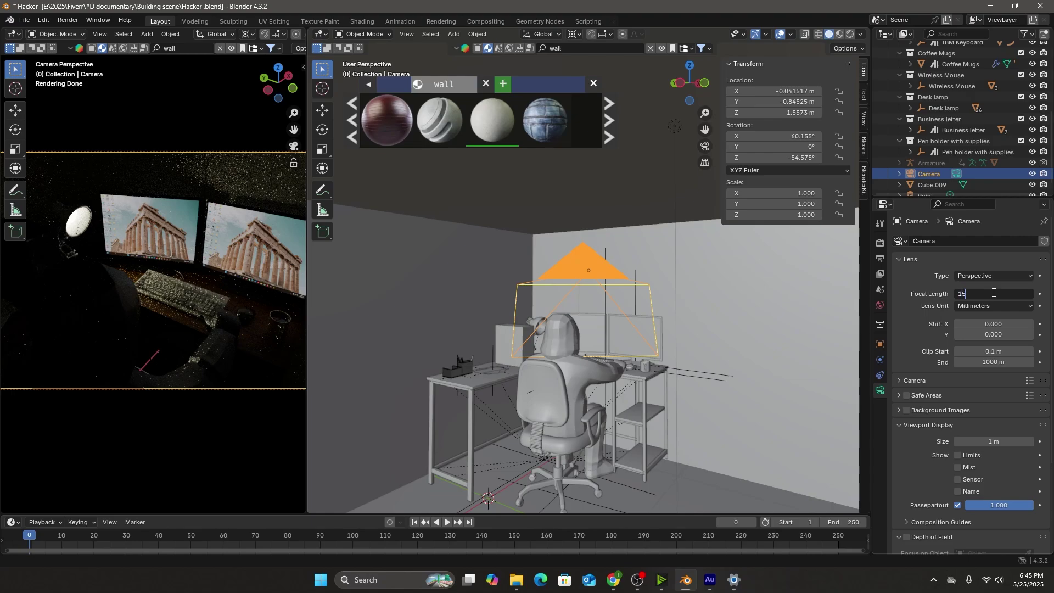
type("5")
key("Return")
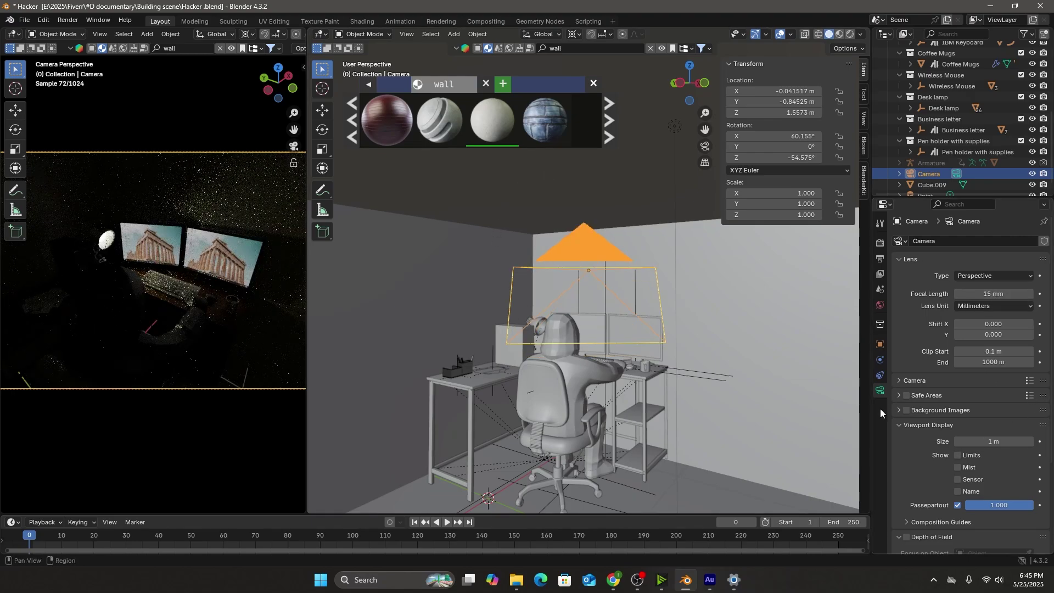
Enable the camera's depth of field and pick the monitor's Glass object as the focus object
scroll(900, 426, "down", 3)
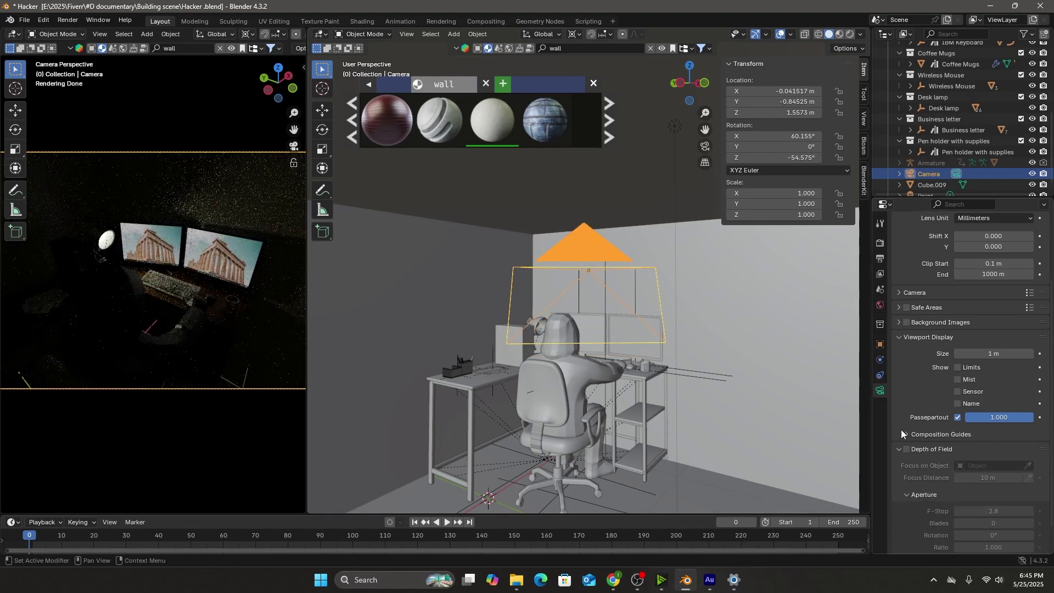
scroll(900, 429, "down", 2)
left_click(907, 415)
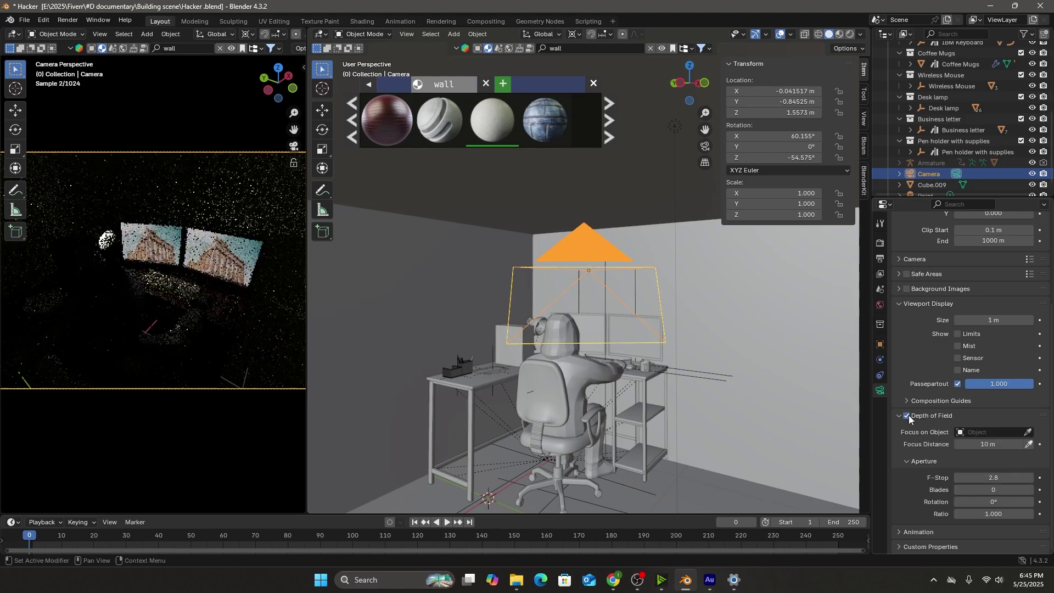
left_click(1028, 433)
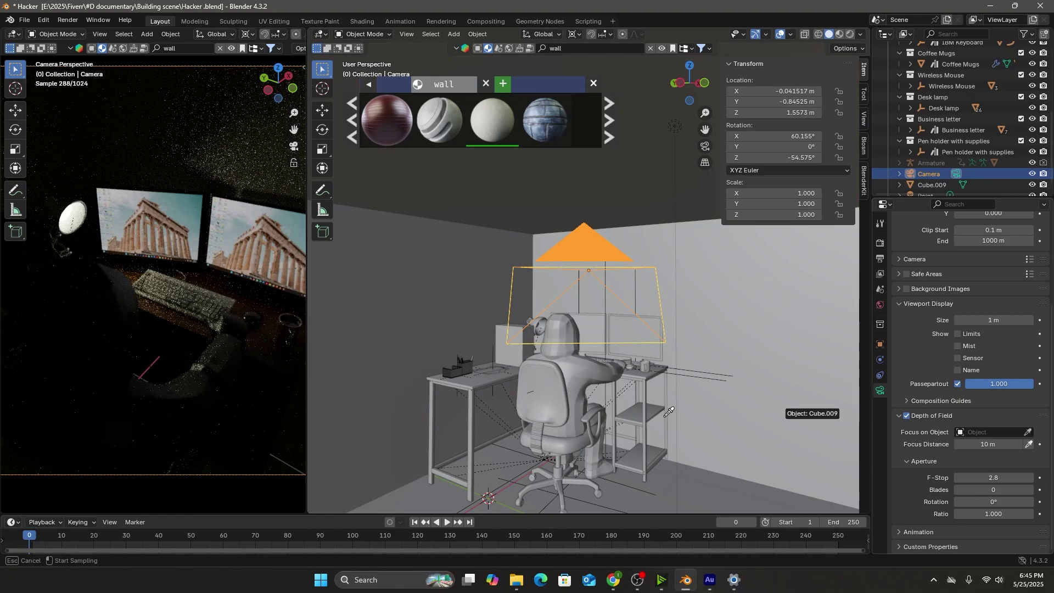
left_click(171, 207)
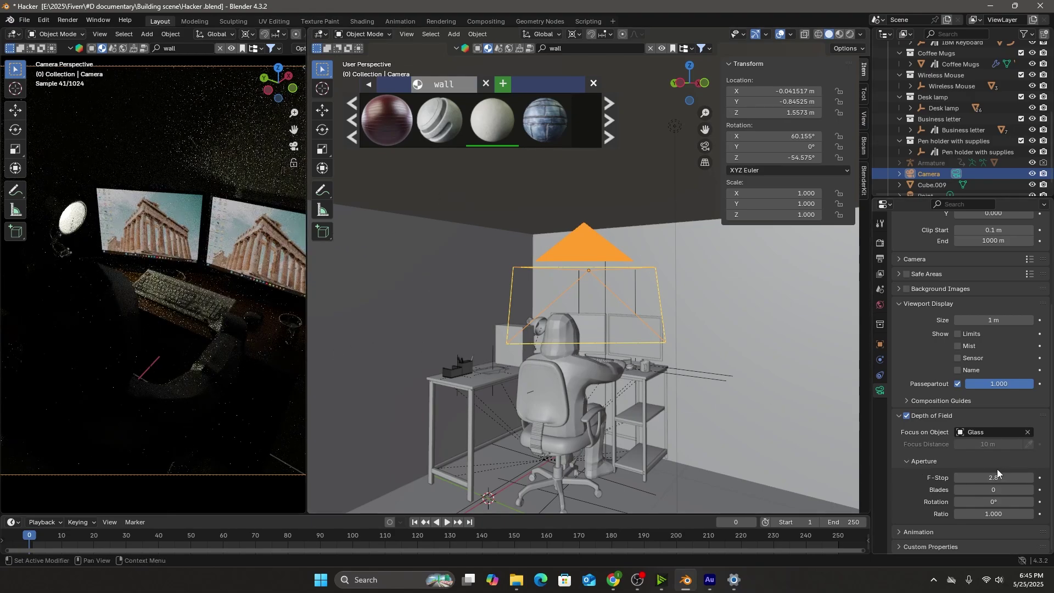
Set the camera's depth of field F-Stop to 1.8
left_click_drag(995, 477, 962, 478)
left_click(978, 477)
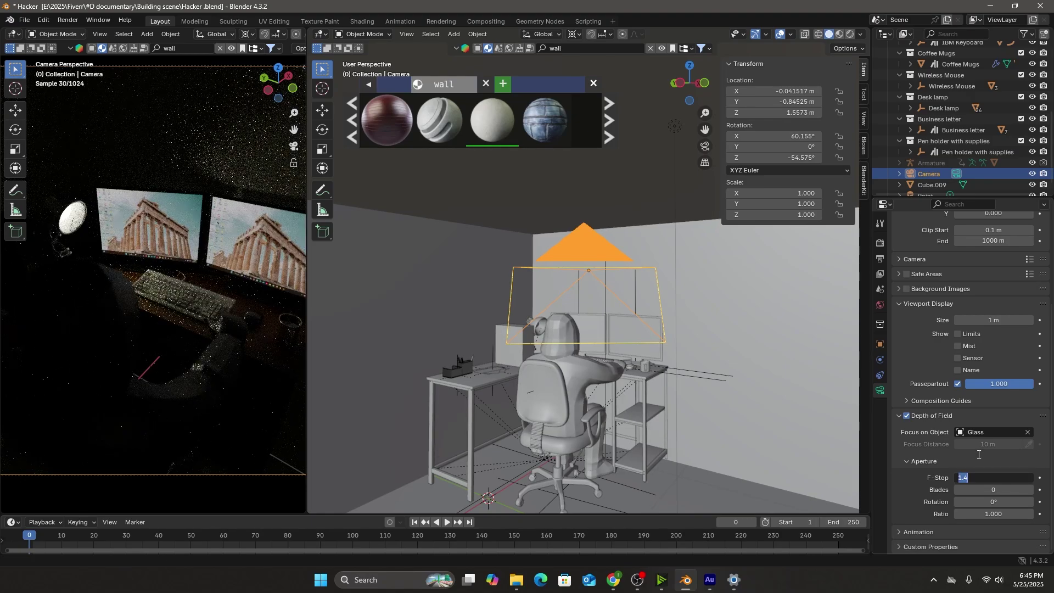
key("Return")
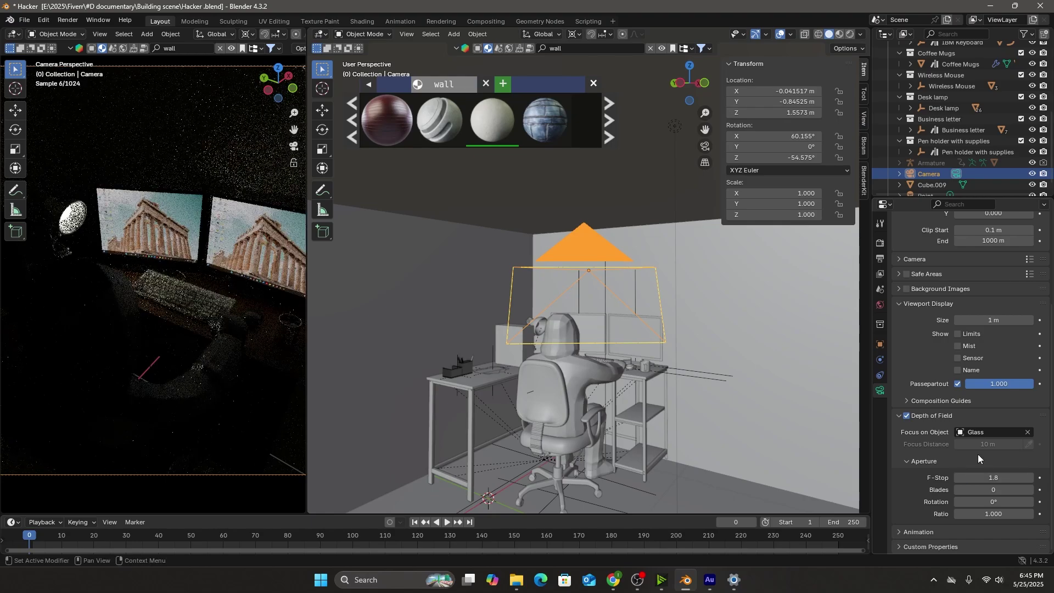
Switch the camera viewport to Material Preview and set the depth of field F-Stop to 0.9
scroll(159, 325, "up", 4)
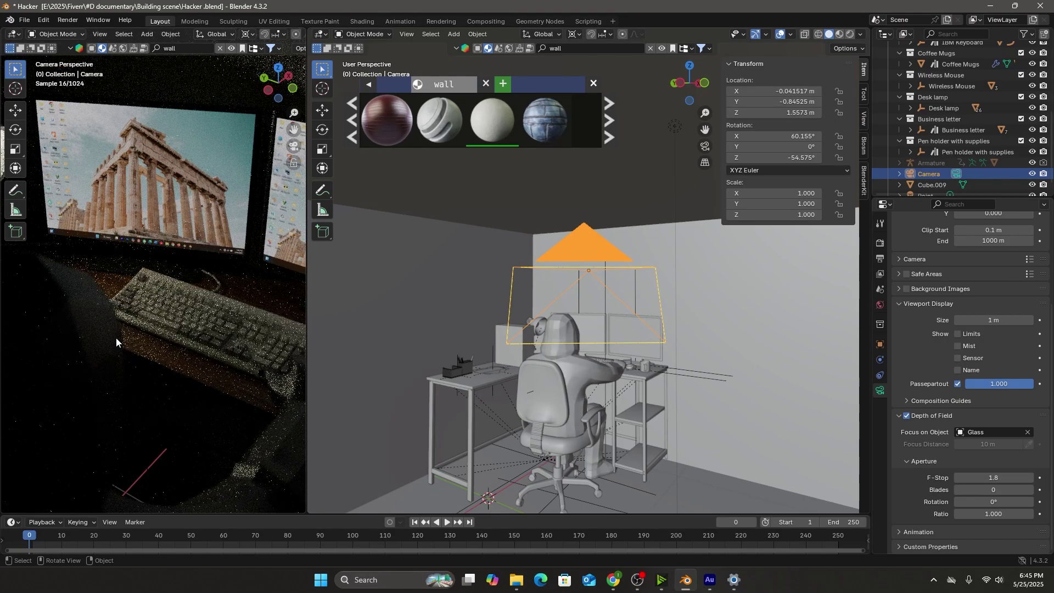
key("z")
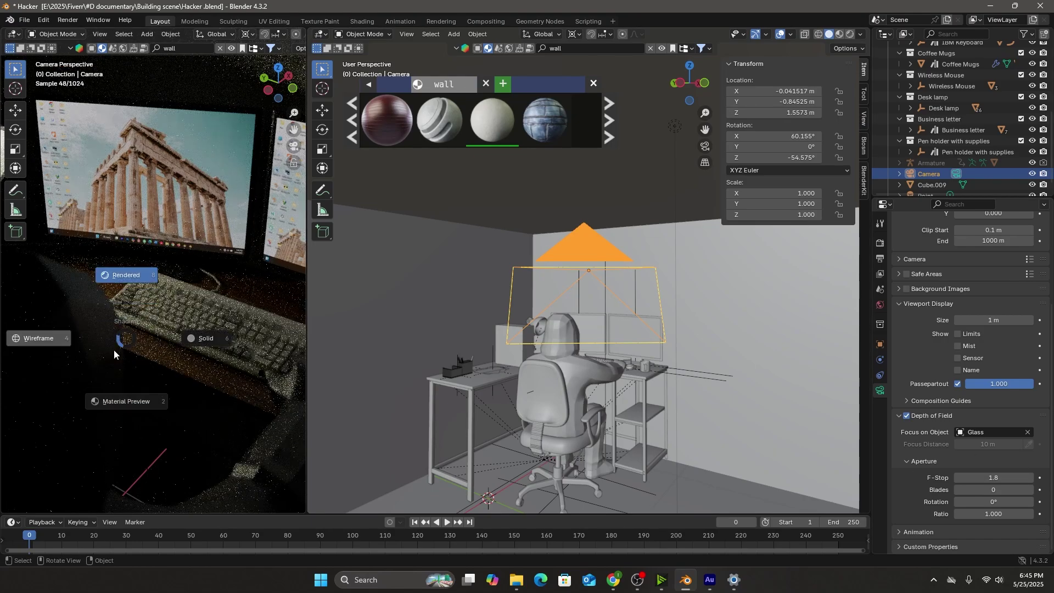
left_click(126, 401)
scroll(123, 361, "up", 3)
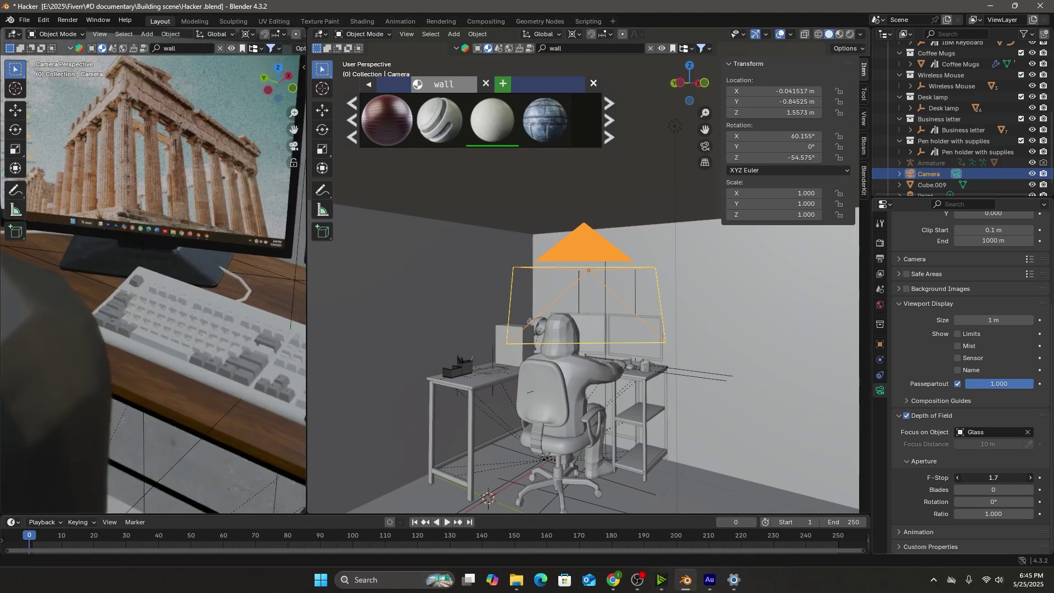
mouse_move(993, 477)
left_mouse_down()
mouse_move(973, 478)
mouse_move(982, 477)
left_mouse_up()
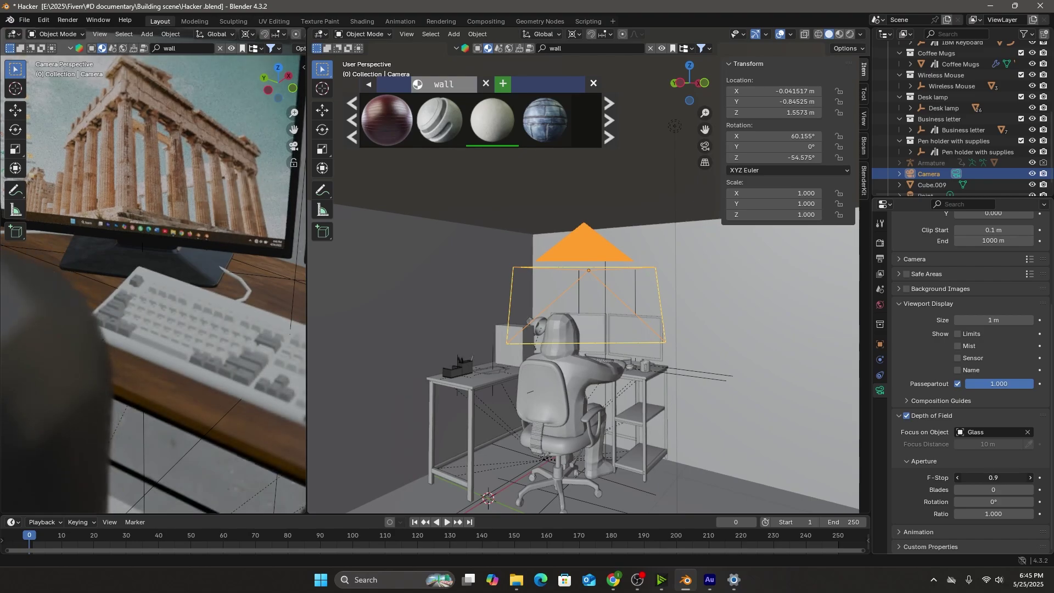
Move the camera along global Y to a location of about -0.729 m
key("Home")
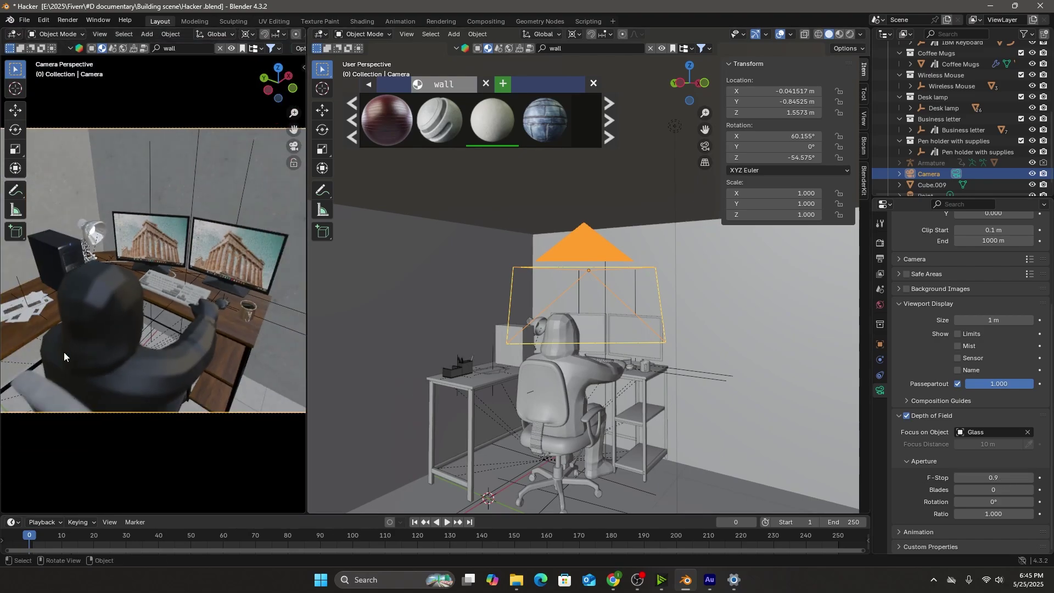
key("Home")
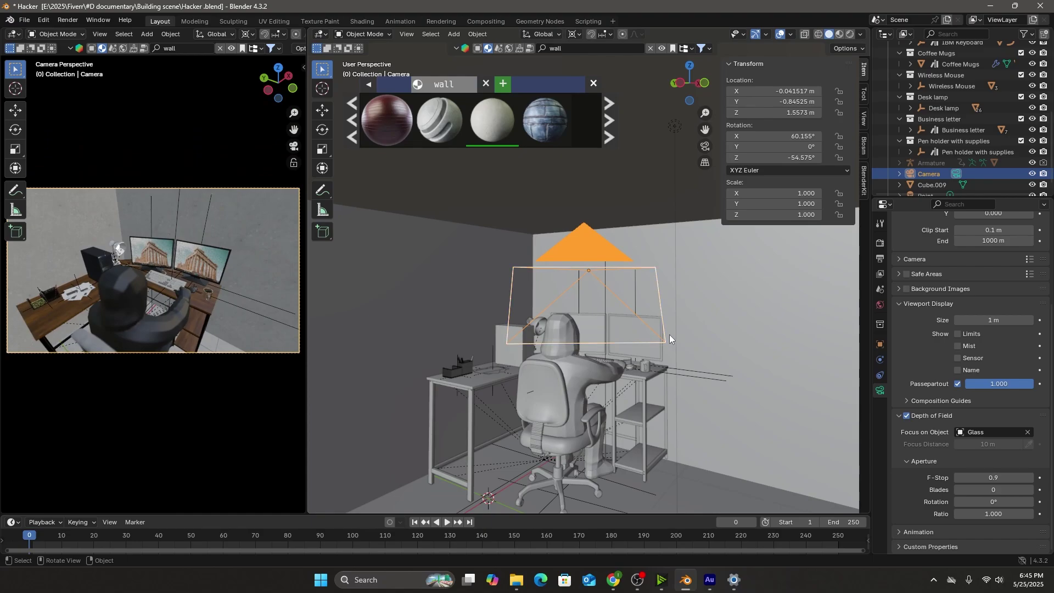
key("g")
key("x")
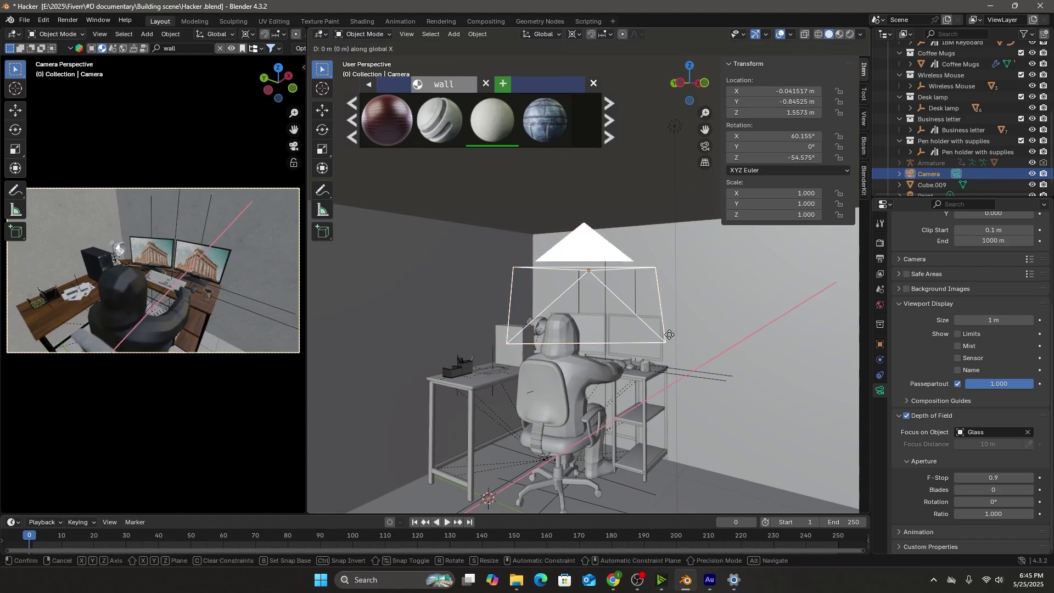
key("y")
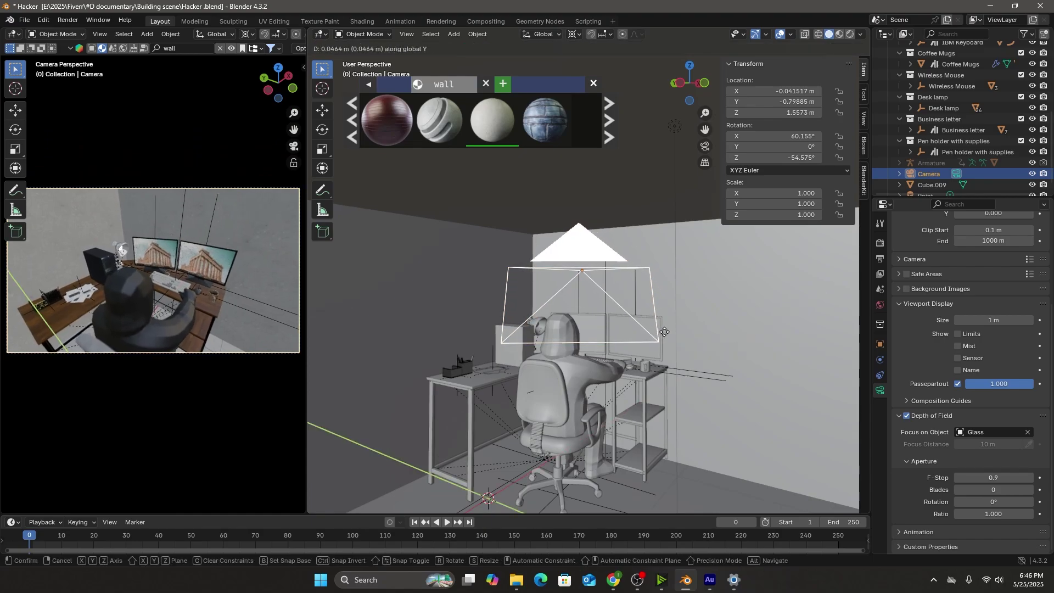
left_click(657, 335)
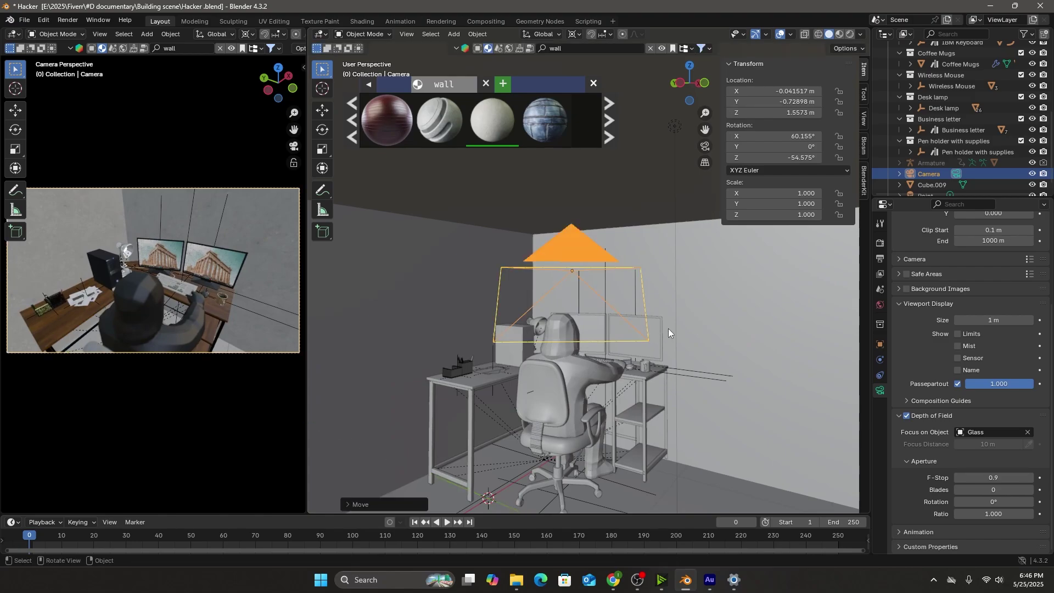
Move the camera along global X to a location of about -0.171 m
key("g")
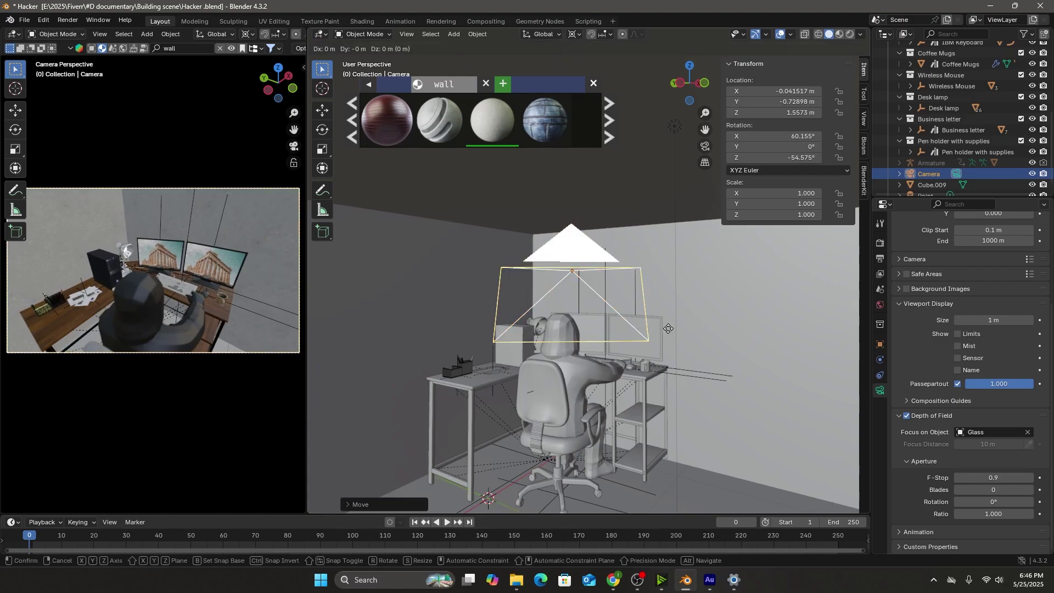
key("x")
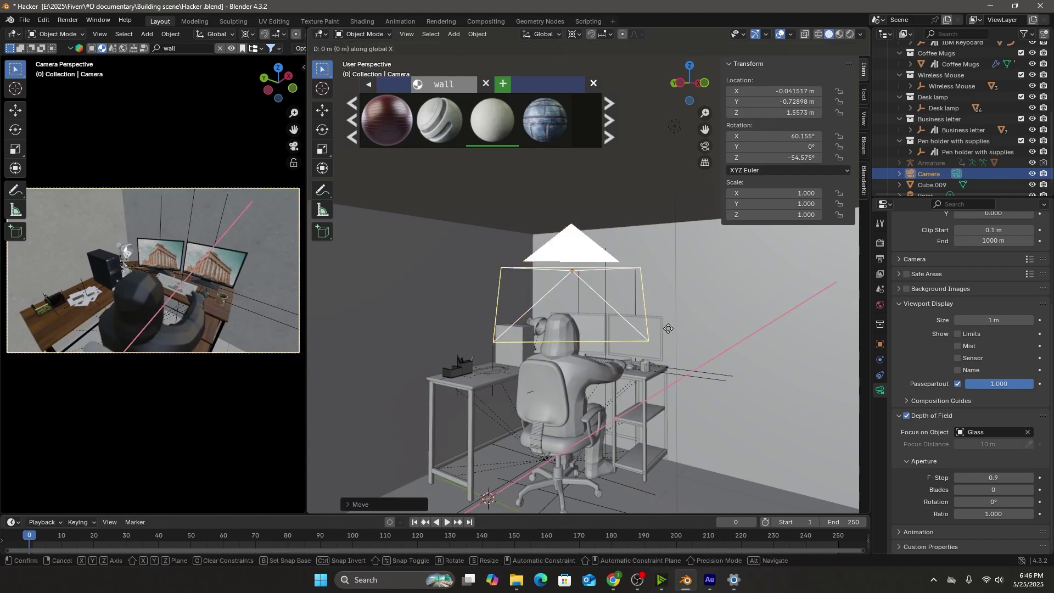
left_click(678, 328)
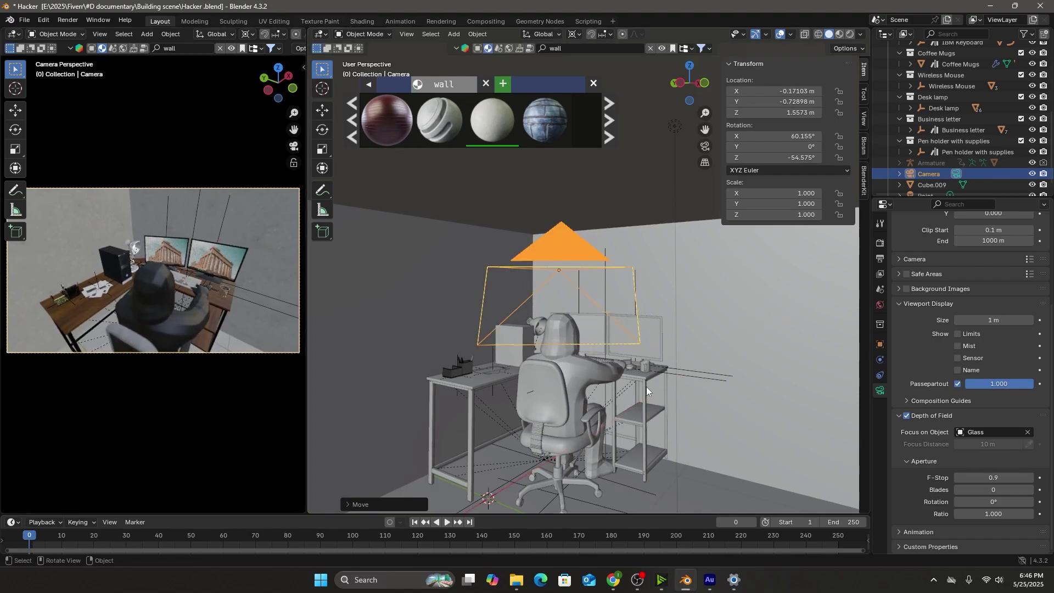
Set the final render's Max Samples to 200 in the render sampling settings
left_click(880, 243)
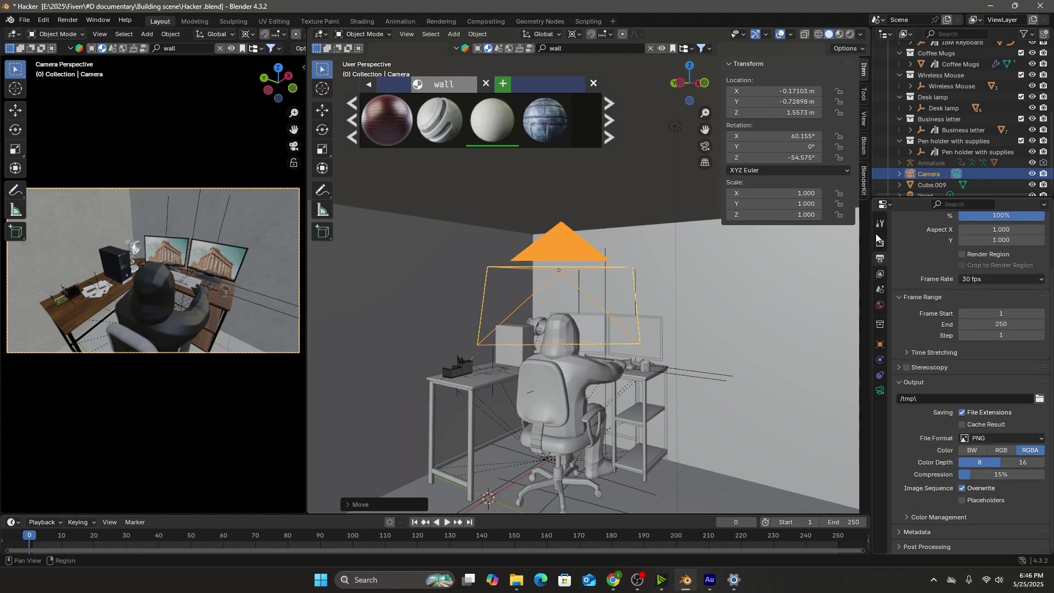
scroll(1010, 253, "up", 2)
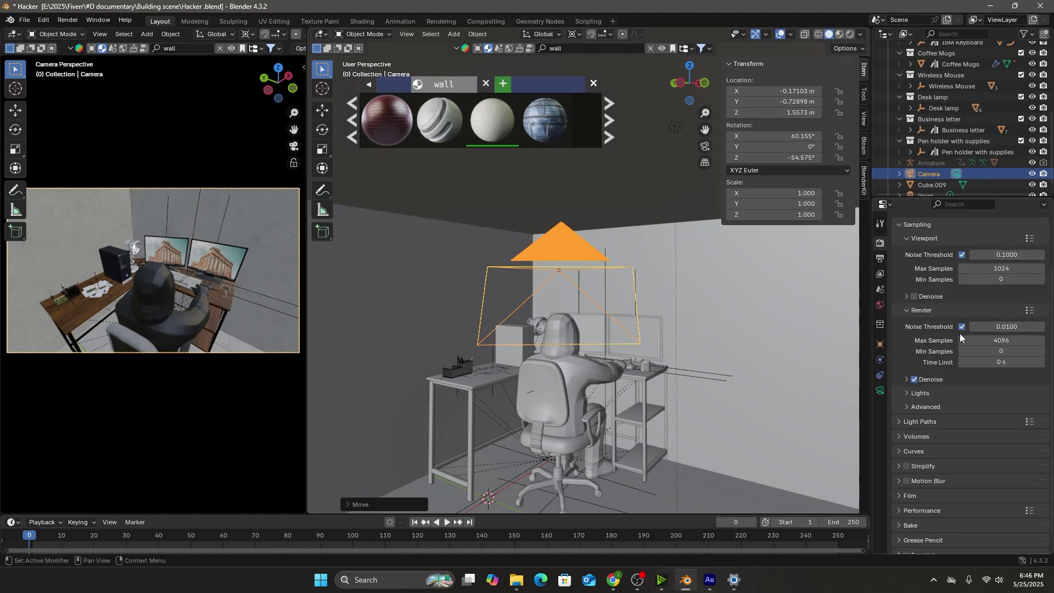
scroll(938, 355, "down", 2)
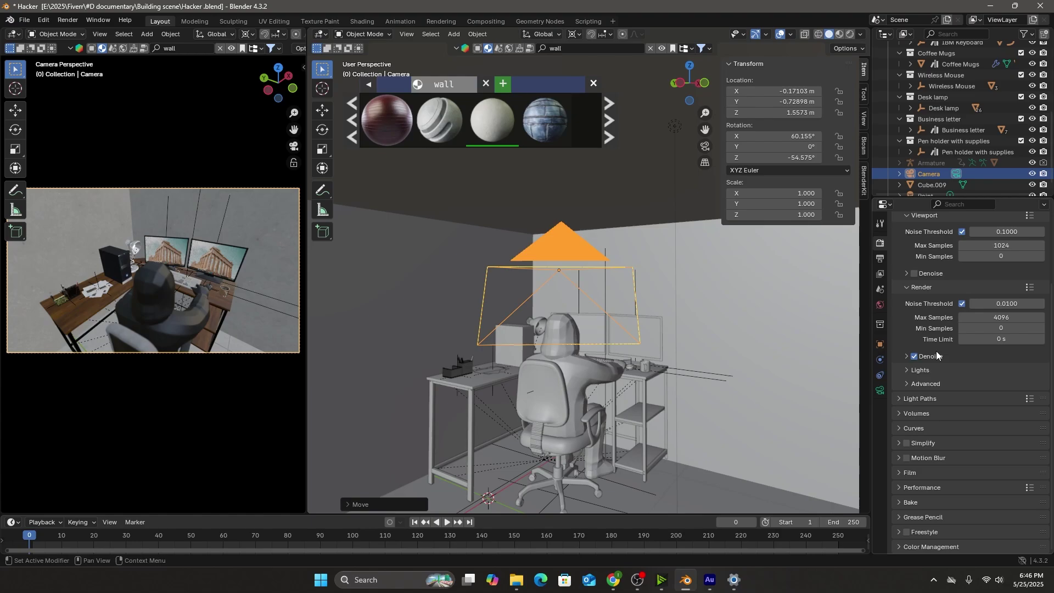
left_click(993, 318)
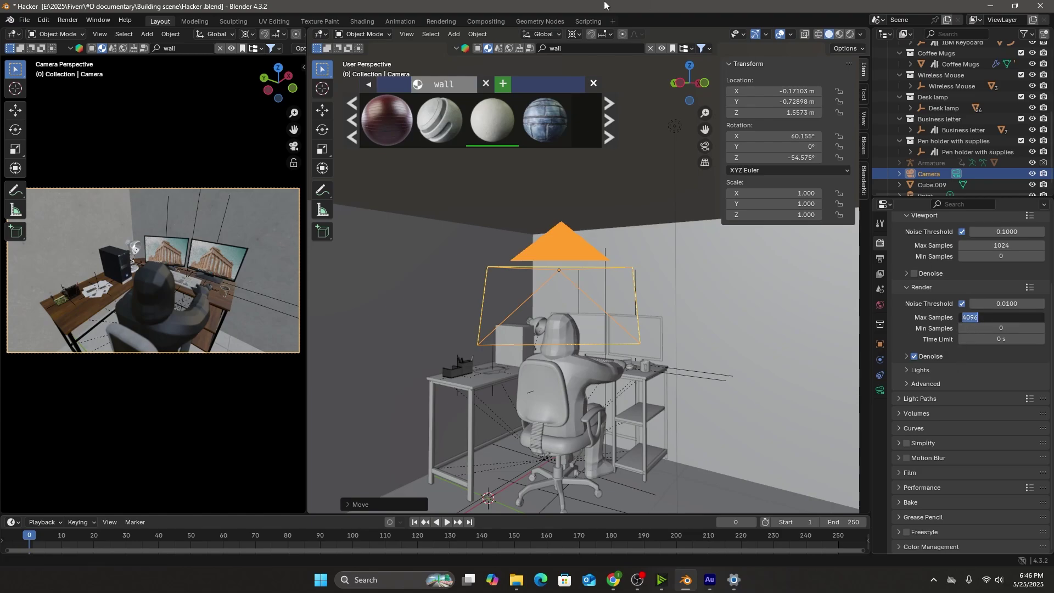
type("200")
key("Return")
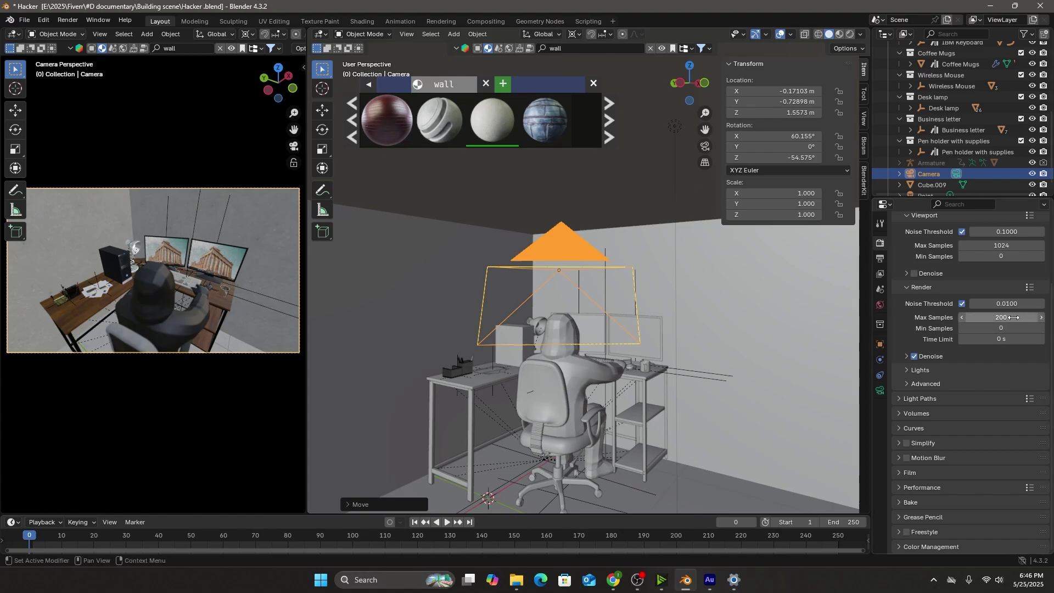
Set the final render's Noise Threshold to 0.05 and enable Simplify
left_click(1021, 301)
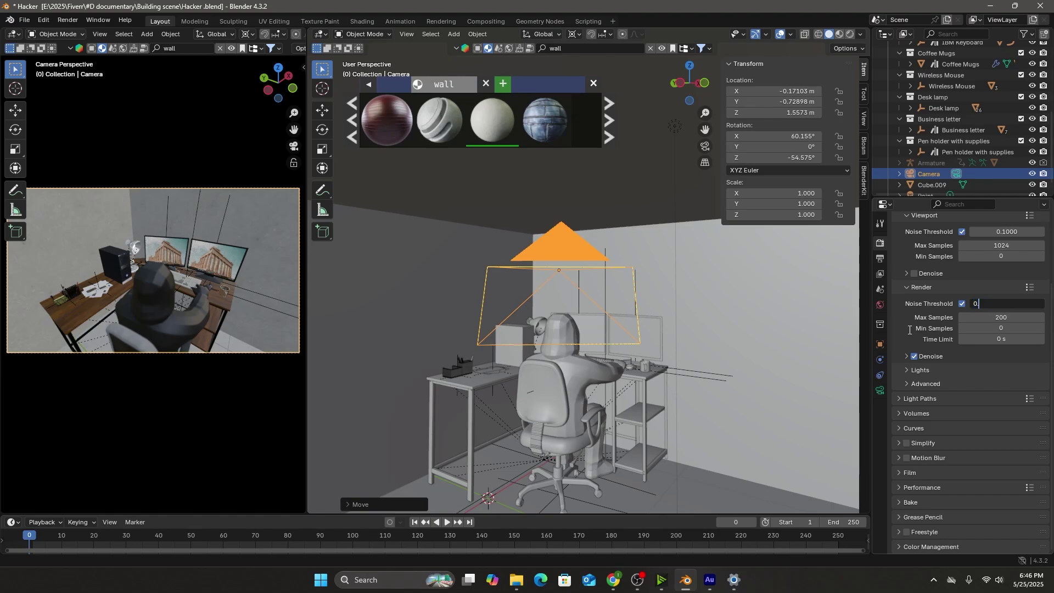
type("0.05")
key("Return")
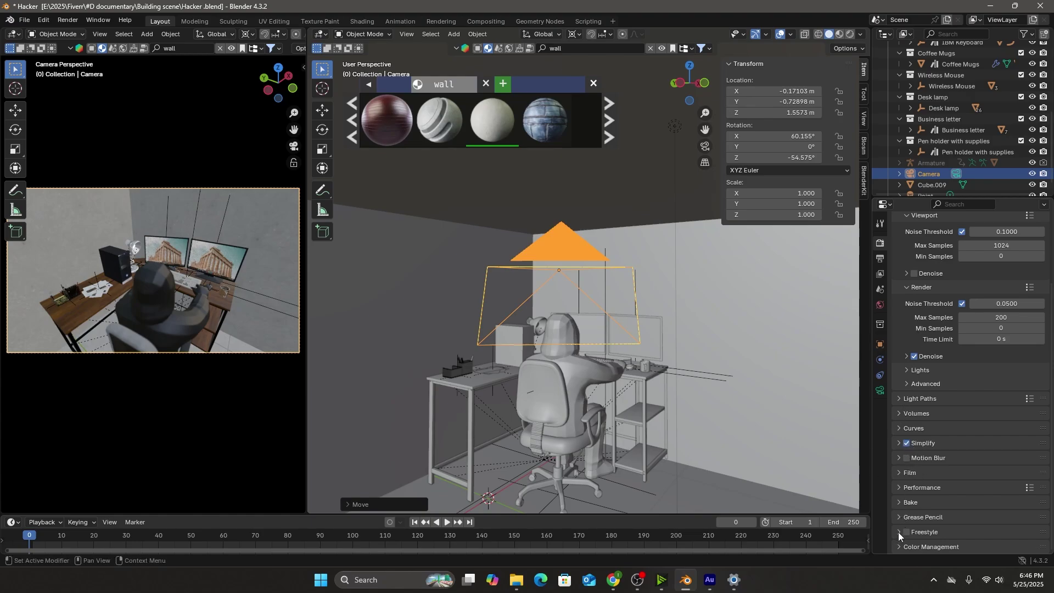
Review the render Performance settings and render the image from the camera
left_click(900, 485)
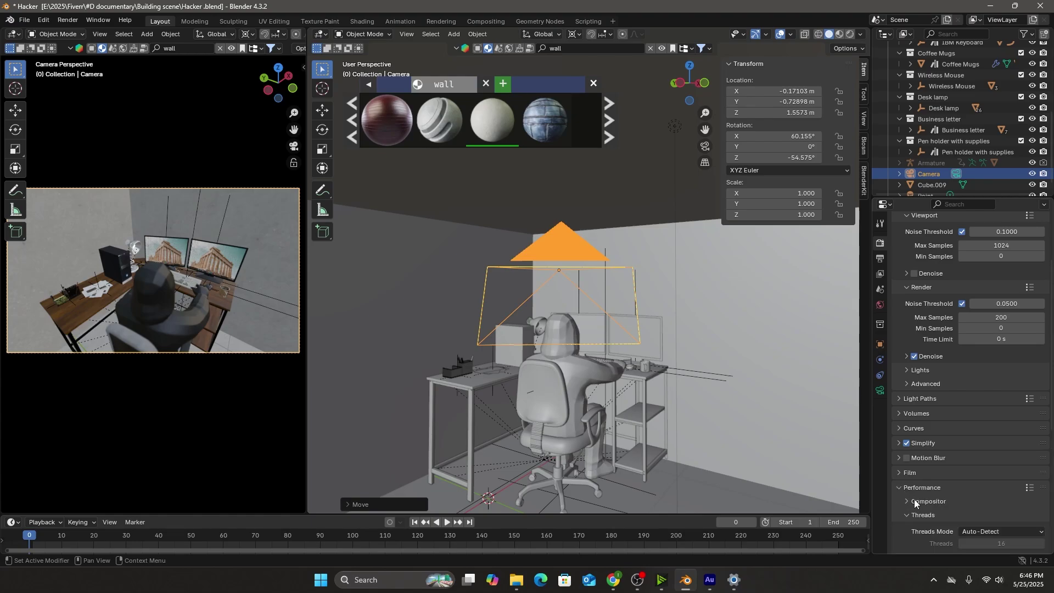
scroll(913, 499, "down", 5)
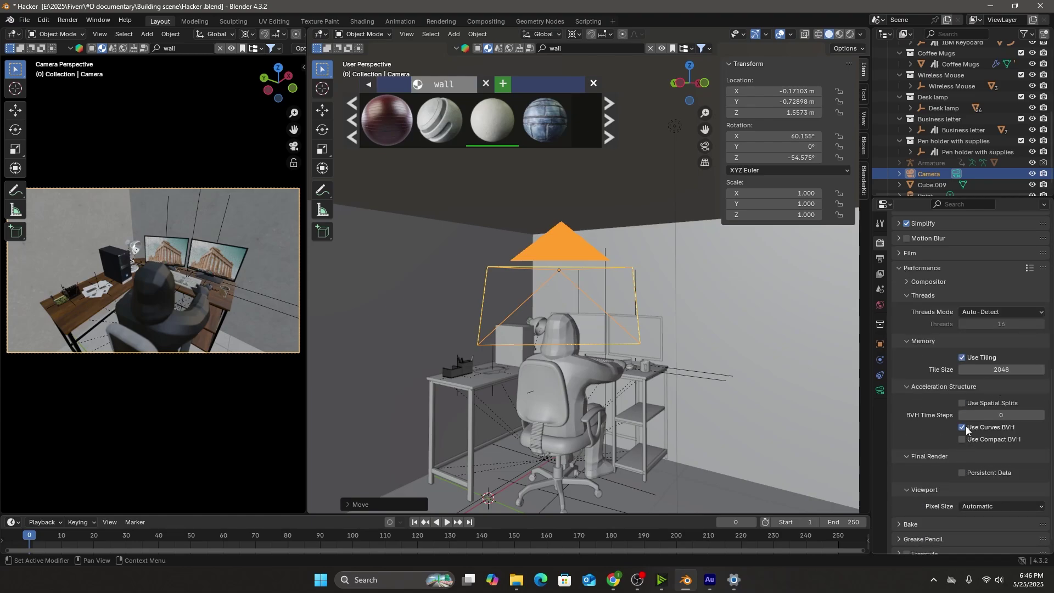
scroll(955, 461, "down", 1)
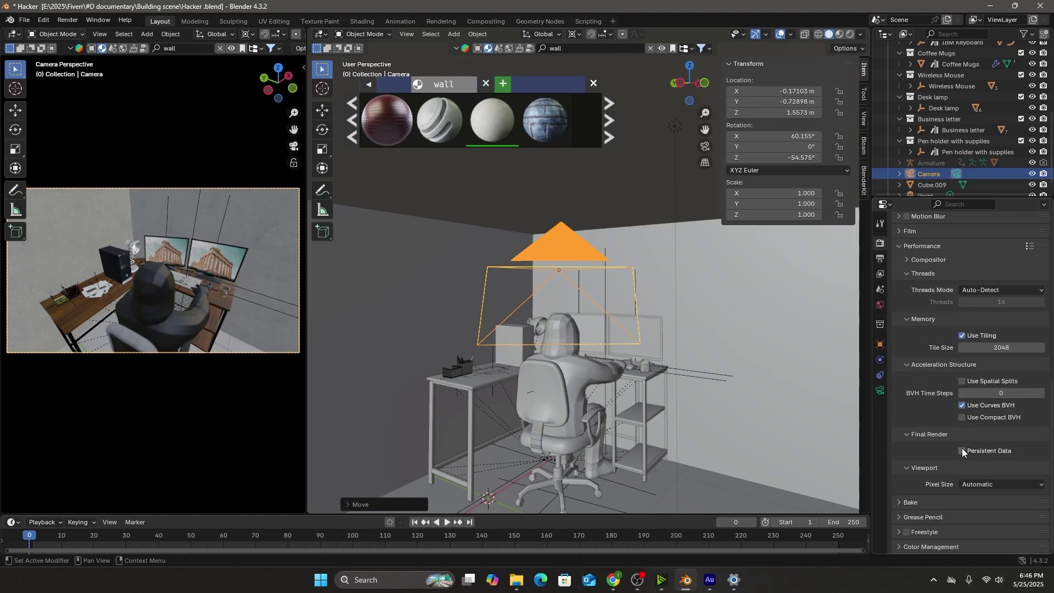
scroll(950, 486, "up", 8)
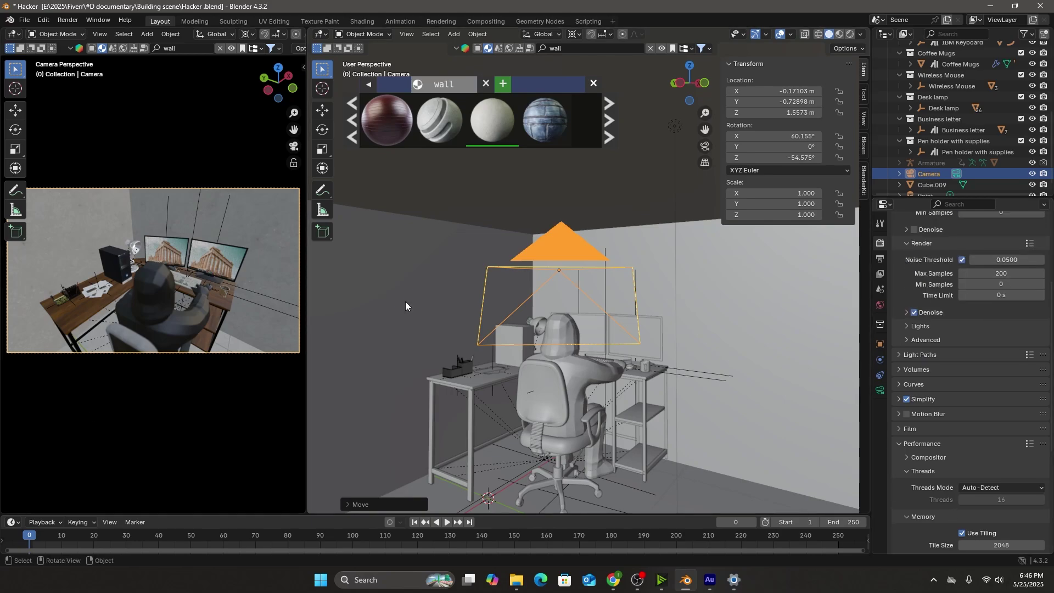
left_click(68, 20)
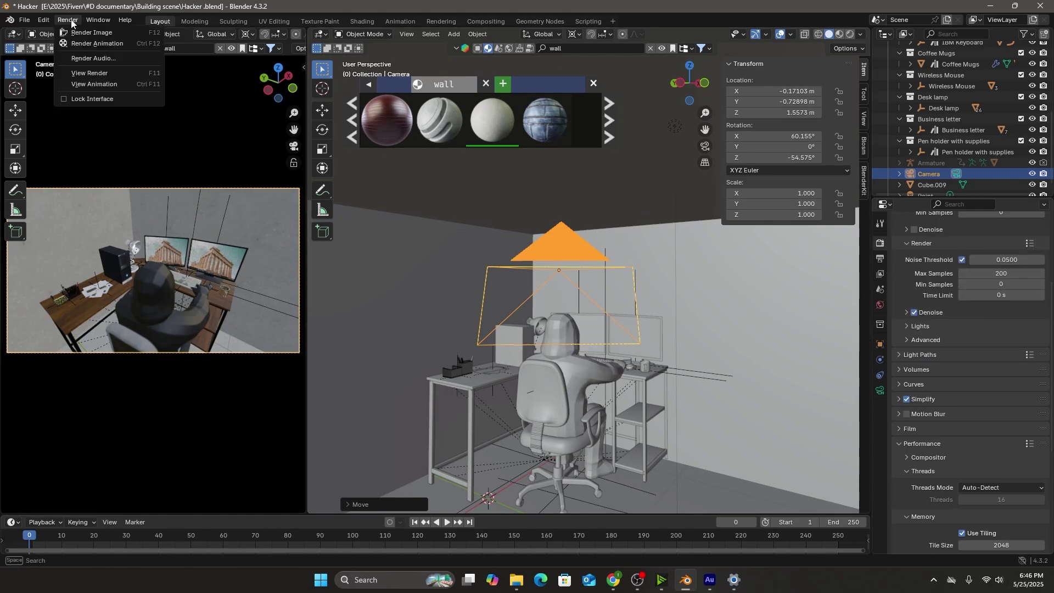
left_click(105, 34)
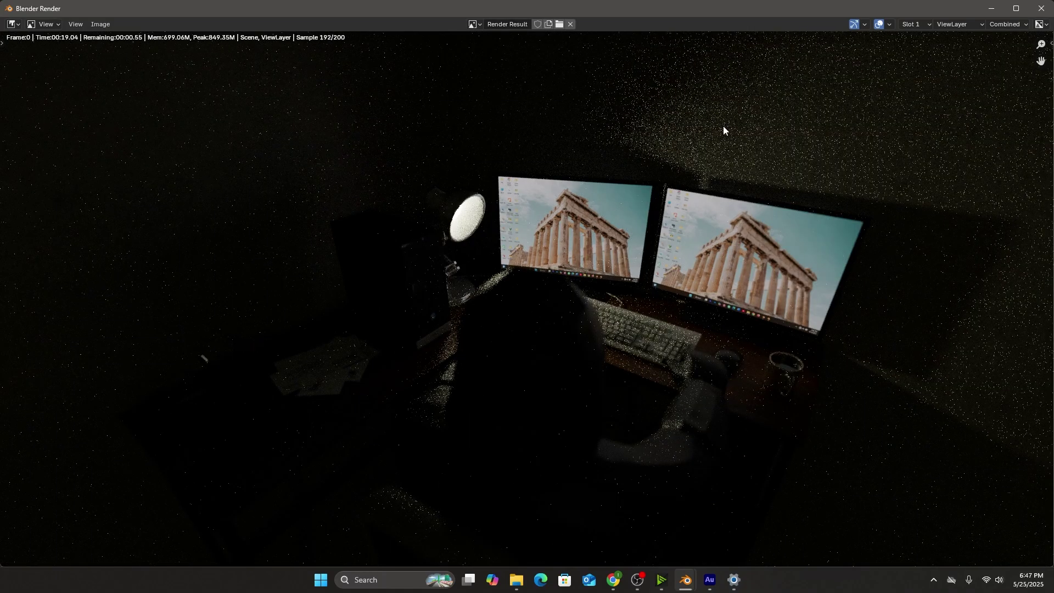
Examine the finished render up close for noise on the wall above the monitors and for overall brightness
scroll(678, 247, "up", 5)
scroll(678, 247, "down", 2)
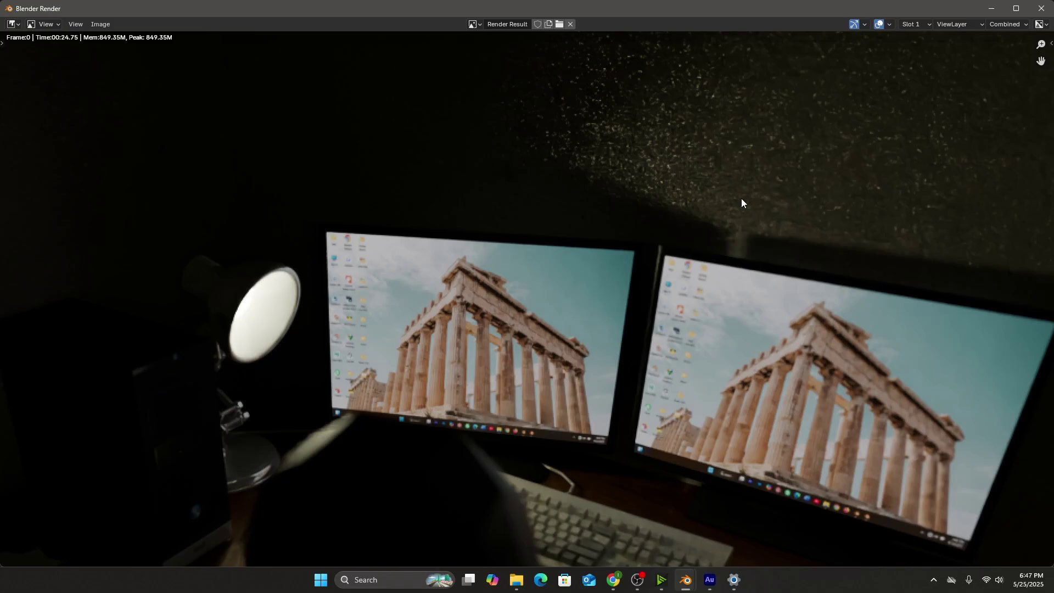
scroll(741, 198, "down", 2)
middle_click_drag(741, 199, 512, 297)
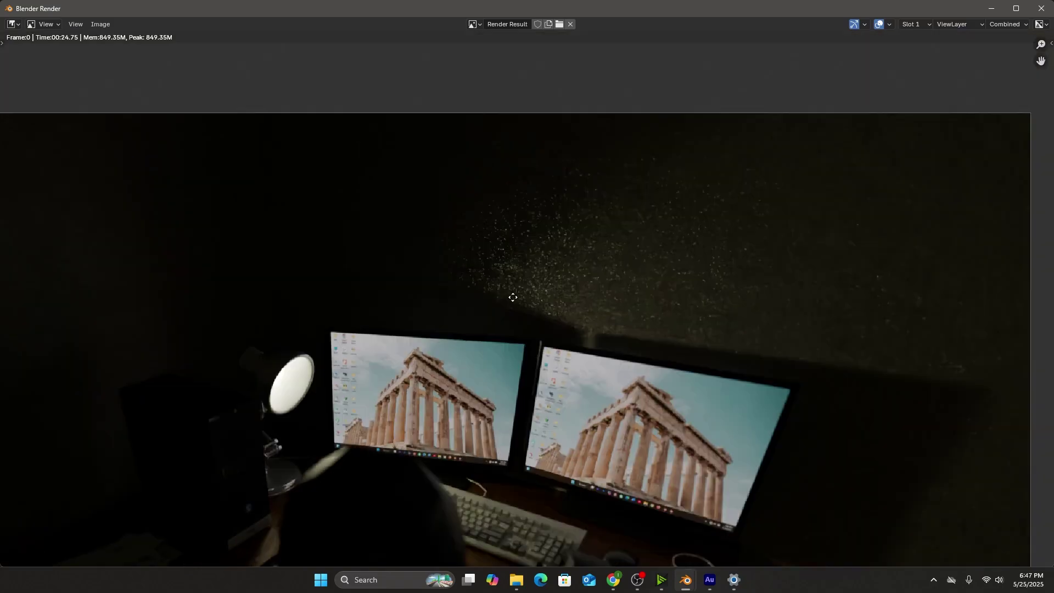
scroll(513, 297, "up", 6)
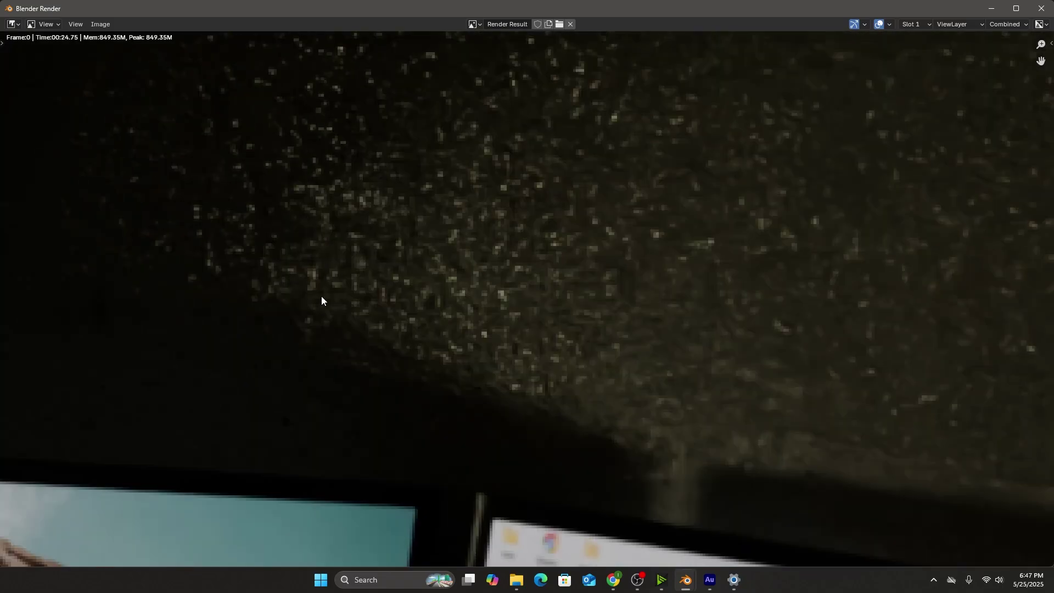
scroll(474, 285, "down", 3)
scroll(474, 285, "down", 5)
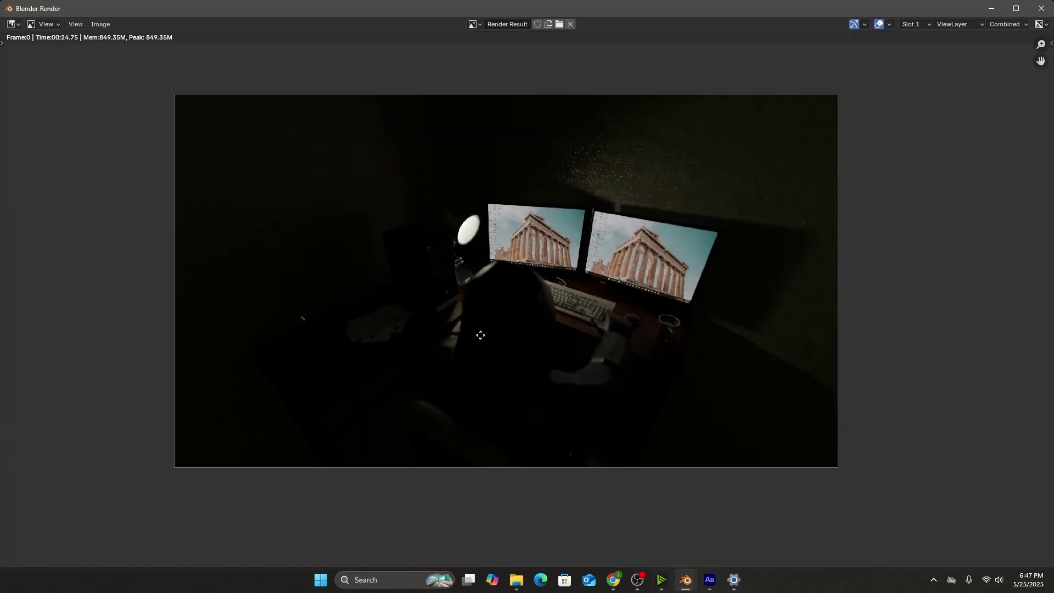
scroll(482, 334, "up", 2)
Close the render result, select the Point light and set its power to 10 W after trying 5 W
left_click(1042, 11)
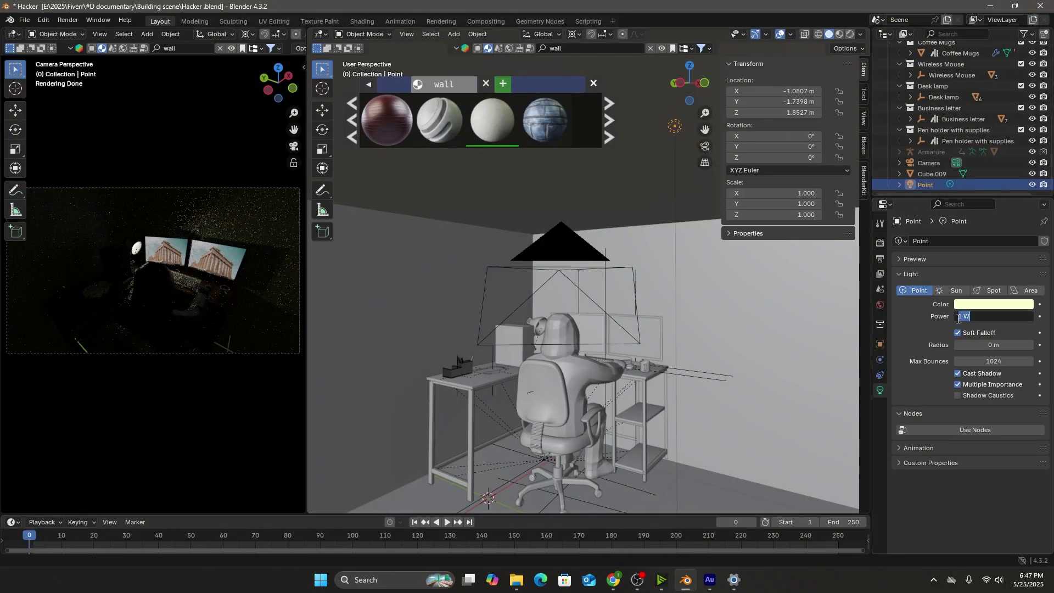
key("Left")
type("5")
key("Return")
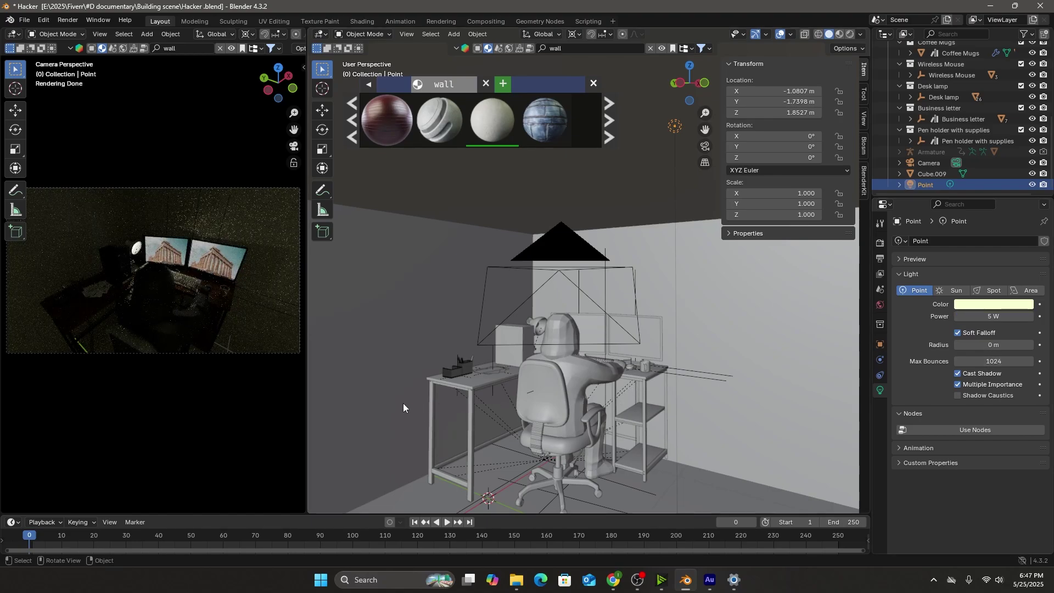
left_click(1004, 316)
type("1")
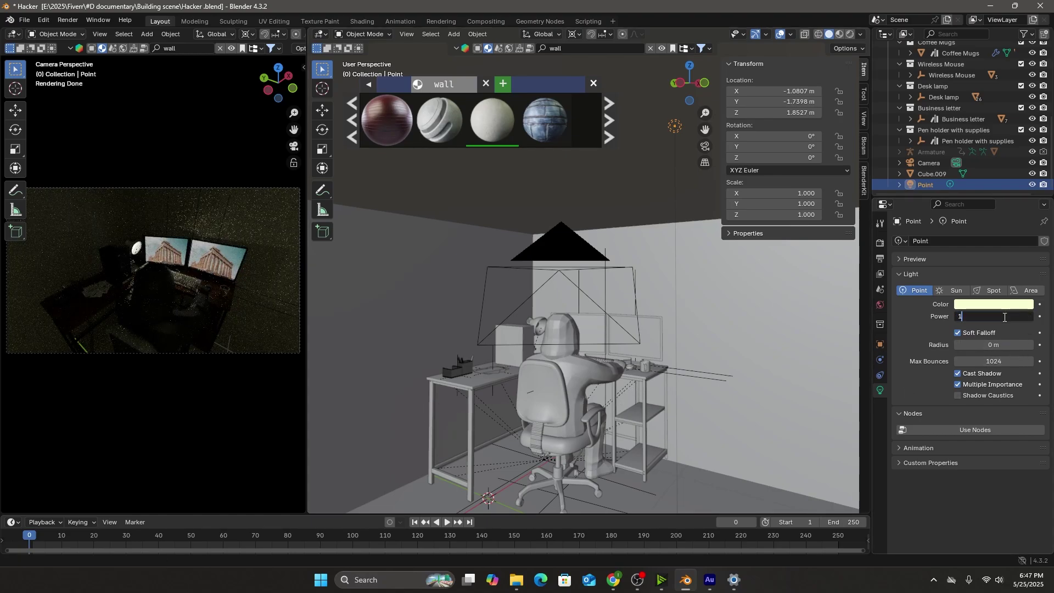
type("0")
key("Return")
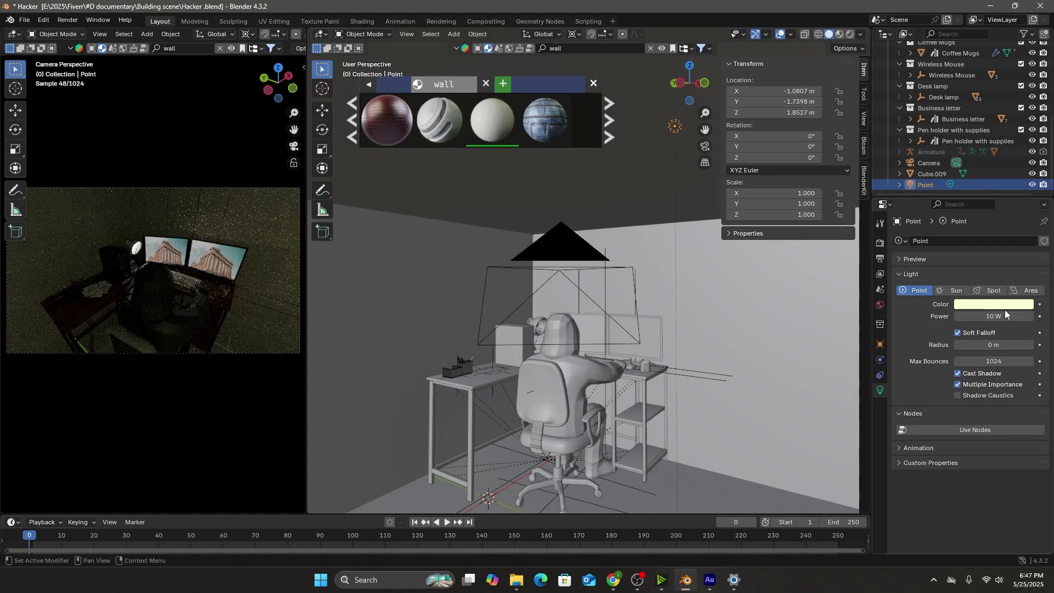
Soften the Point light's color to the pale yellow #FAFFDC with a saturation of 0.283
left_click(971, 304)
left_click(968, 304)
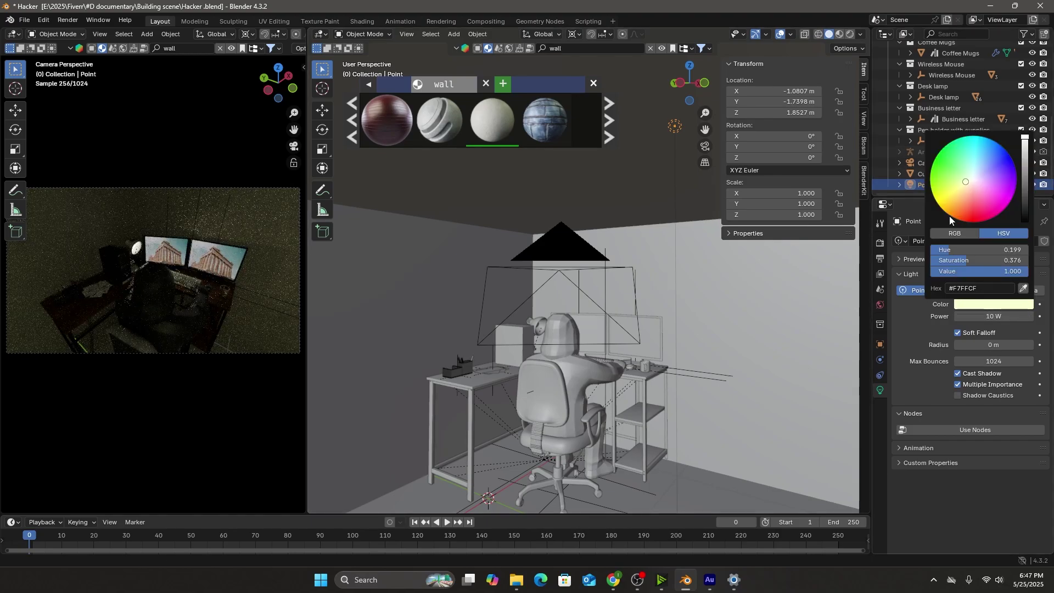
mouse_move(965, 180)
left_mouse_down()
mouse_move(954, 198)
mouse_move(968, 181)
left_mouse_up()
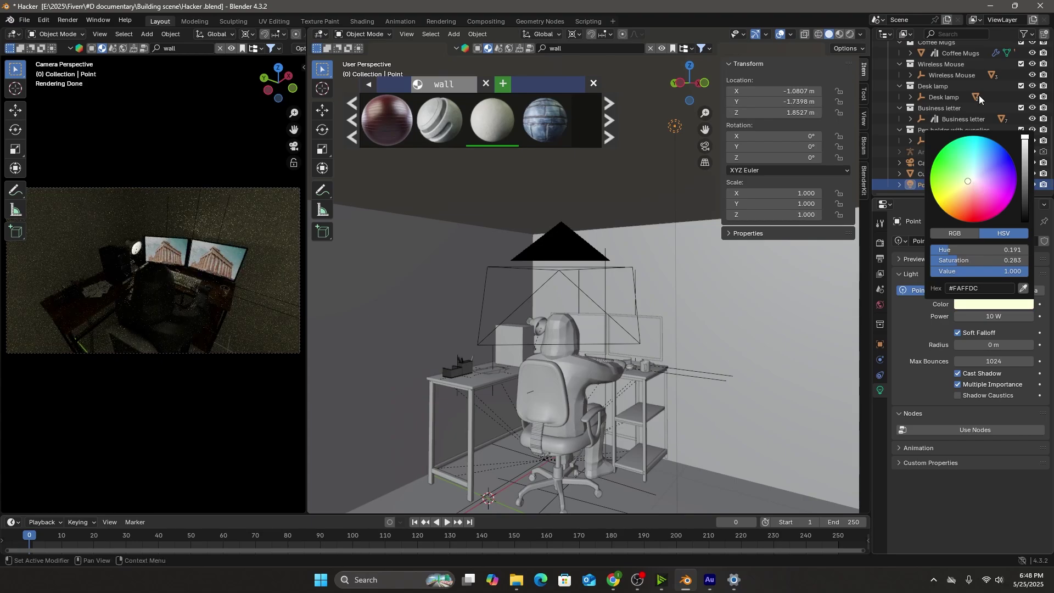
Render the image again with the brighter, paler Point light
scroll(122, 344, "up", 4)
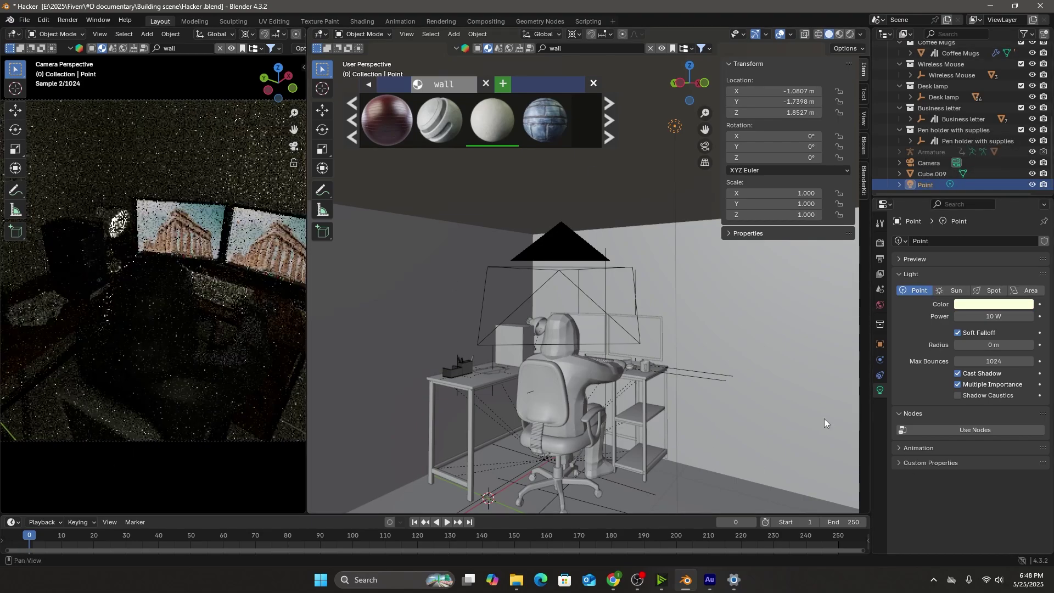
left_click(66, 20)
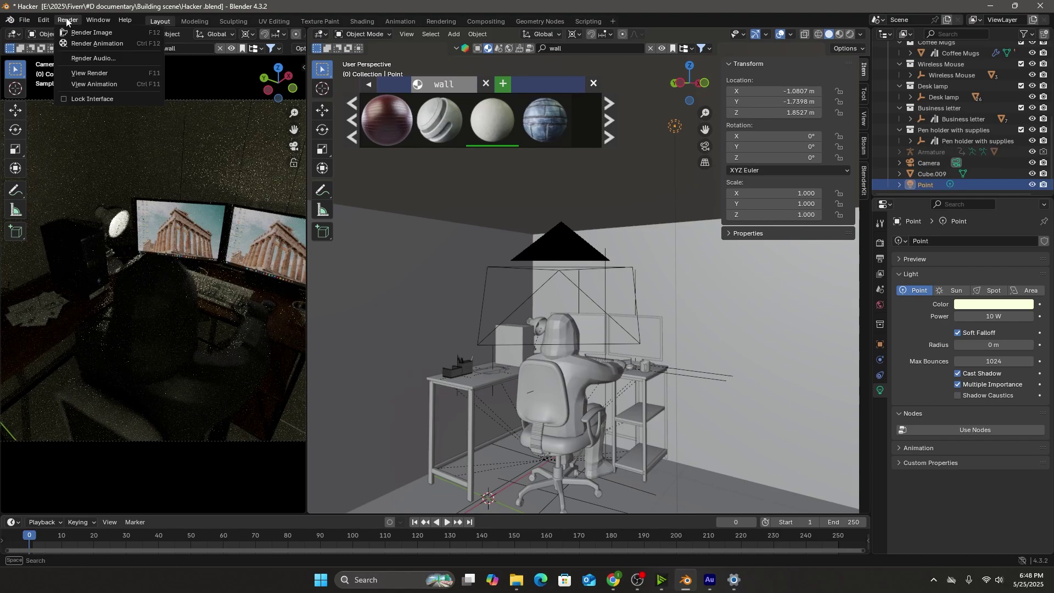
left_click(92, 33)
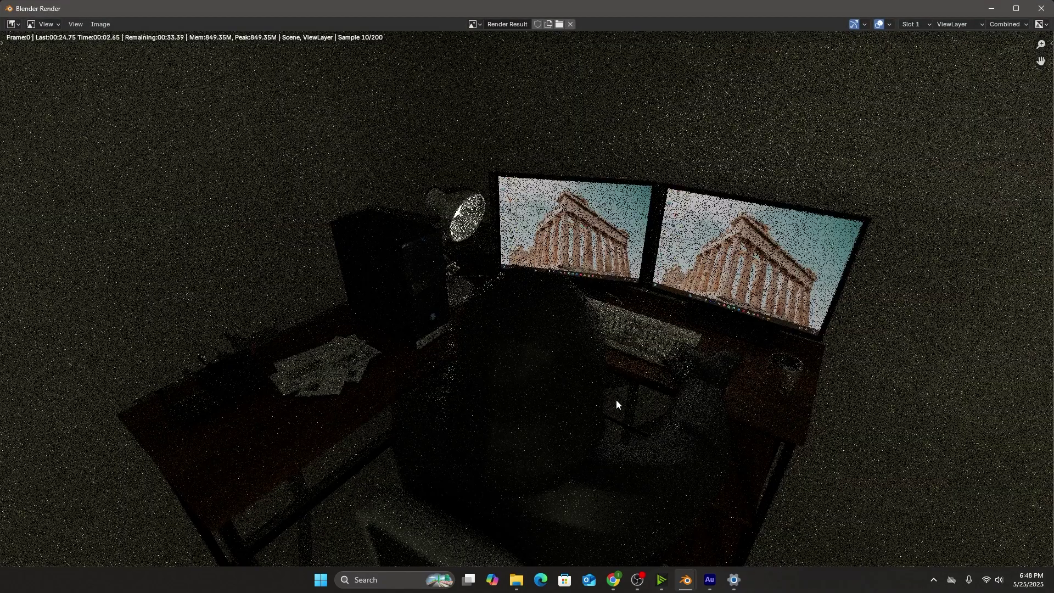
Examine the new render up close around the desk papers, keyboard, mug and both monitors
scroll(428, 319, "up", 3)
scroll(294, 369, "up", 2)
middle_click_drag(294, 369, 336, 388)
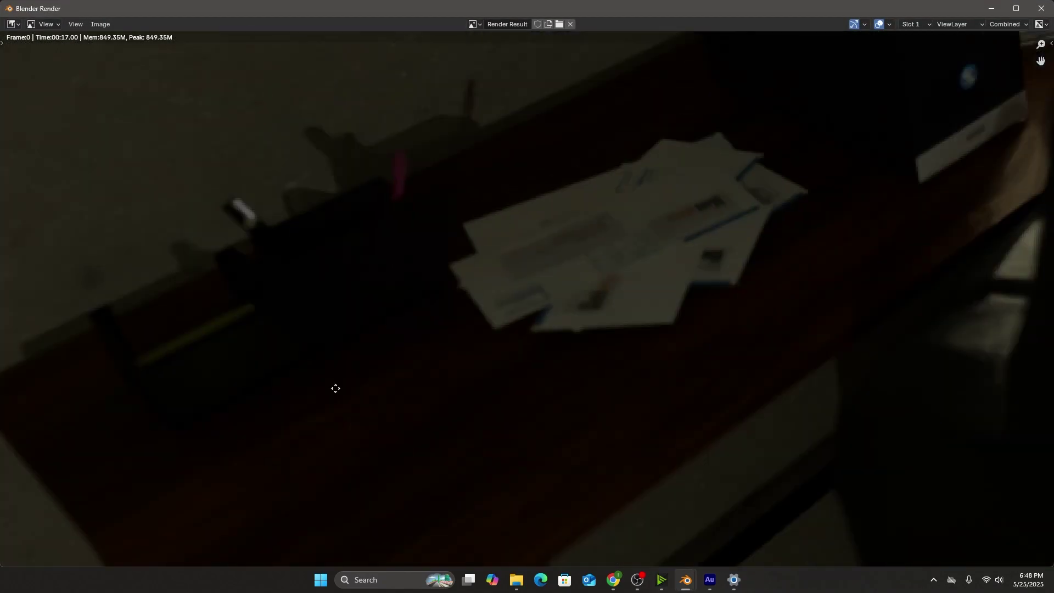
scroll(517, 390, "down", 5)
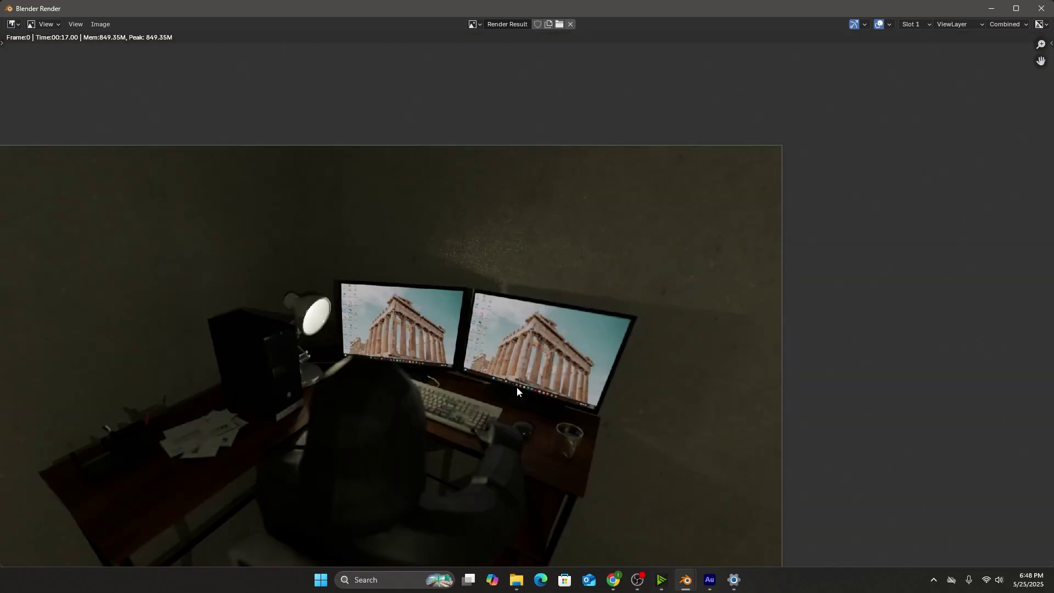
scroll(516, 386, "up", 5)
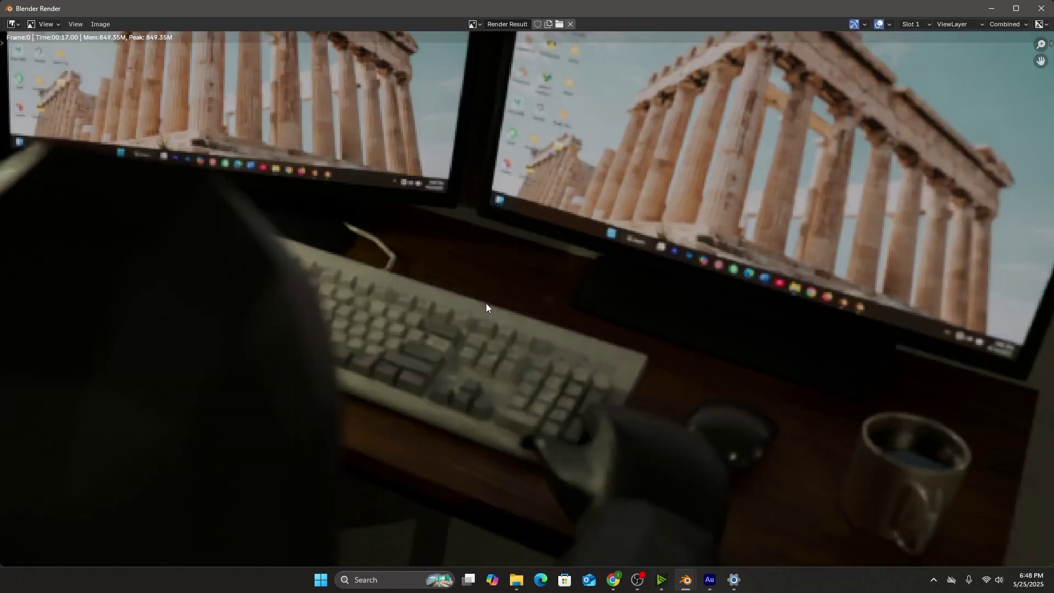
middle_click_drag(485, 303, 502, 408)
scroll(371, 348, "down", 2)
middle_click_drag(371, 348, 413, 411)
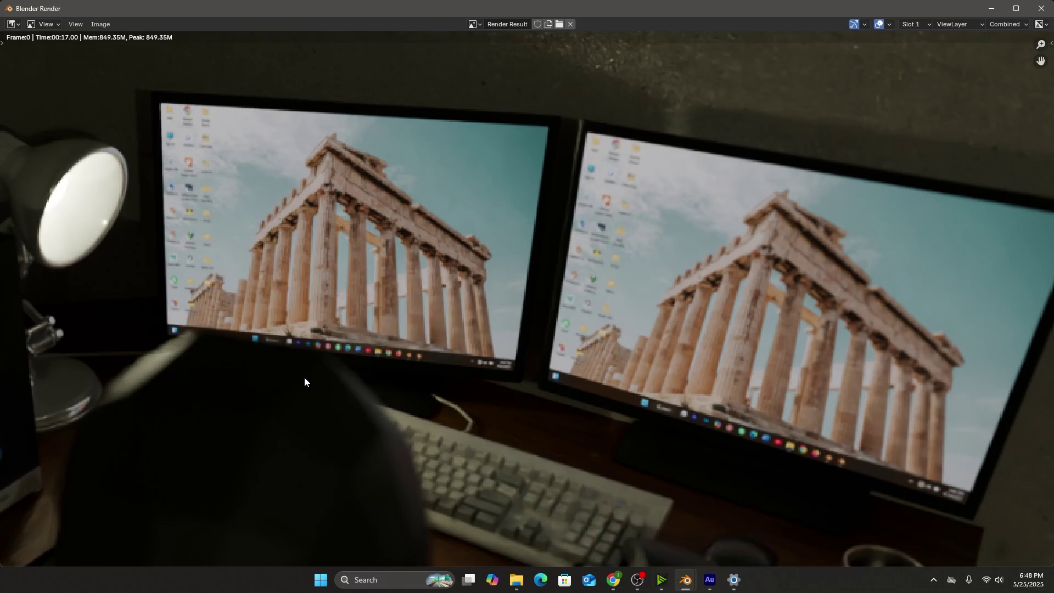
Examine the hooded figure, the chair and the desk's front area in the new render
scroll(304, 377, "down", 1)
middle_click_drag(561, 472, 550, 301)
scroll(499, 433, "down", 1)
middle_click_drag(499, 433, 505, 289)
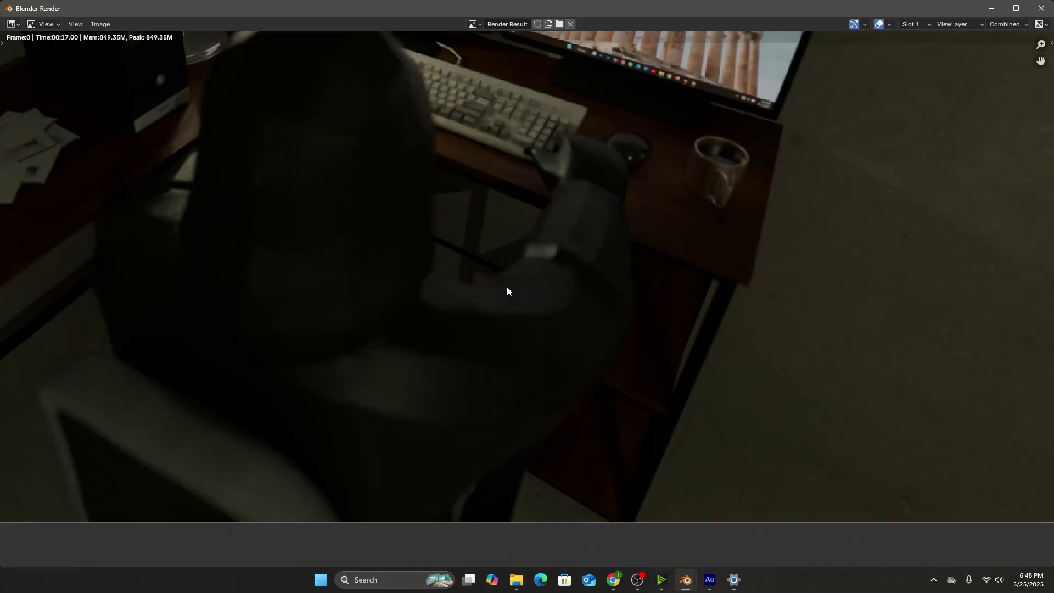
scroll(505, 290, "up", 2)
scroll(369, 407, "down", 1)
middle_click_drag(313, 393, 357, 399)
scroll(357, 399, "down", 3)
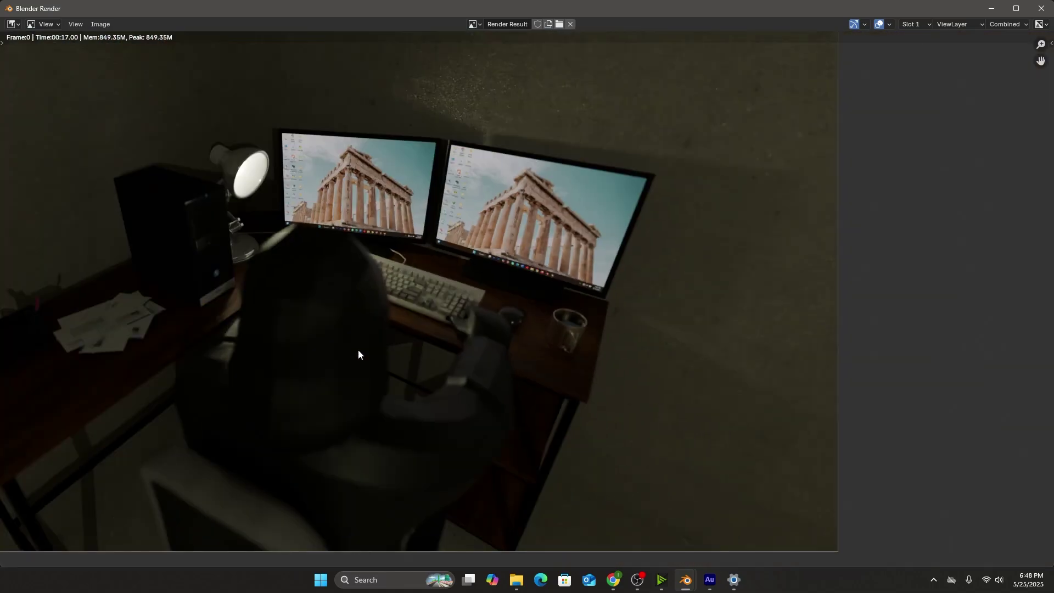
Look over the full render frame once more and close the render window
middle_click_drag(357, 353, 428, 409)
scroll(541, 360, "down", 2)
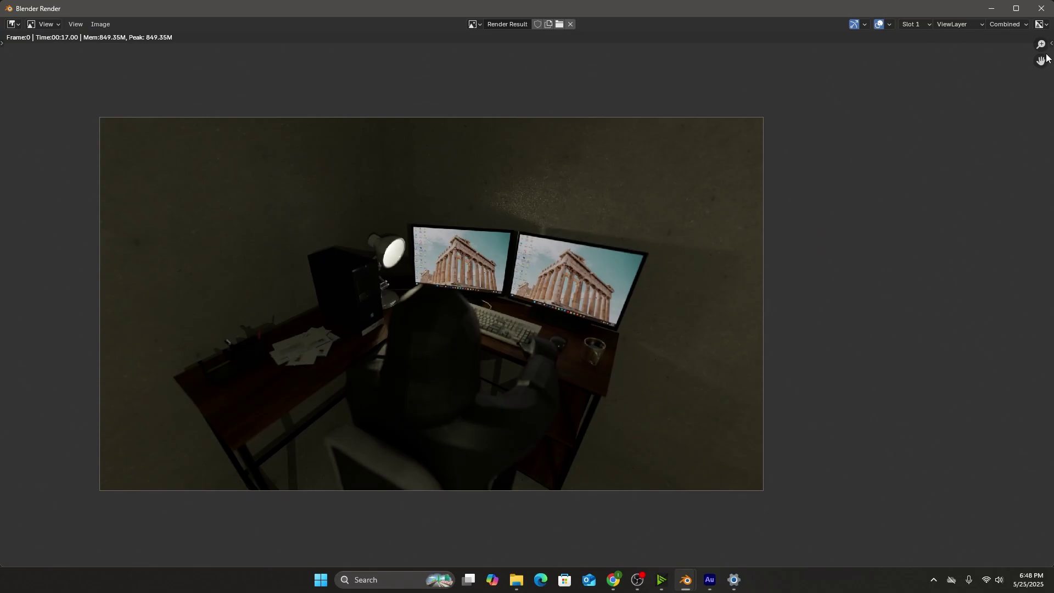
left_click(1045, 9)
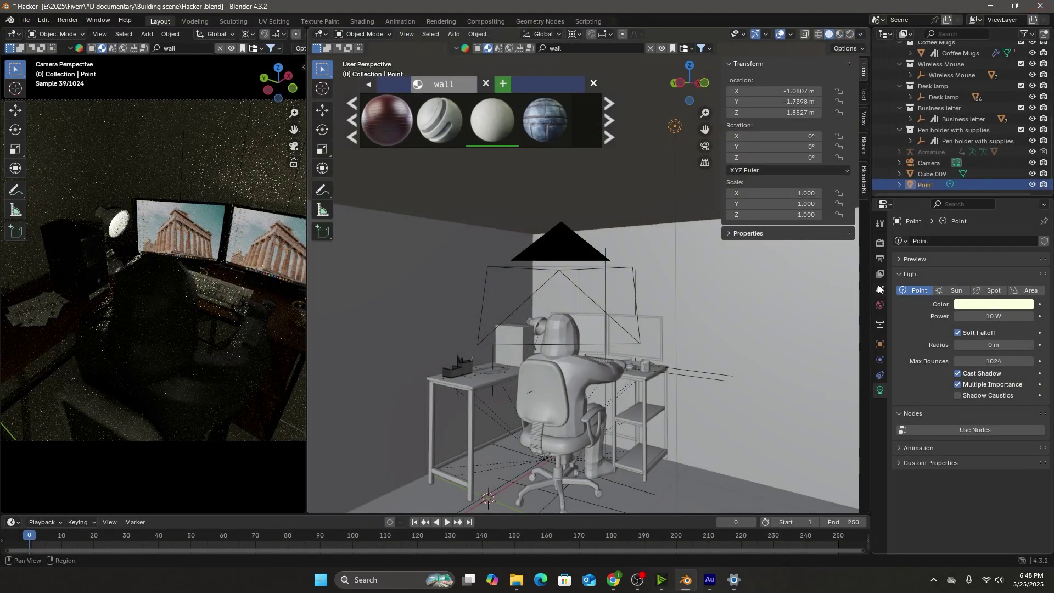
Set the final render's noise threshold to 0.01 and its maximum samples to 300
left_click(879, 245)
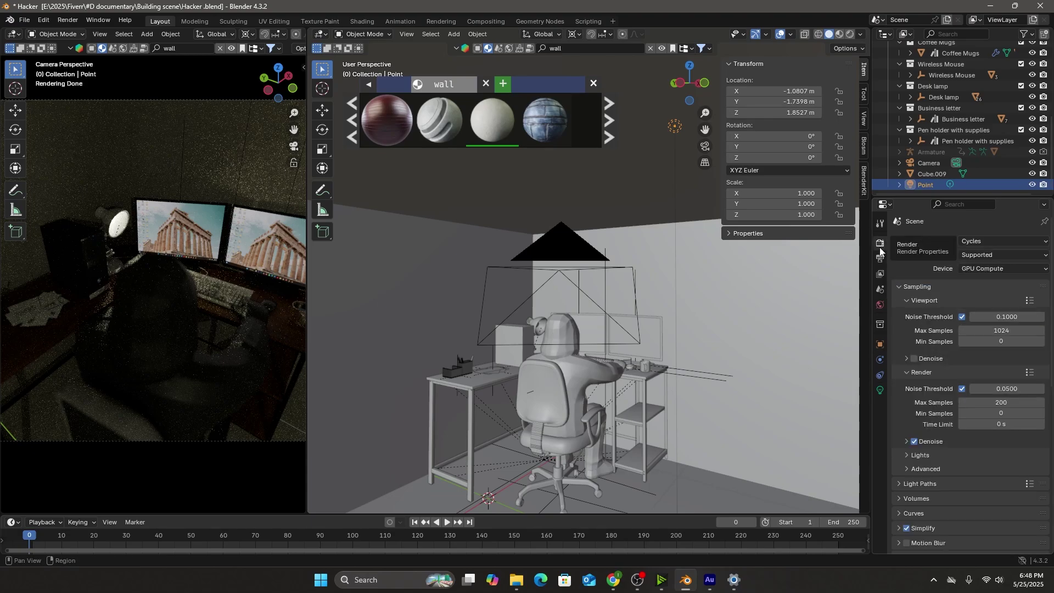
double_click(987, 317)
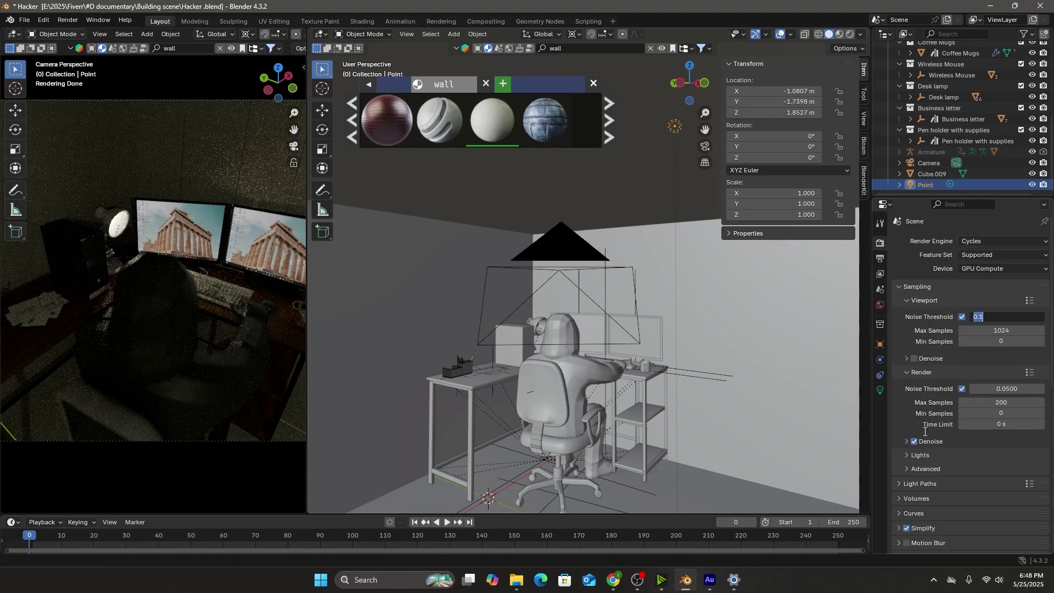
double_click(1003, 388)
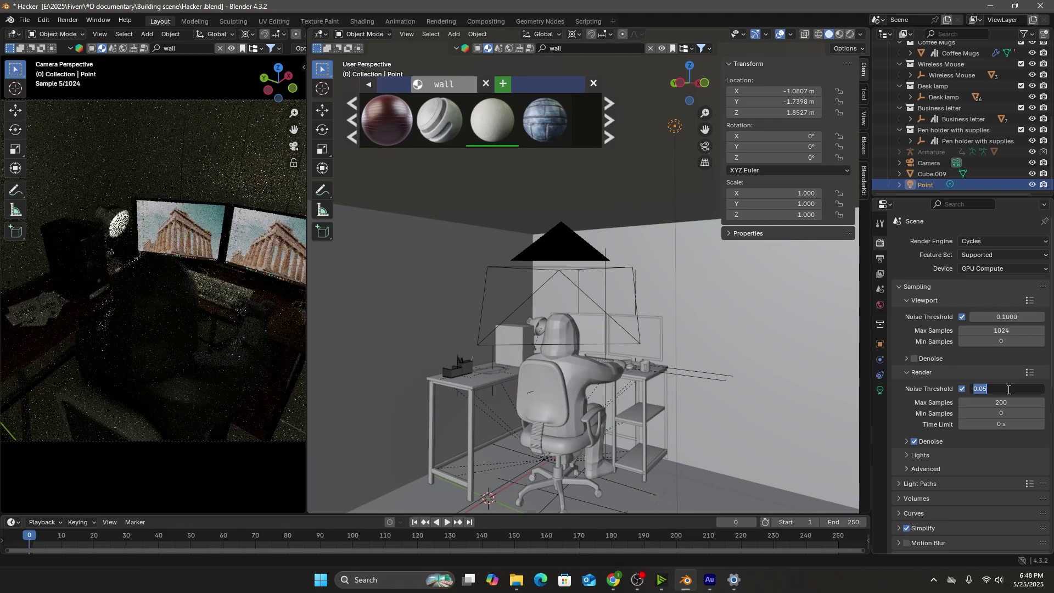
type("0.01")
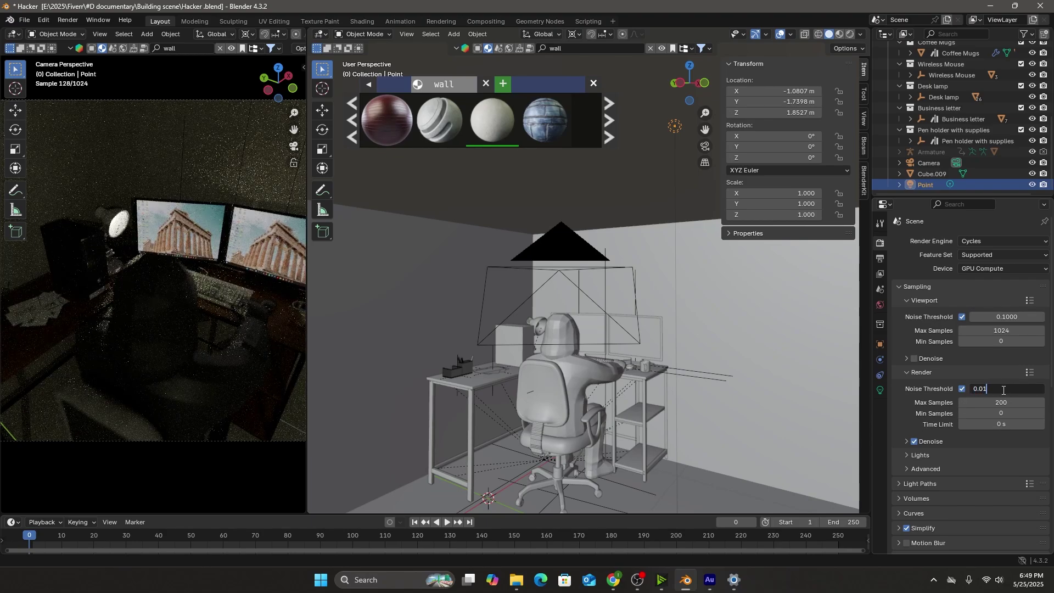
key("Return")
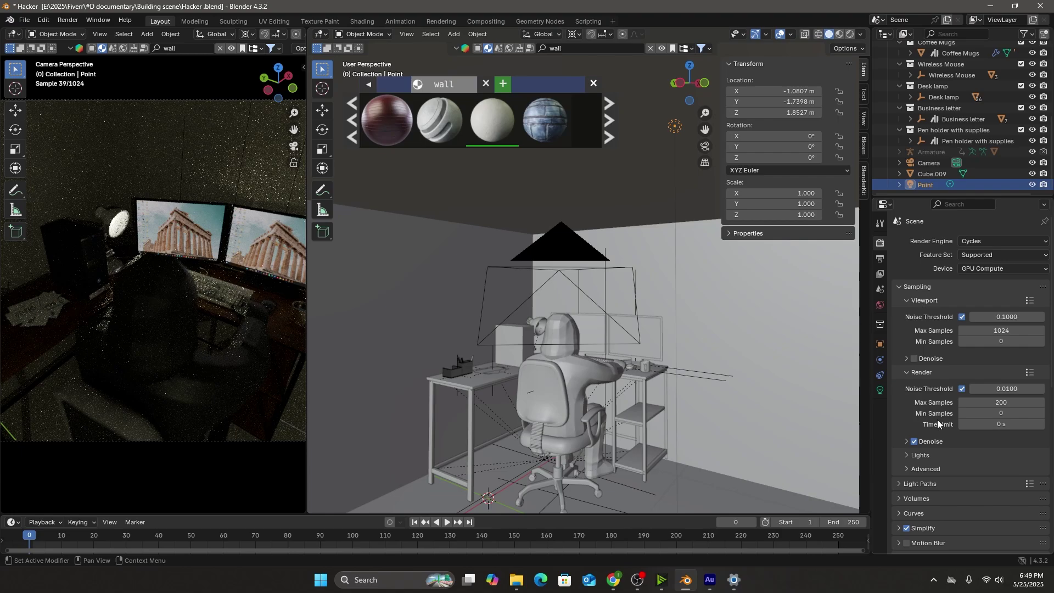
scroll(1015, 373, "down", 2)
double_click(1014, 359)
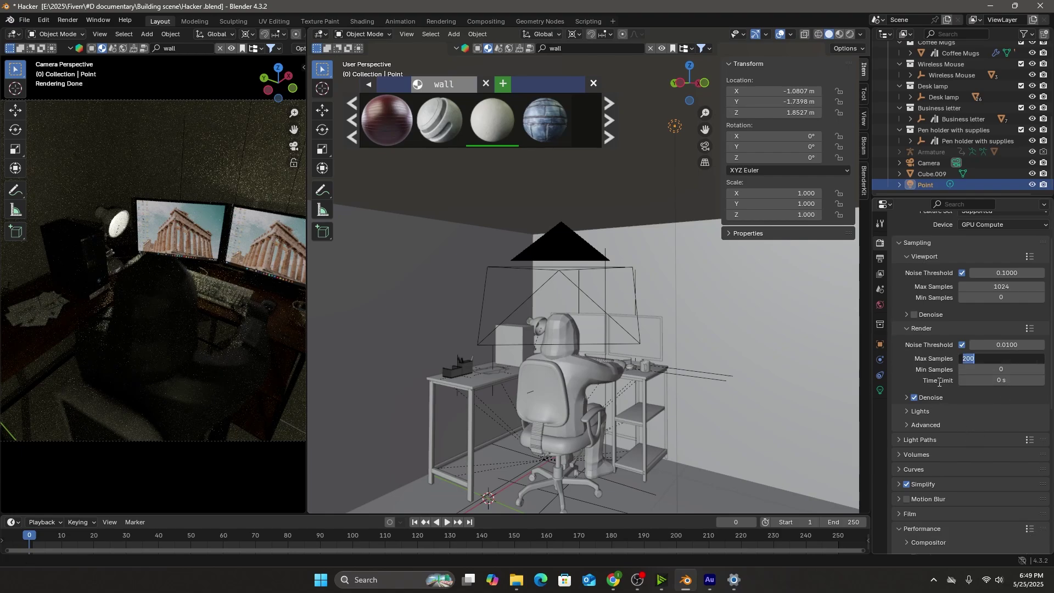
type("300")
key("Return")
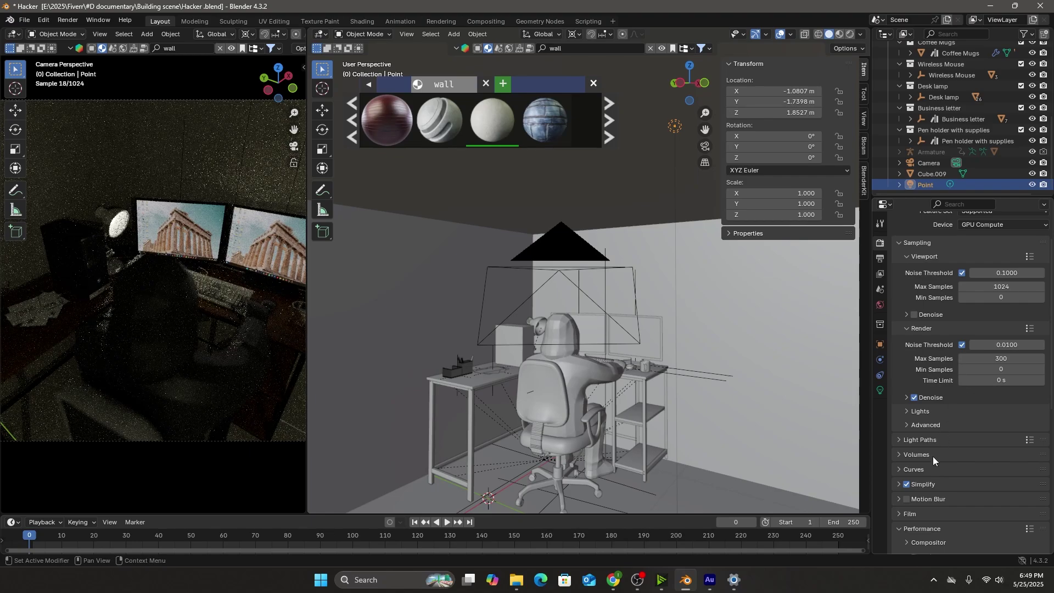
Render the image with the finer sampling settings and close the result after viewing it
scroll(934, 456, "down", 4)
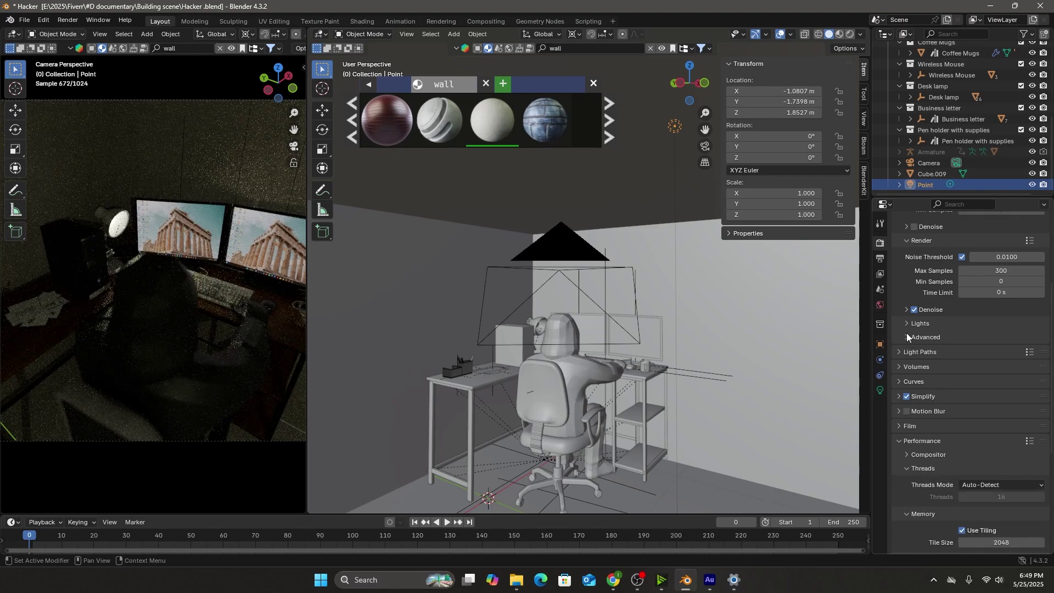
scroll(913, 318, "up", 5)
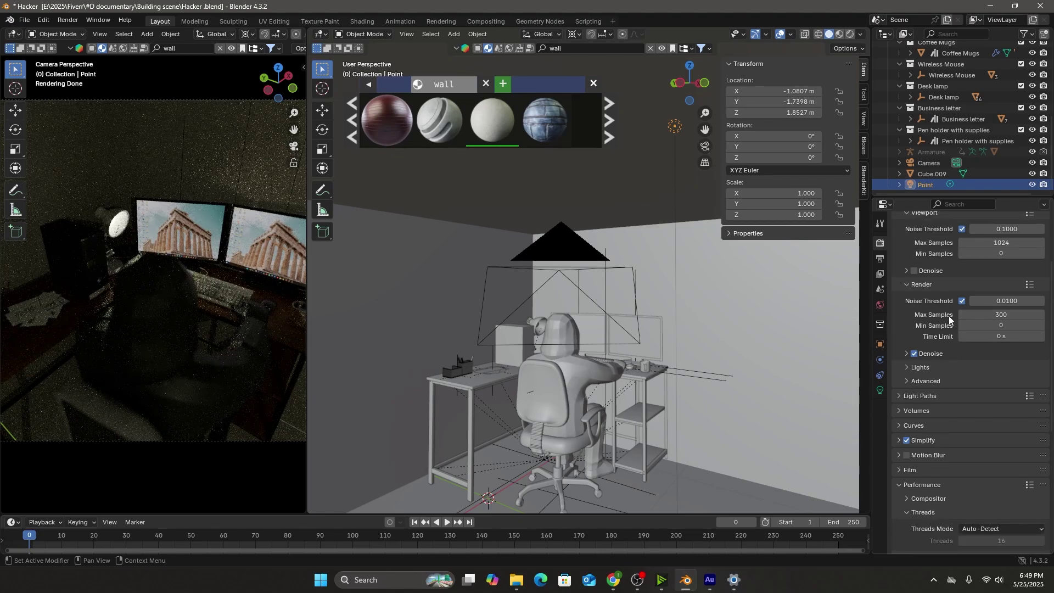
left_click(66, 22)
left_click(83, 35)
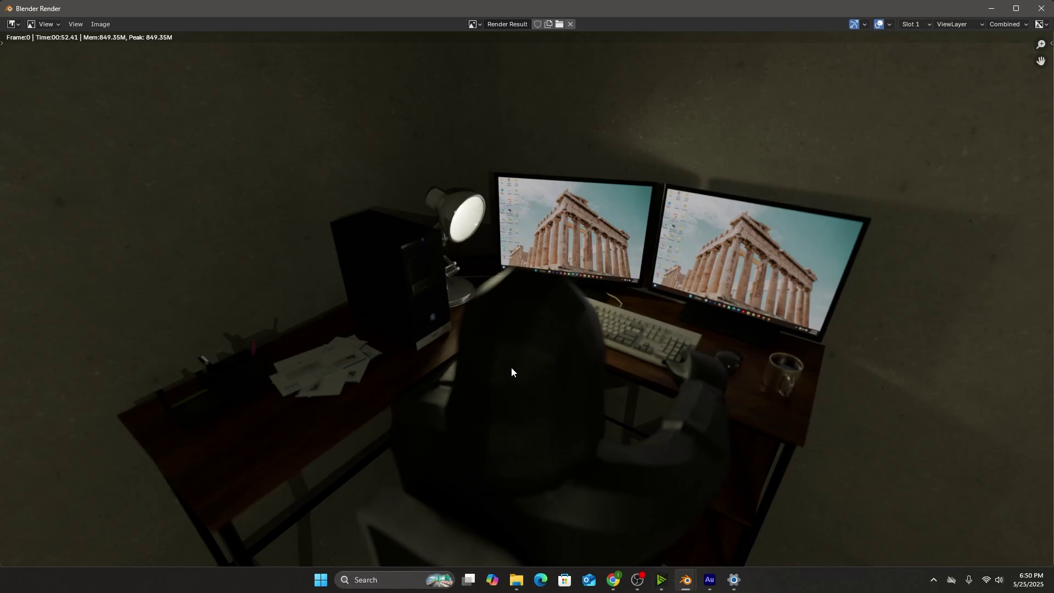
key("Escape")
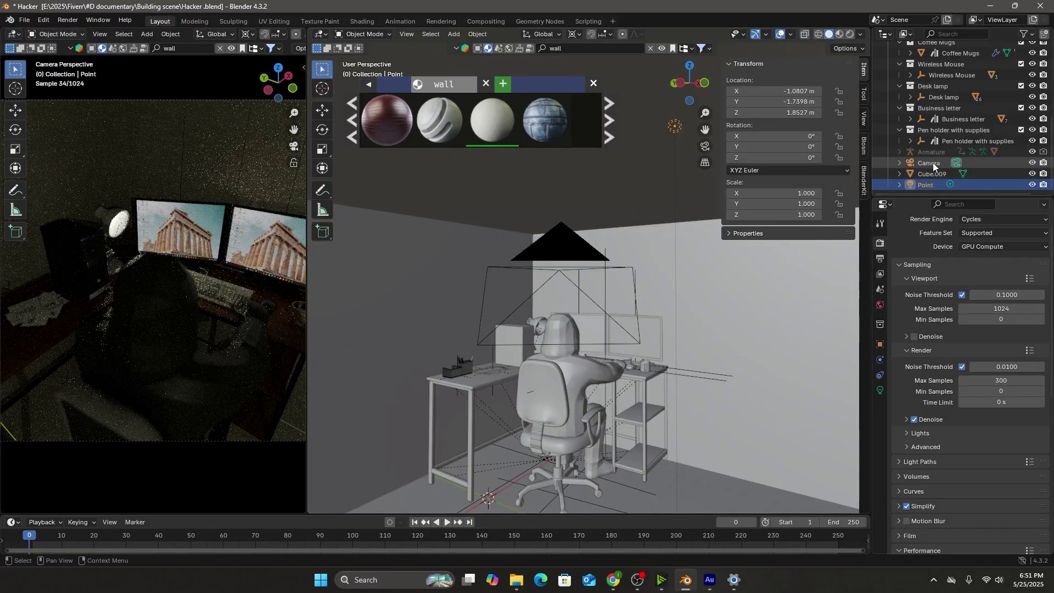
Hide the Point light in the viewport and inspect the area around the desk lamp in the camera view
left_click(1032, 185)
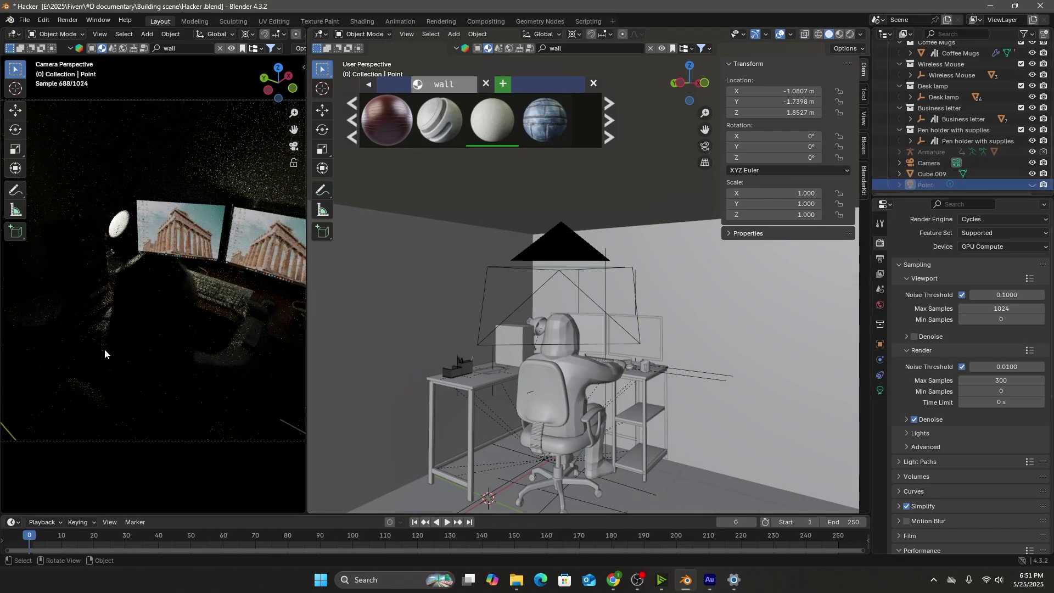
scroll(65, 324, "down", 2)
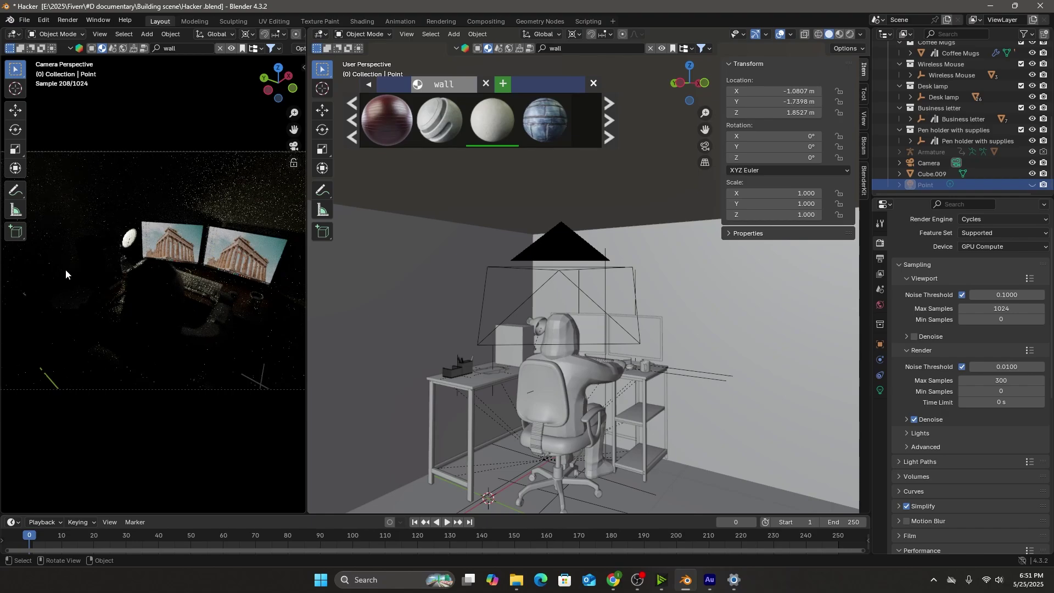
scroll(59, 280, "up", 5)
middle_click_drag(60, 280, 279, 281, "shift")
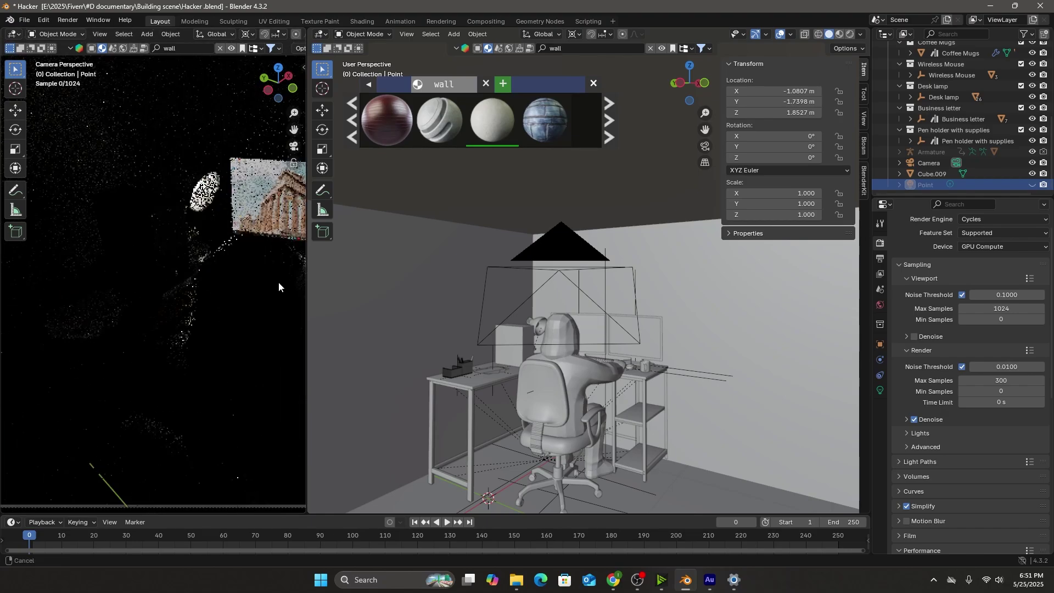
scroll(202, 316, "down", 4)
scroll(202, 316, "up", 2)
middle_click_drag(202, 316, 125, 332, "shift")
scroll(955, 96, "up", 2)
Move the desk lamp about 1 m along Y to the mug's side of the desk, at Y -0.679 m
left_click(953, 142)
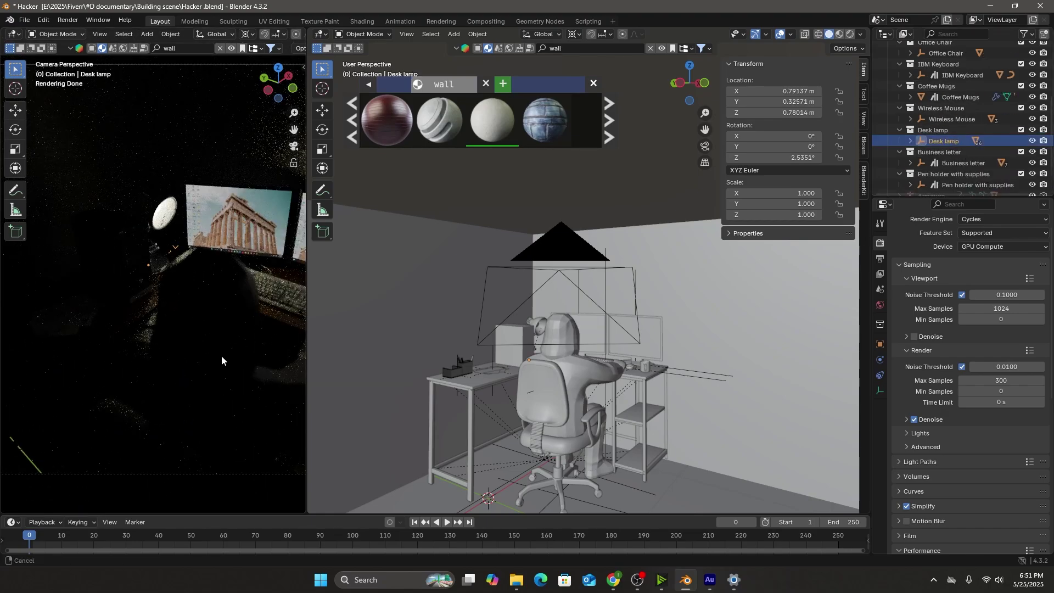
middle_click_drag(223, 359, 83, 352, "shift")
key("g")
key("y")
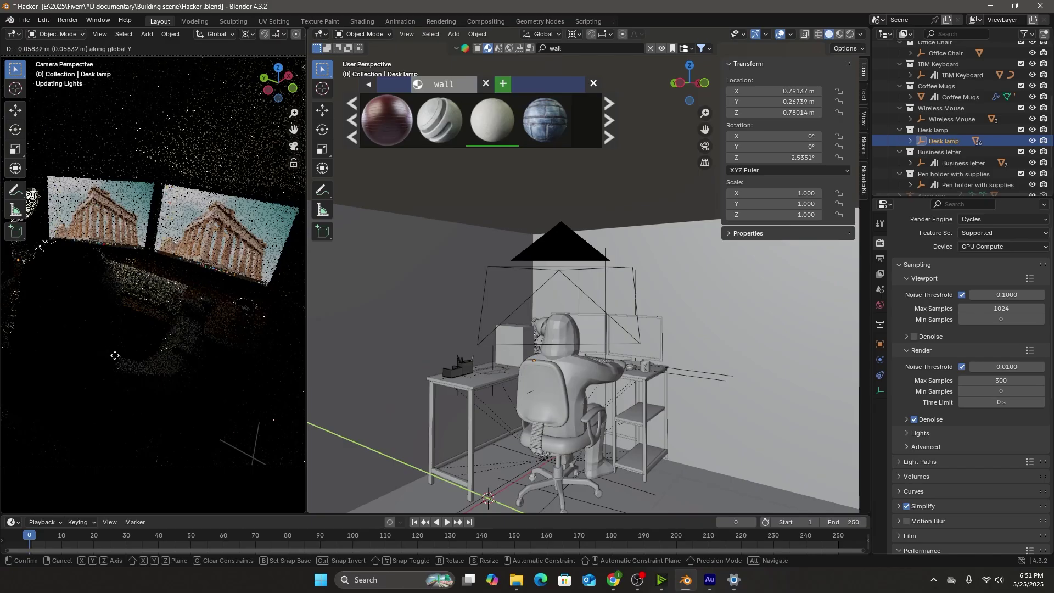
left_click(64, 367)
Rotate the desk lamp 180° around the Z axis
left_click(574, 34)
left_click(617, 98)
key("r")
key("z")
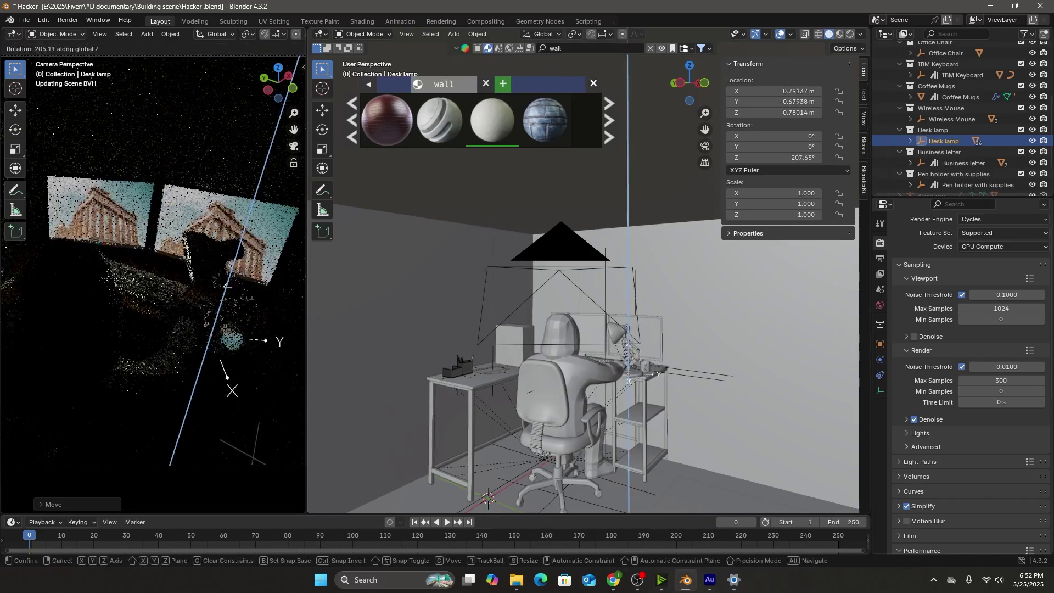
right_click(219, 378)
key("r")
key("z")
left_click(151, 311)
scroll(942, 129, "up", 2)
Move the coffee mug between the computer tower and the monitors, to about X 0.827 m, Y 0.239 m
left_click(955, 141)
key("g")
key("y")
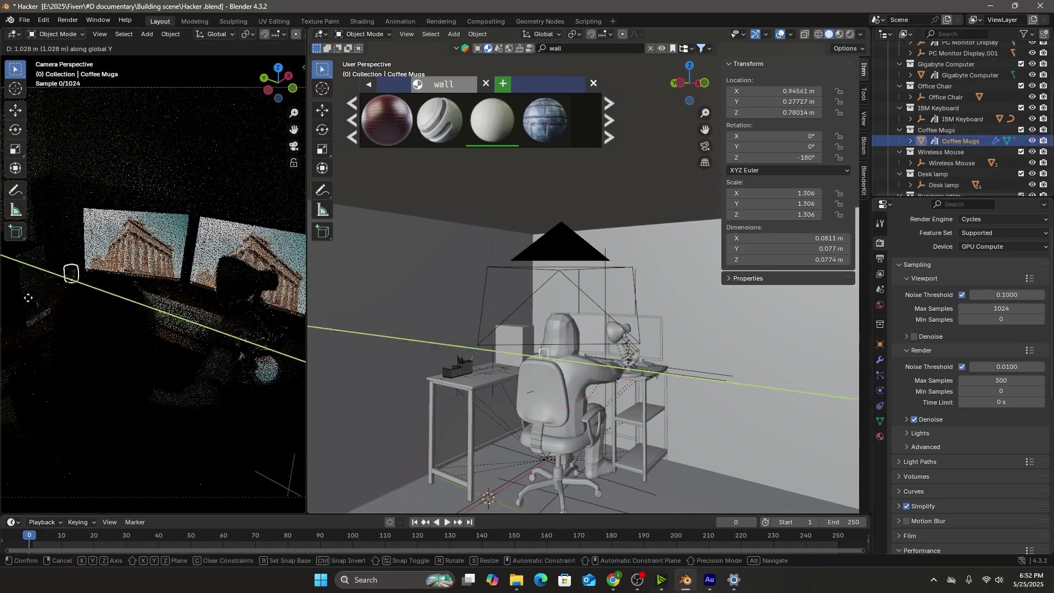
left_click(28, 298)
scroll(55, 286, "up", 4)
key("g")
key("y")
left_click(258, 373)
Scale the desk lamp uniformly to 0.702
scroll(258, 373, "down", 4)
left_click(960, 120)
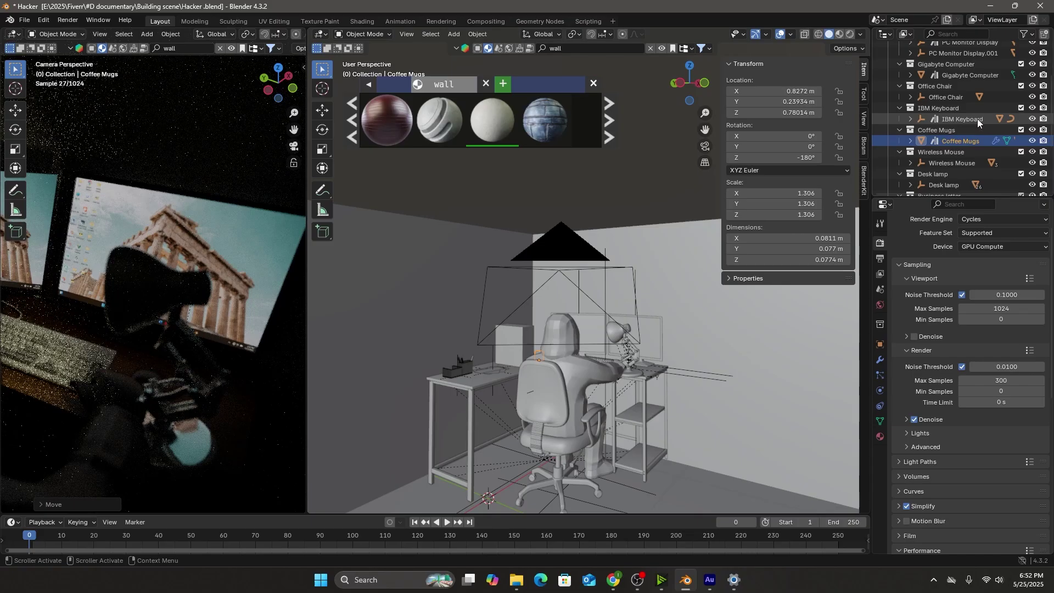
left_click(954, 186)
key("s")
left_click(237, 380)
Move the scaled desk lamp along X and Y to about X 0.950 m, Y -0.756 m
key("g")
key("x")
left_click(212, 398)
key("g")
key("y")
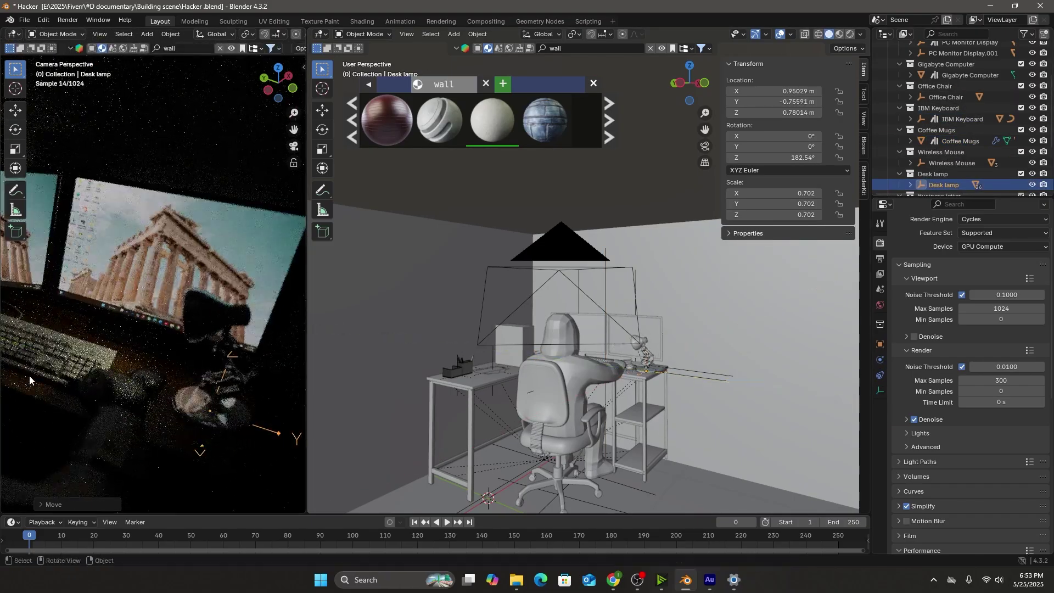
left_click(30, 378)
Duplicate the desk lamp's collection and select the copied lamp
scroll(32, 377, "down", 4)
right_click(939, 179)
left_click(898, 193)
scroll(952, 170, "down", 2)
left_click(951, 164)
middle_click_drag(153, 385, 187, 383, "shift")
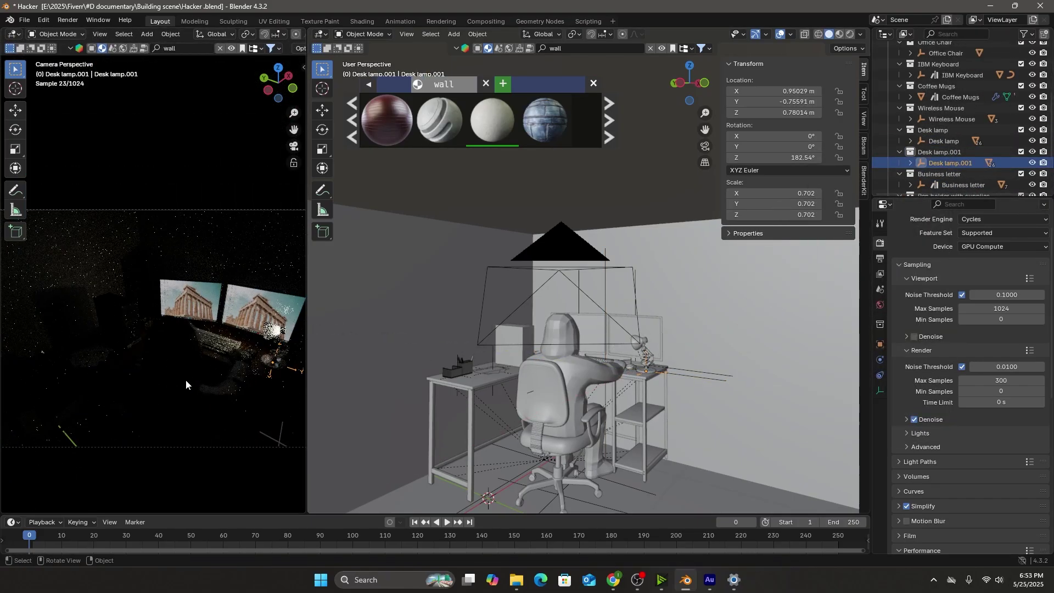
Move the copied lamp across to the desk wing with the papers, at about X 0.286 m, Y 0.200 m
key("g")
key("x")
left_click(147, 469)
key("g")
key("y")
left_click(72, 351)
Shift the copied lamp along X to the outer end of the desk wing, at about X -0.003 m
scroll(146, 330, "up", 4)
key("r")
key("z")
key("g")
key("y")
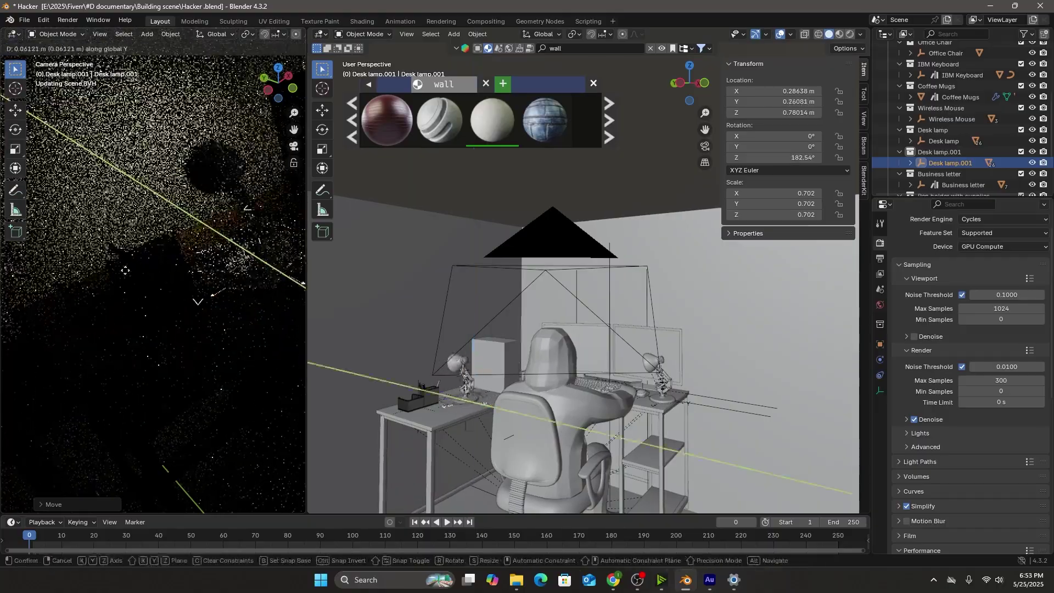
key("x")
left_click(148, 335)
Turn the copied lamp around Z to about 87° and move it along Y to about 0.425 m
key("r")
key("z")
left_click(207, 298)
key("g")
key("y")
left_click(137, 285)
key("r")
key("z")
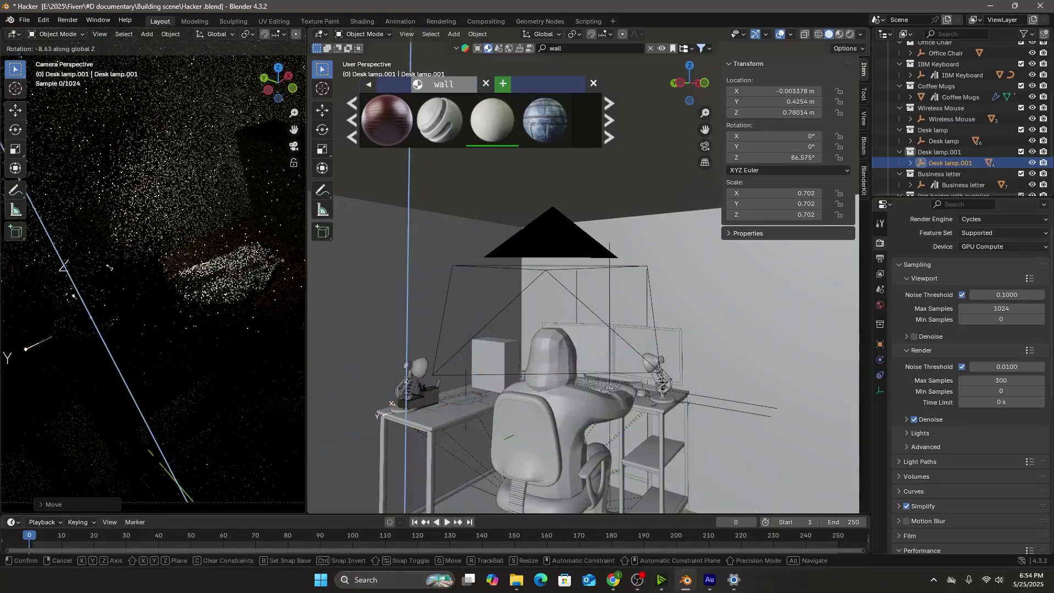
left_click(137, 307)
left_click(129, 307)
Move the pen holder along Y to about 0.405 m, beside the copied lamp
scroll(968, 155, "down", 3)
left_click(970, 142)
key("g")
key("y")
left_click(234, 337)
scroll(253, 336, "down", 6)
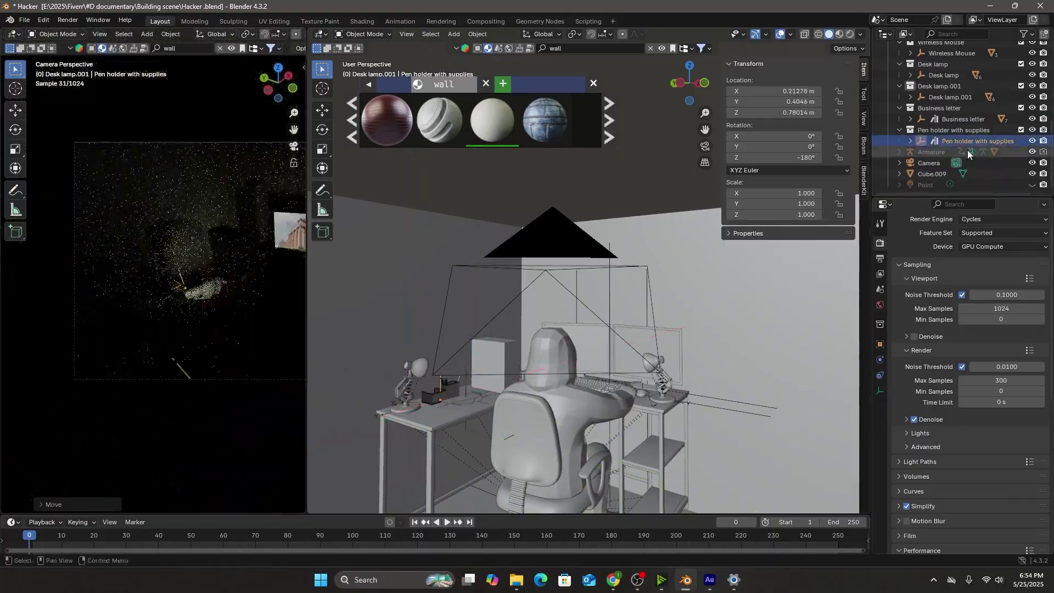
Show the Point light in the viewport again, set its power to 1 W and save the file
left_click(1032, 185)
left_click(933, 185)
scroll(208, 329, "down", 2)
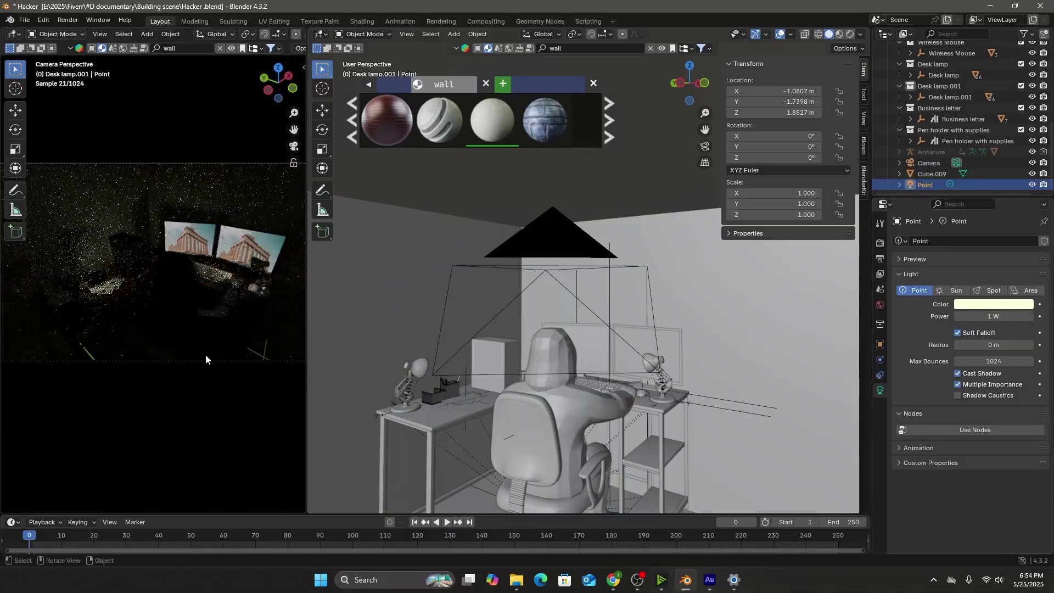
key("ctrl+s")
Render the image with the two desk lamps and the dimmed Point light, and save the rendered image
left_click(67, 19)
left_click(117, 34)
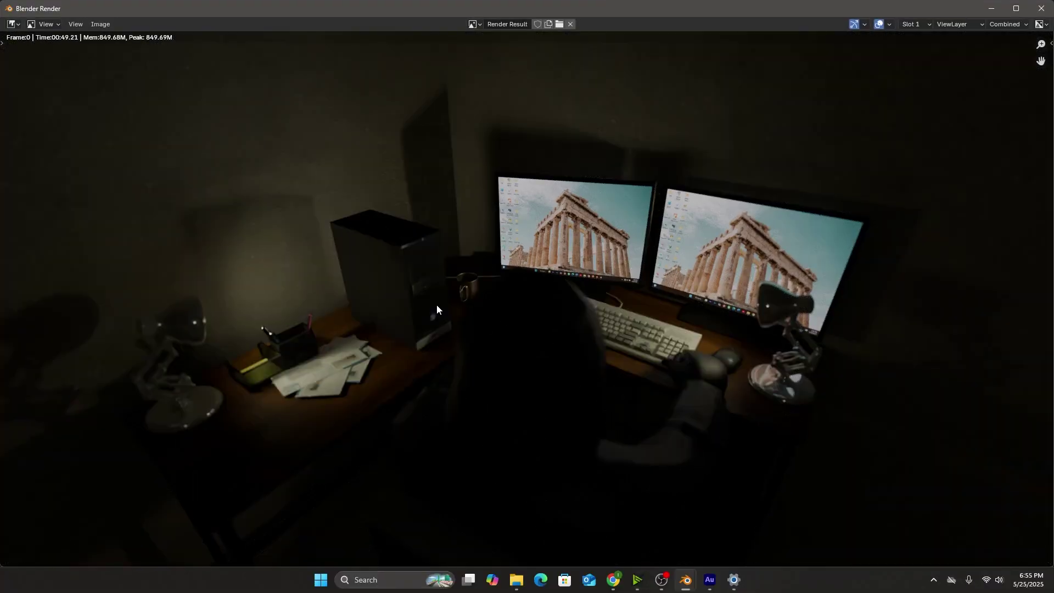
left_click(100, 24)
left_click(174, 126)
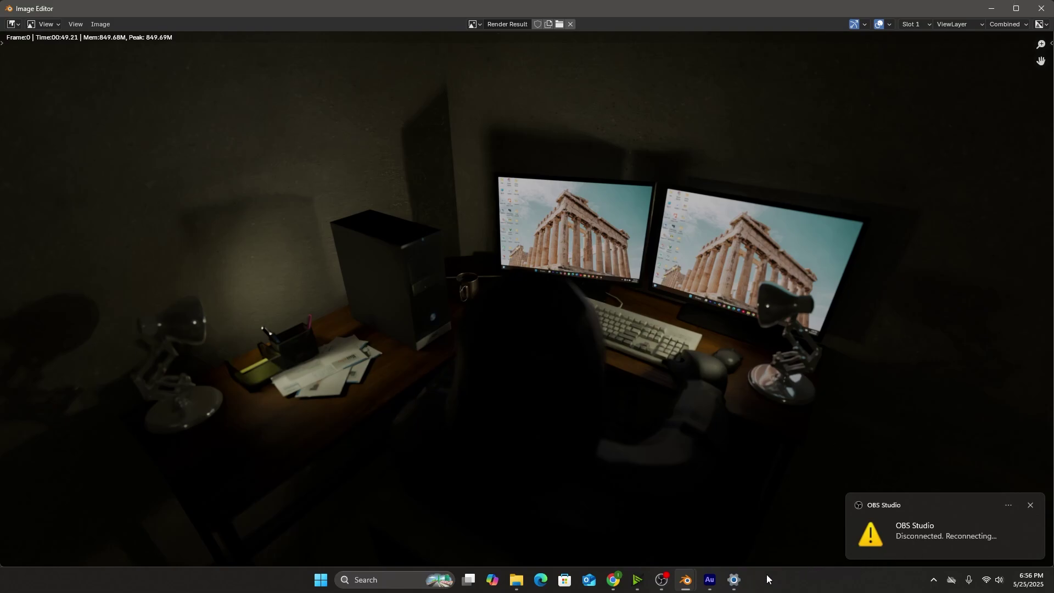
Switch to the OBS Studio window
mouse_move(662, 580)
left_click(651, 519)
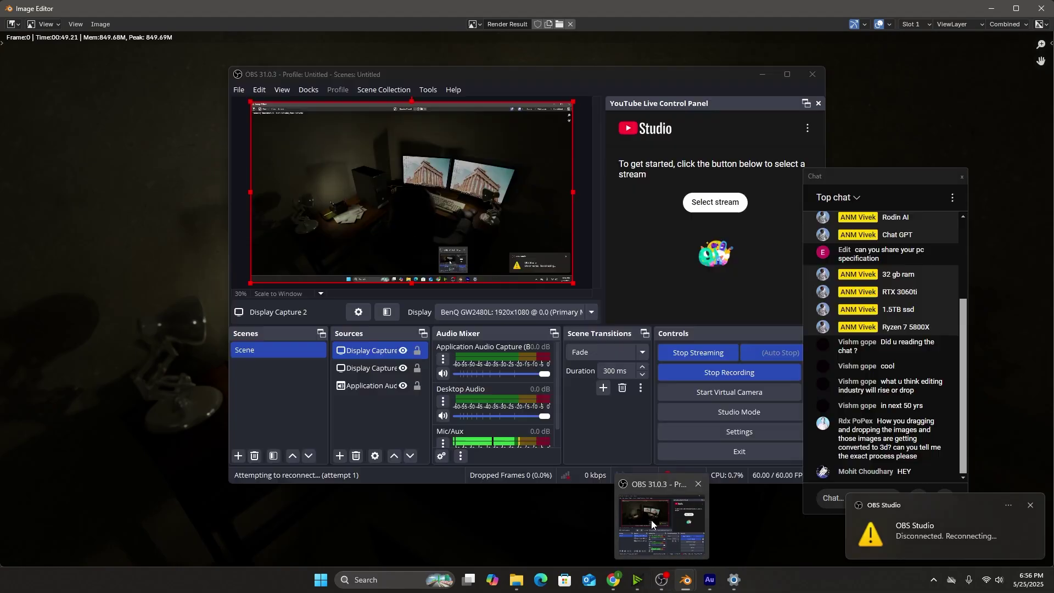